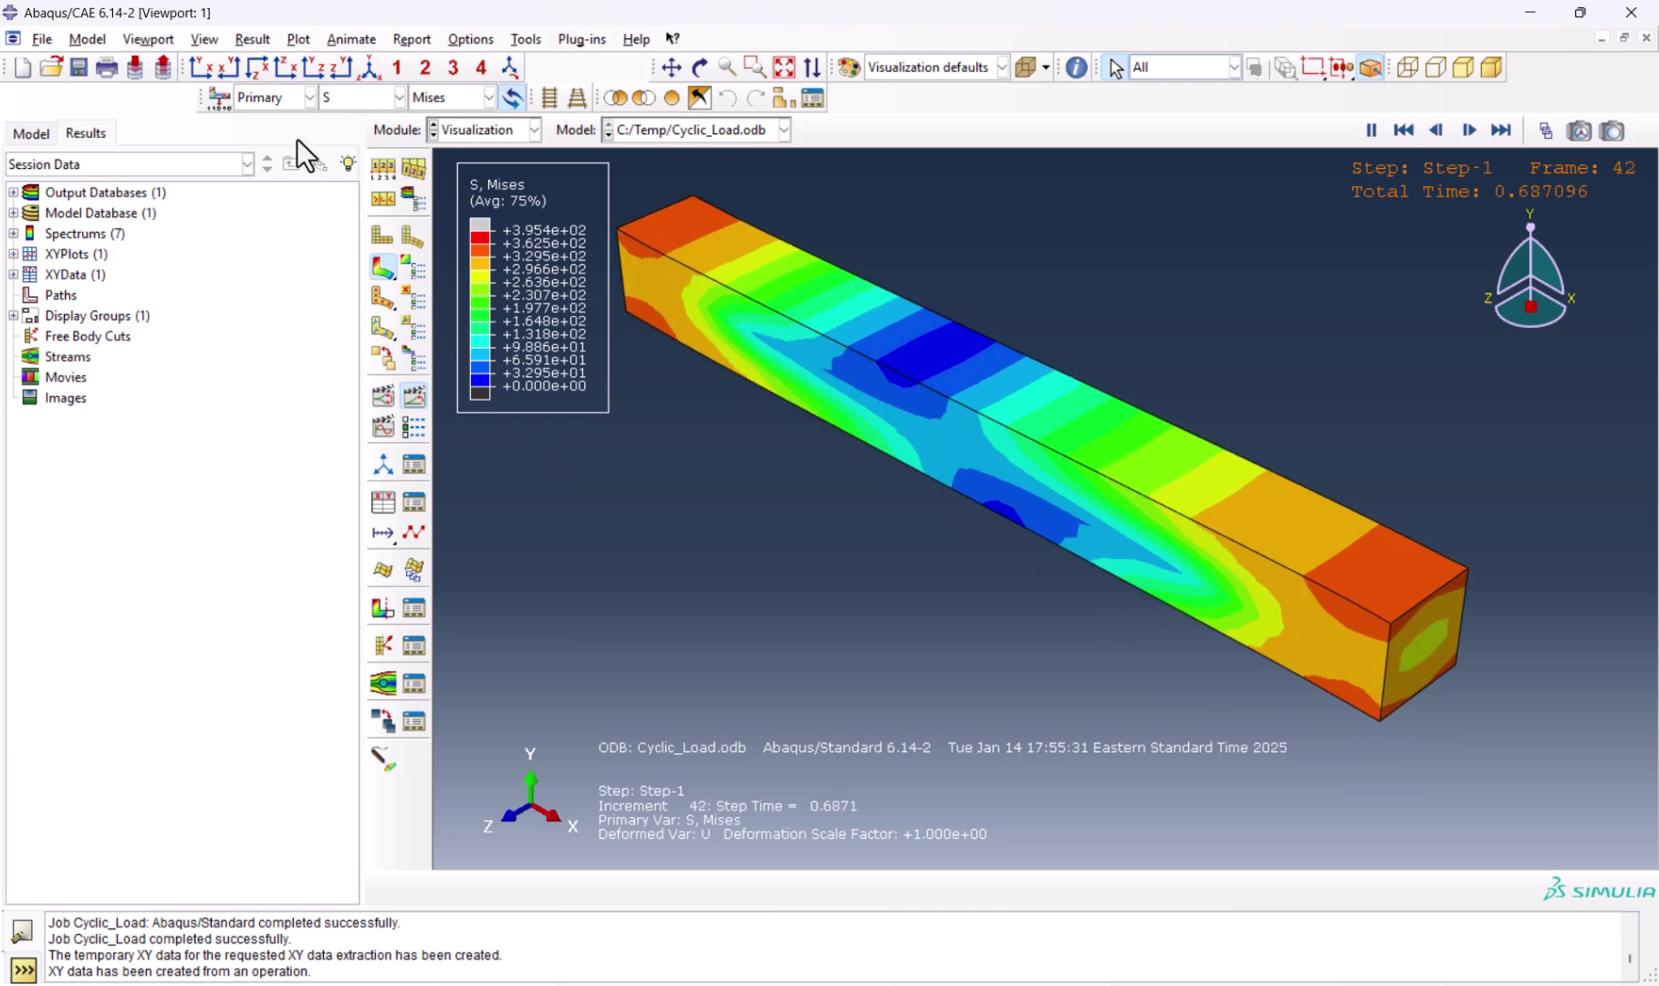
Step: Stop the Mises stress animation in side view and plot the _temp_1 force–displacement data
click(220, 74)
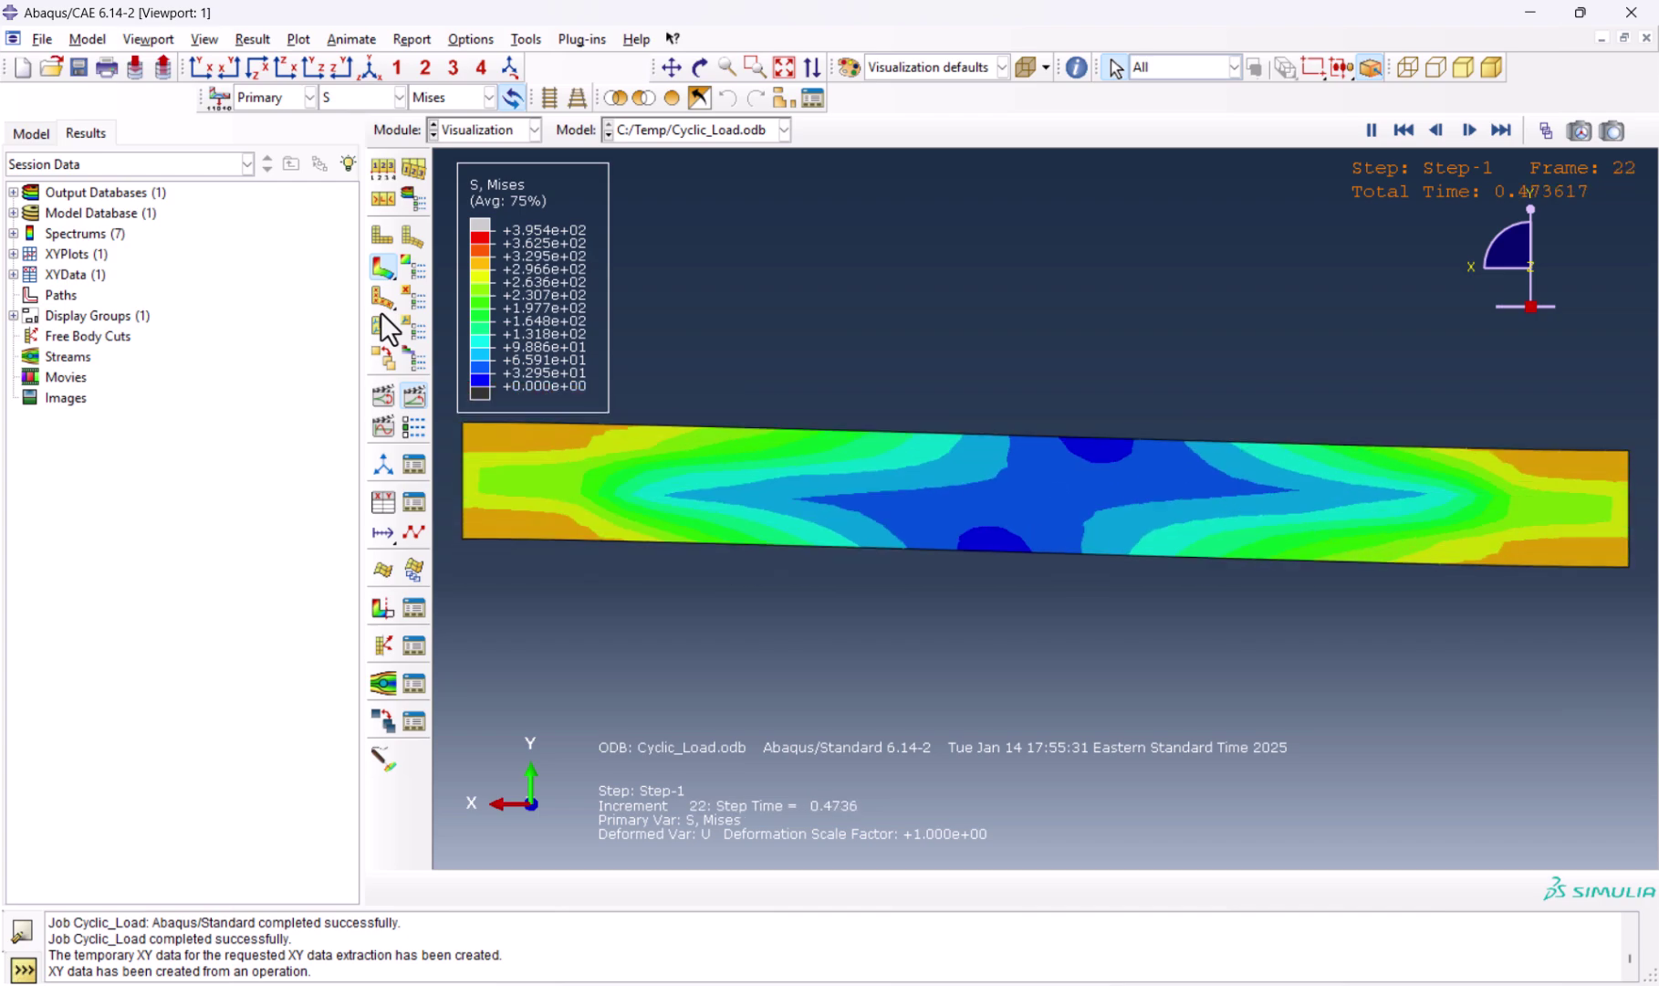
click(414, 394)
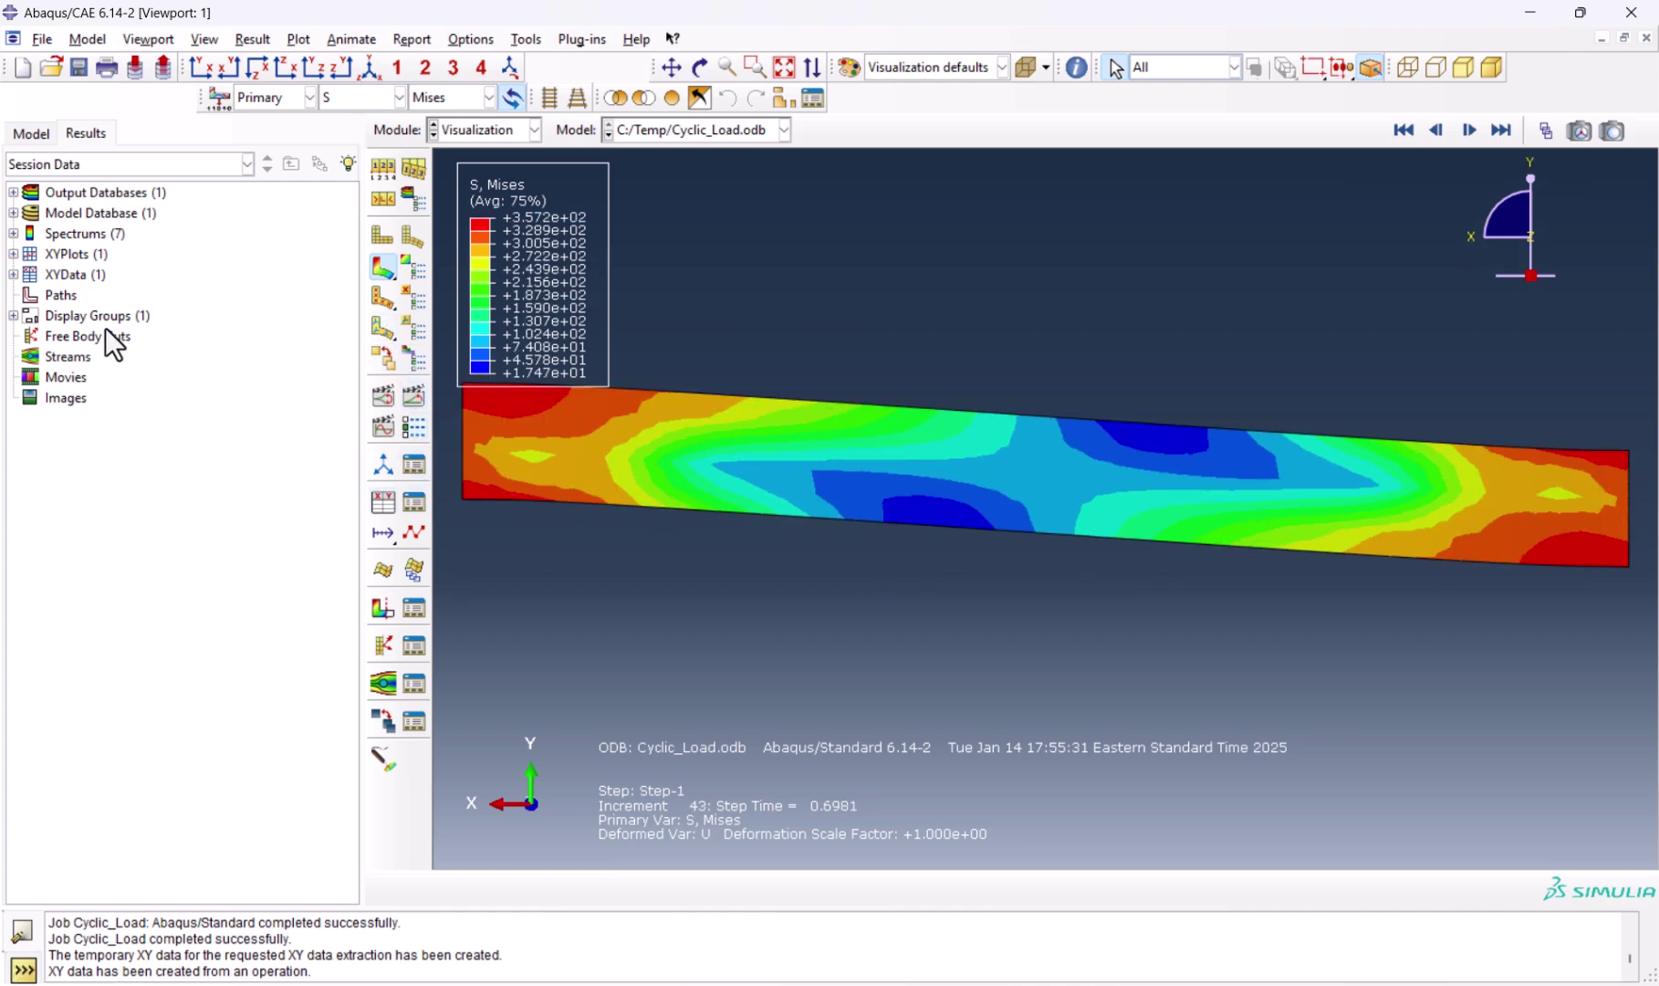
double_click(65, 296)
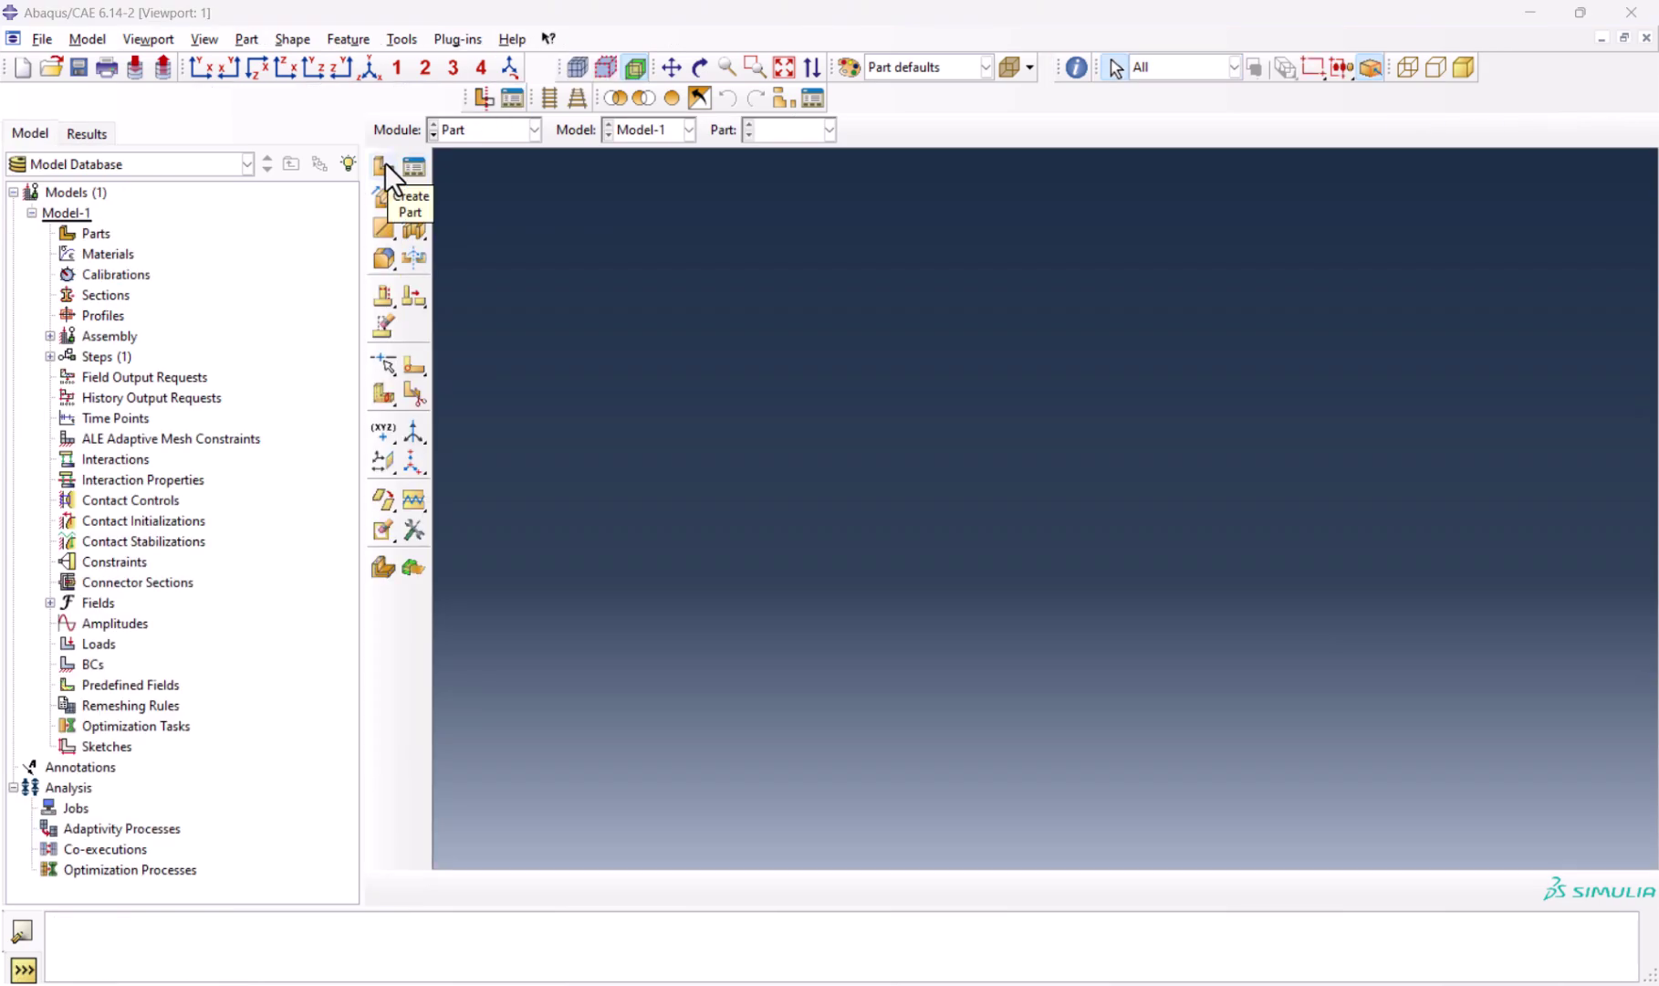
Step: Start a 3D deformable solid extrusion part and sketch a rectangle
click(385, 162)
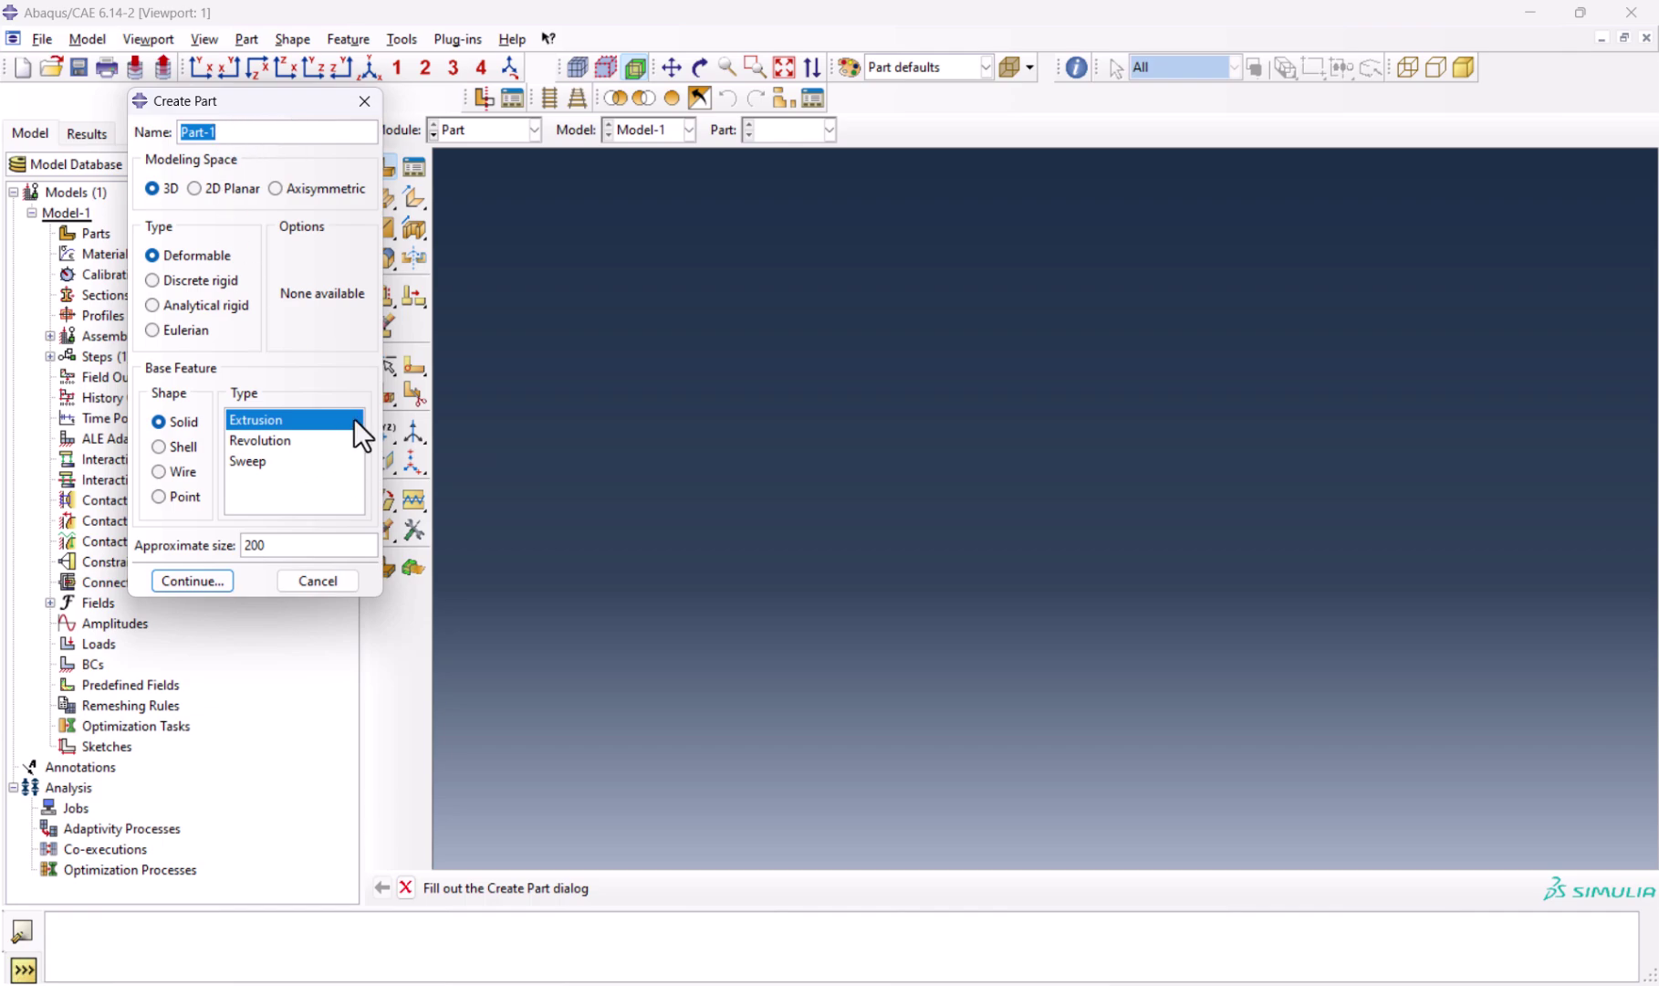
click(196, 576)
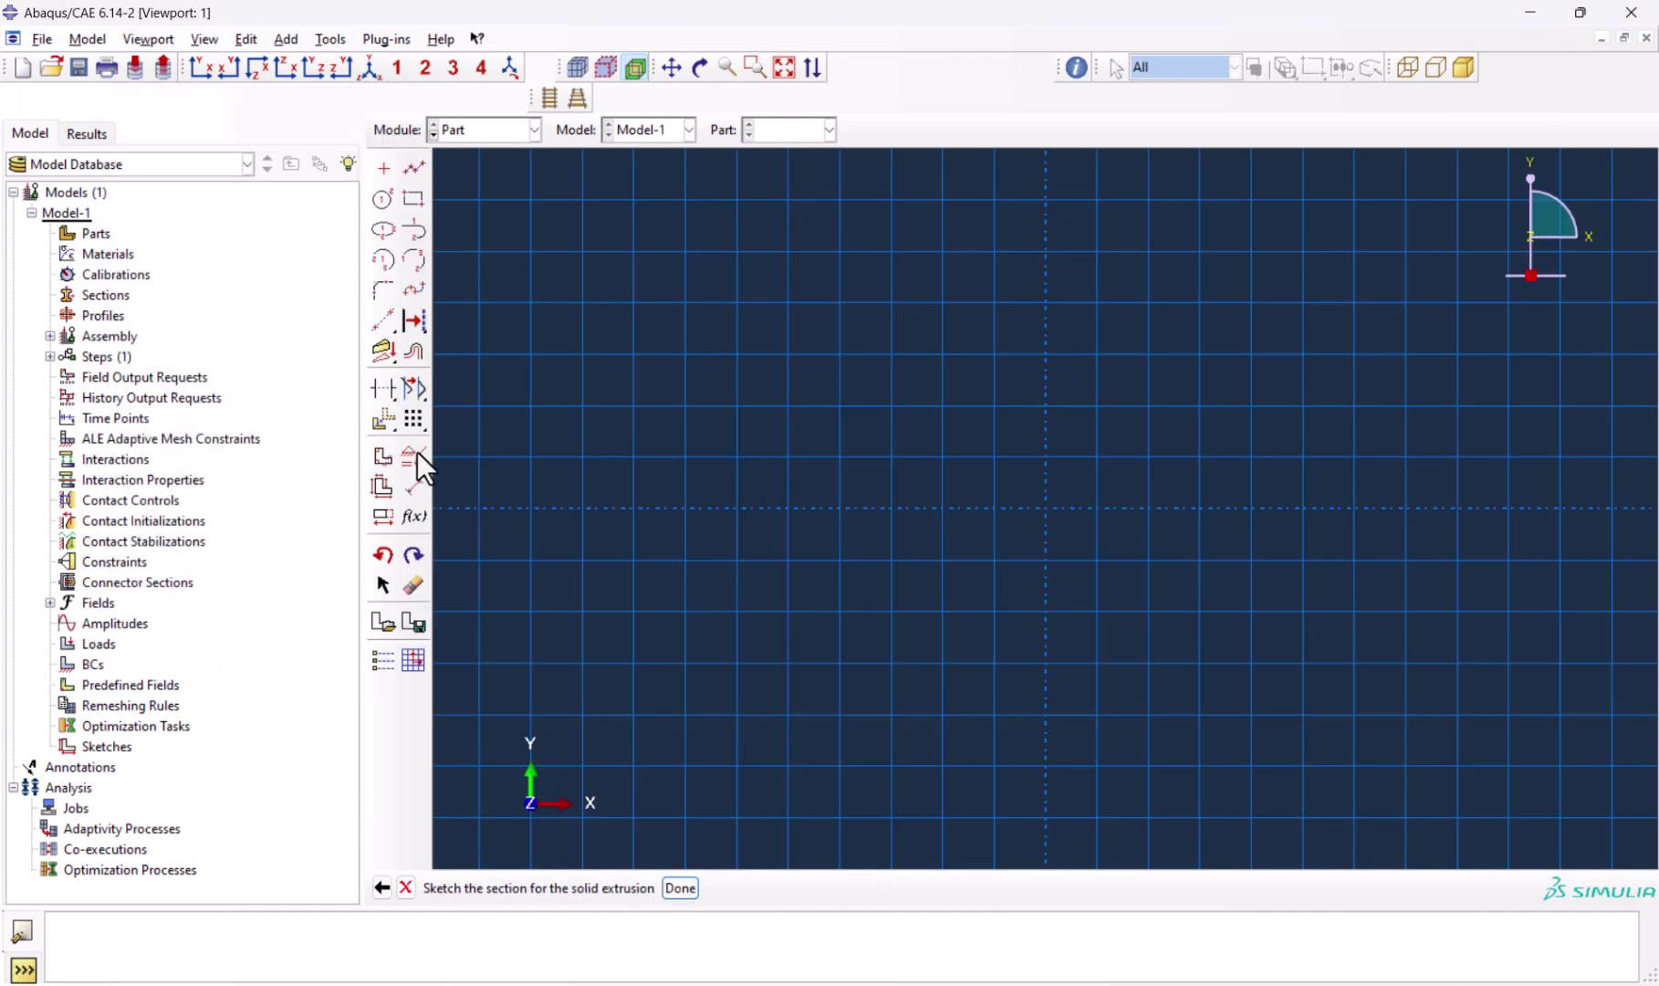
click(407, 198)
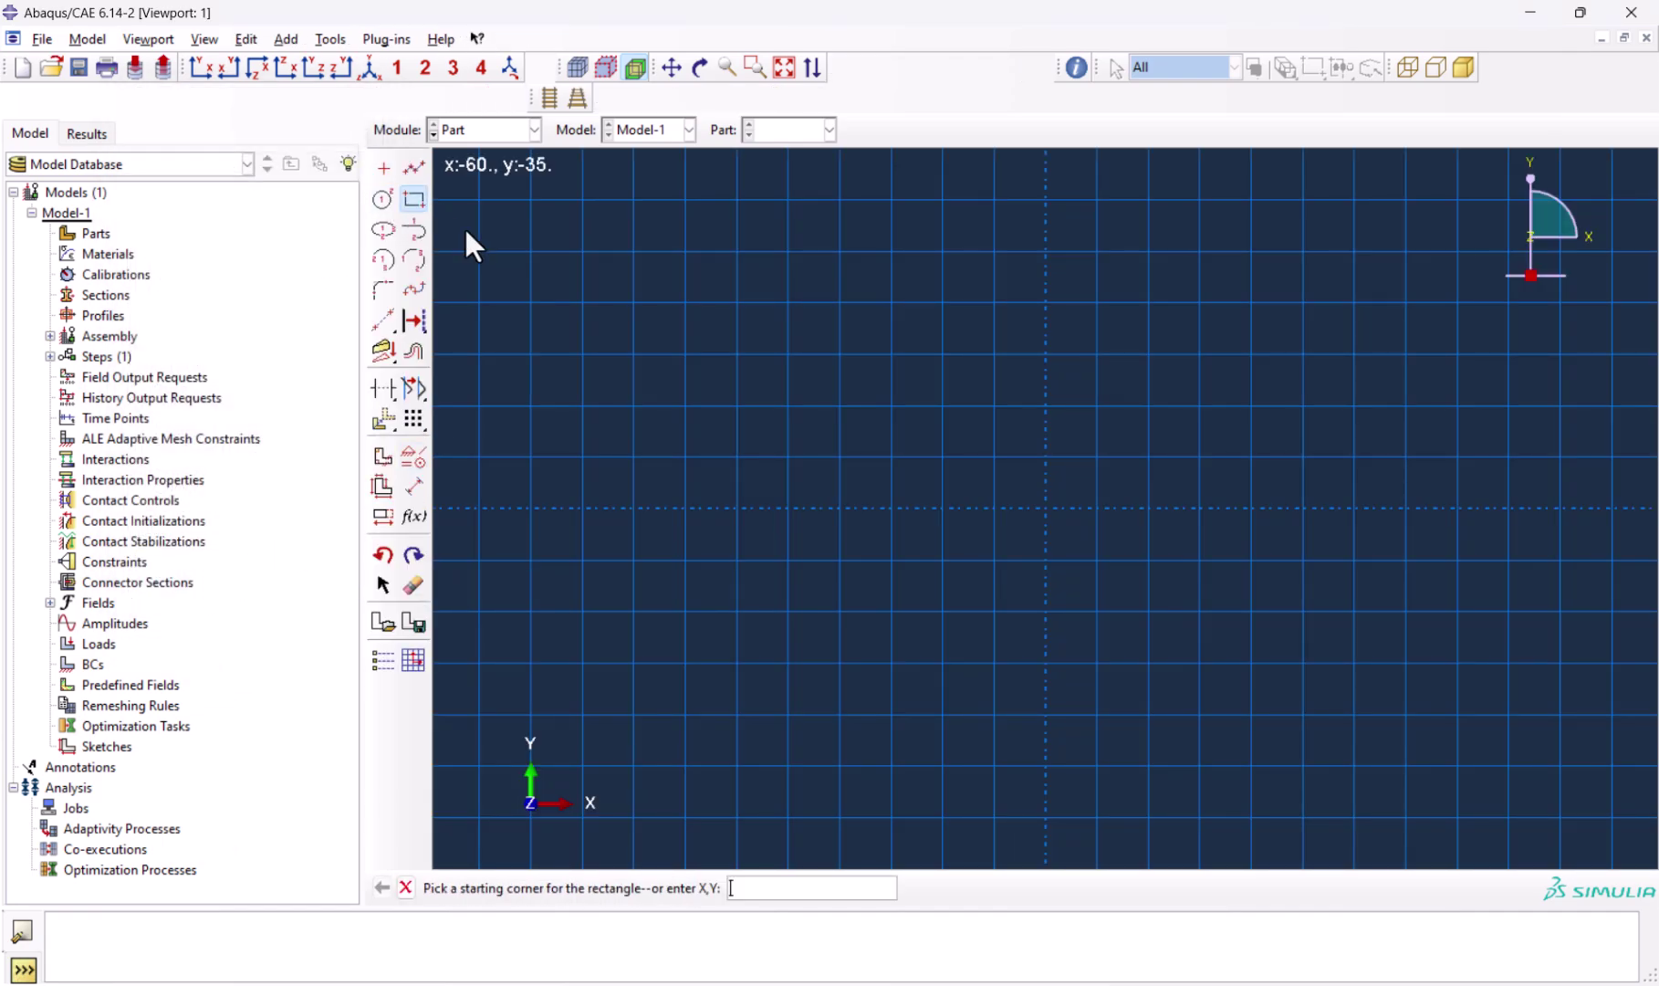
click(735, 406)
click(1457, 558)
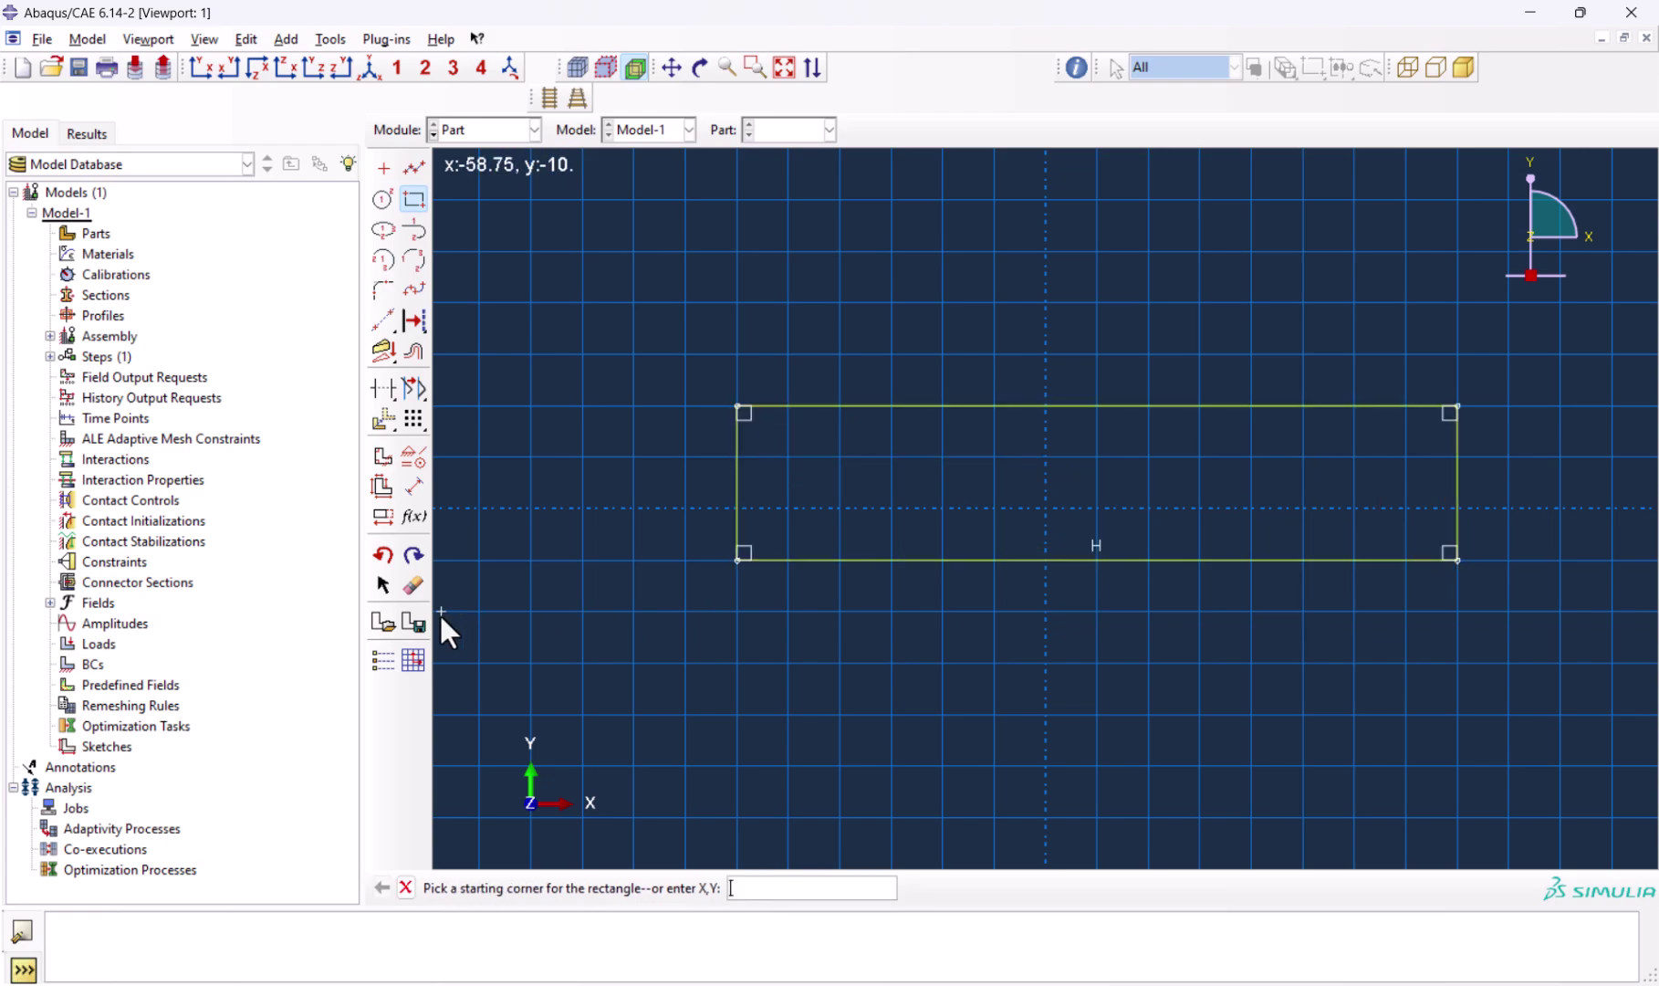
Step: Dimension the rectangle to 100 by 10 and extrude it to depth 10
click(413, 485)
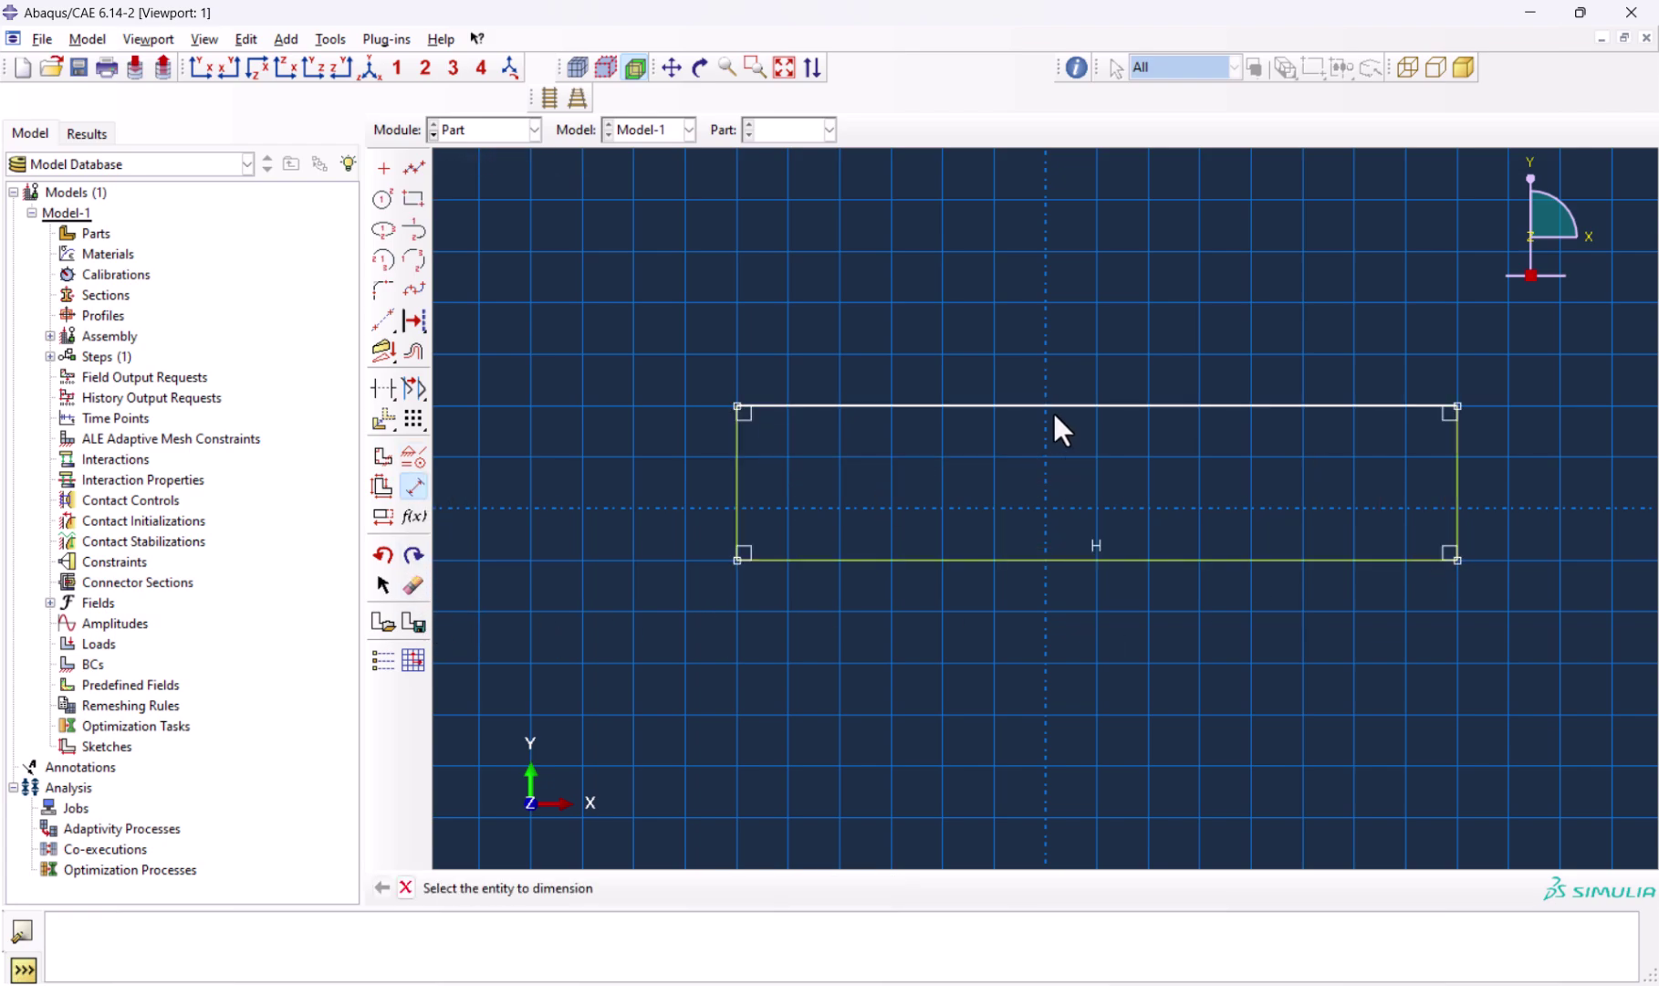
click(1052, 410)
click(1045, 312)
text(100)
key(Return)
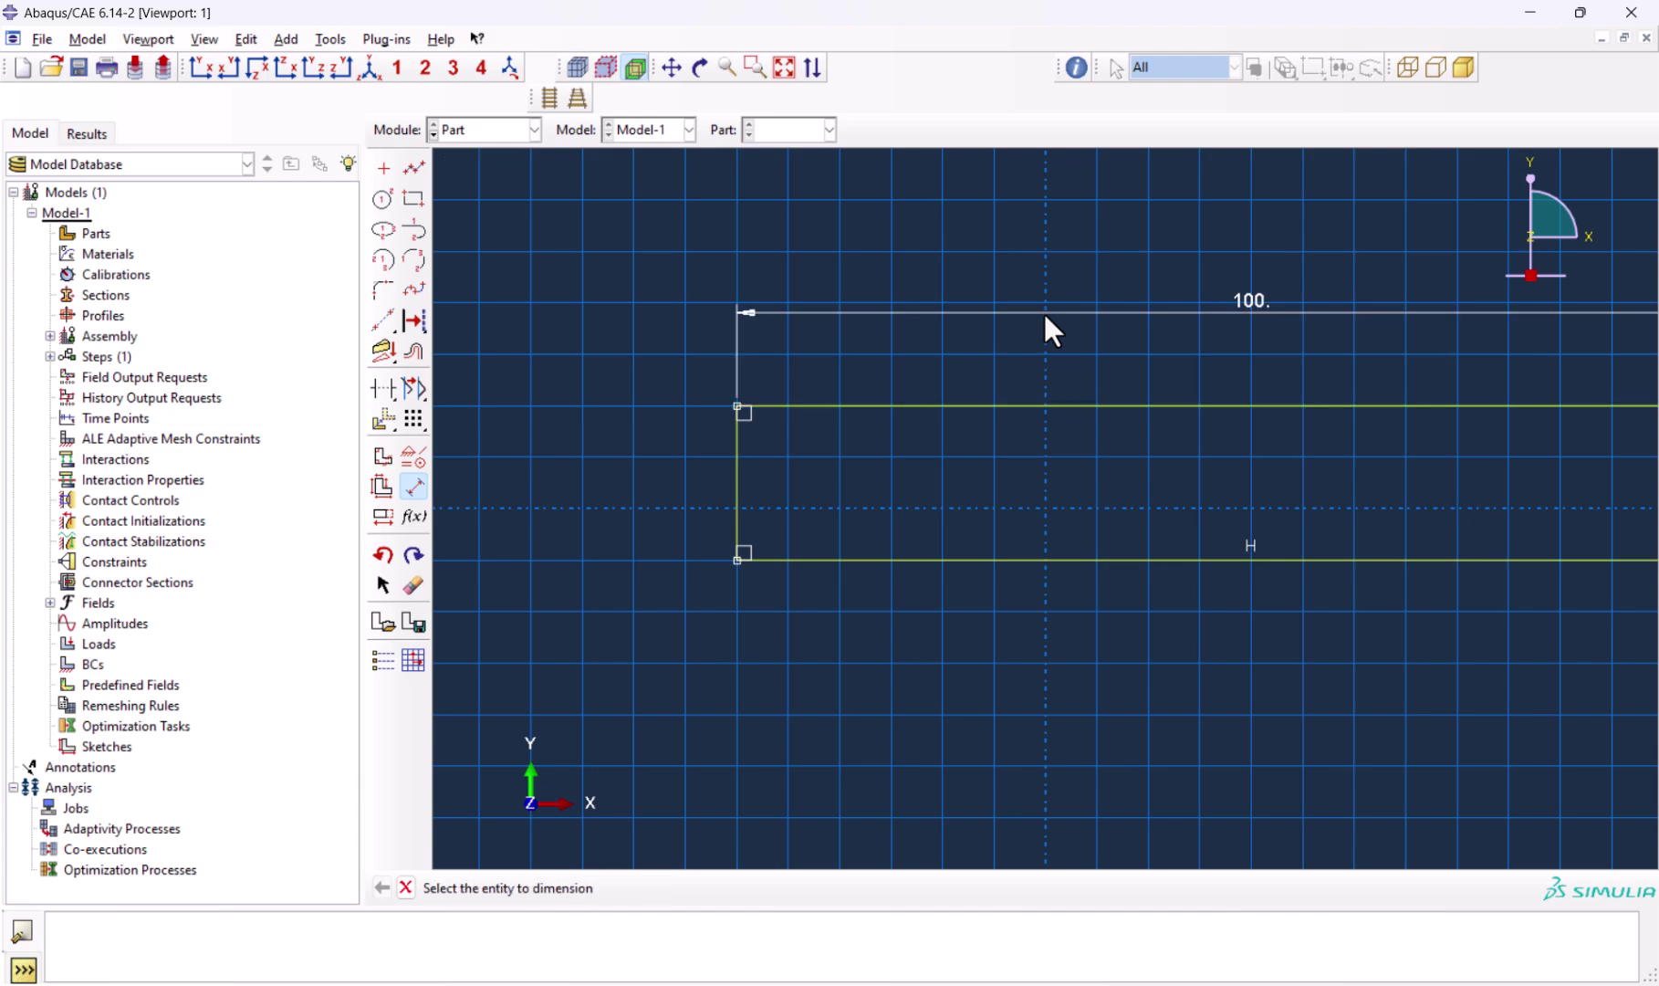
click(739, 471)
click(576, 467)
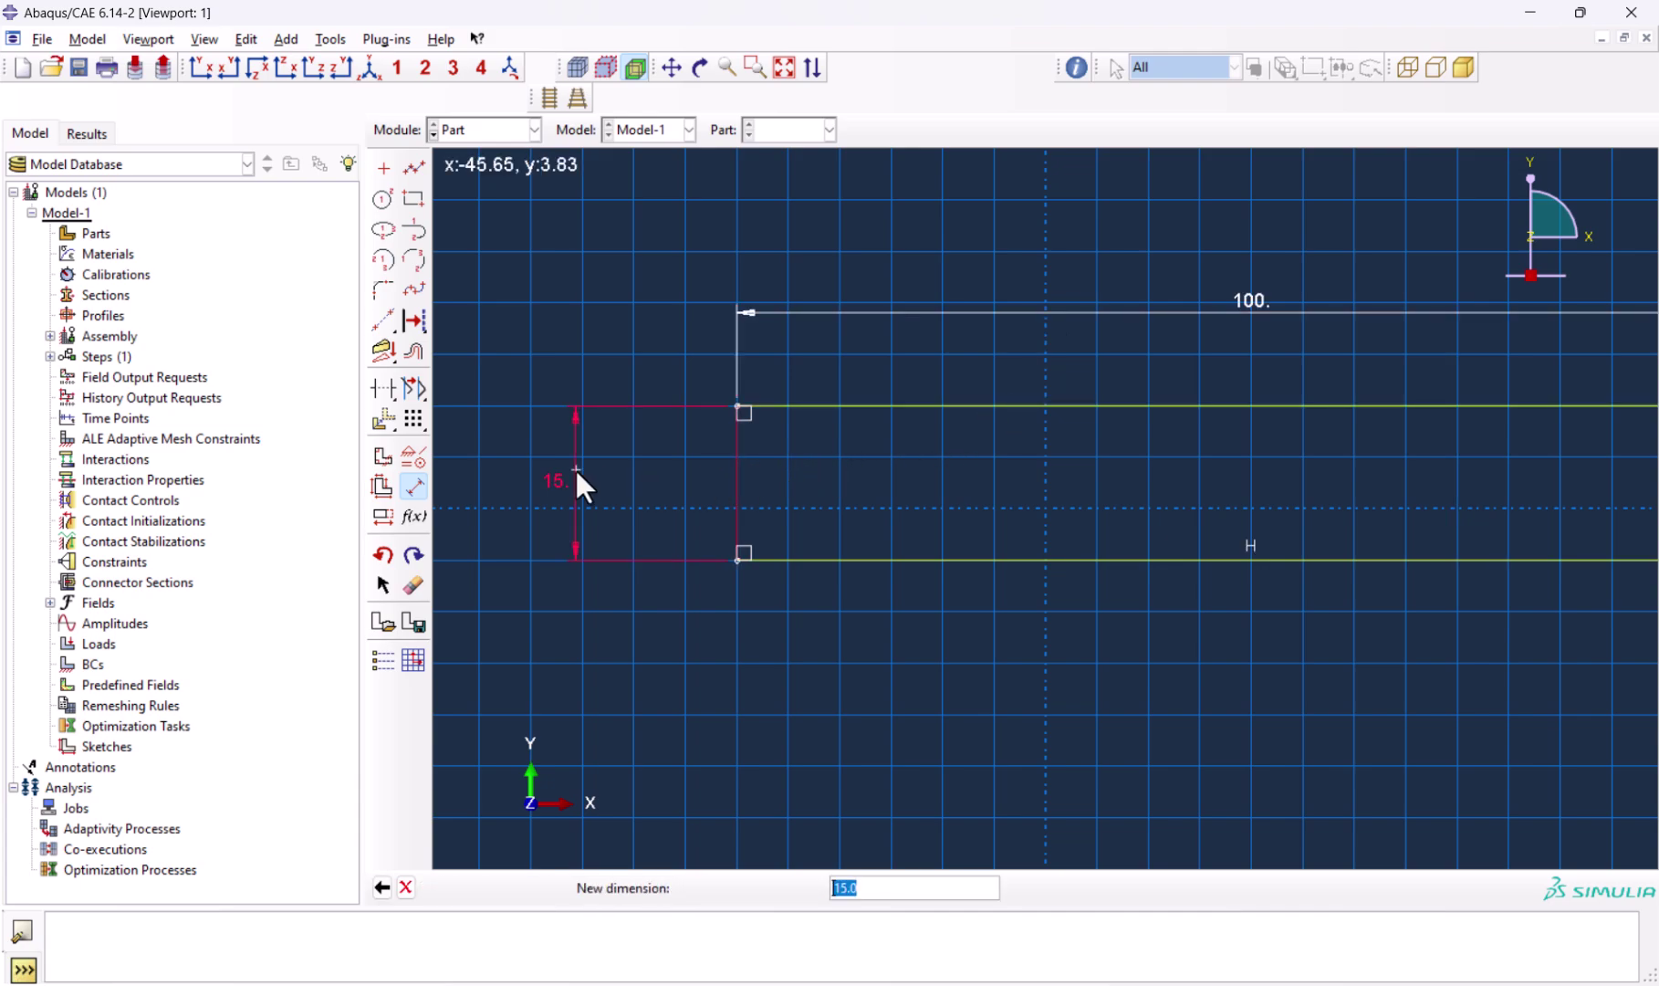
text(10)
key(Return)
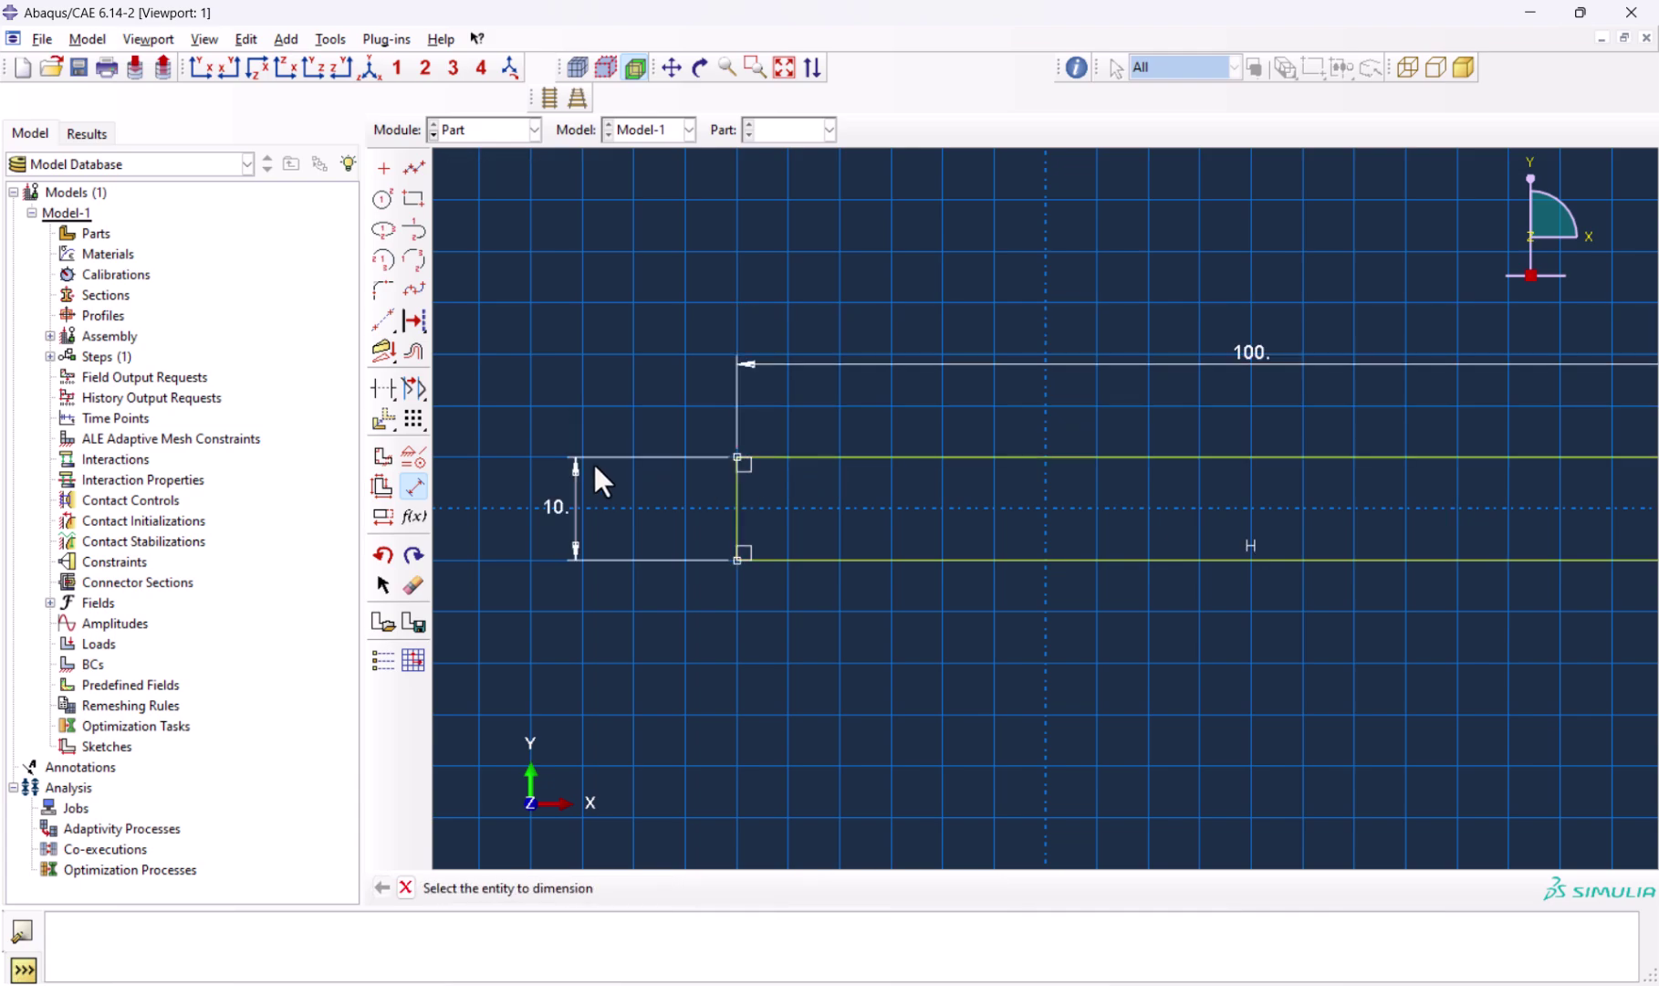
middle_click(594, 462)
middle_click(570, 447)
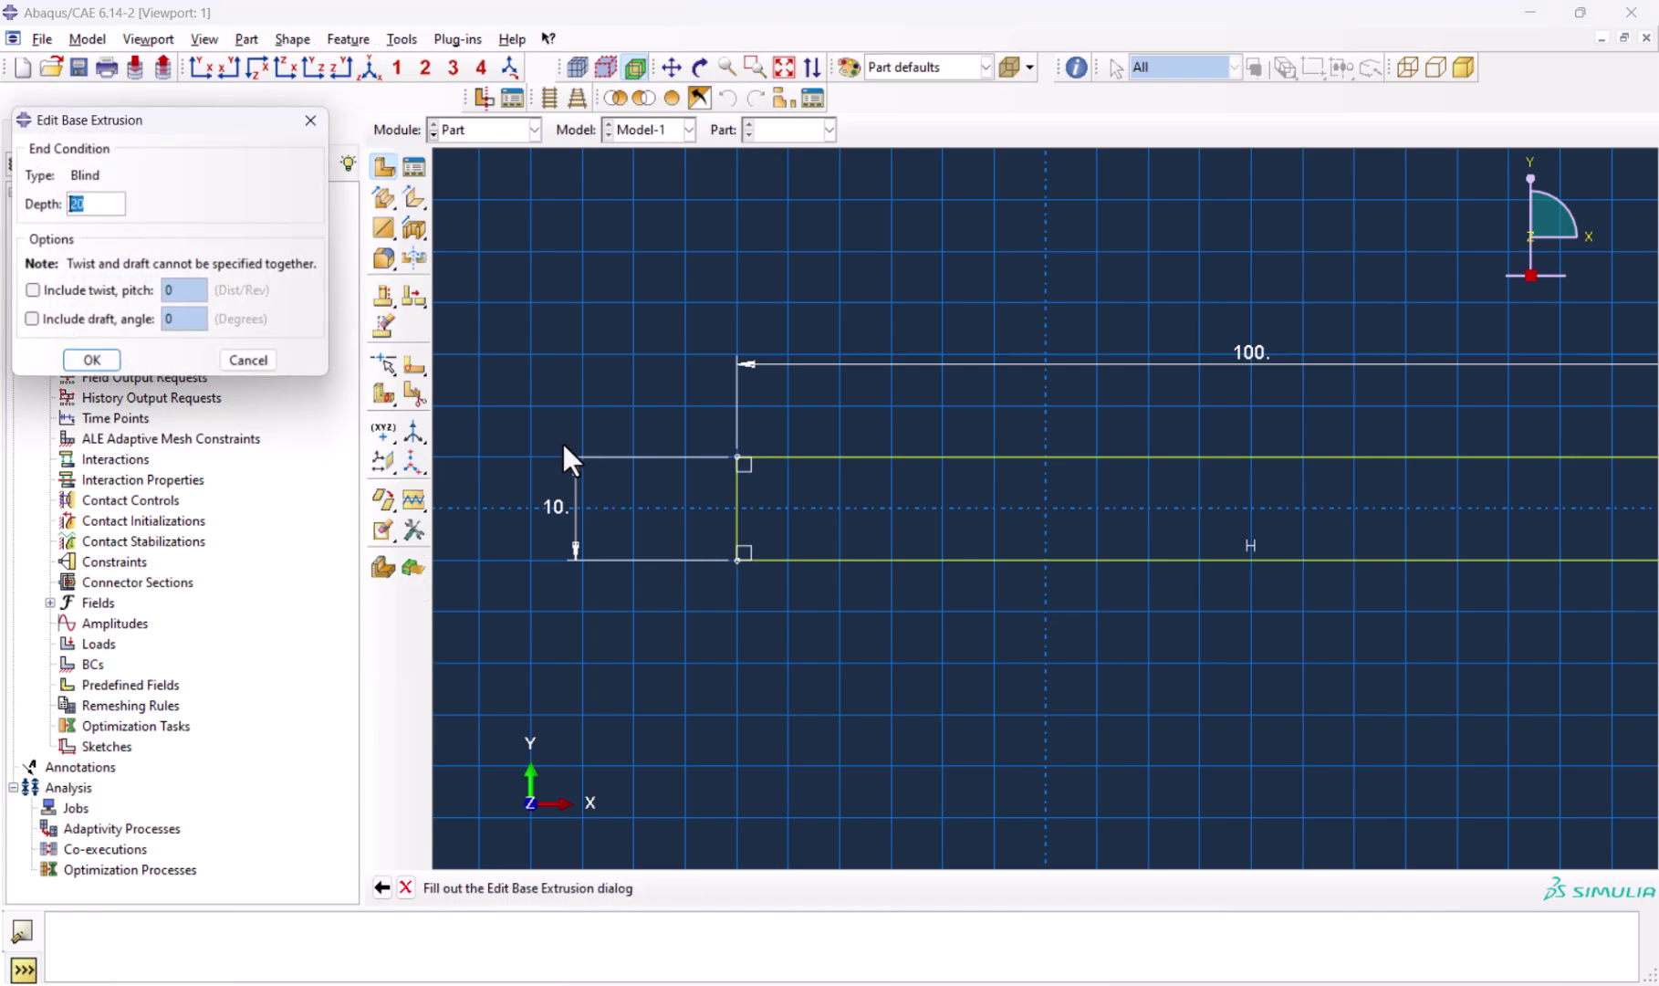
text(10)
key(Return)
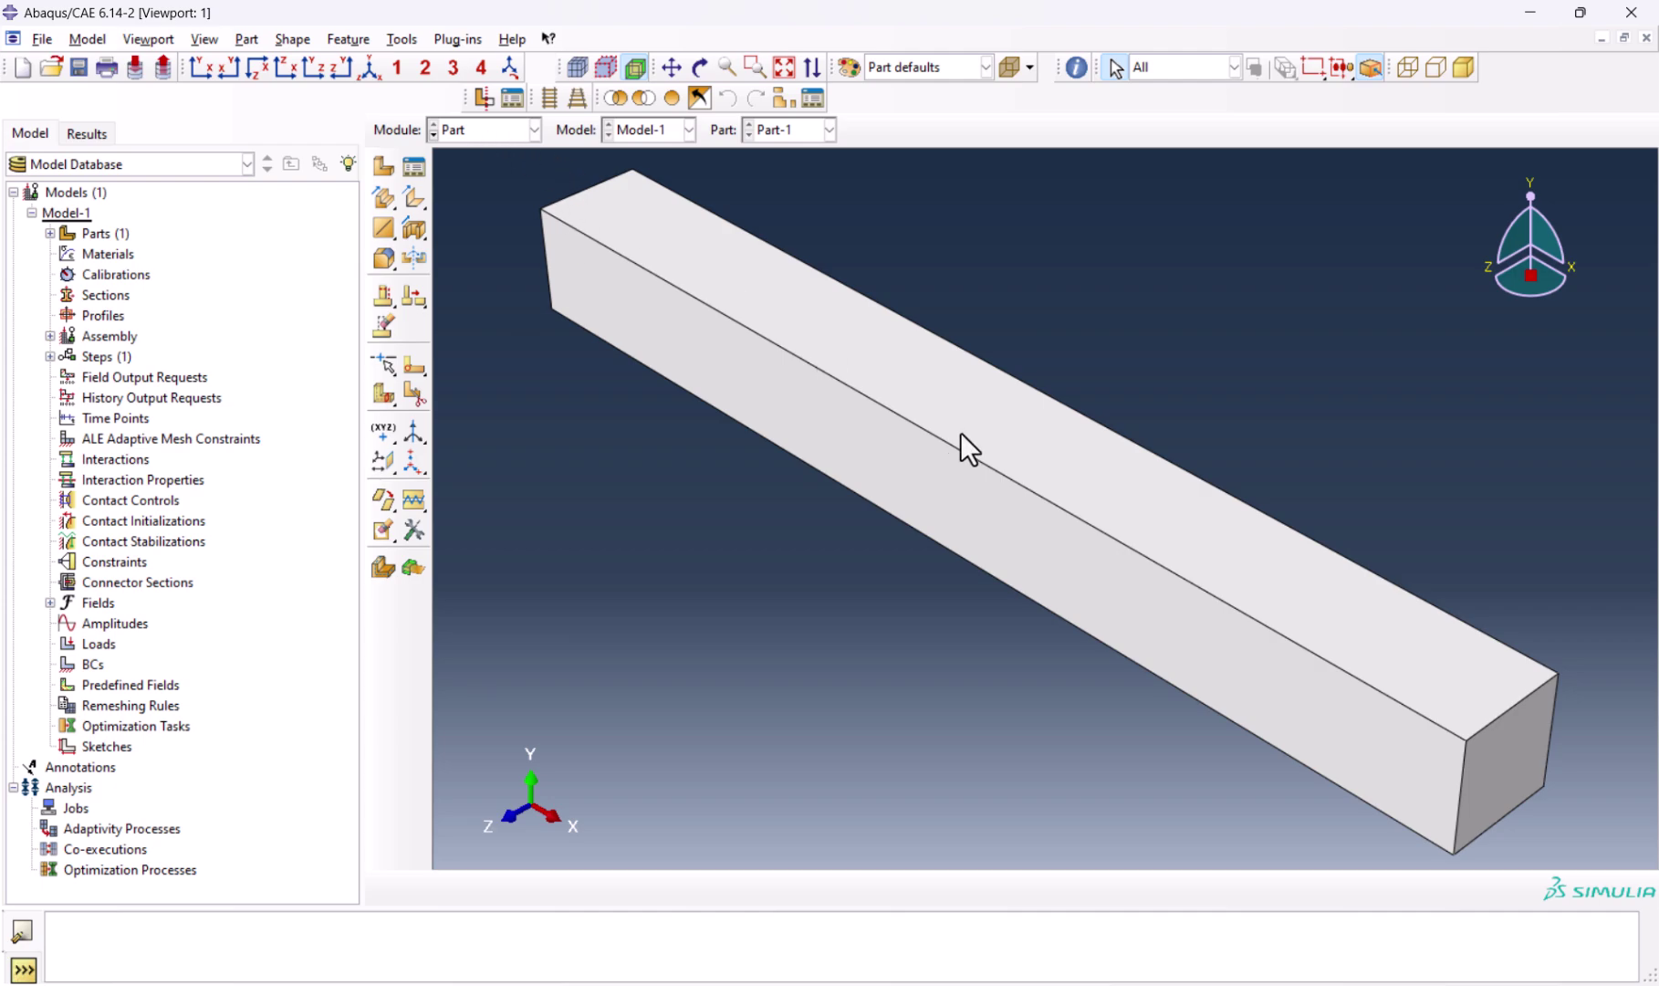
Step: In the Property module, create material Steel with density 7.8e-9
click(490, 132)
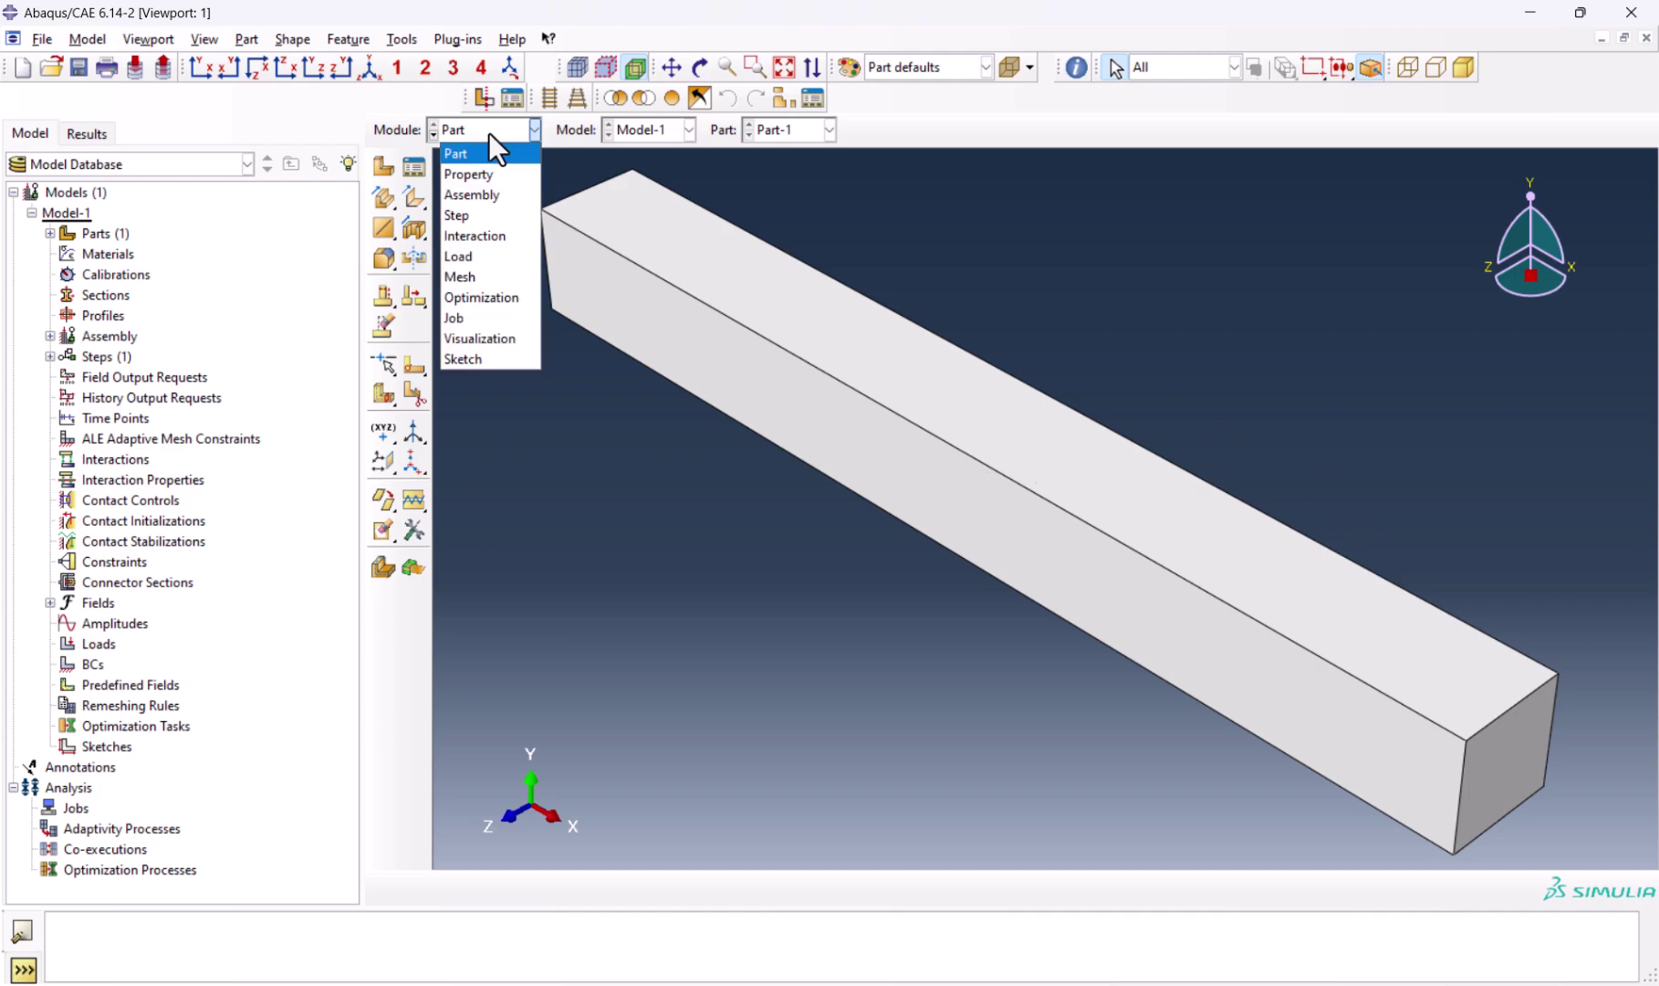
click(487, 170)
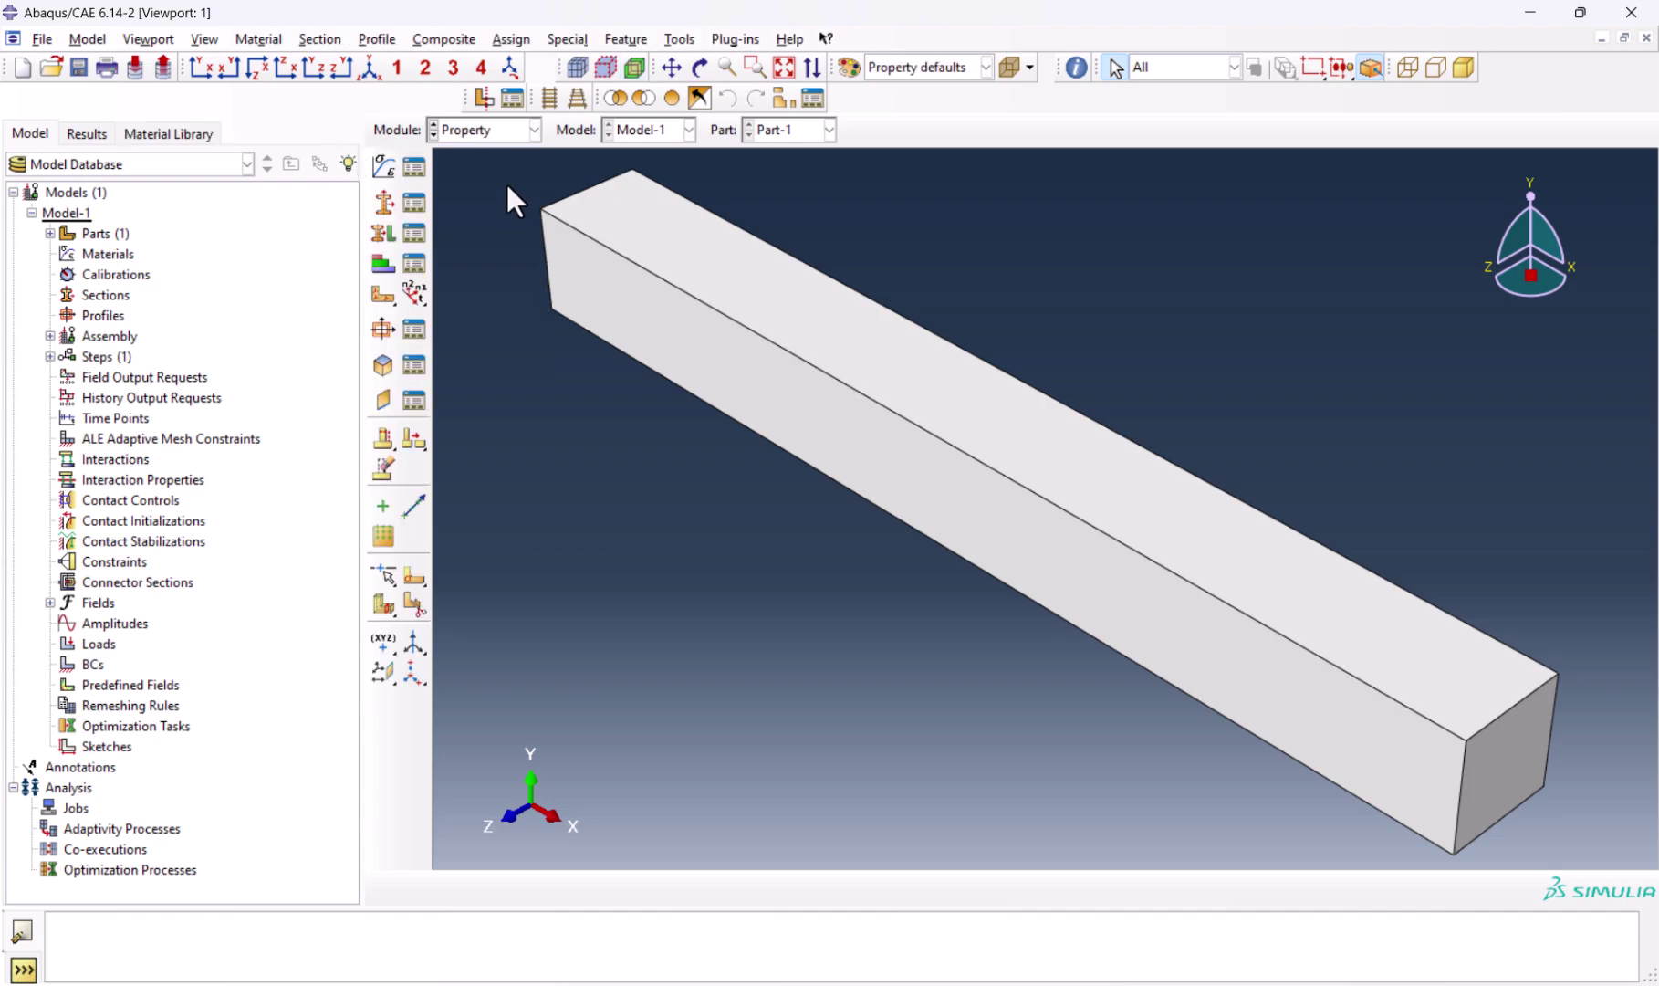
click(385, 167)
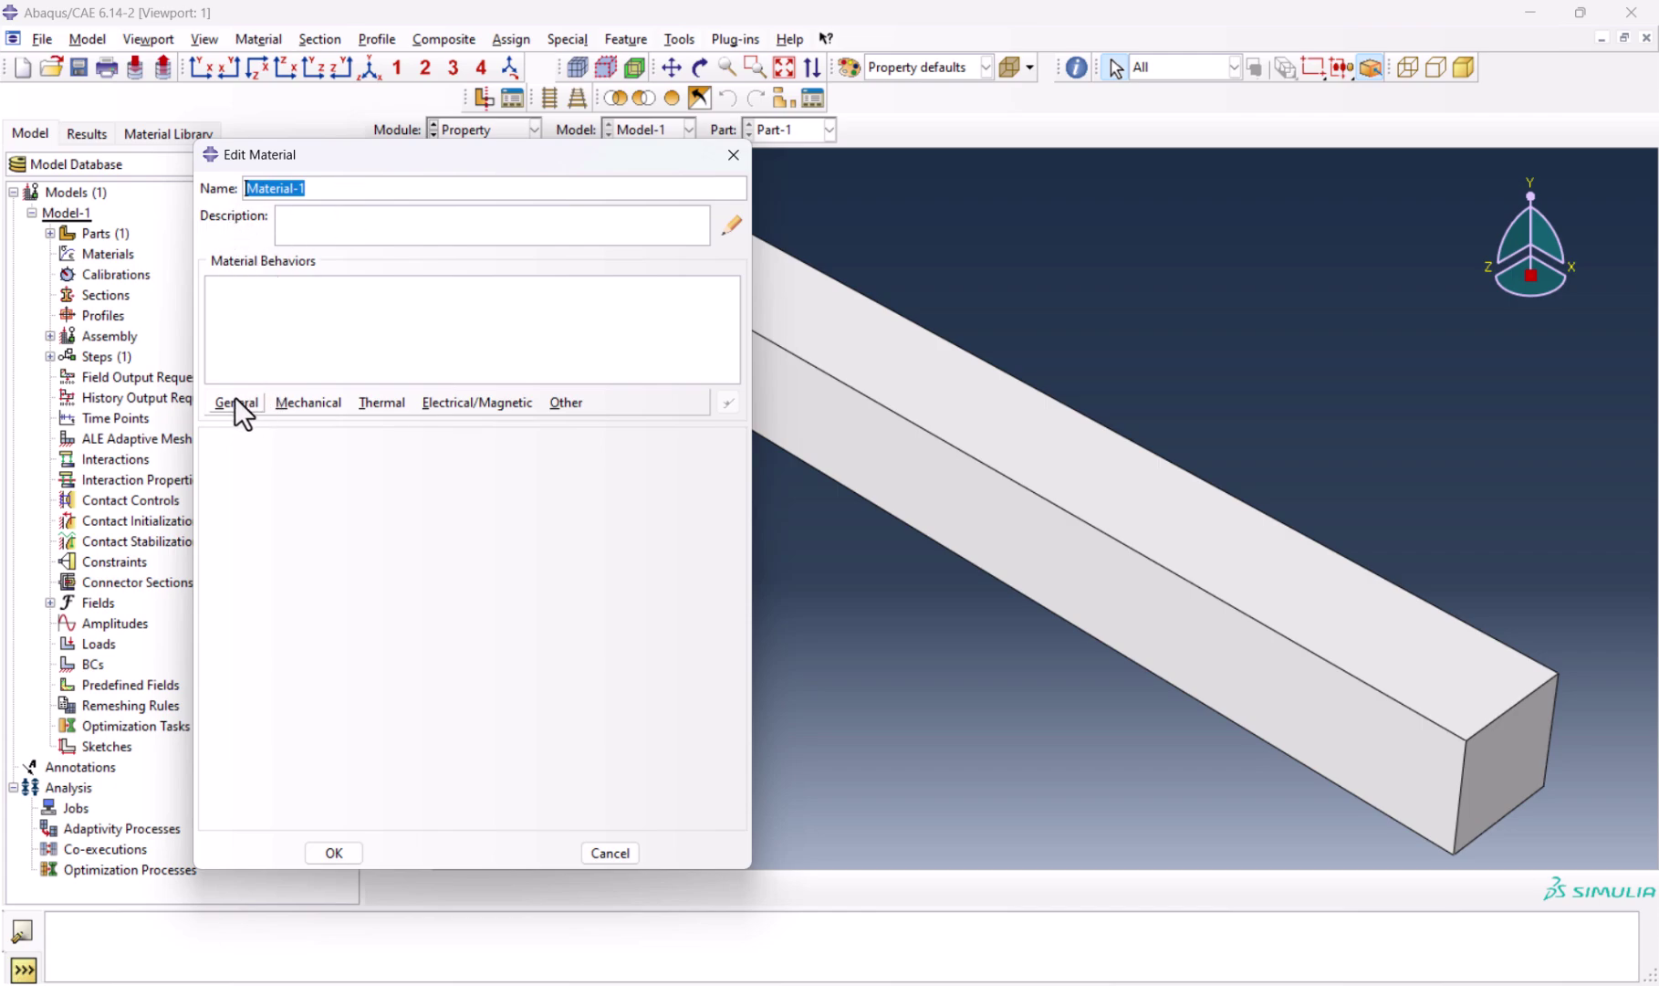
text(Steel)
click(240, 402)
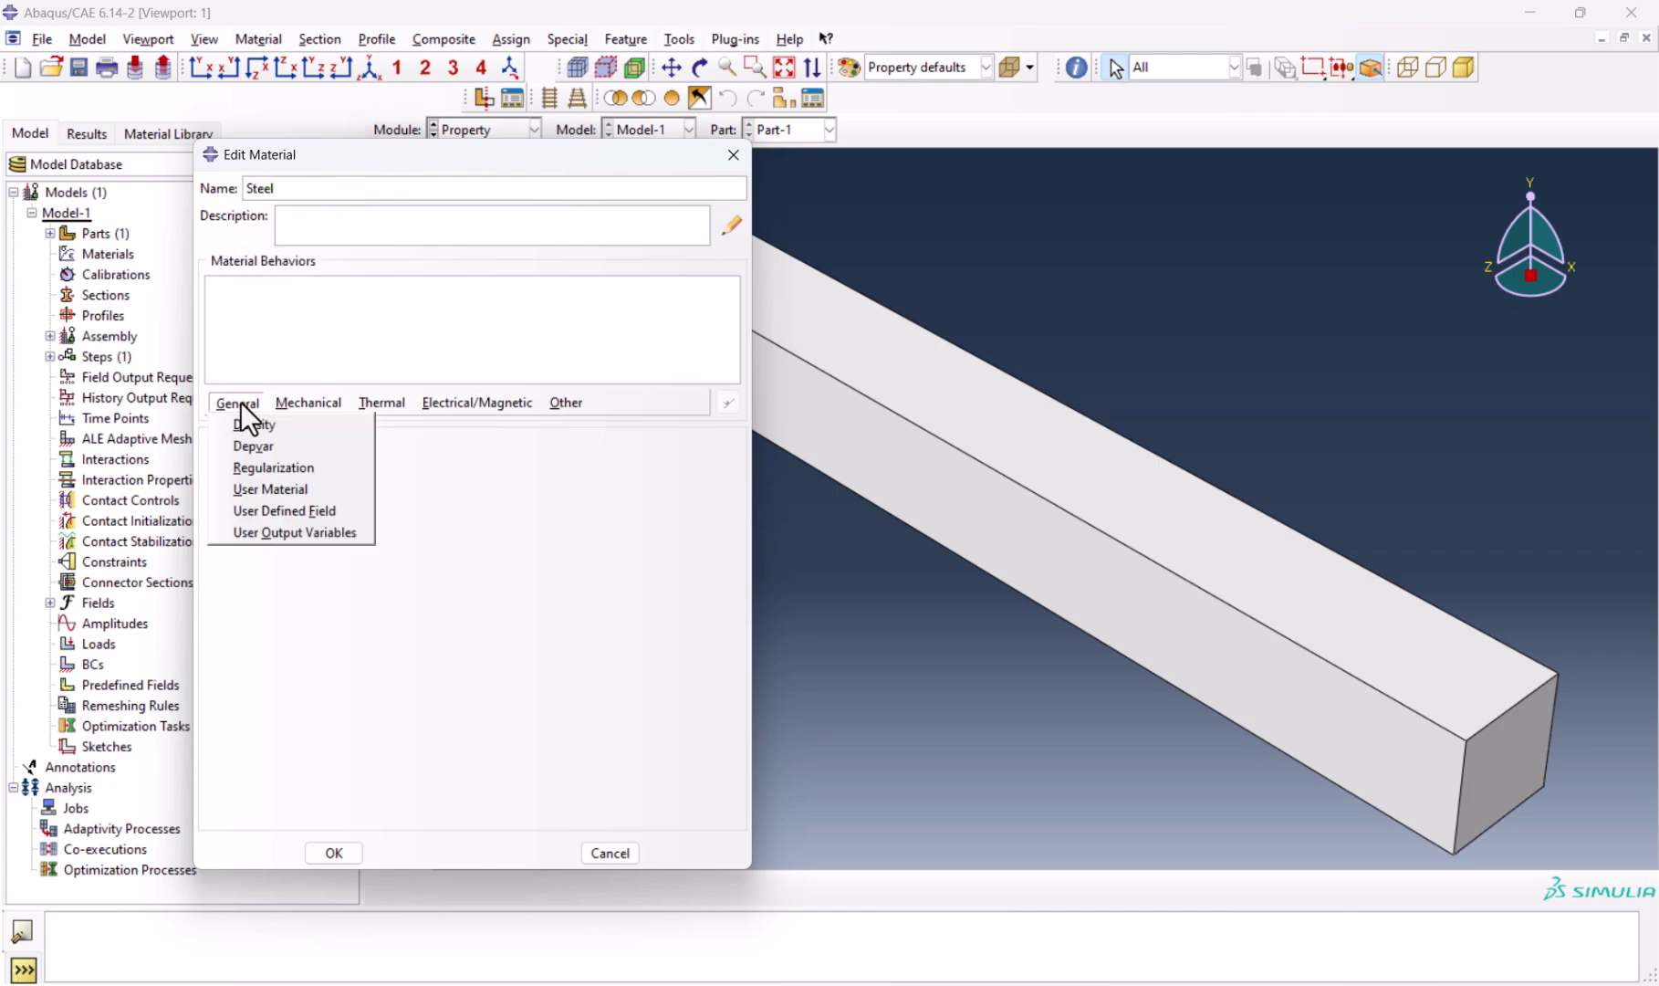
click(253, 428)
click(288, 615)
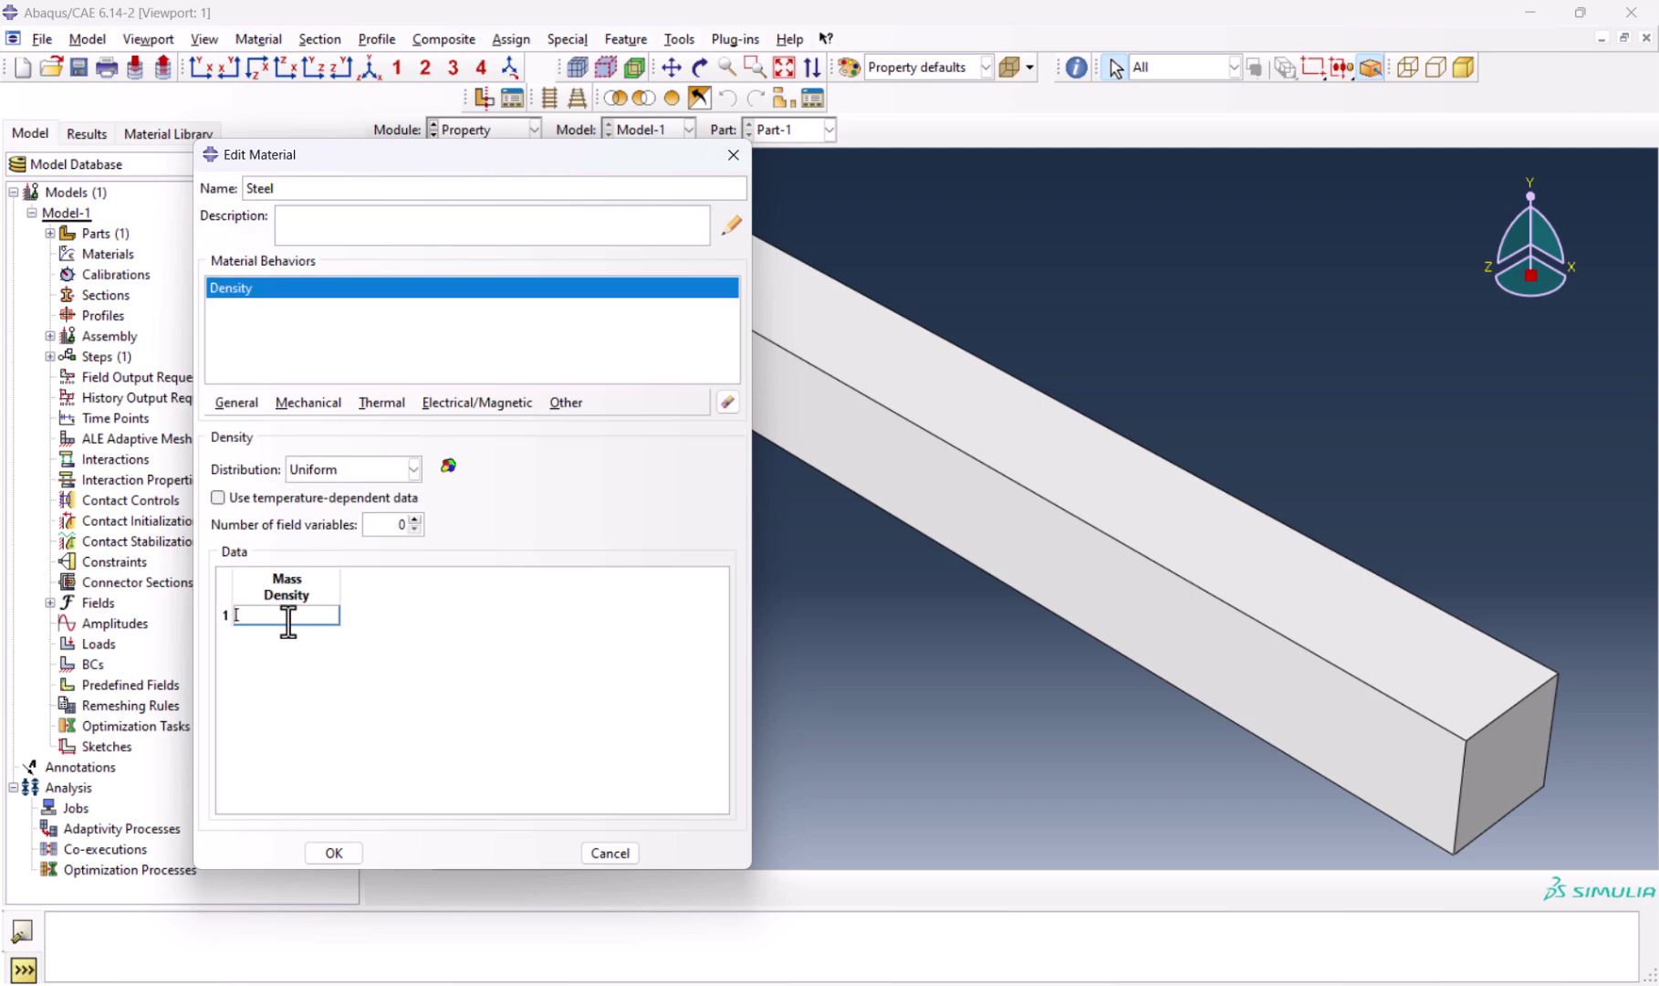
text(7.8e)
text(-9)
Step: Give Steel elastic properties 210000 and 0.33, plus a Plastic behaviour
click(302, 410)
mouse_move(389, 423)
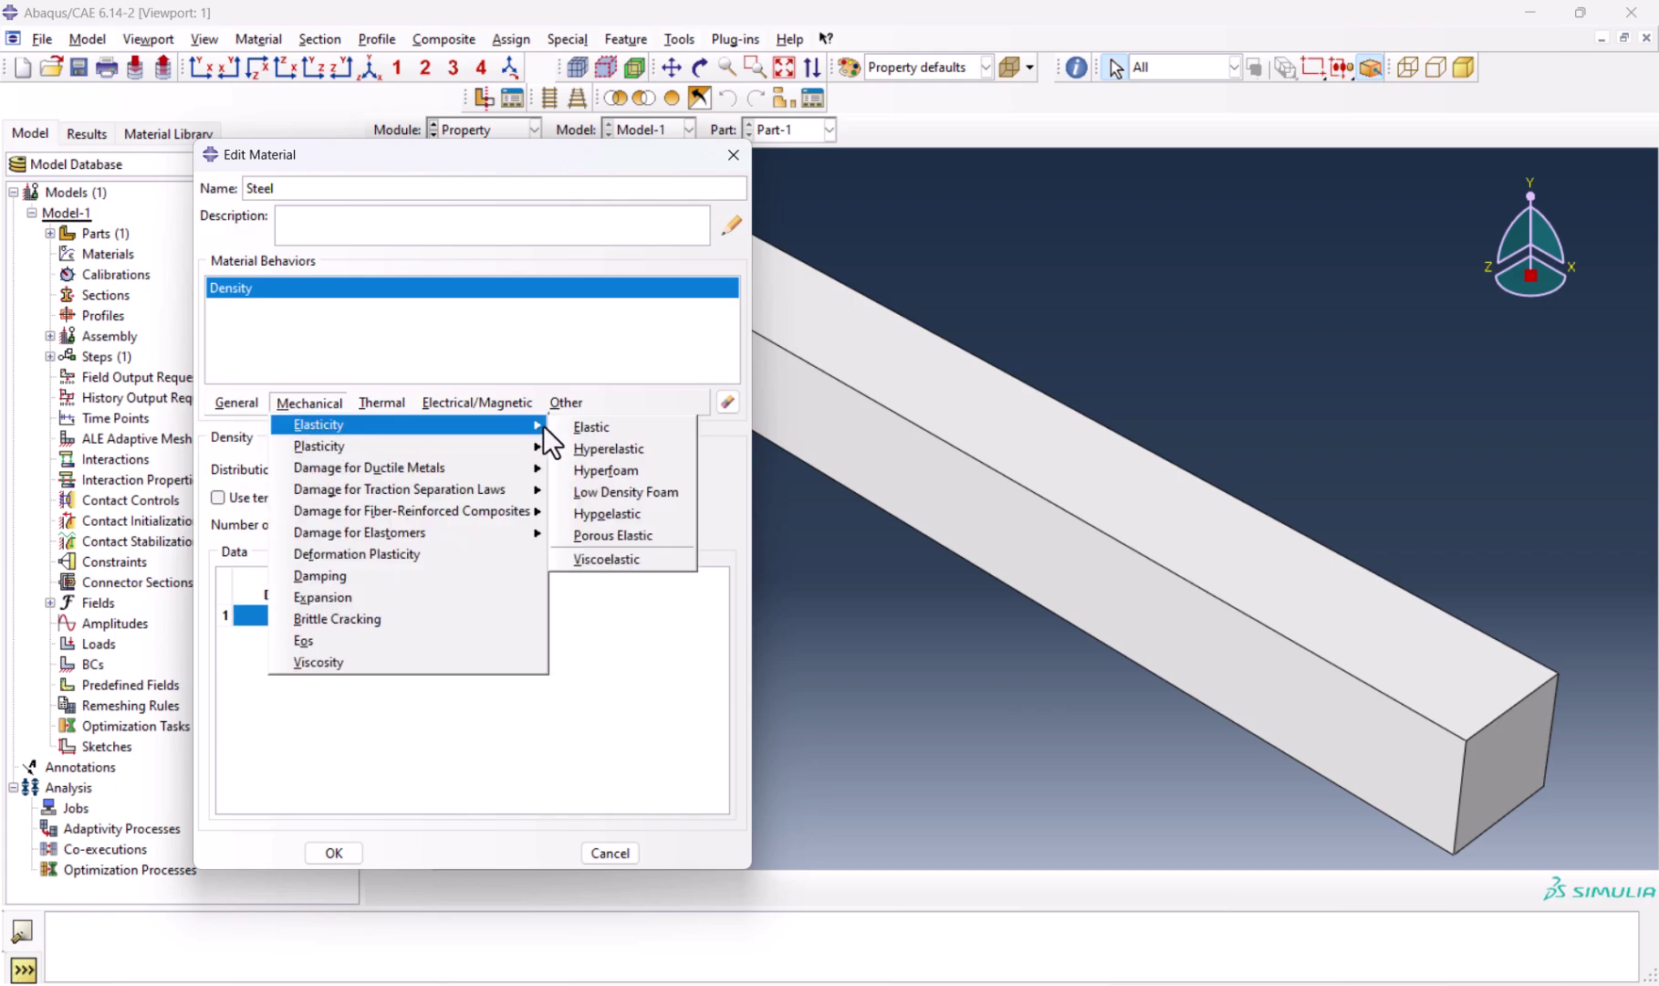
click(571, 426)
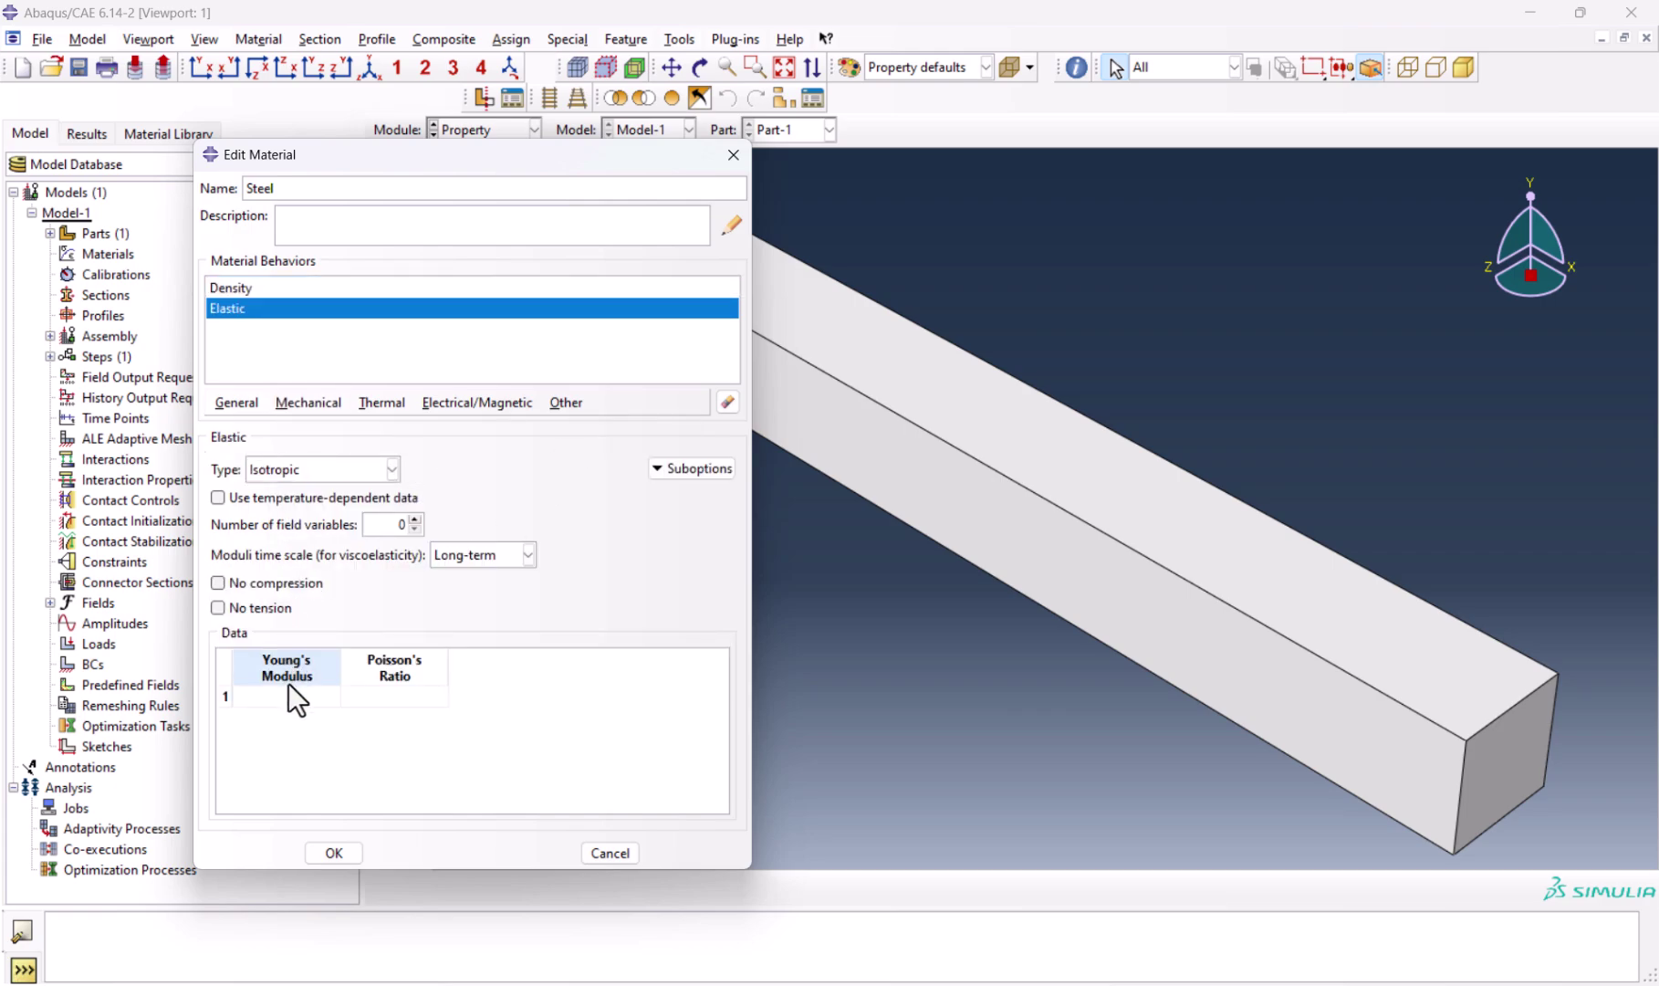
click(287, 696)
text(210000)
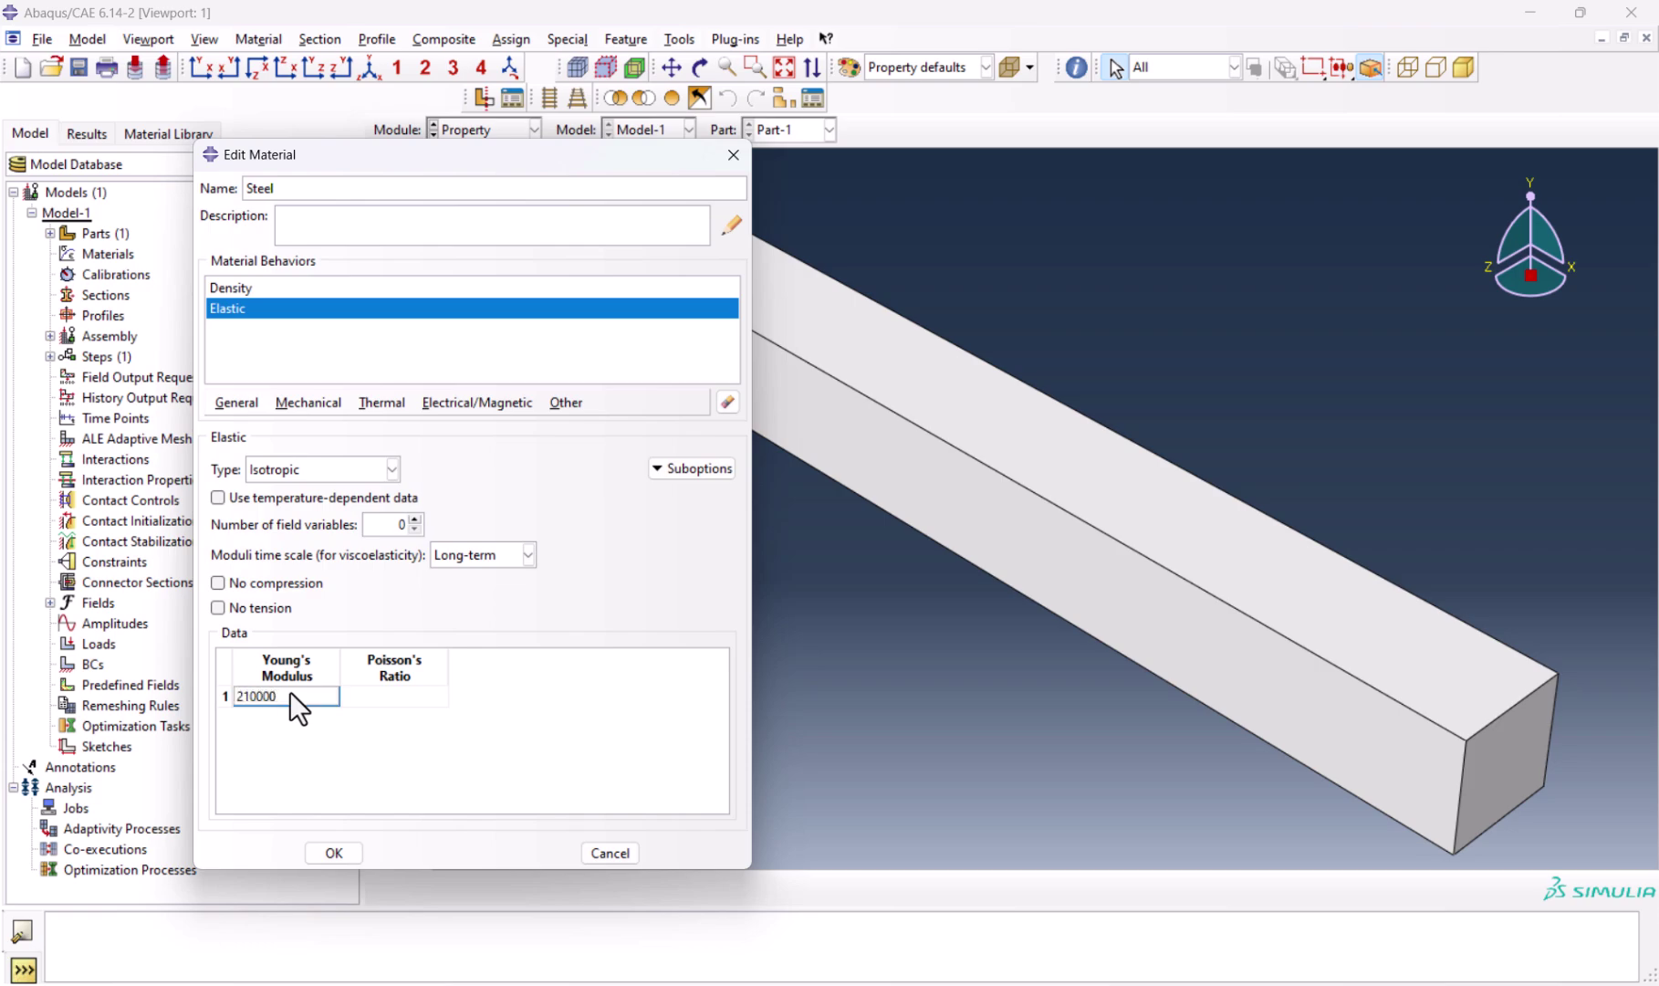
click(399, 696)
text(0.33)
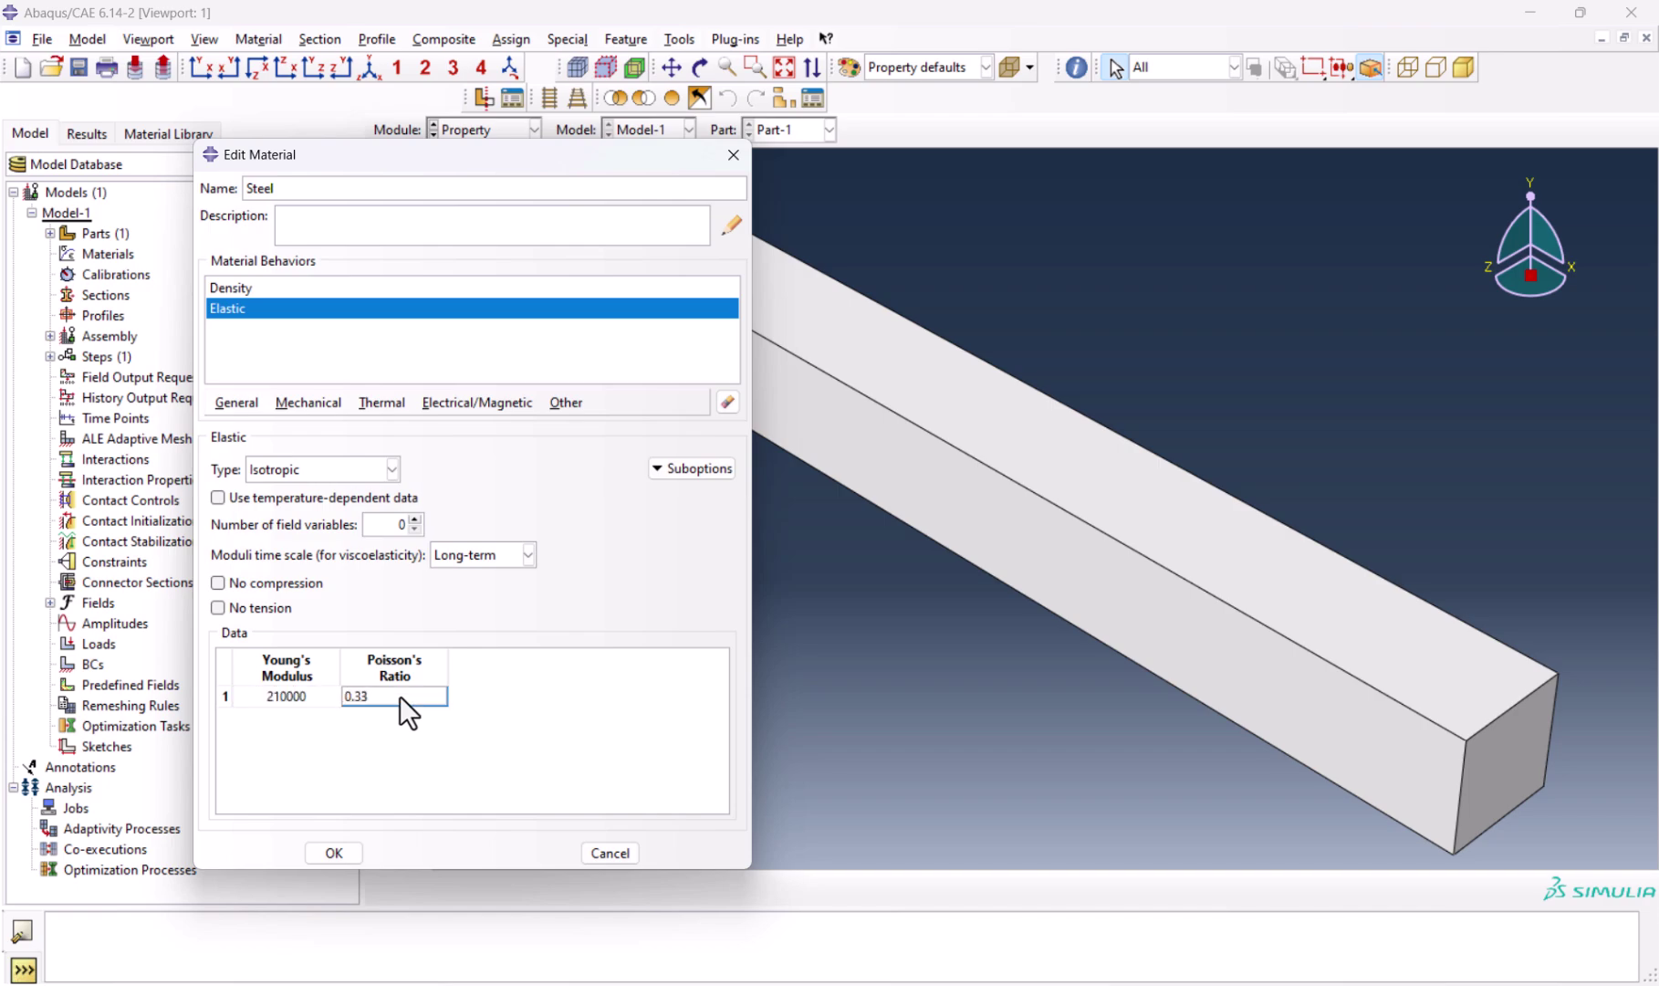
click(313, 399)
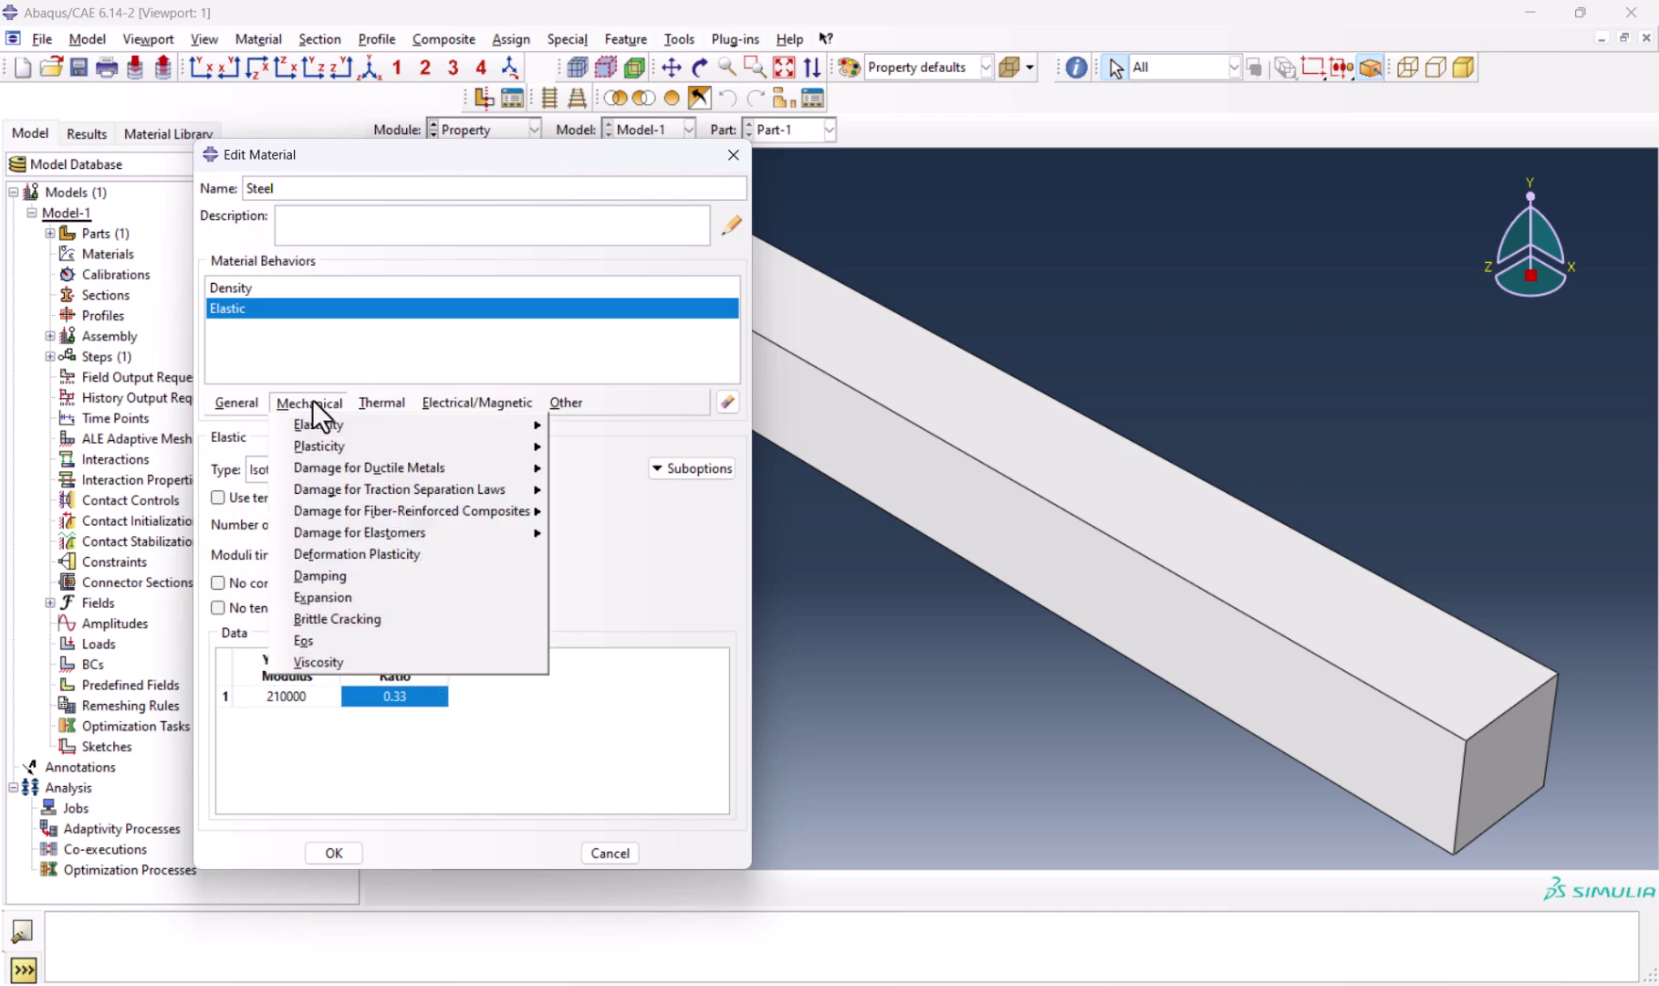
mouse_move(389, 446)
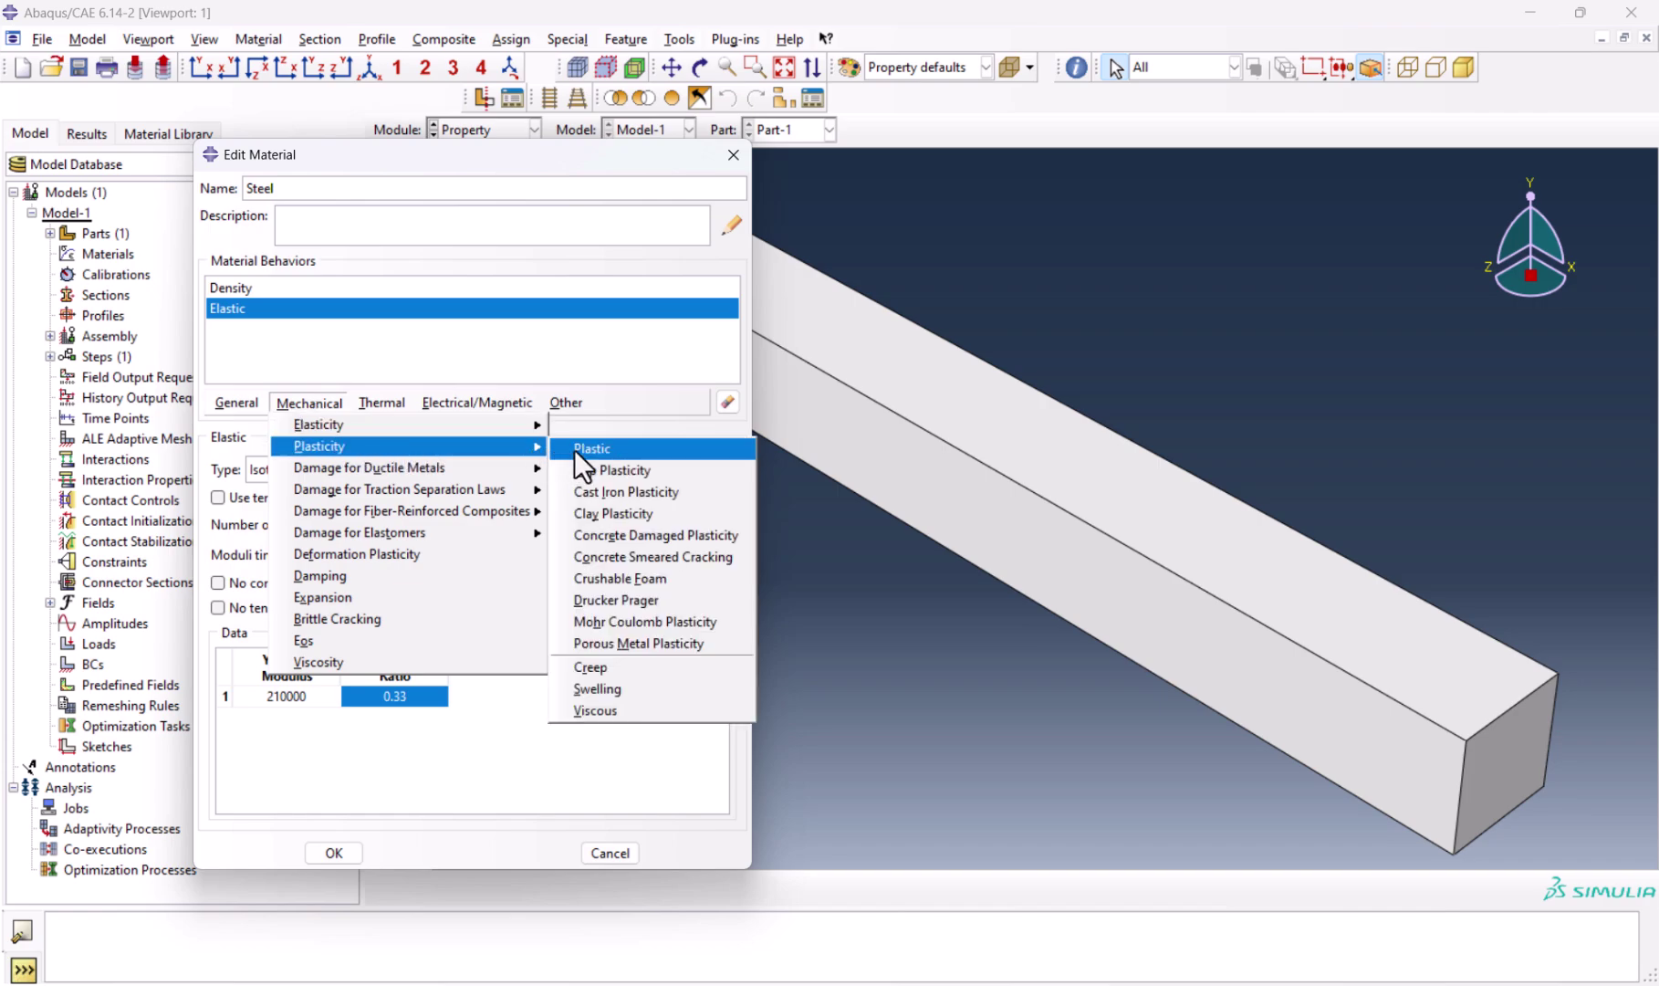
click(592, 449)
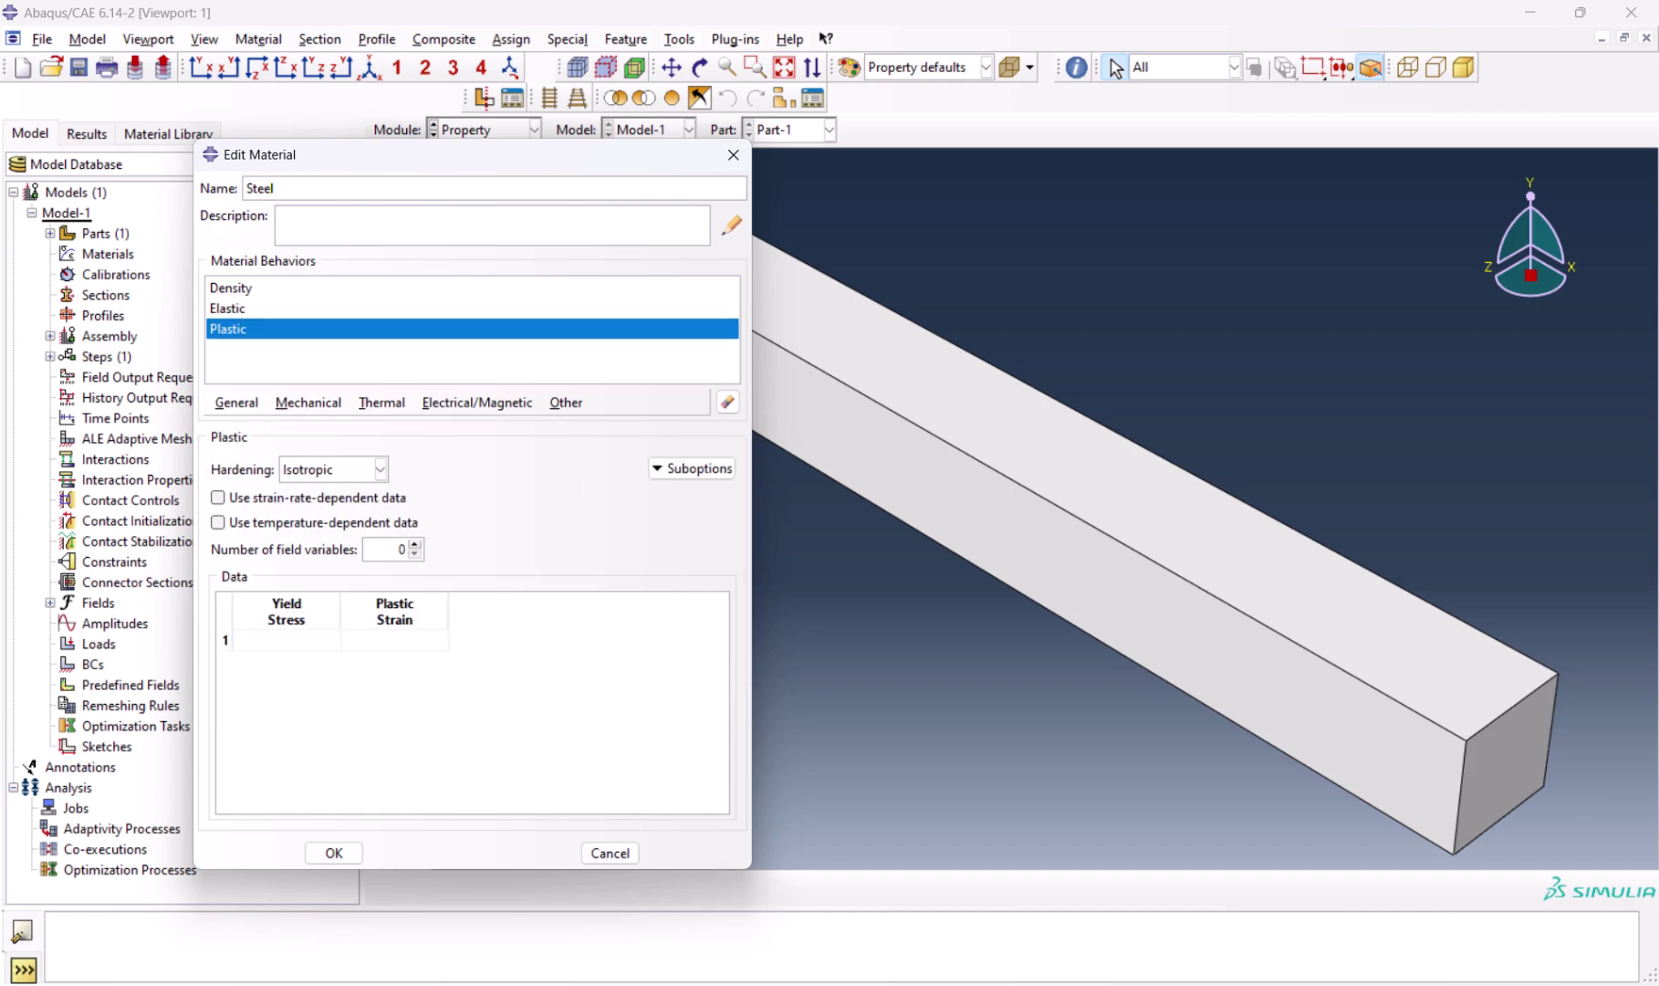
Step: Paste the four yield stress–plastic strain rows (250 to 400) from Excel A2:B5
key(alt+Tab)
drag(359, 509, 437, 573)
key(ctrl+c)
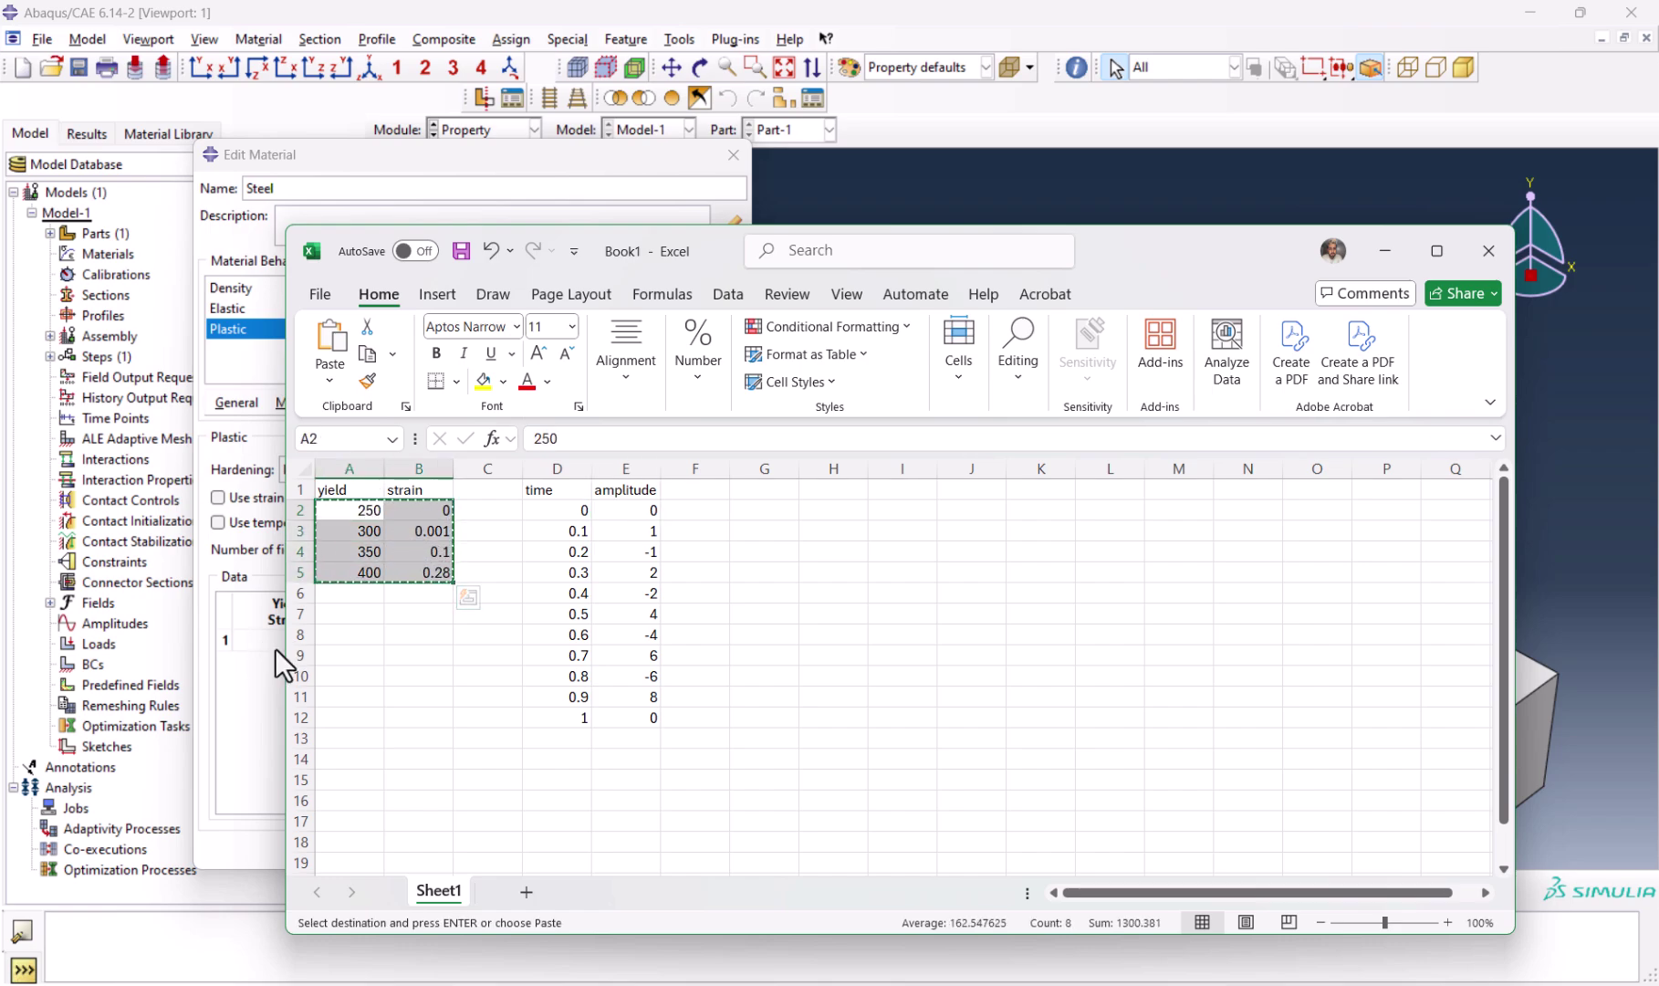
click(259, 646)
key(ctrl+v)
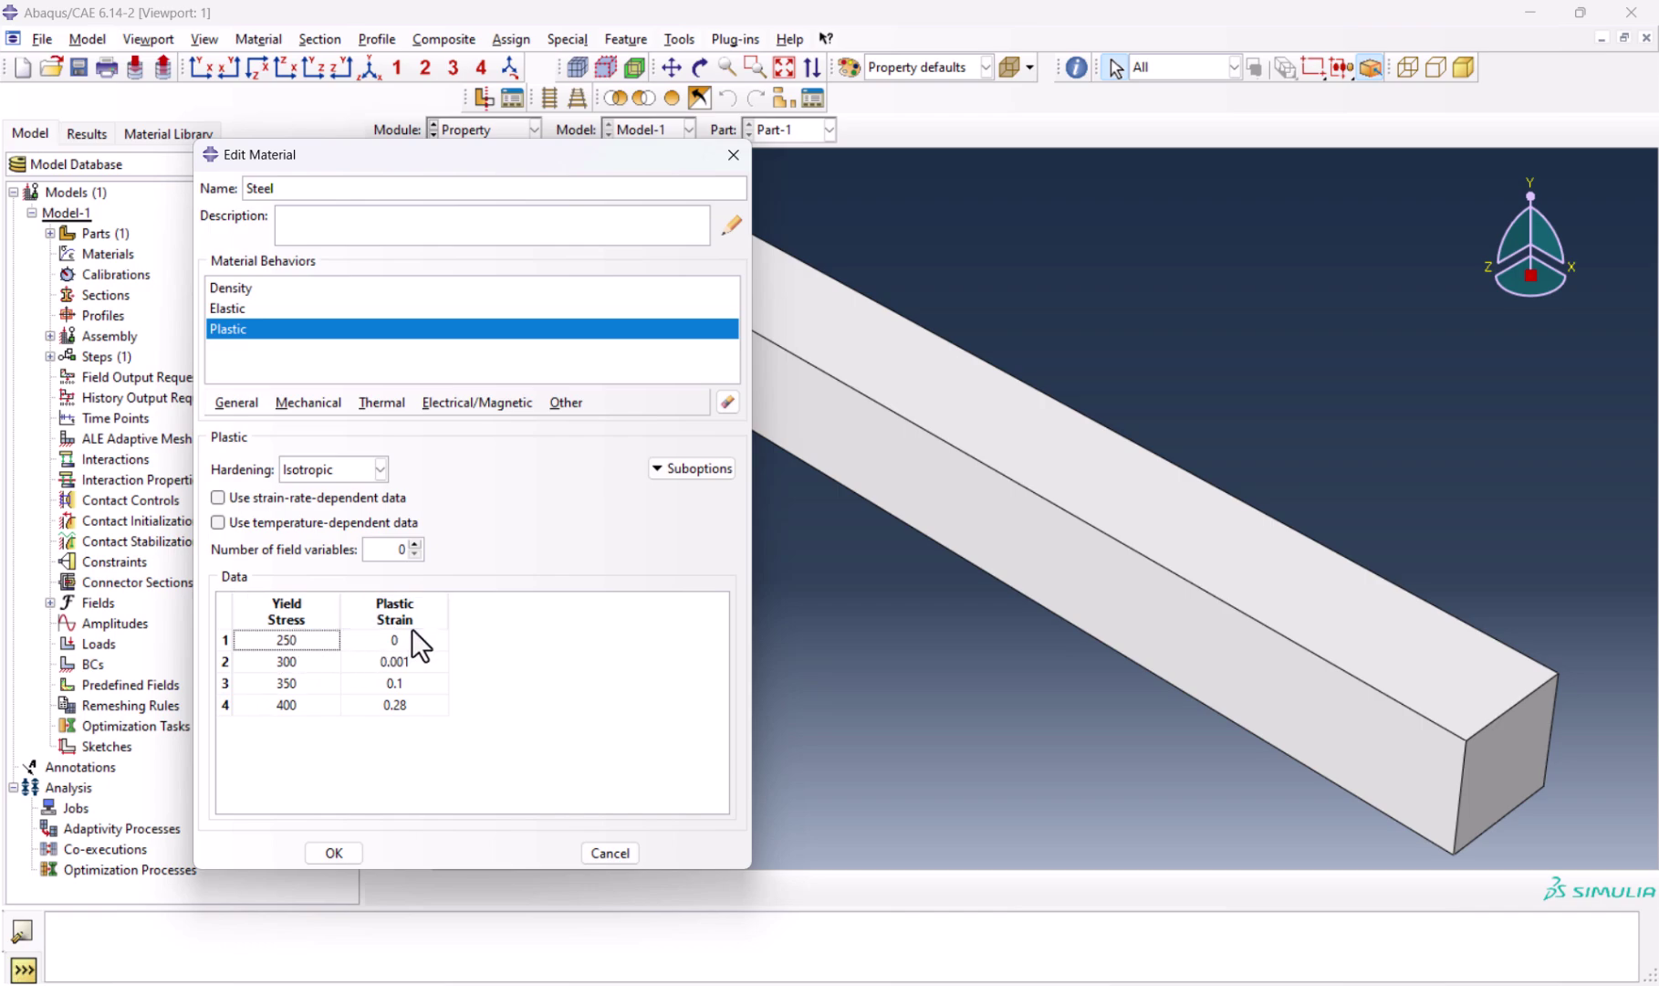
Step: Save the Steel material and create solid homogeneous Section-1 using Steel
click(333, 850)
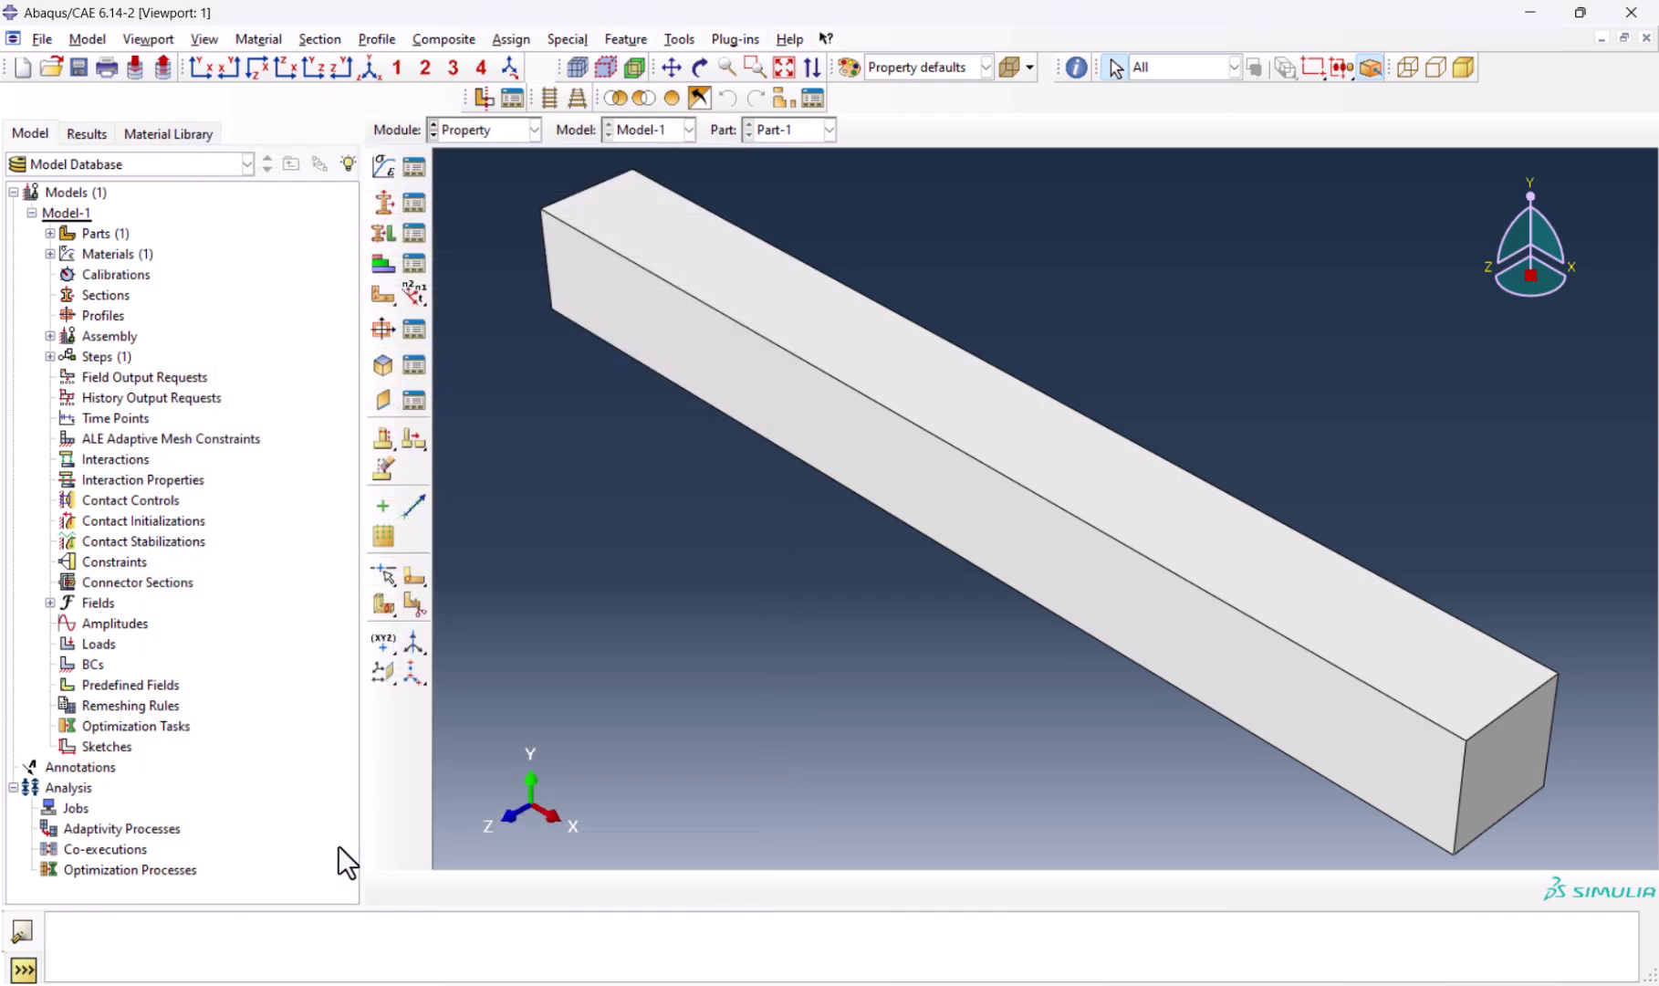
click(376, 200)
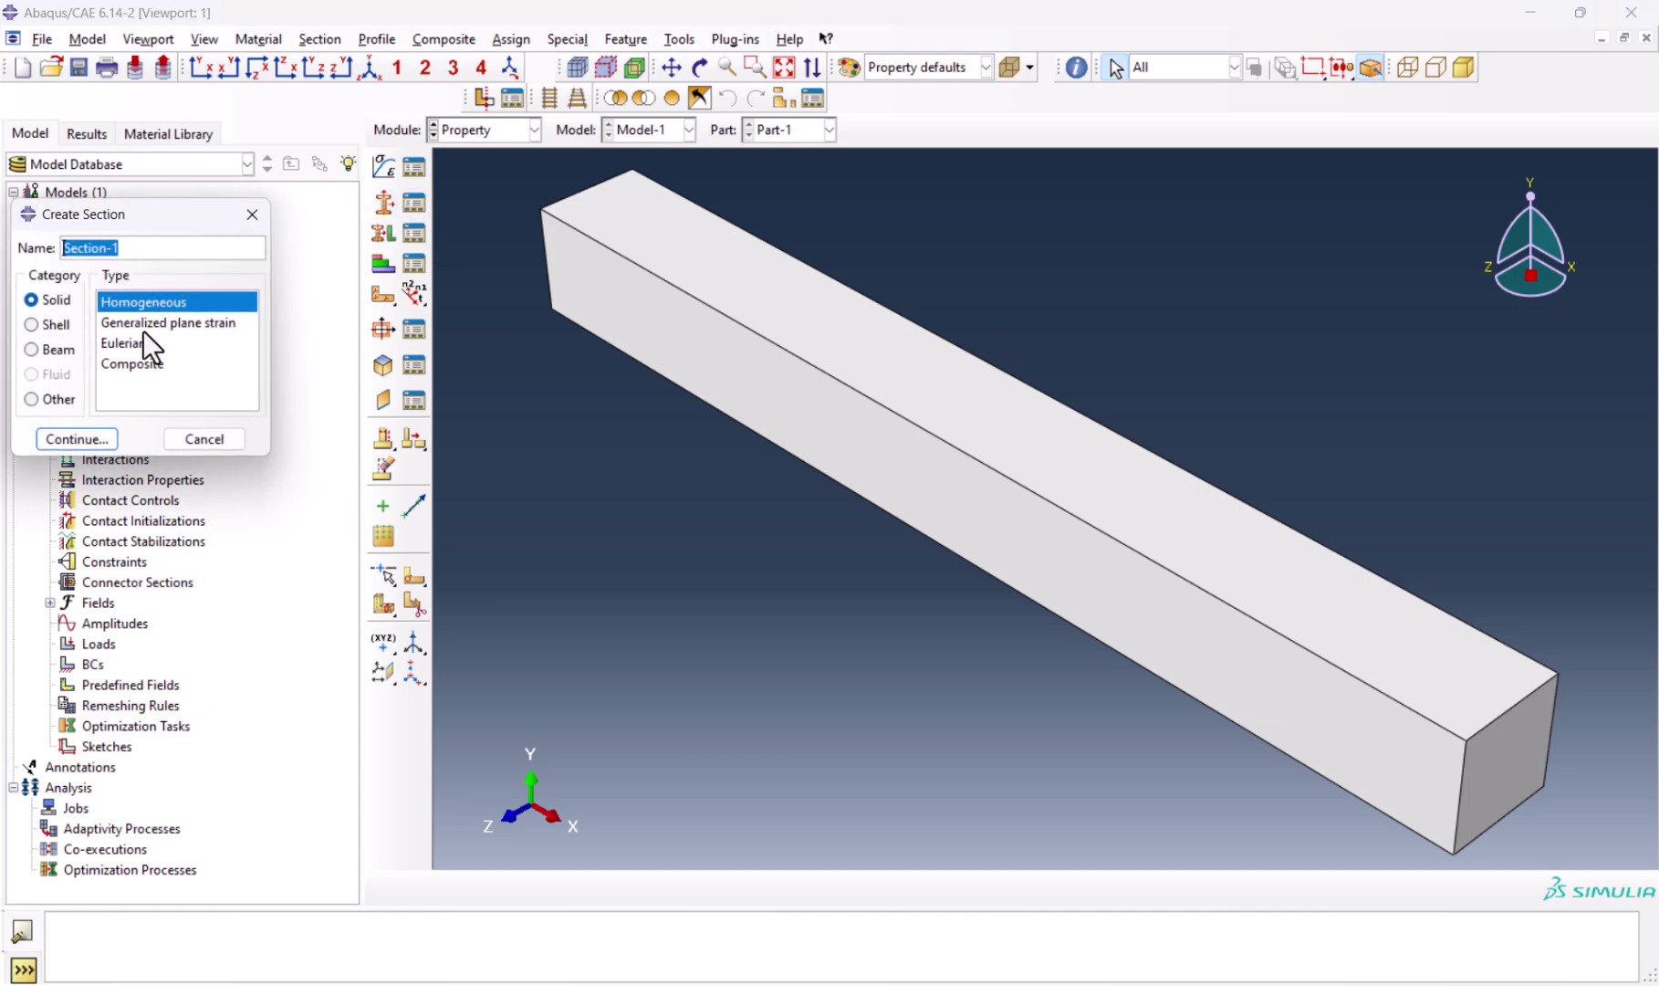
click(97, 438)
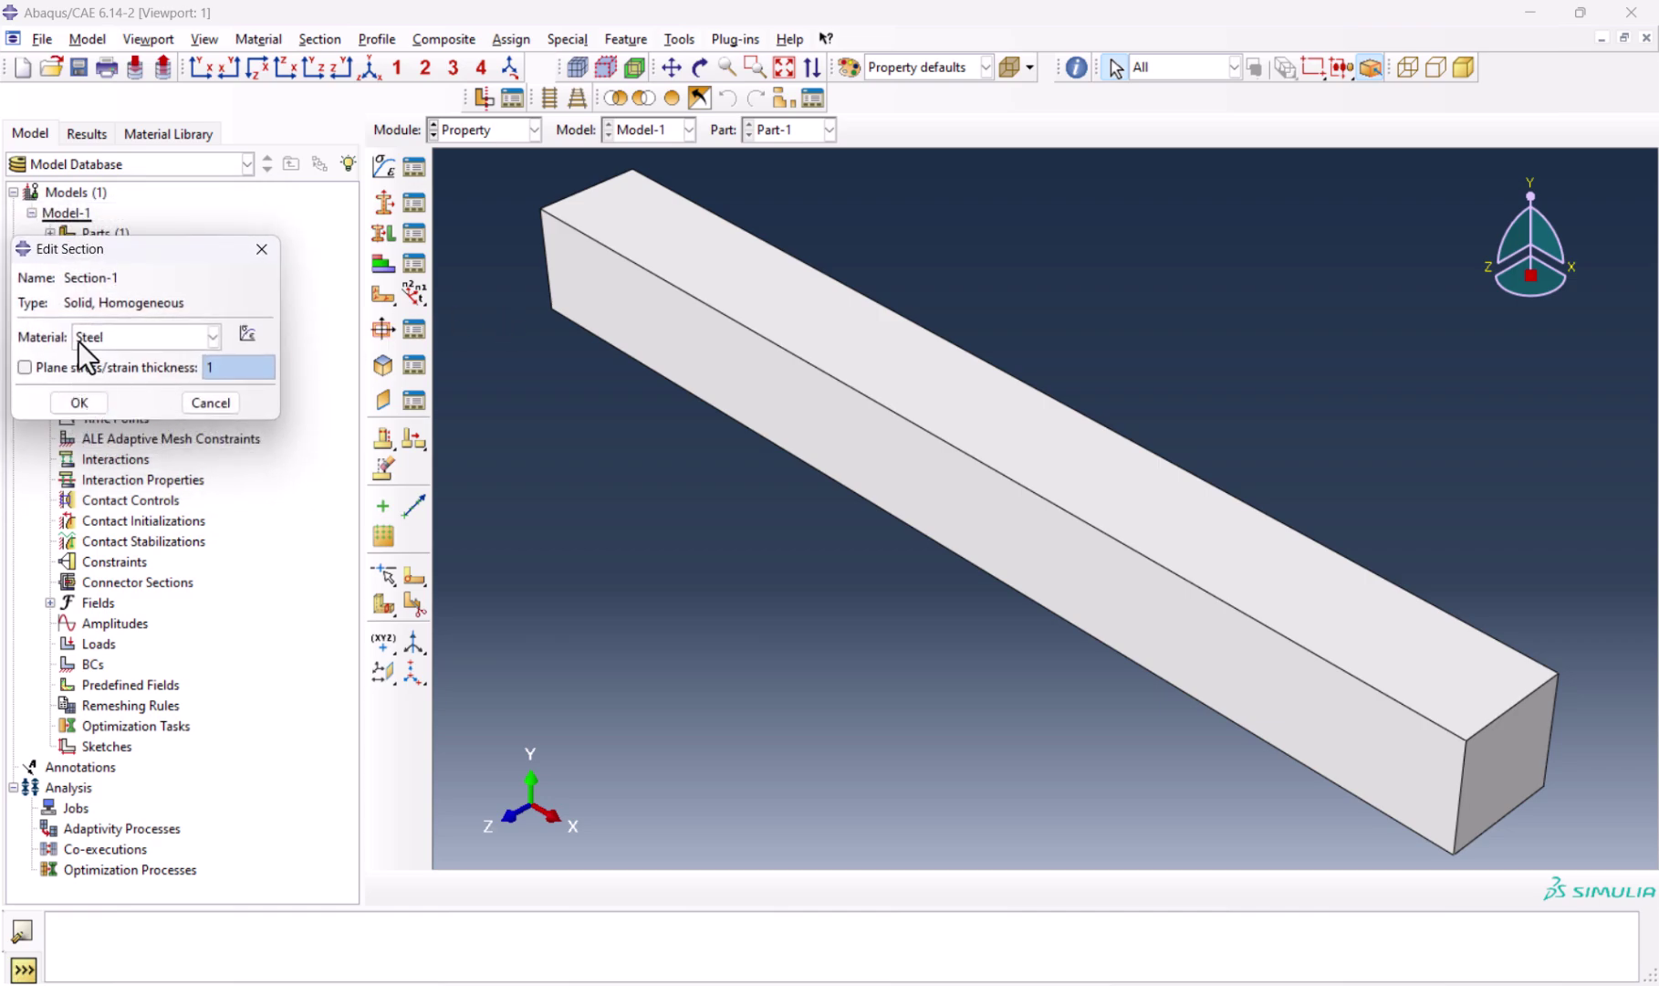
click(81, 402)
scroll(560, 312, up, 1)
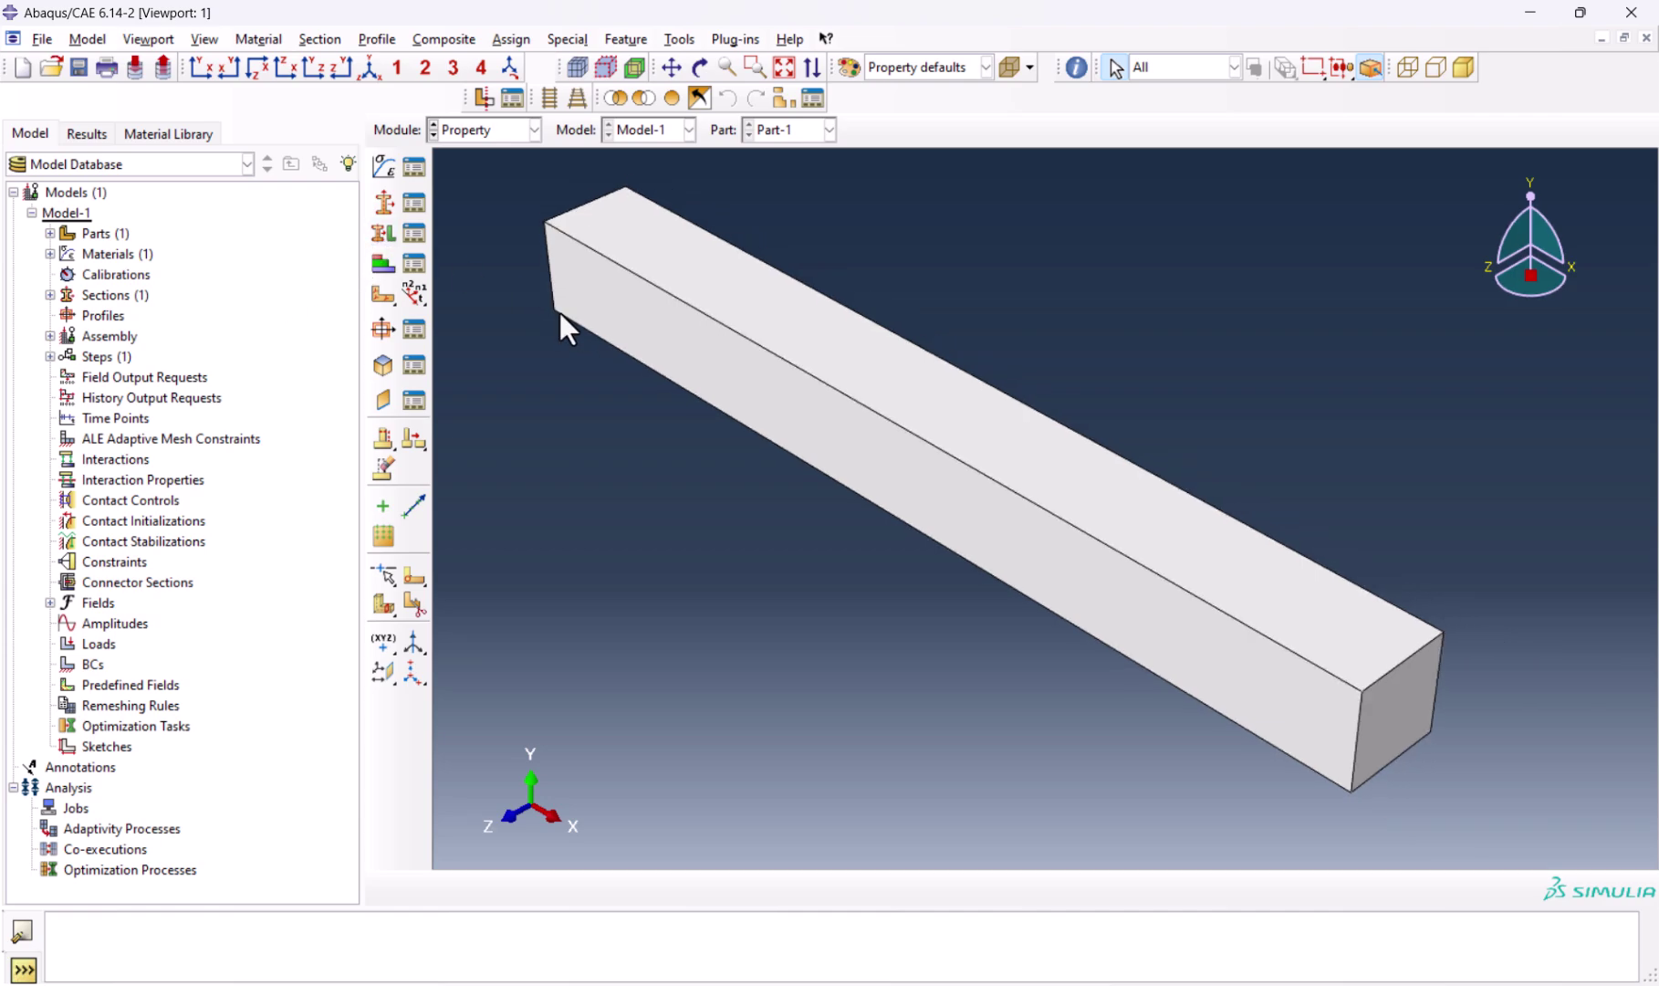
Step: Box-select the whole beam for section assignment, without creating a set
click(388, 243)
drag(473, 164, 1488, 804)
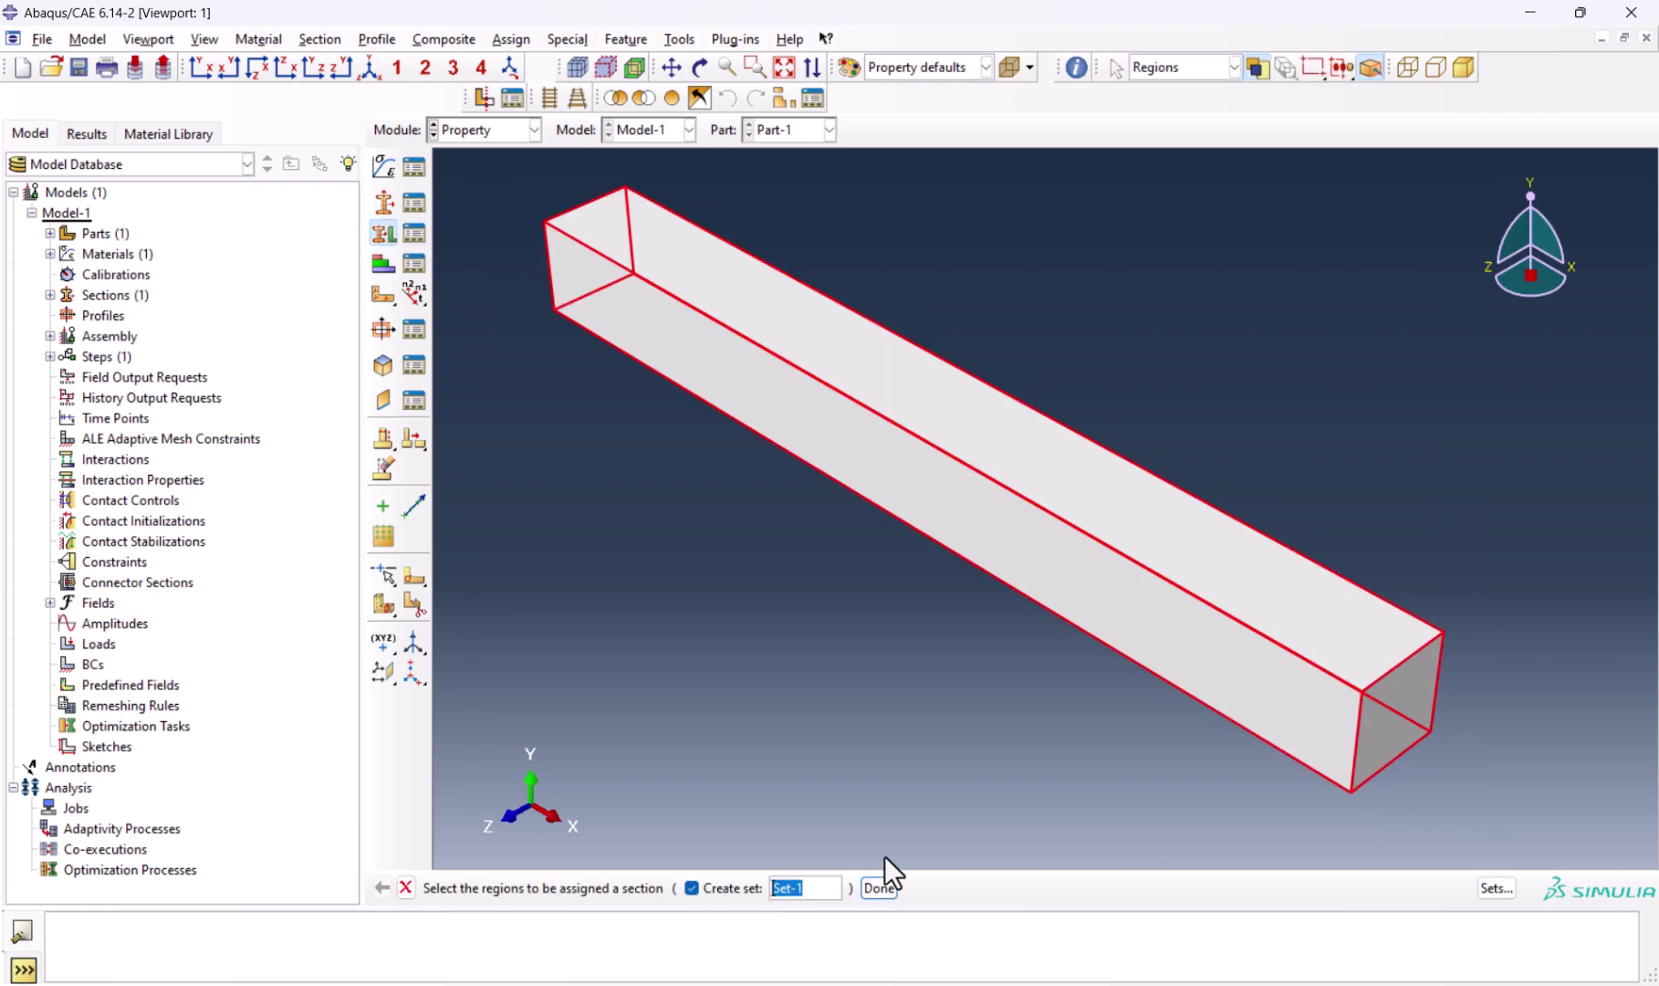
click(694, 888)
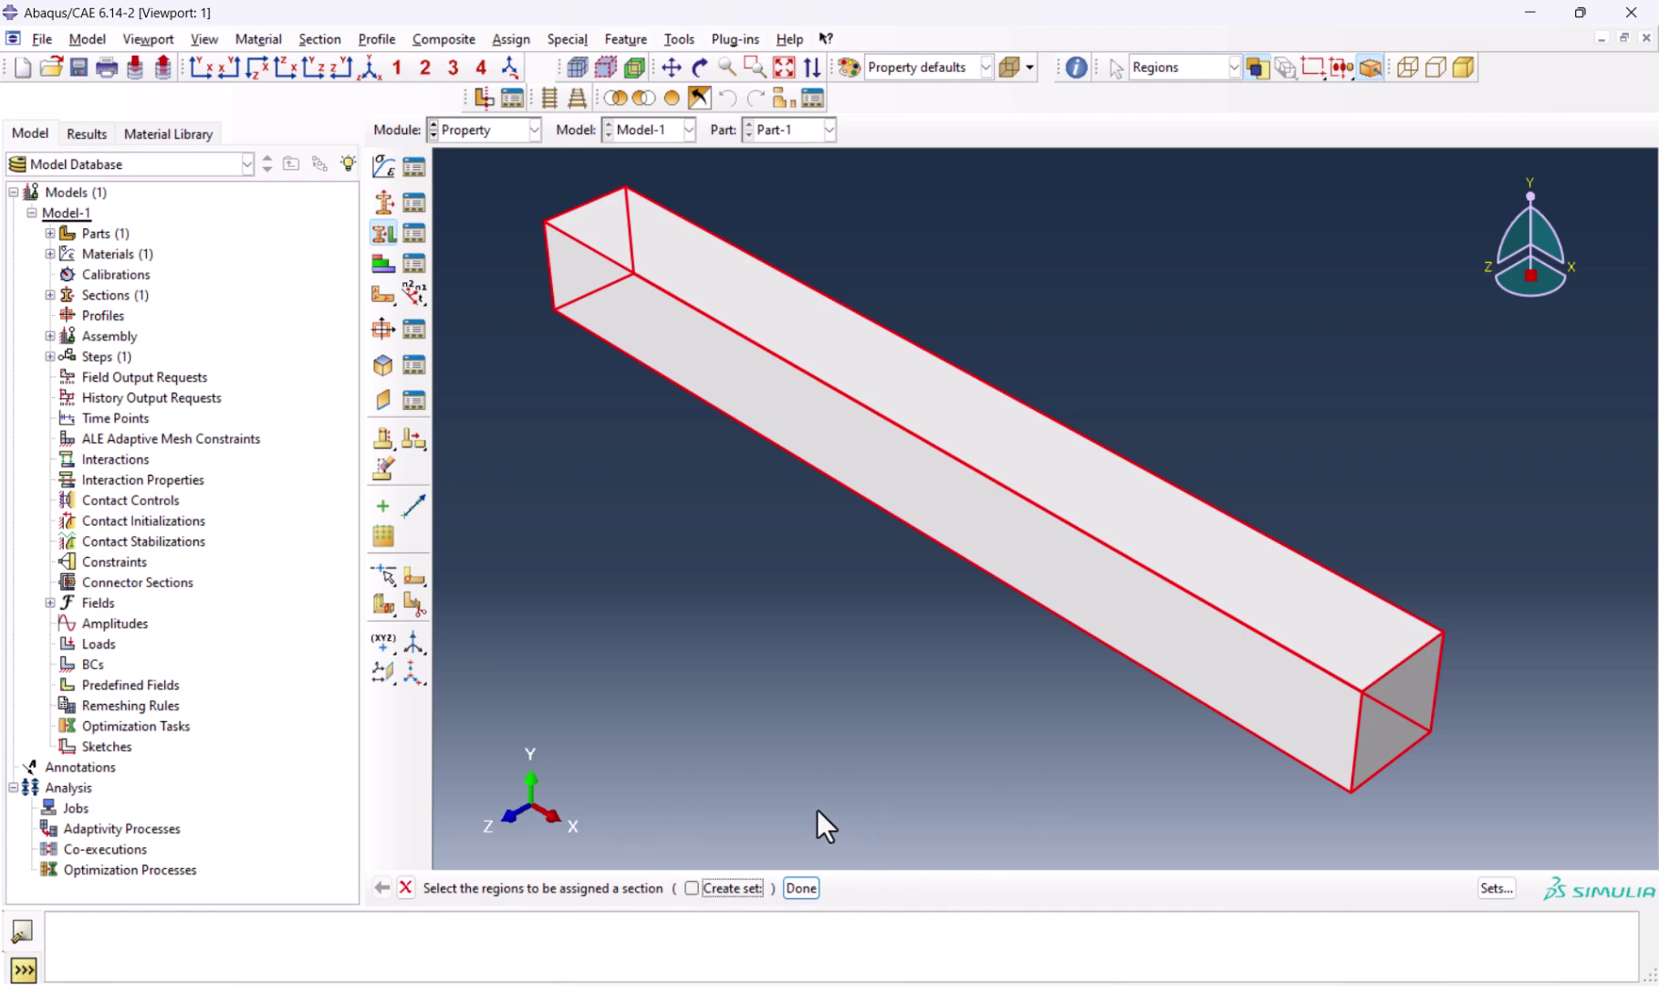
click(806, 887)
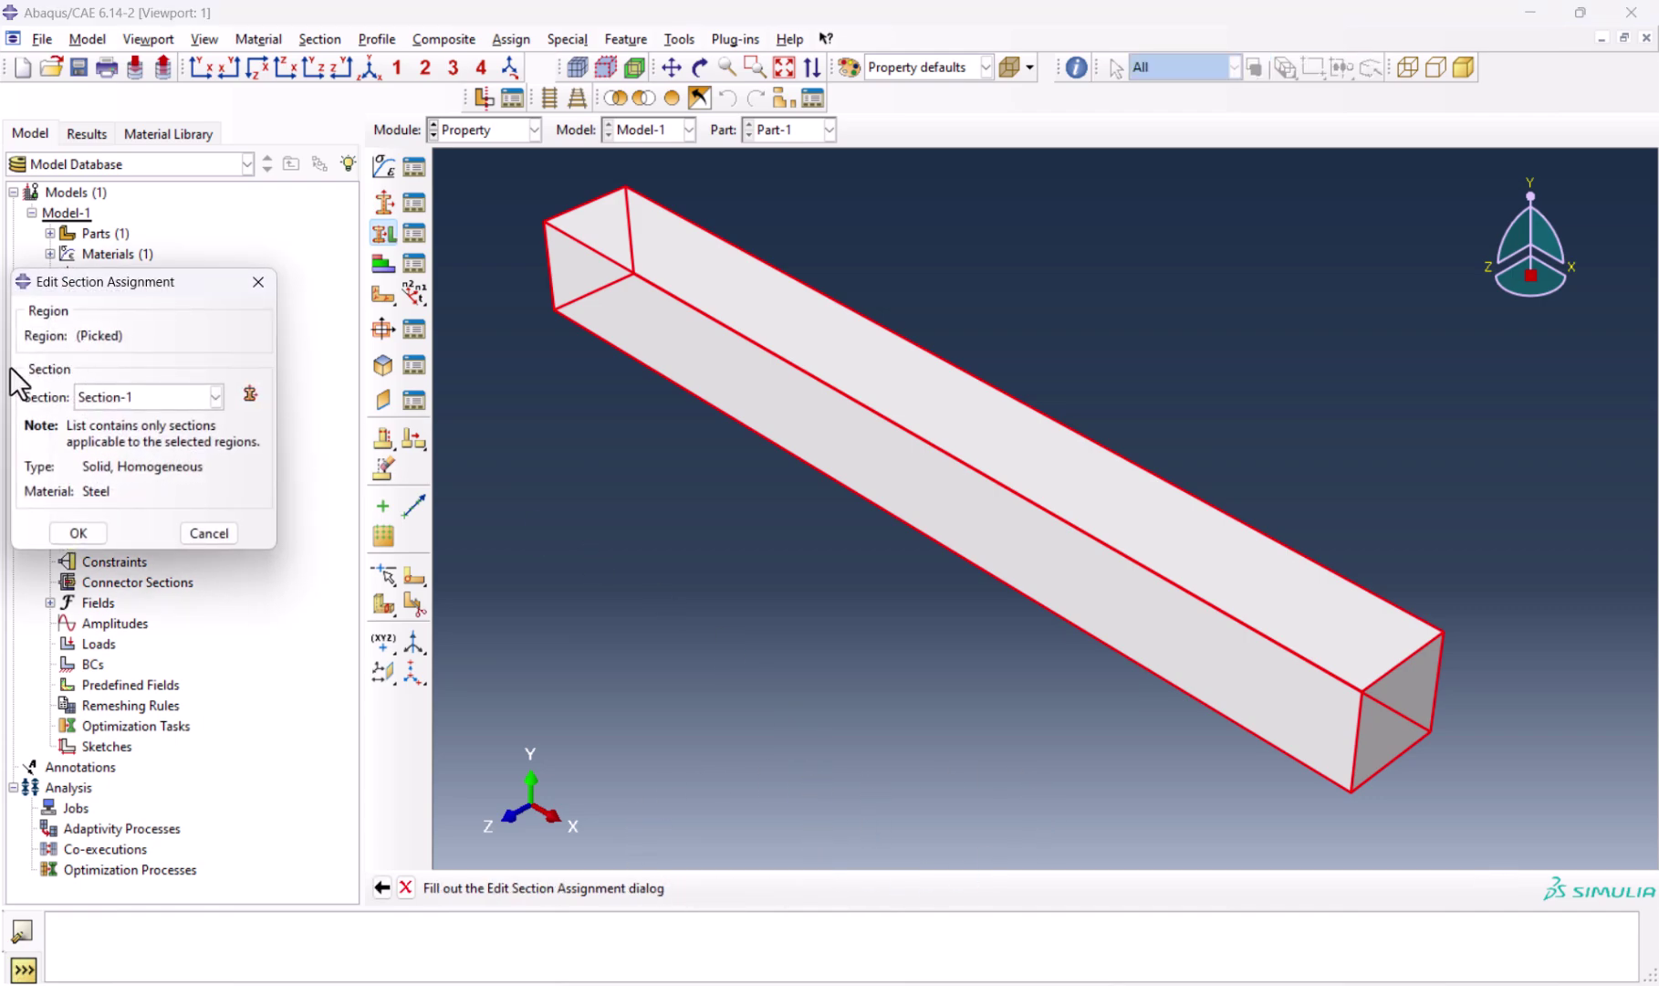
Step: Assign Section-1 to the beam and add an independent beam instance to the assembly
click(98, 529)
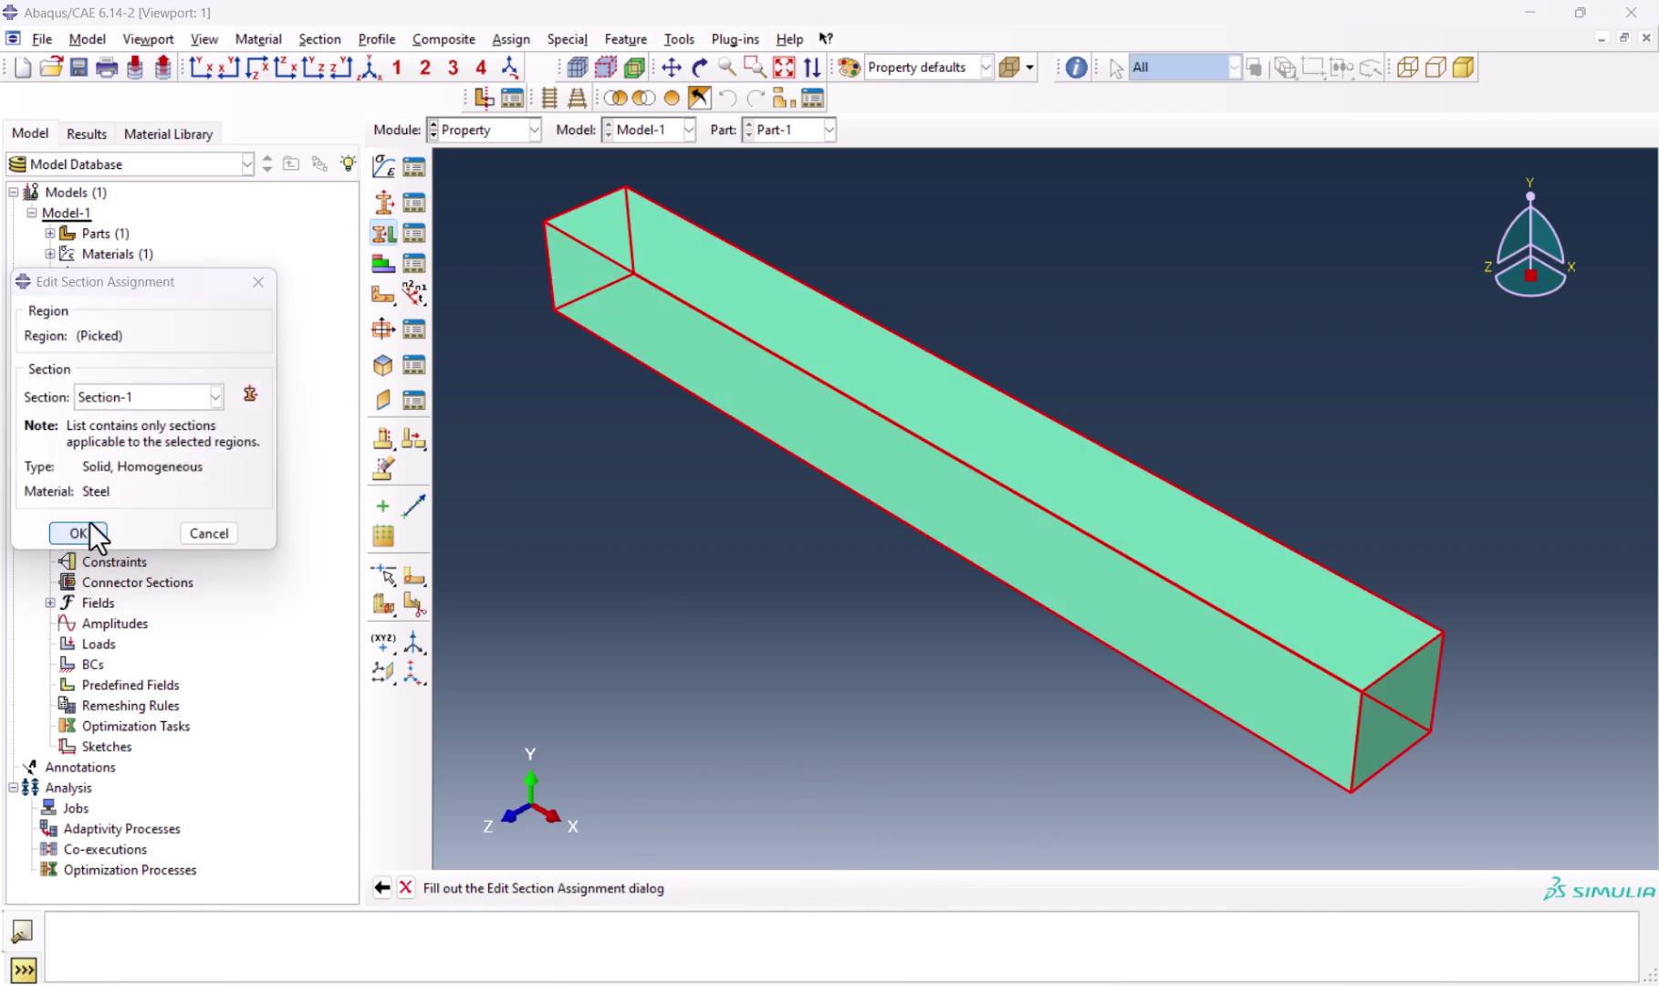
click(472, 132)
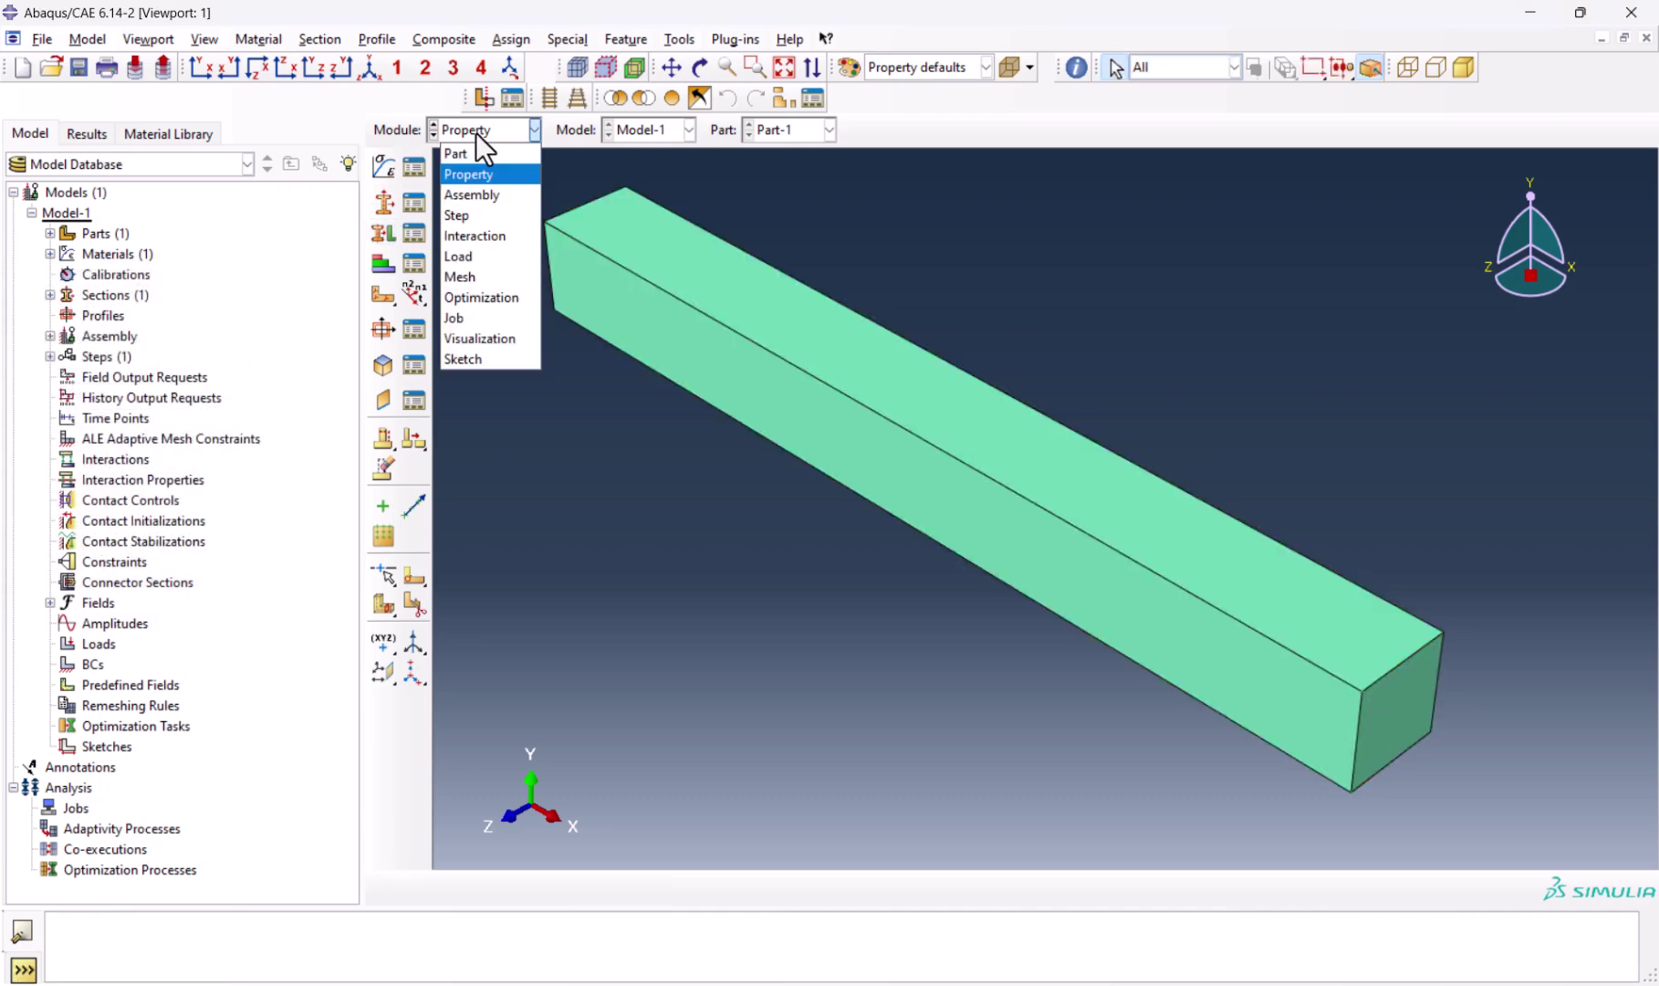
click(475, 197)
click(382, 173)
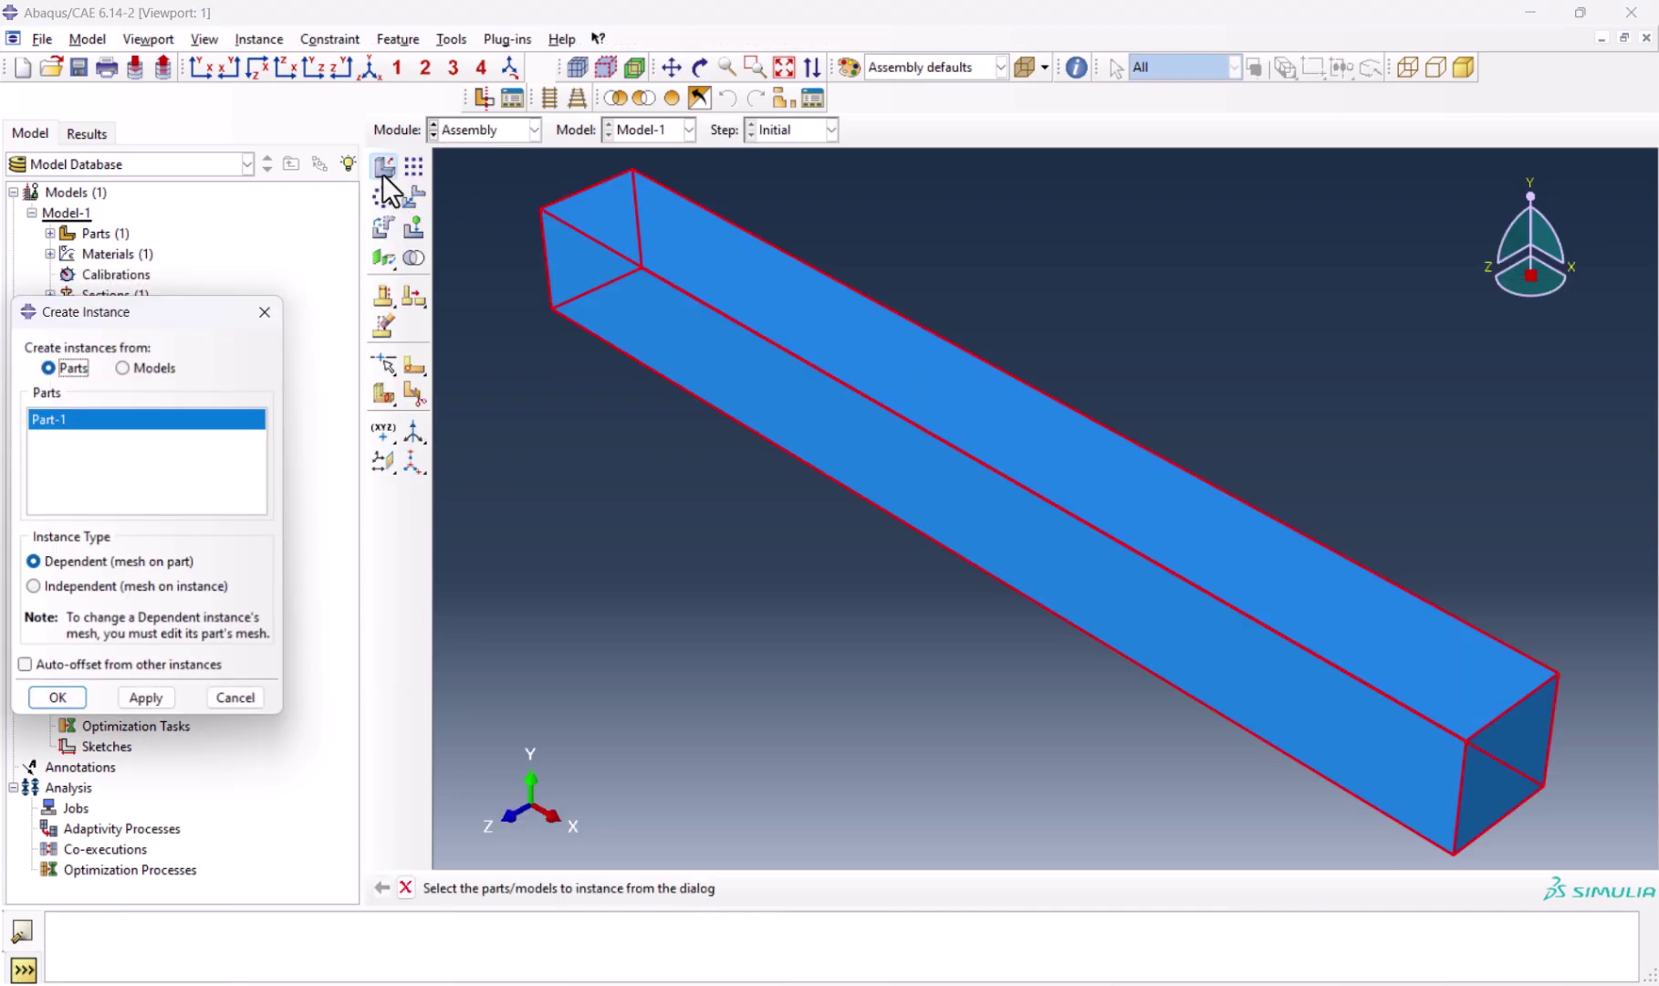
click(75, 591)
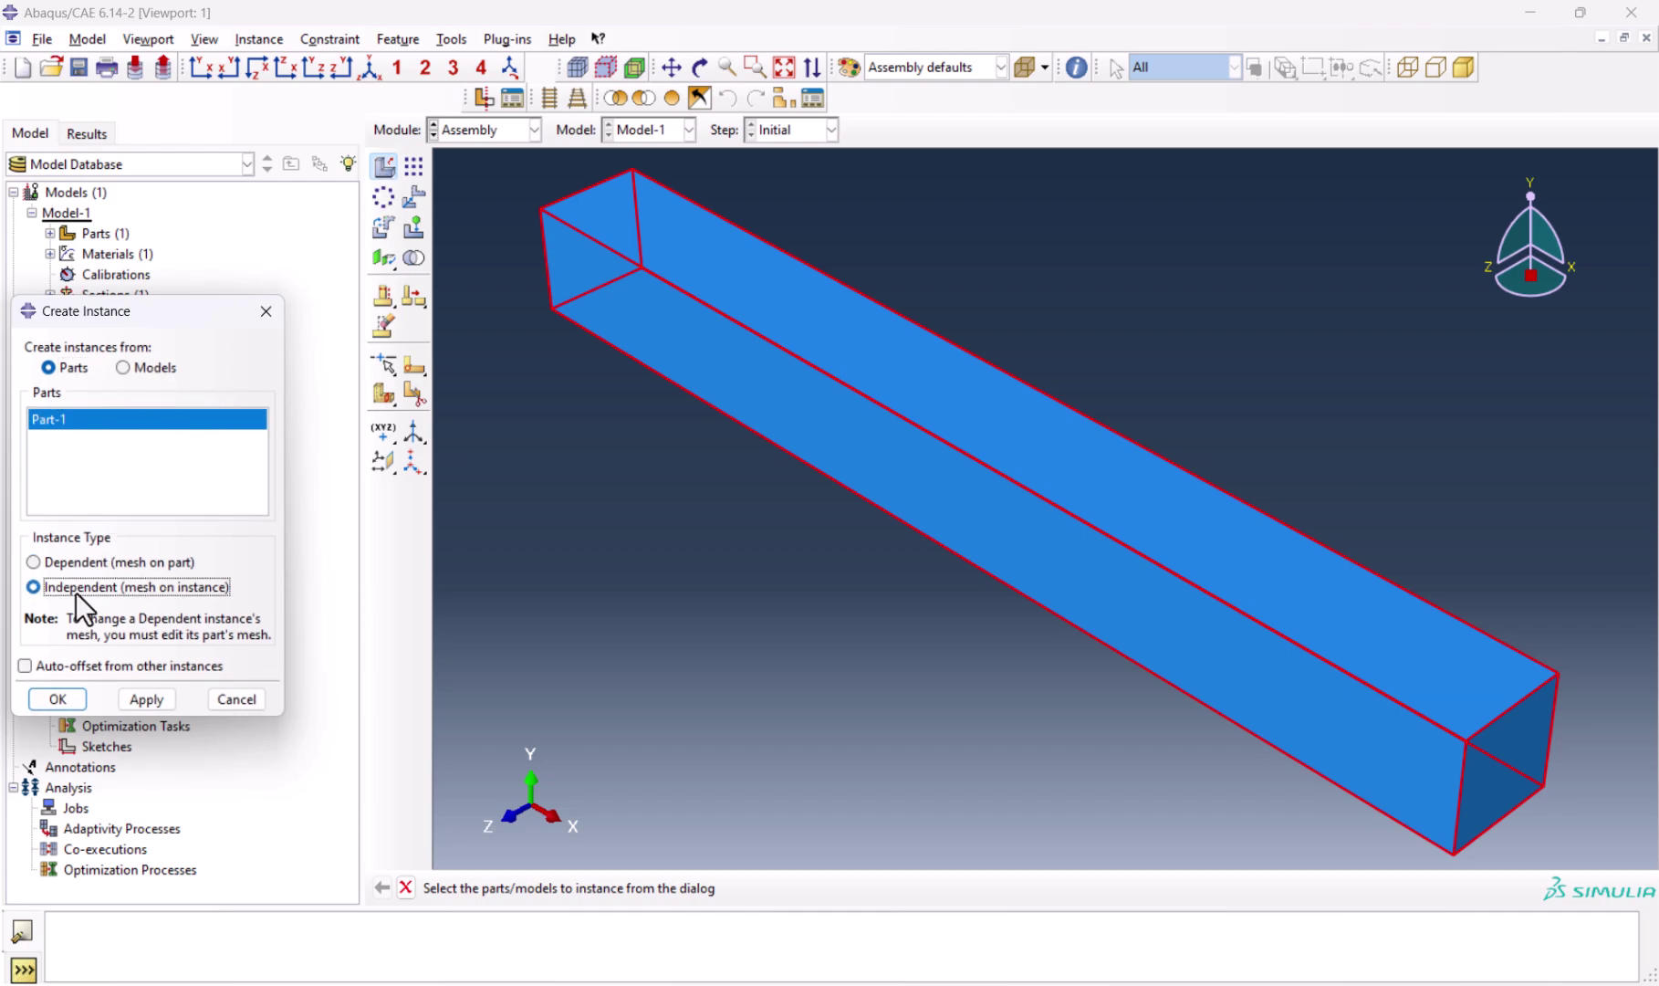
click(57, 699)
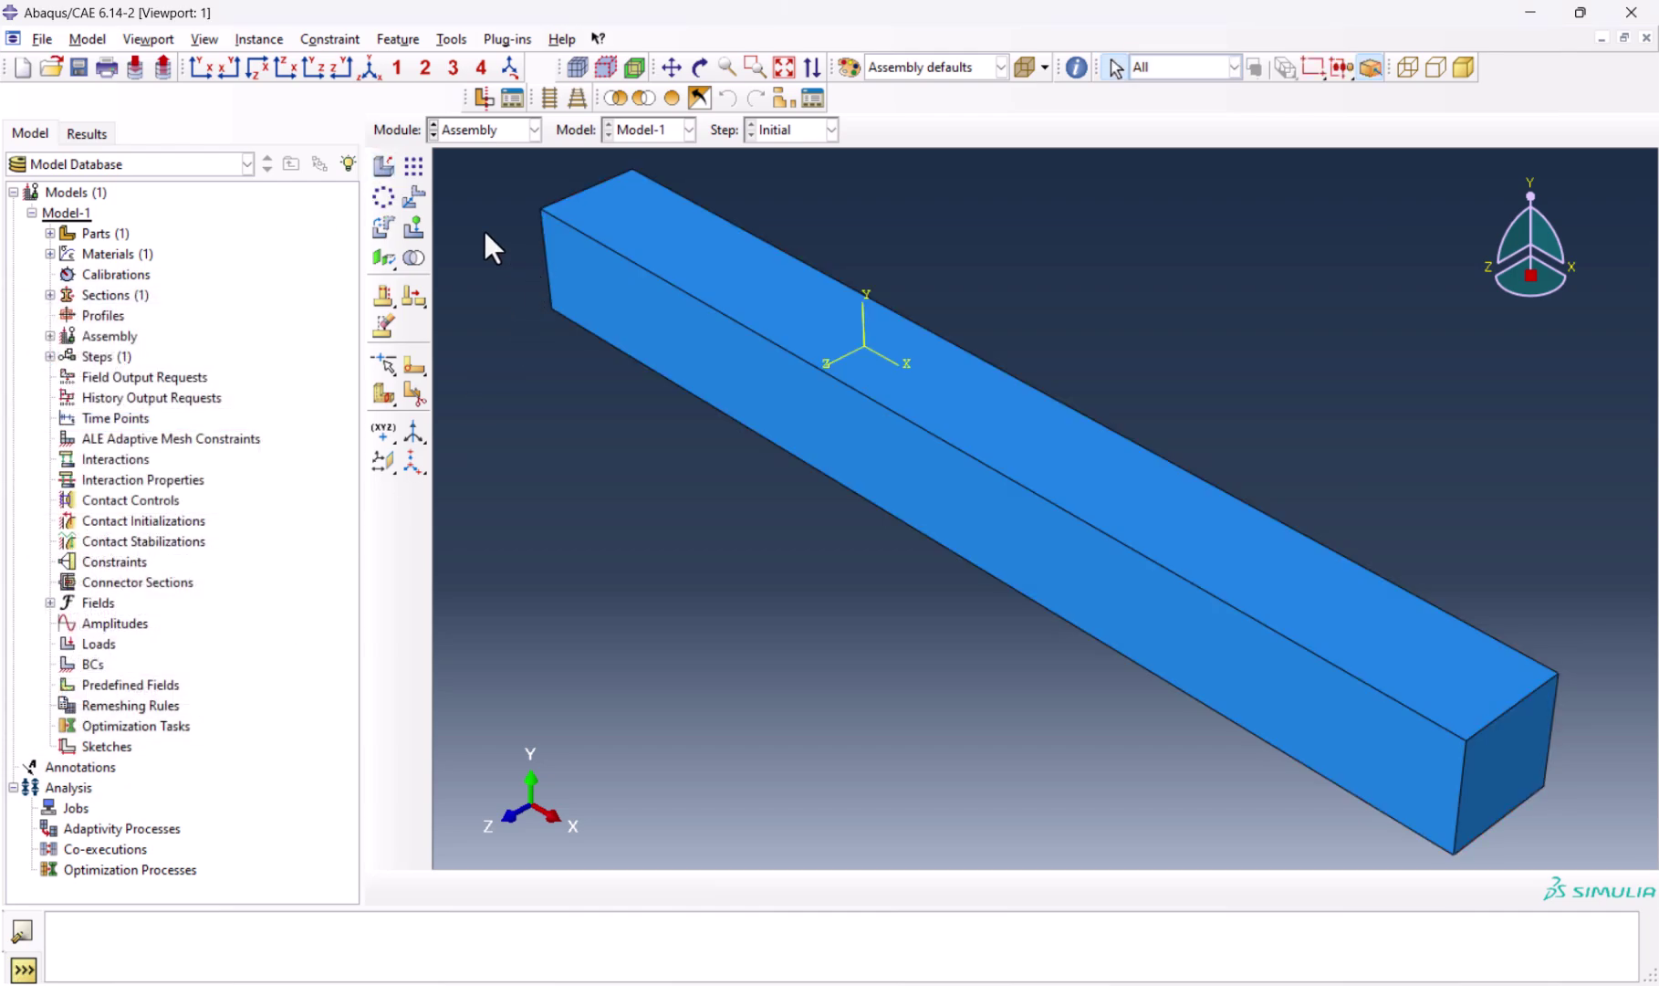
Step: Translate the beam instance by 30, 5, -5 and return to the isometric view
click(408, 199)
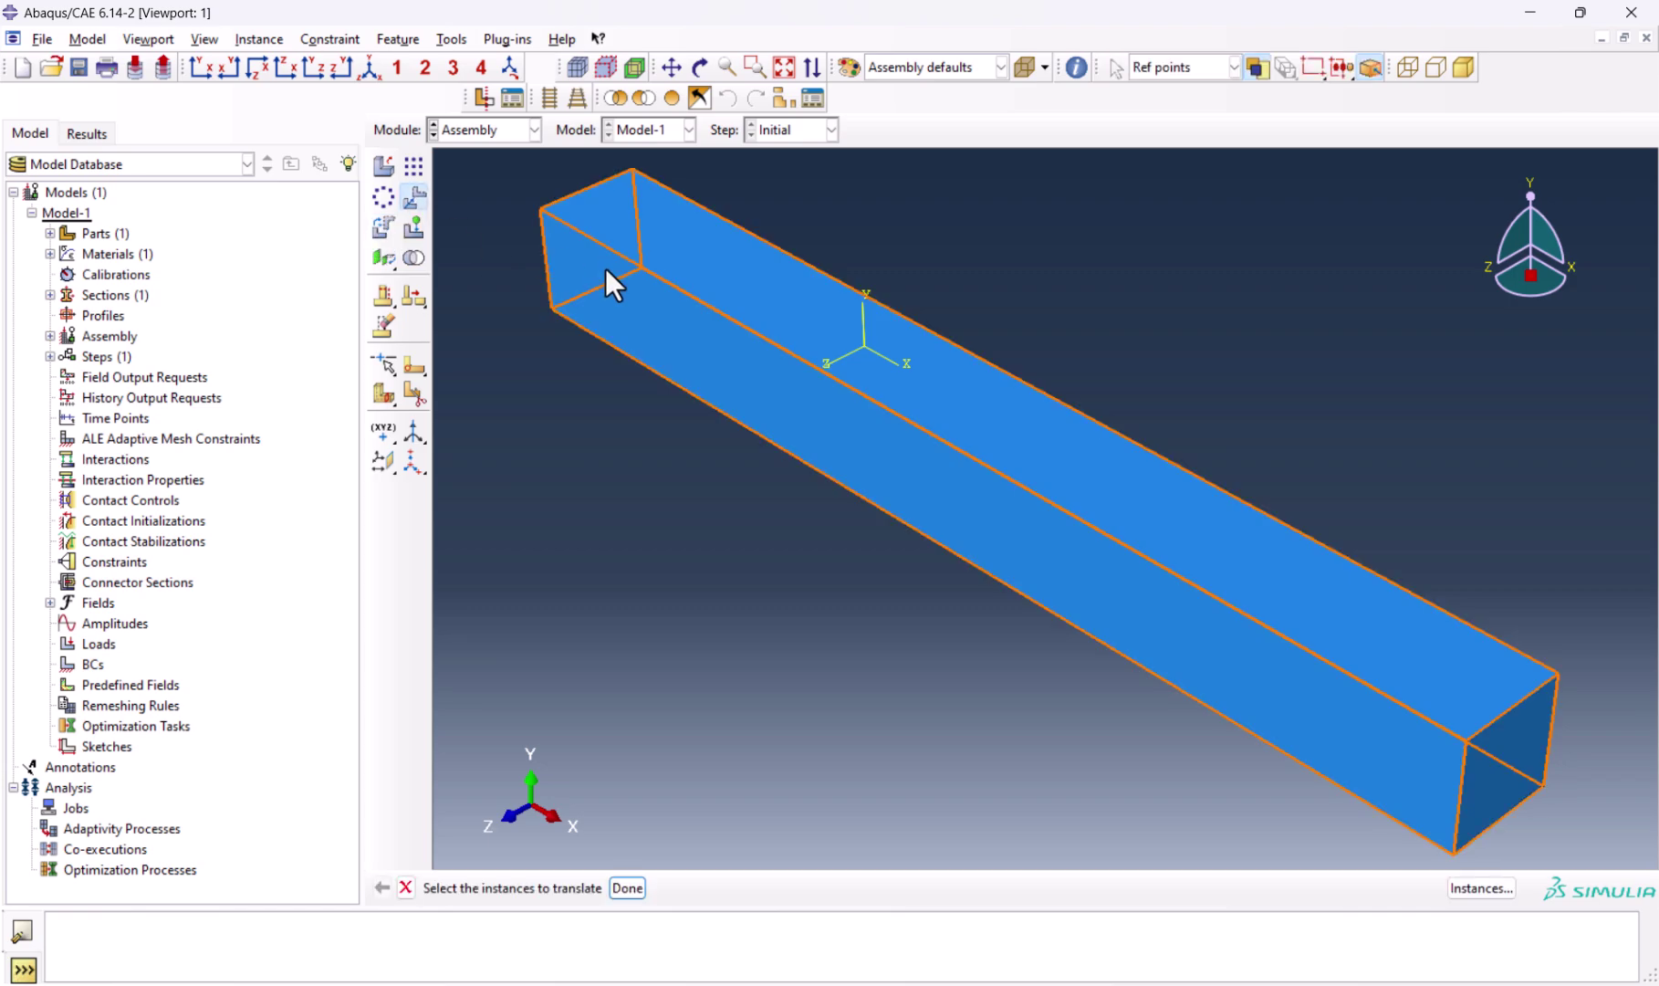
click(605, 267)
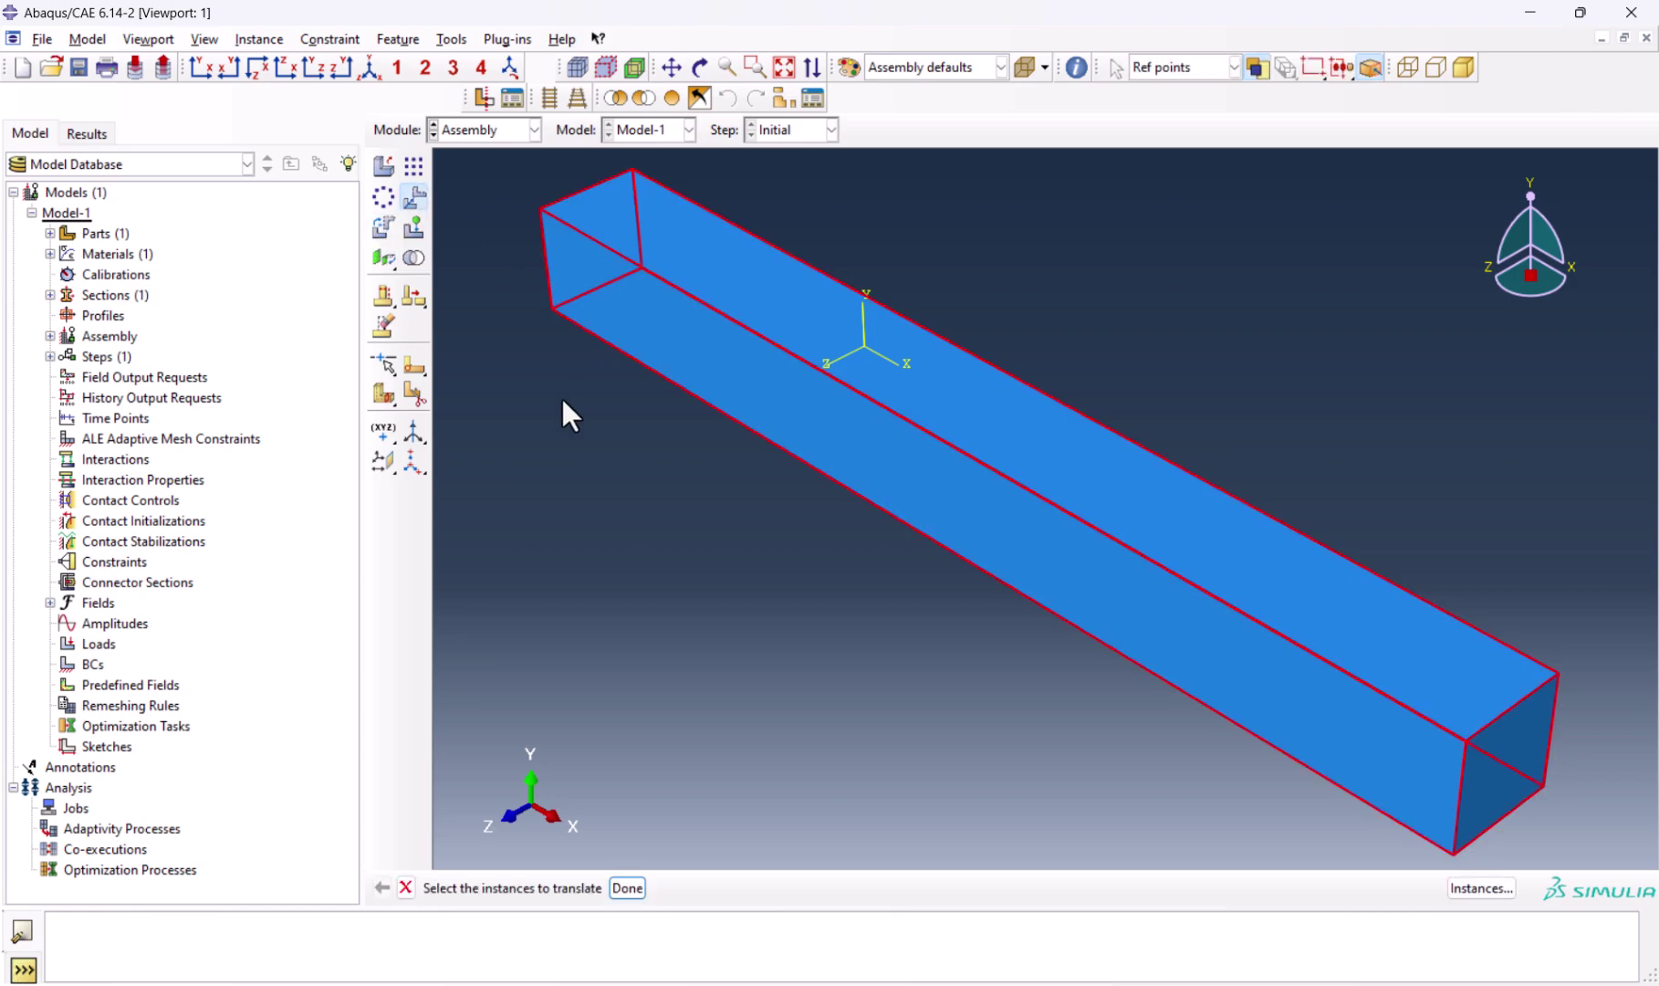
click(627, 887)
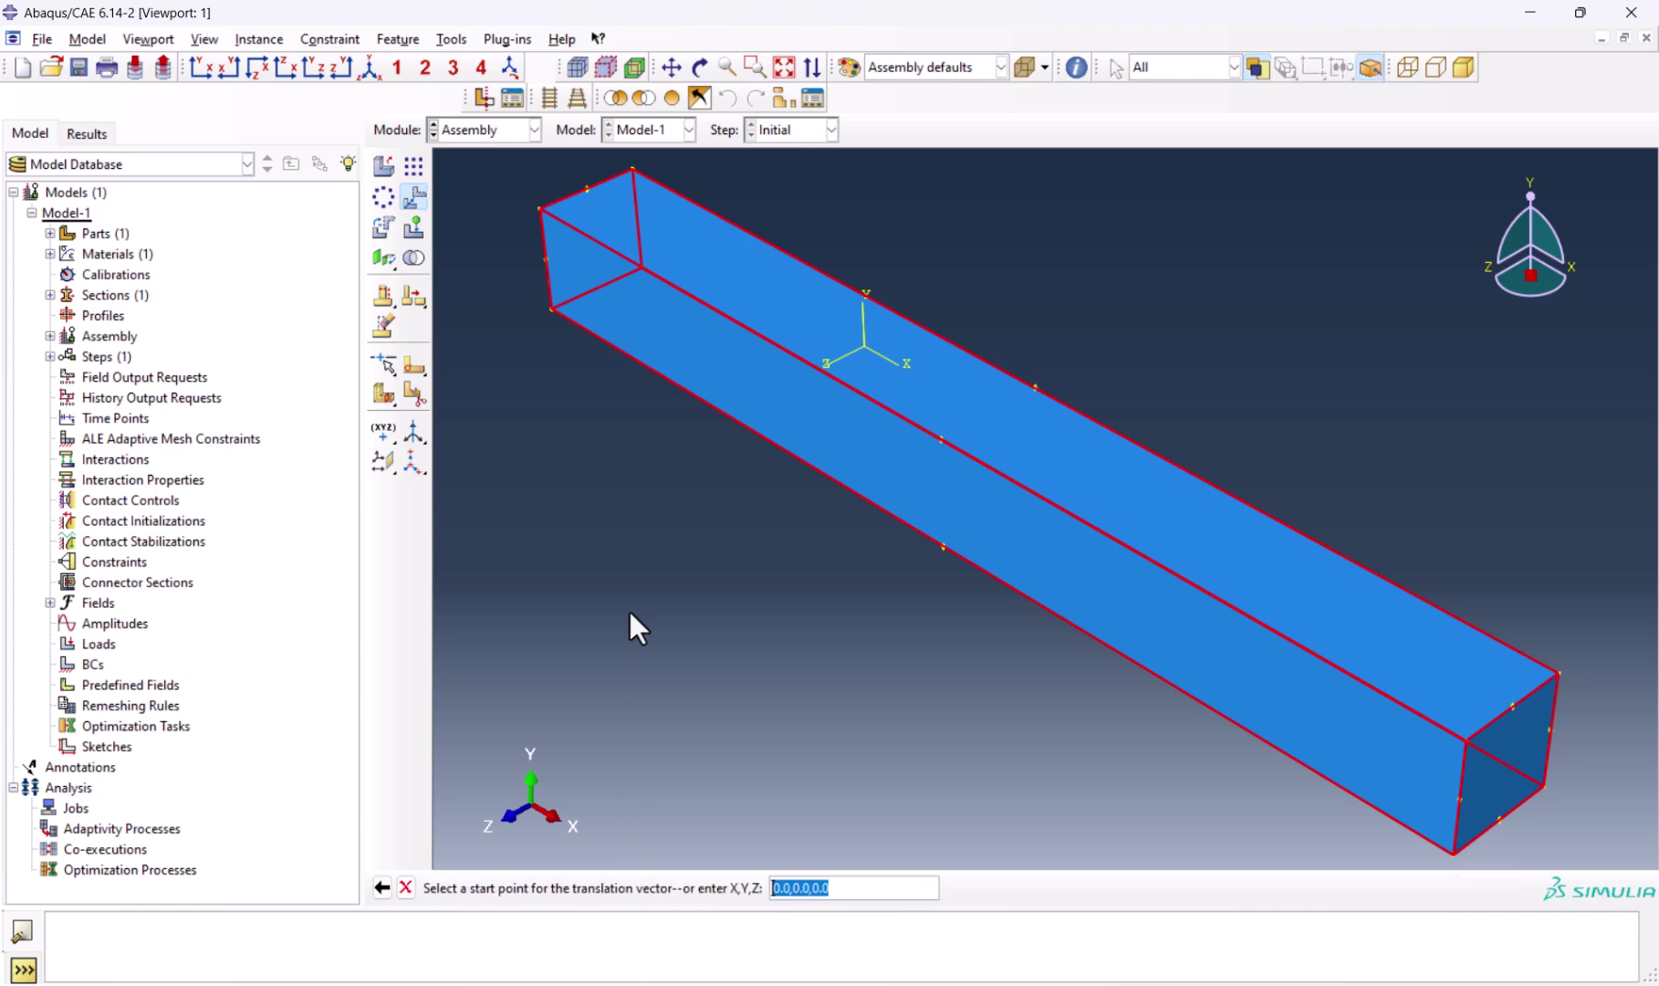
scroll(600, 286, up, 3)
click(594, 292)
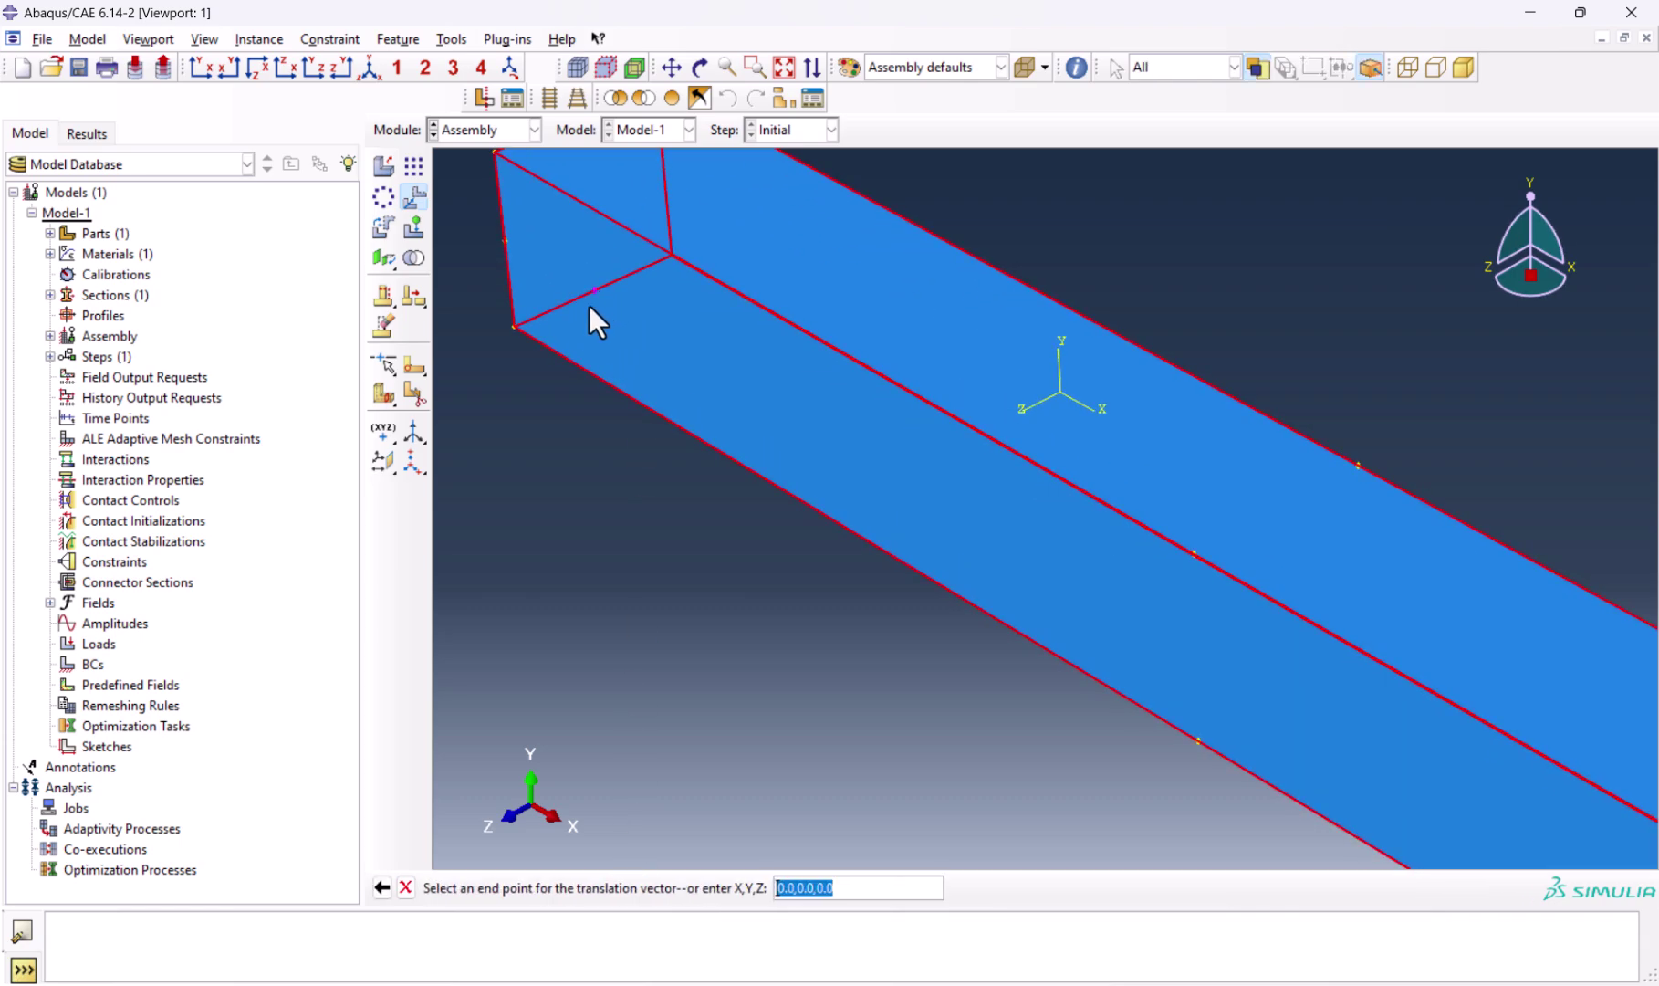
click(1059, 391)
scroll(577, 330, down, 3)
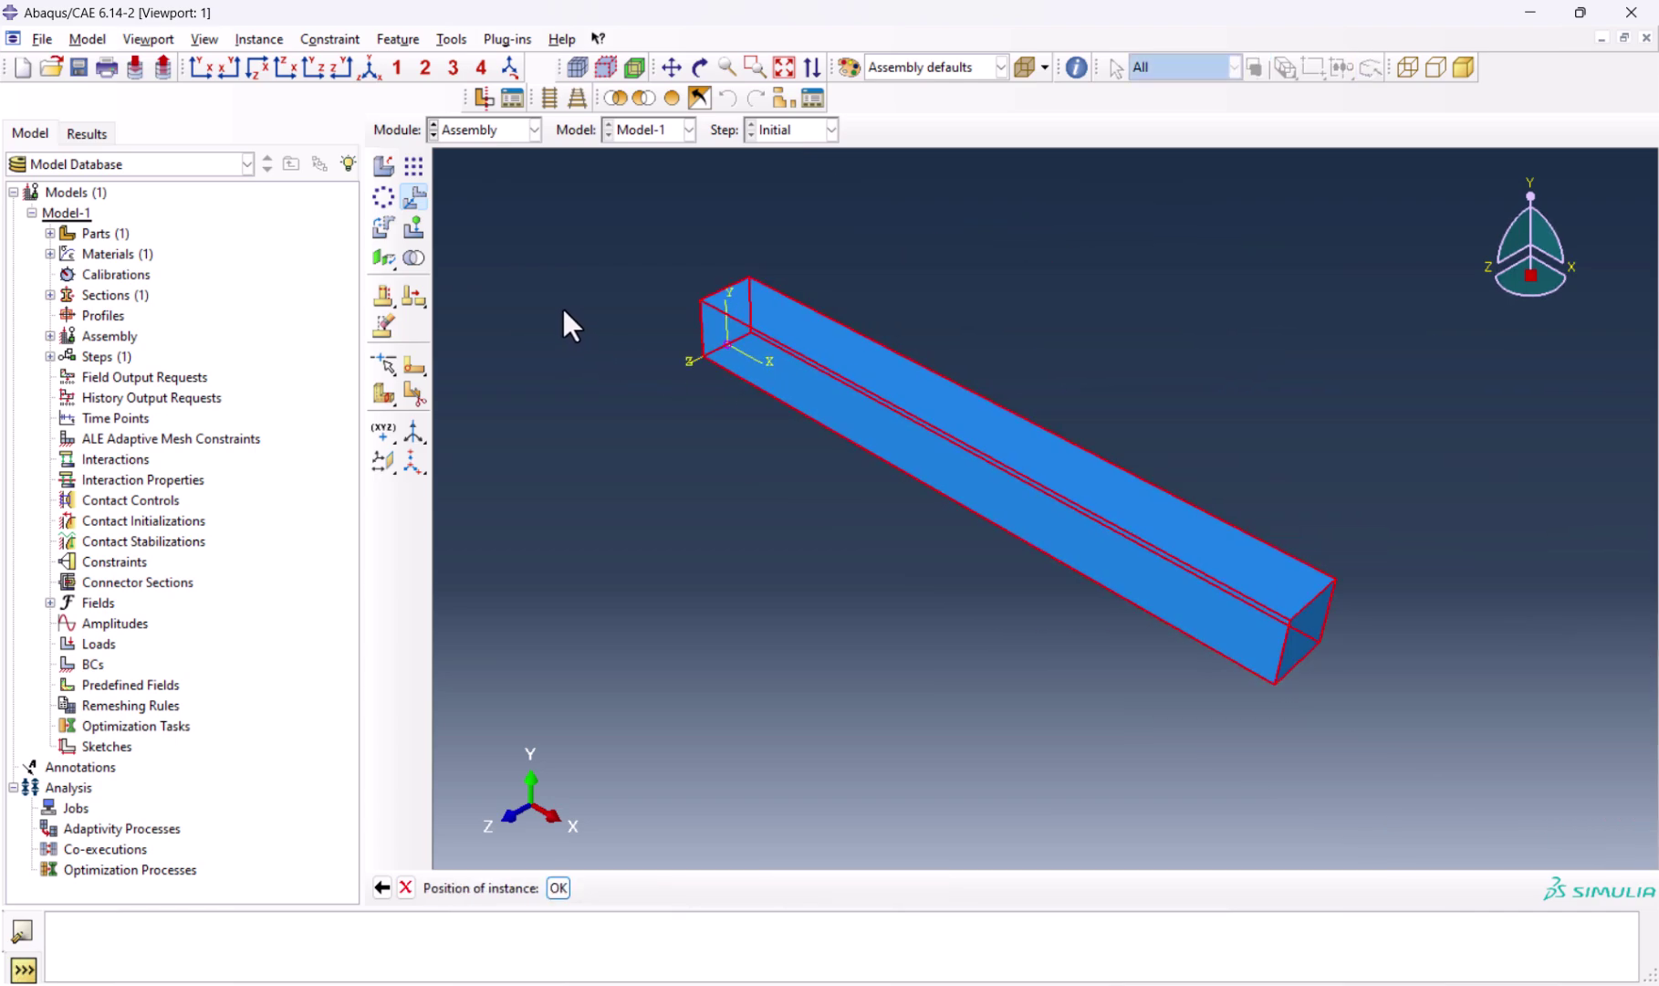
click(564, 892)
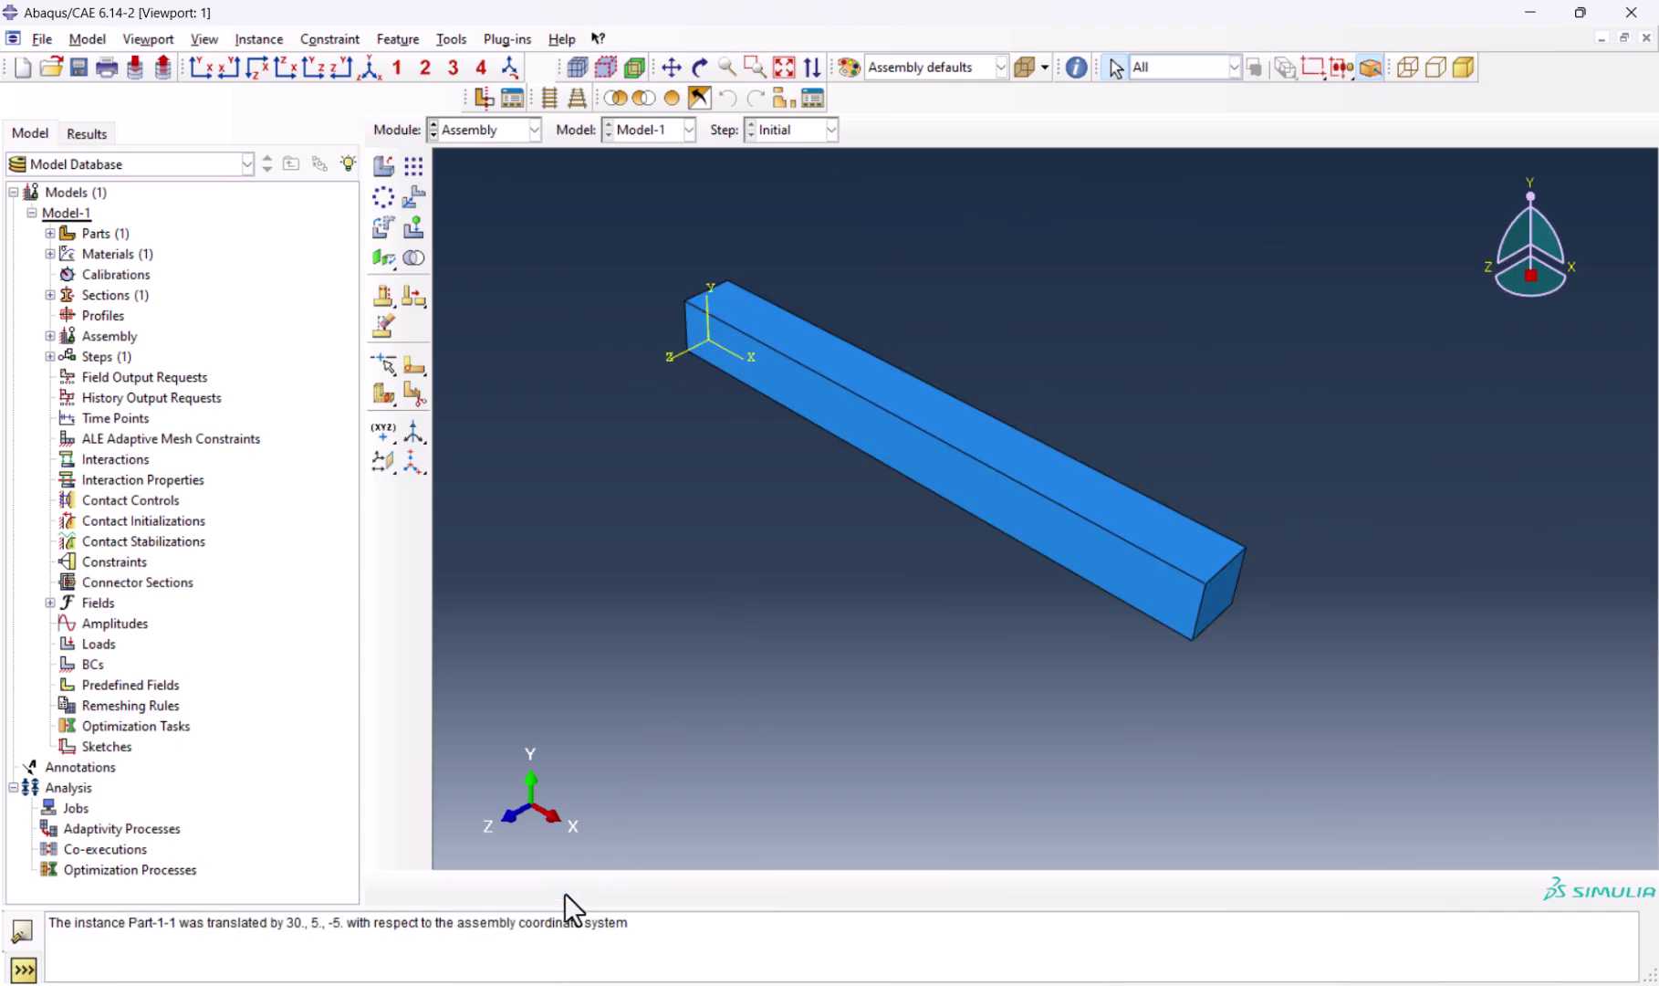
click(366, 68)
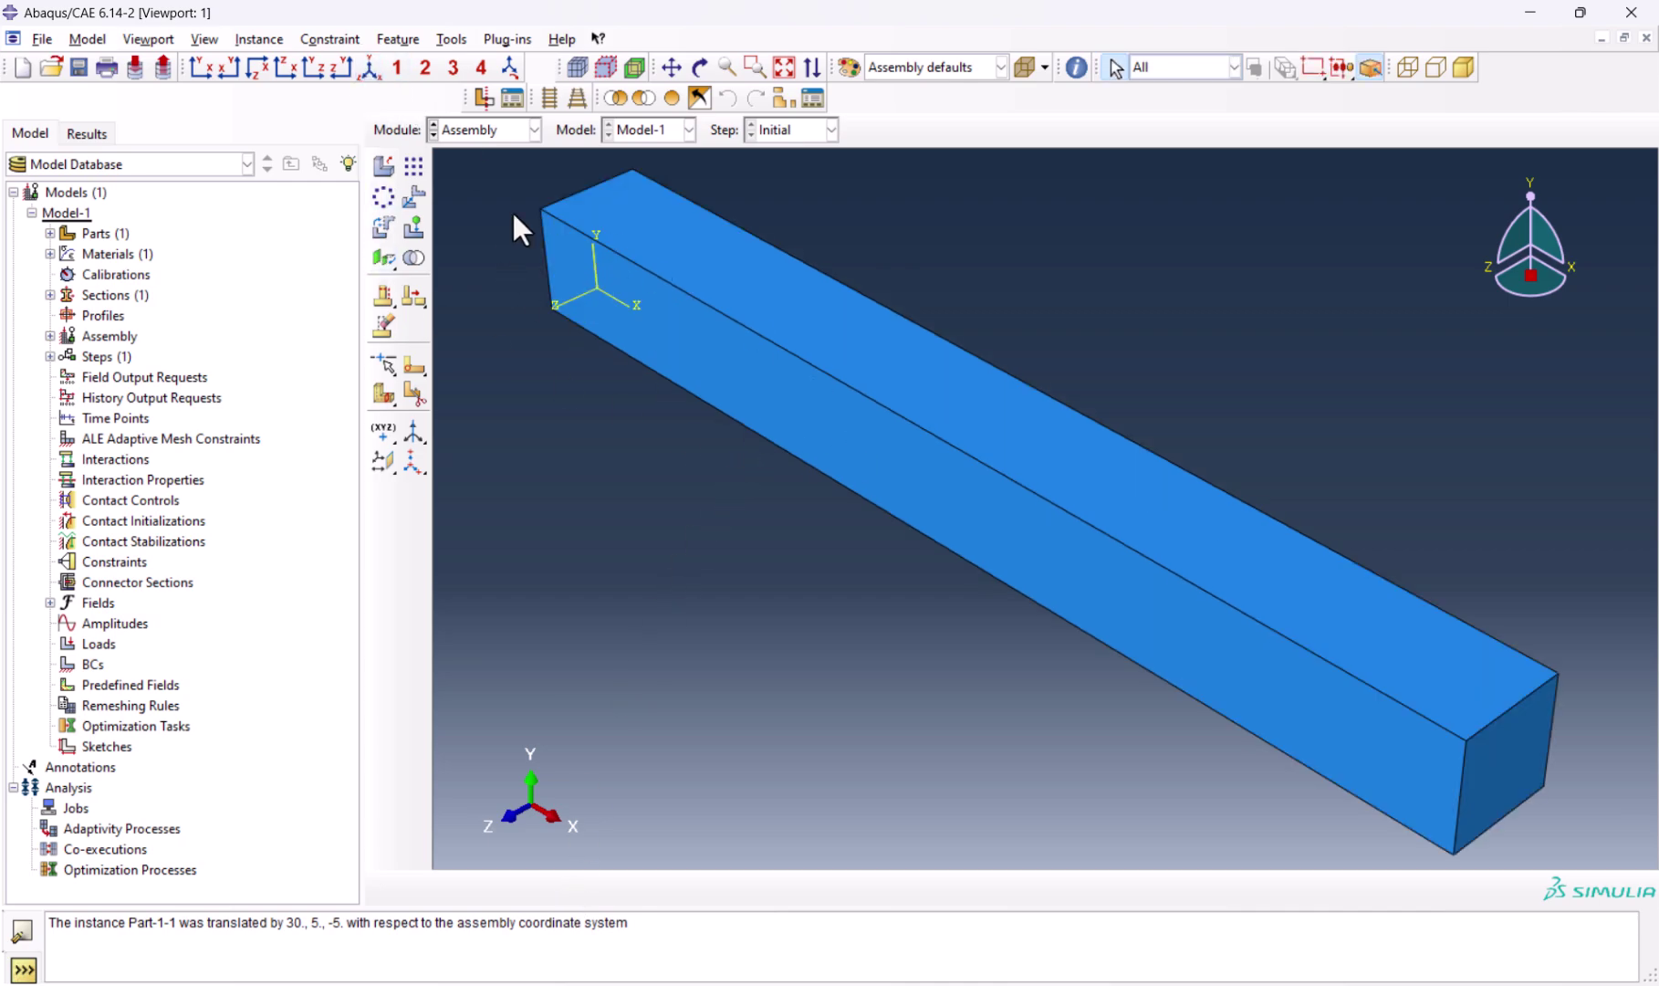
Step: Create Static, General Step-1 with Nlgeom on, 1000 max increments, initial 0.1, minimum 1E-009
click(491, 129)
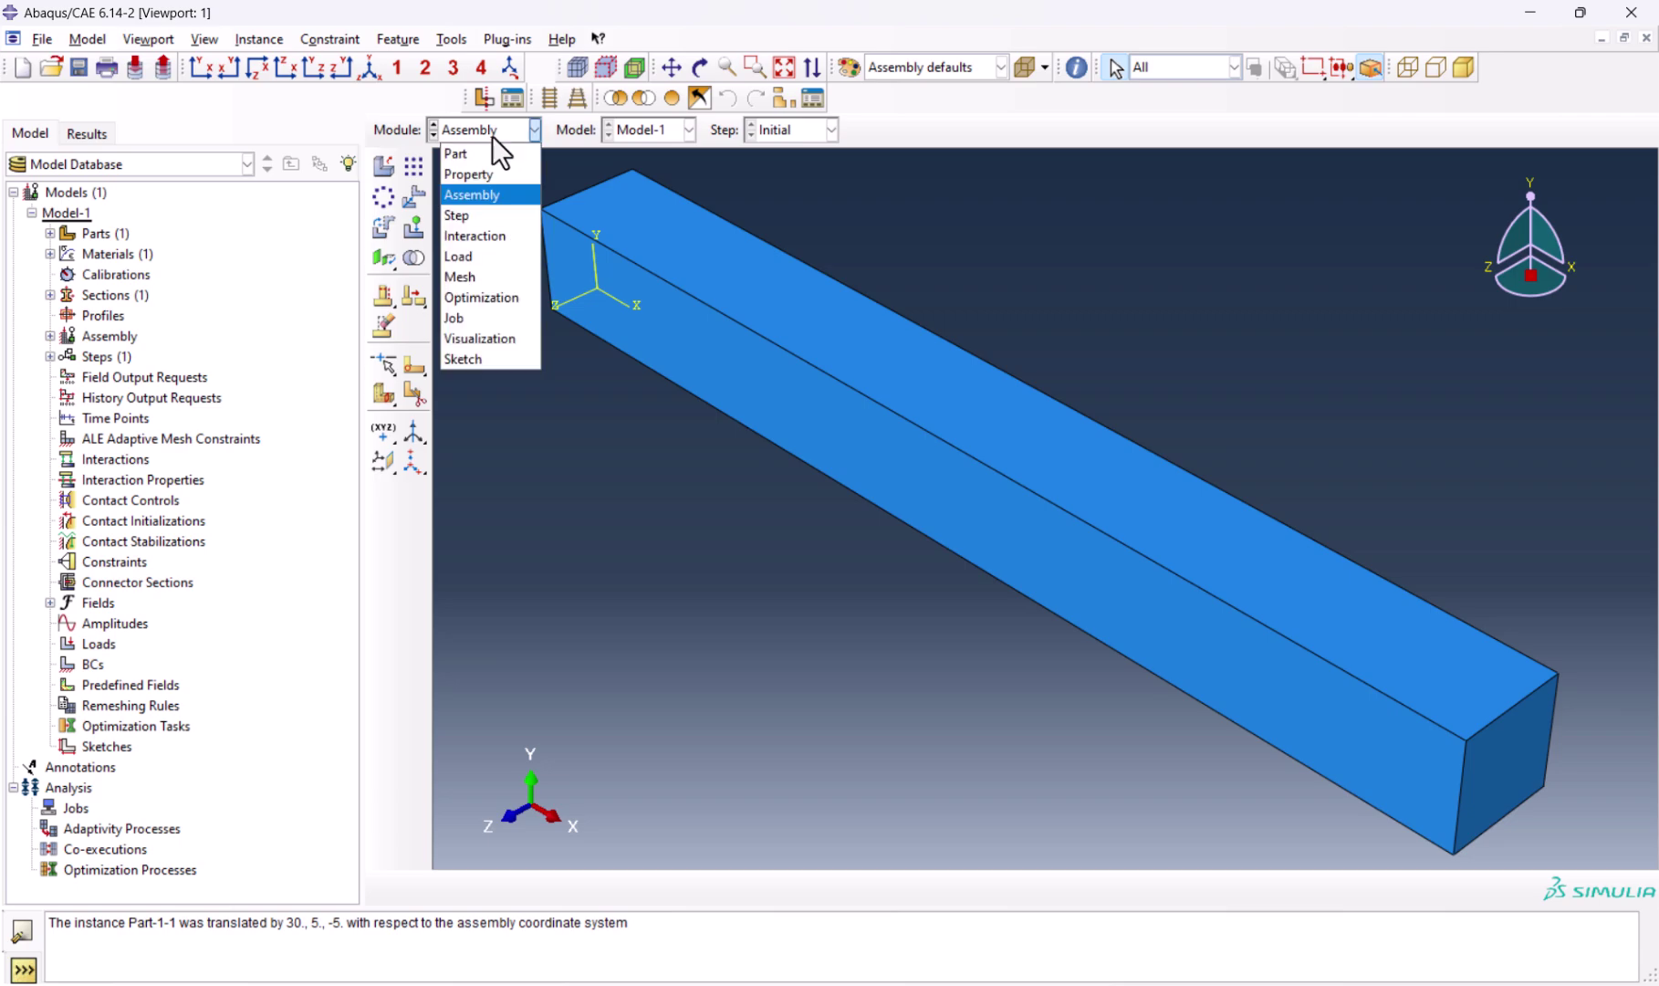
click(488, 215)
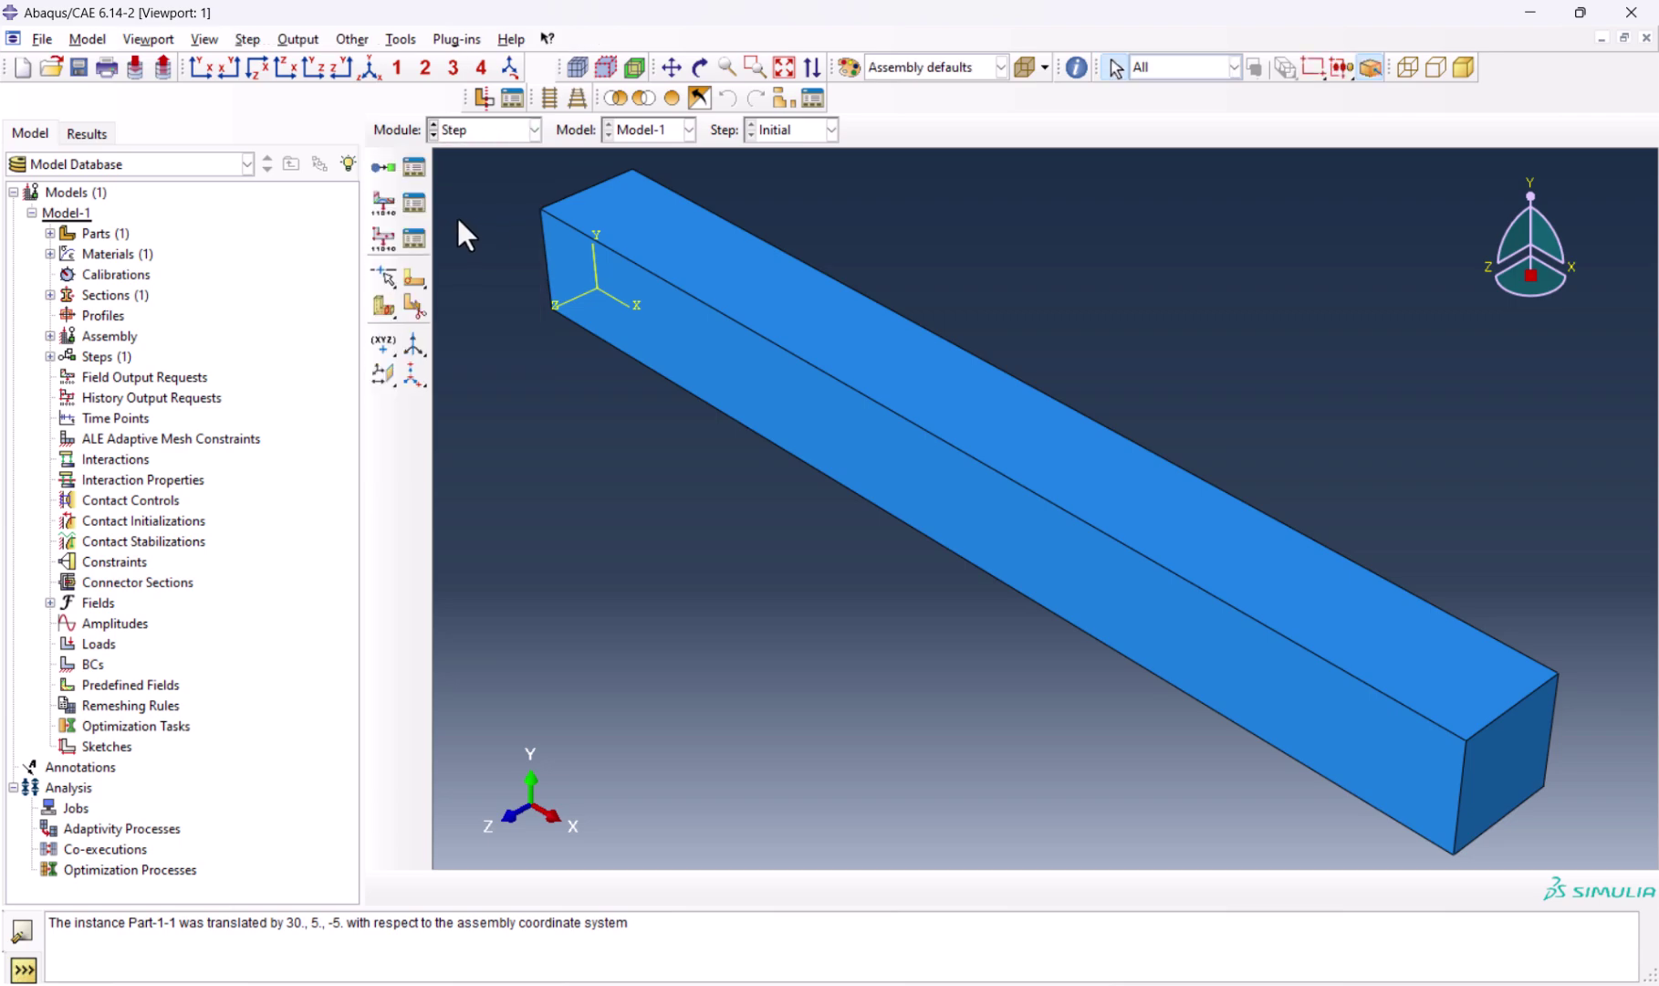
click(385, 175)
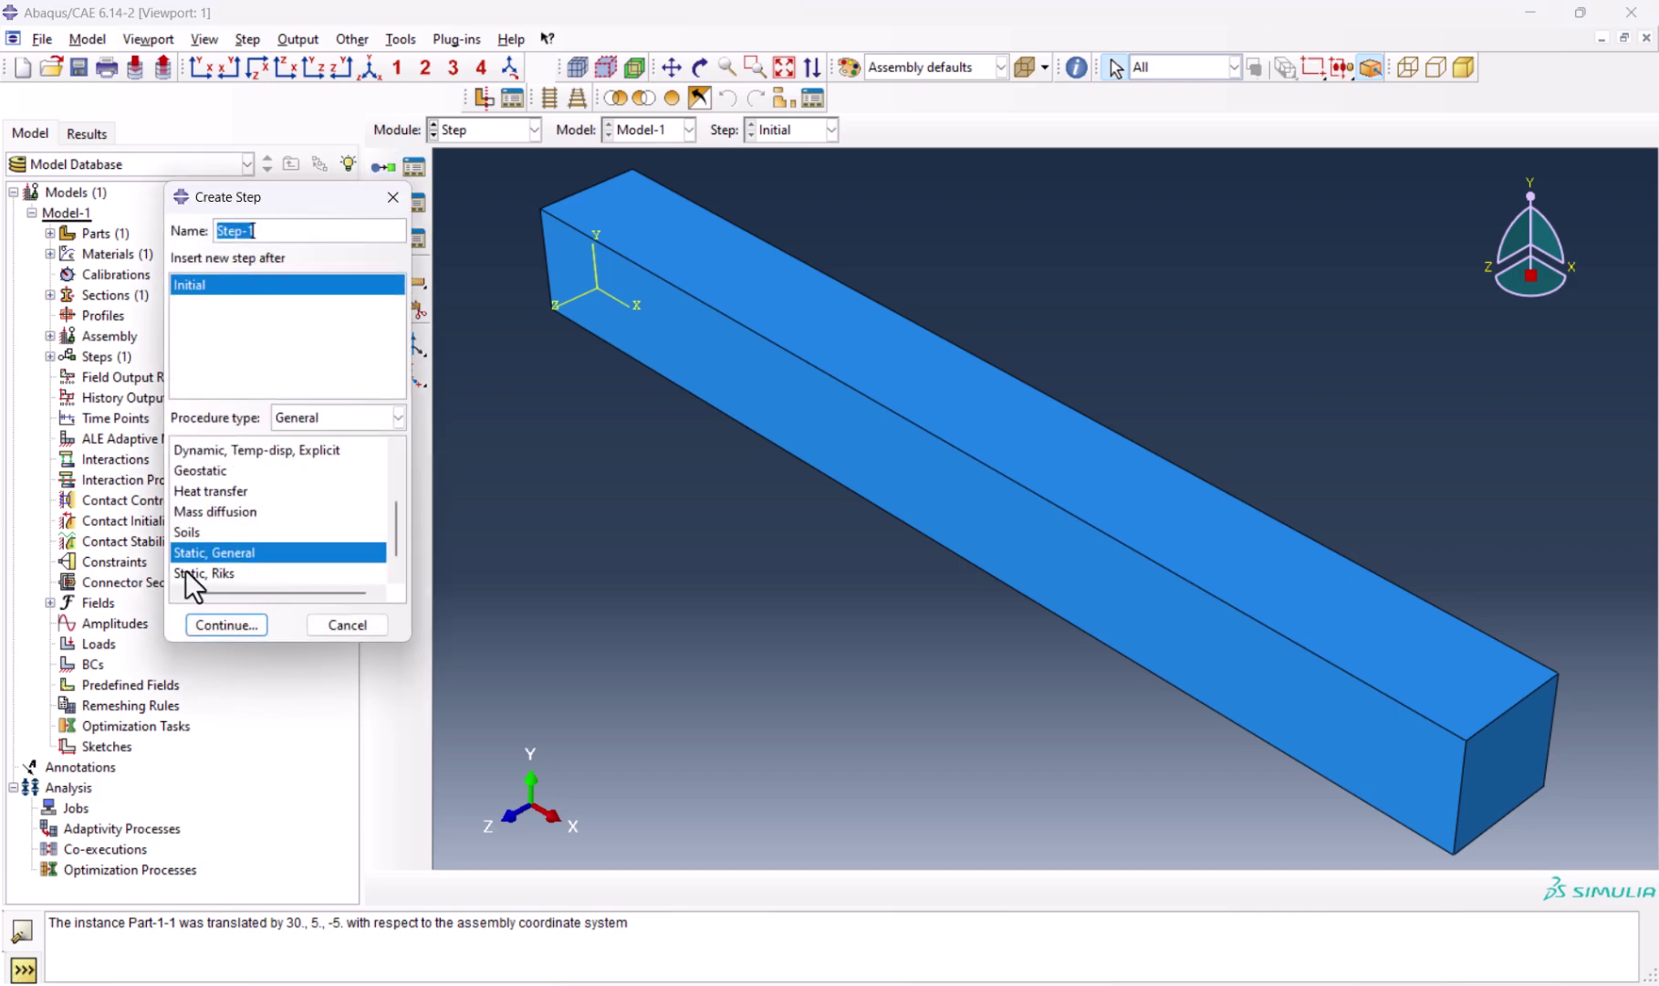
click(243, 626)
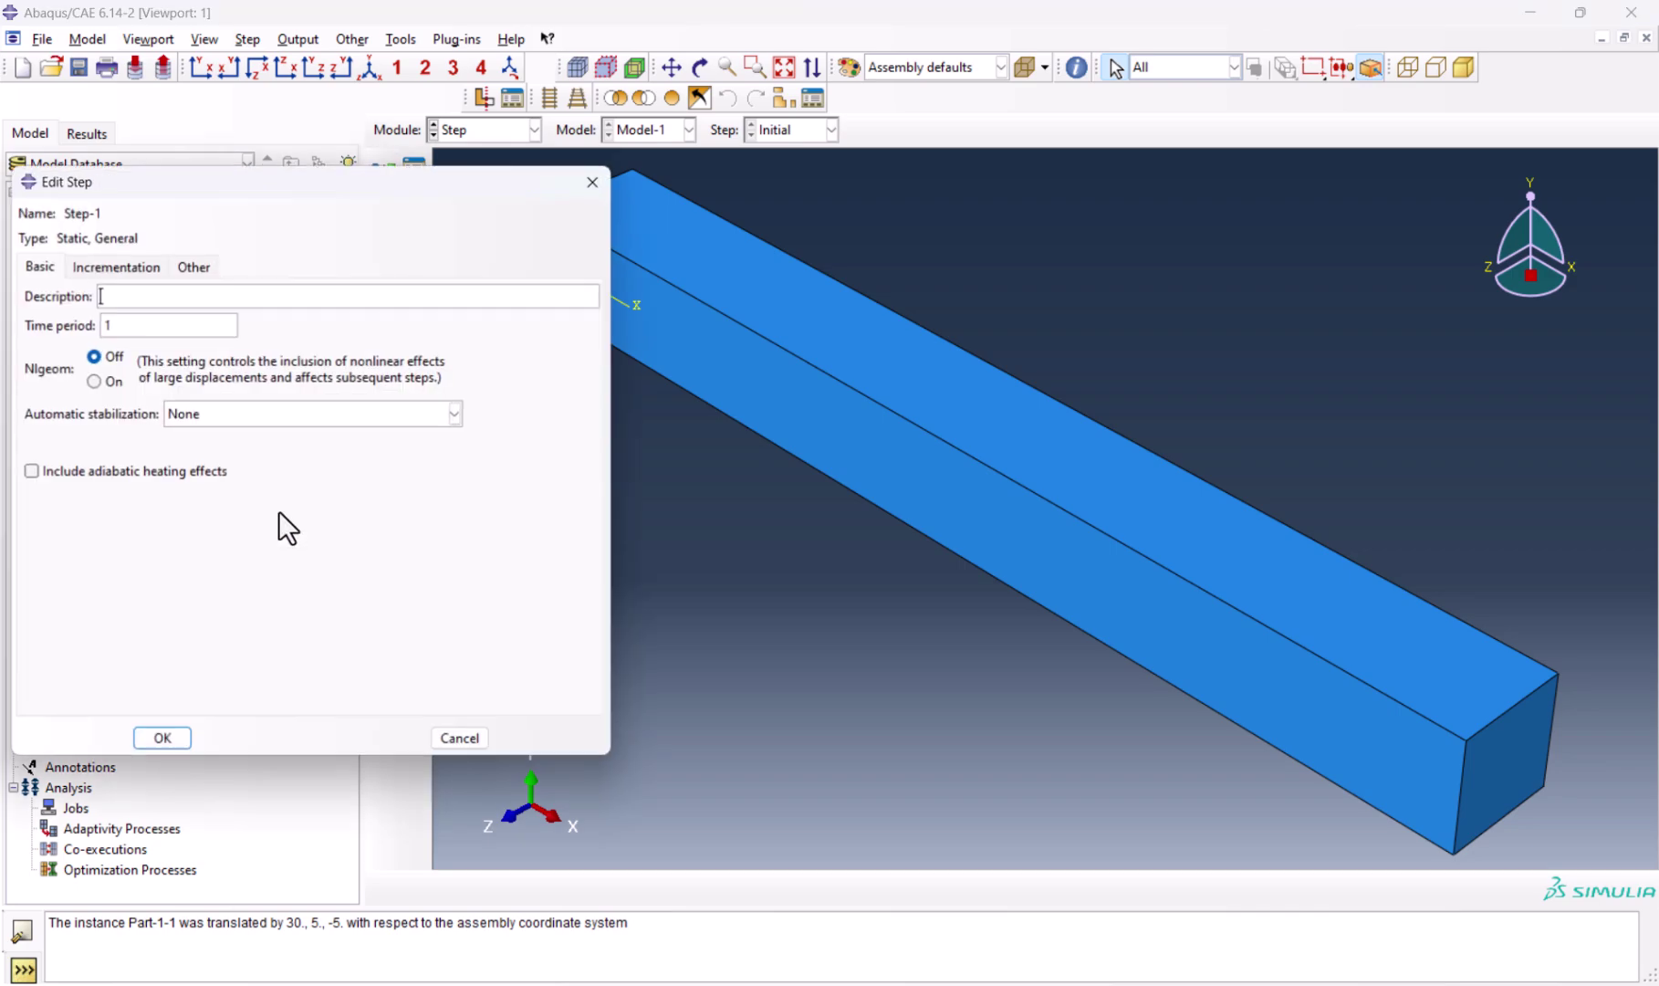
click(109, 380)
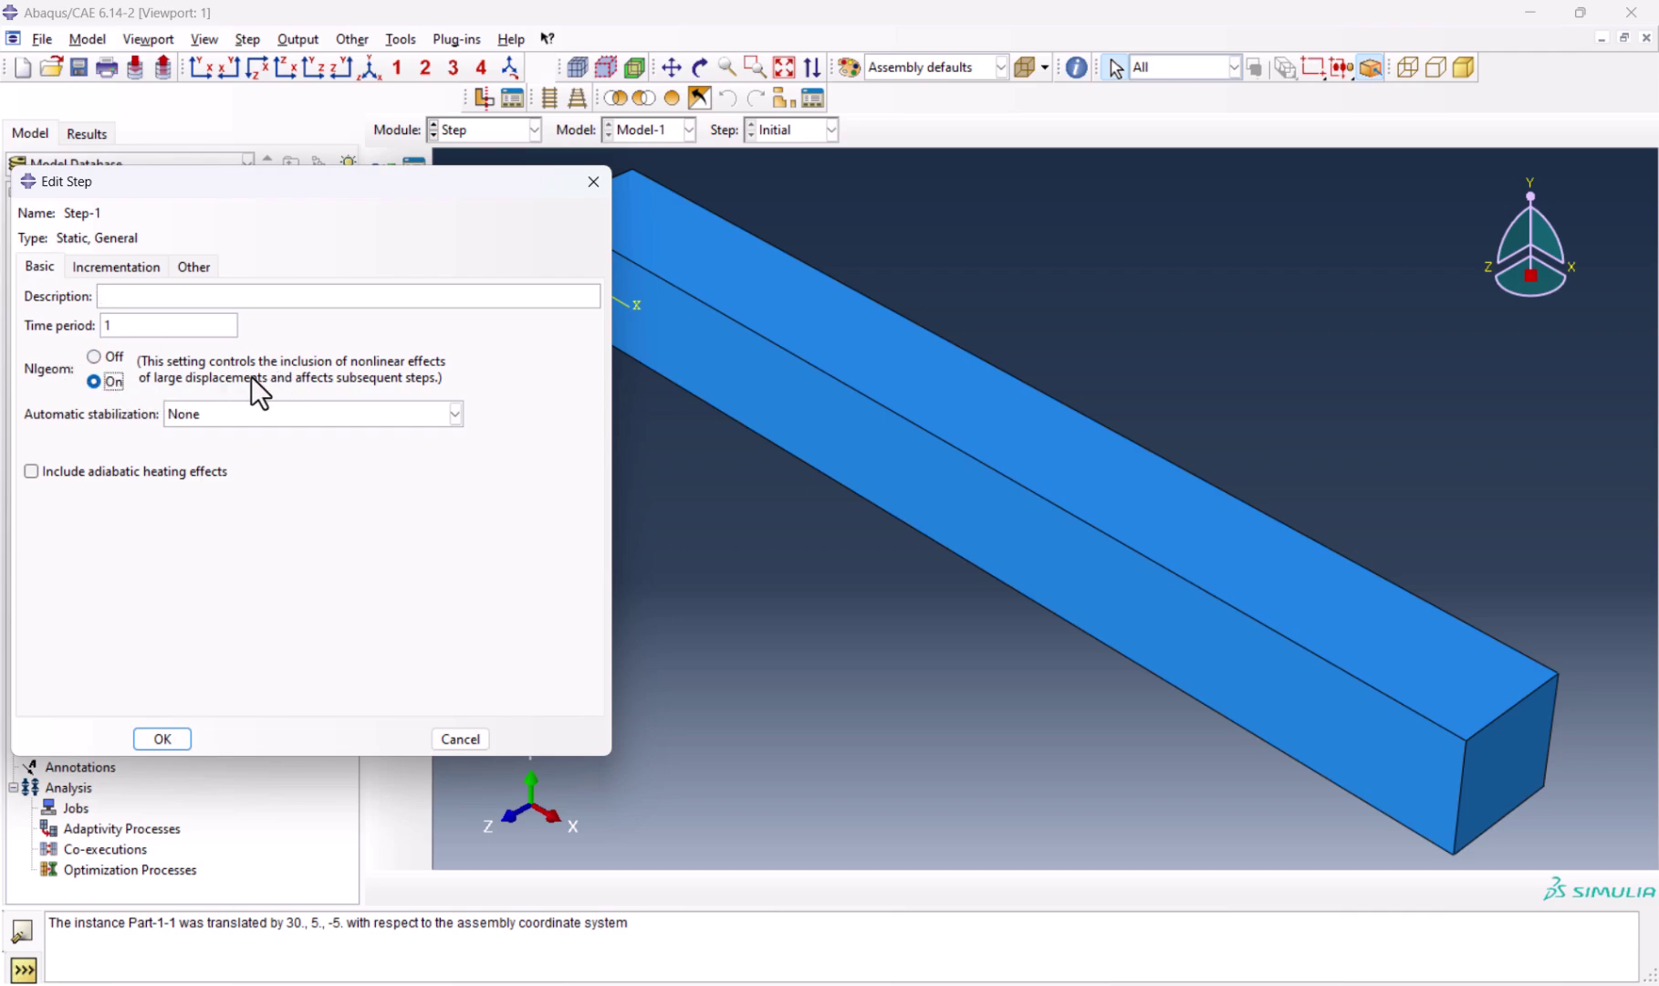
click(130, 266)
click(296, 320)
text(000)
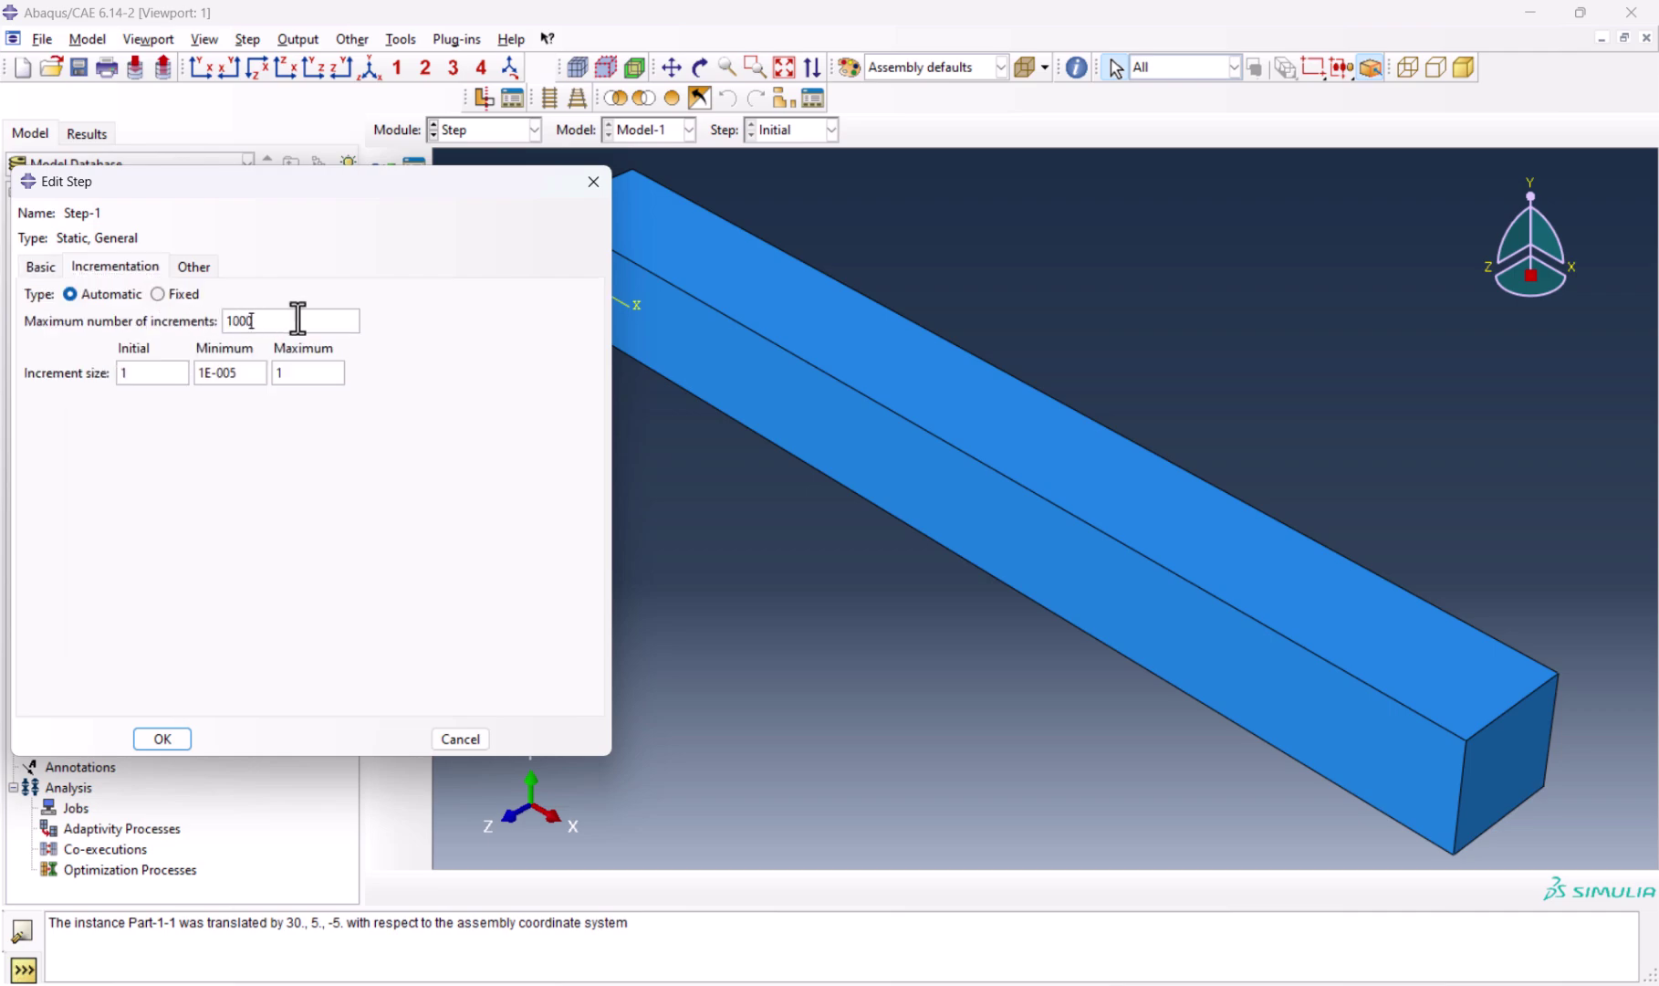
double_click(153, 373)
key(BackSpace)
text(.1)
click(168, 738)
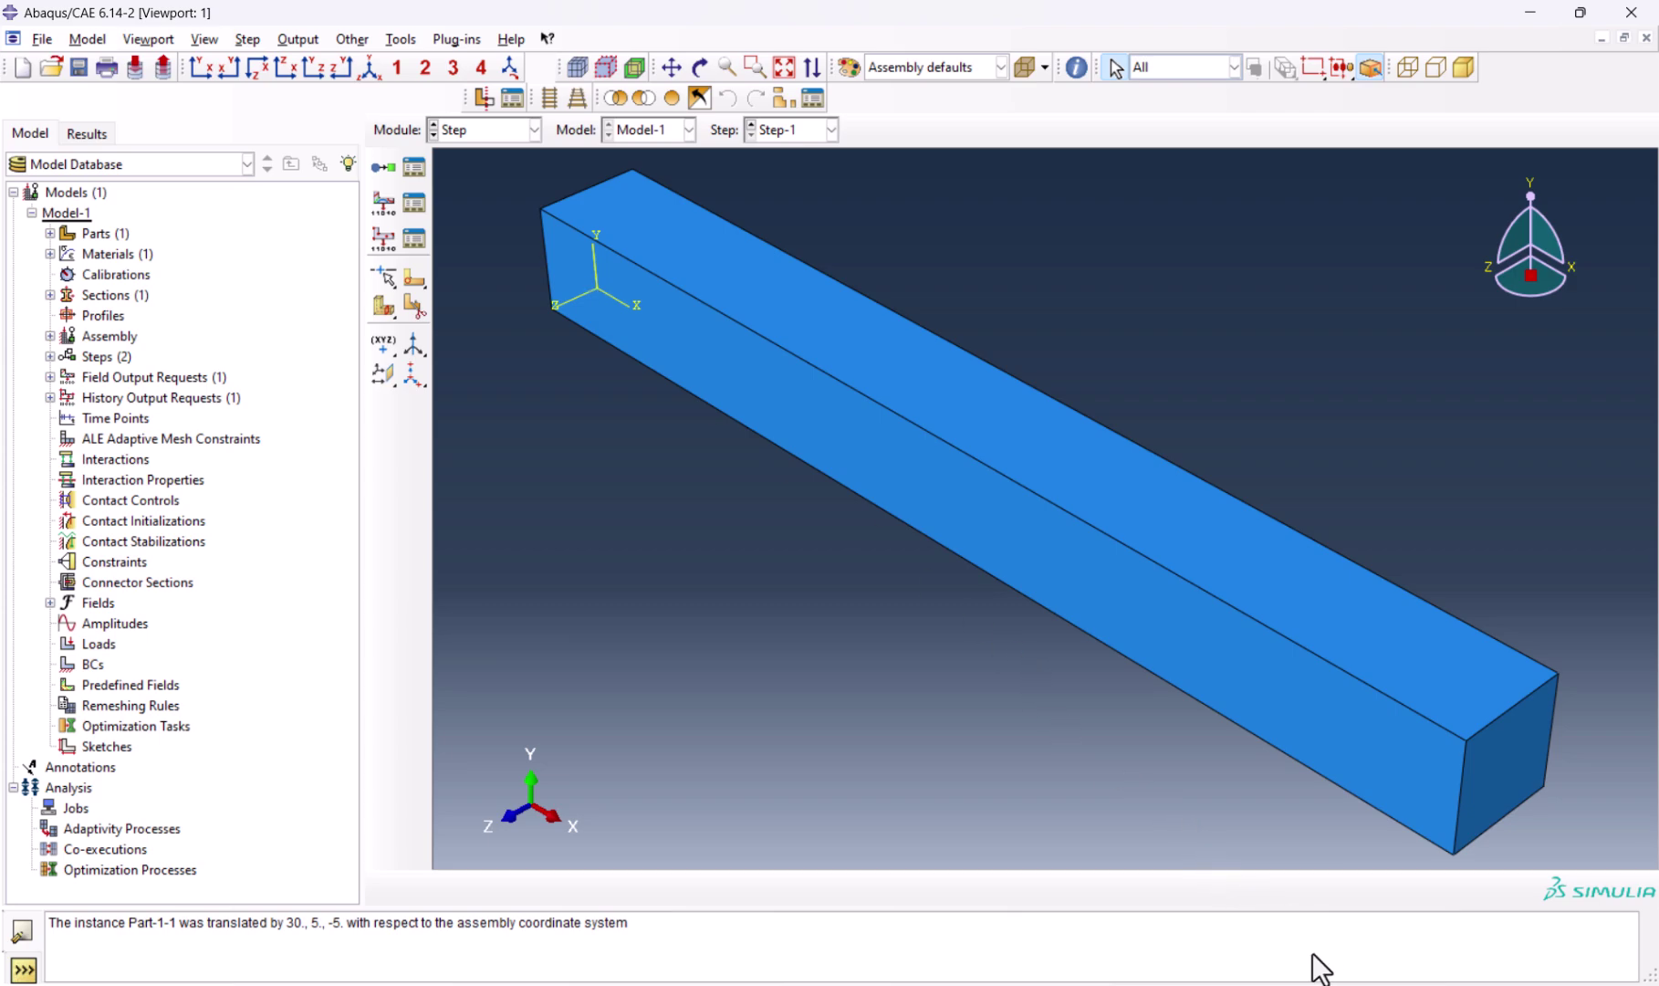
Step: Place reference point RP-1 at coordinates 100, 0, 0
click(391, 35)
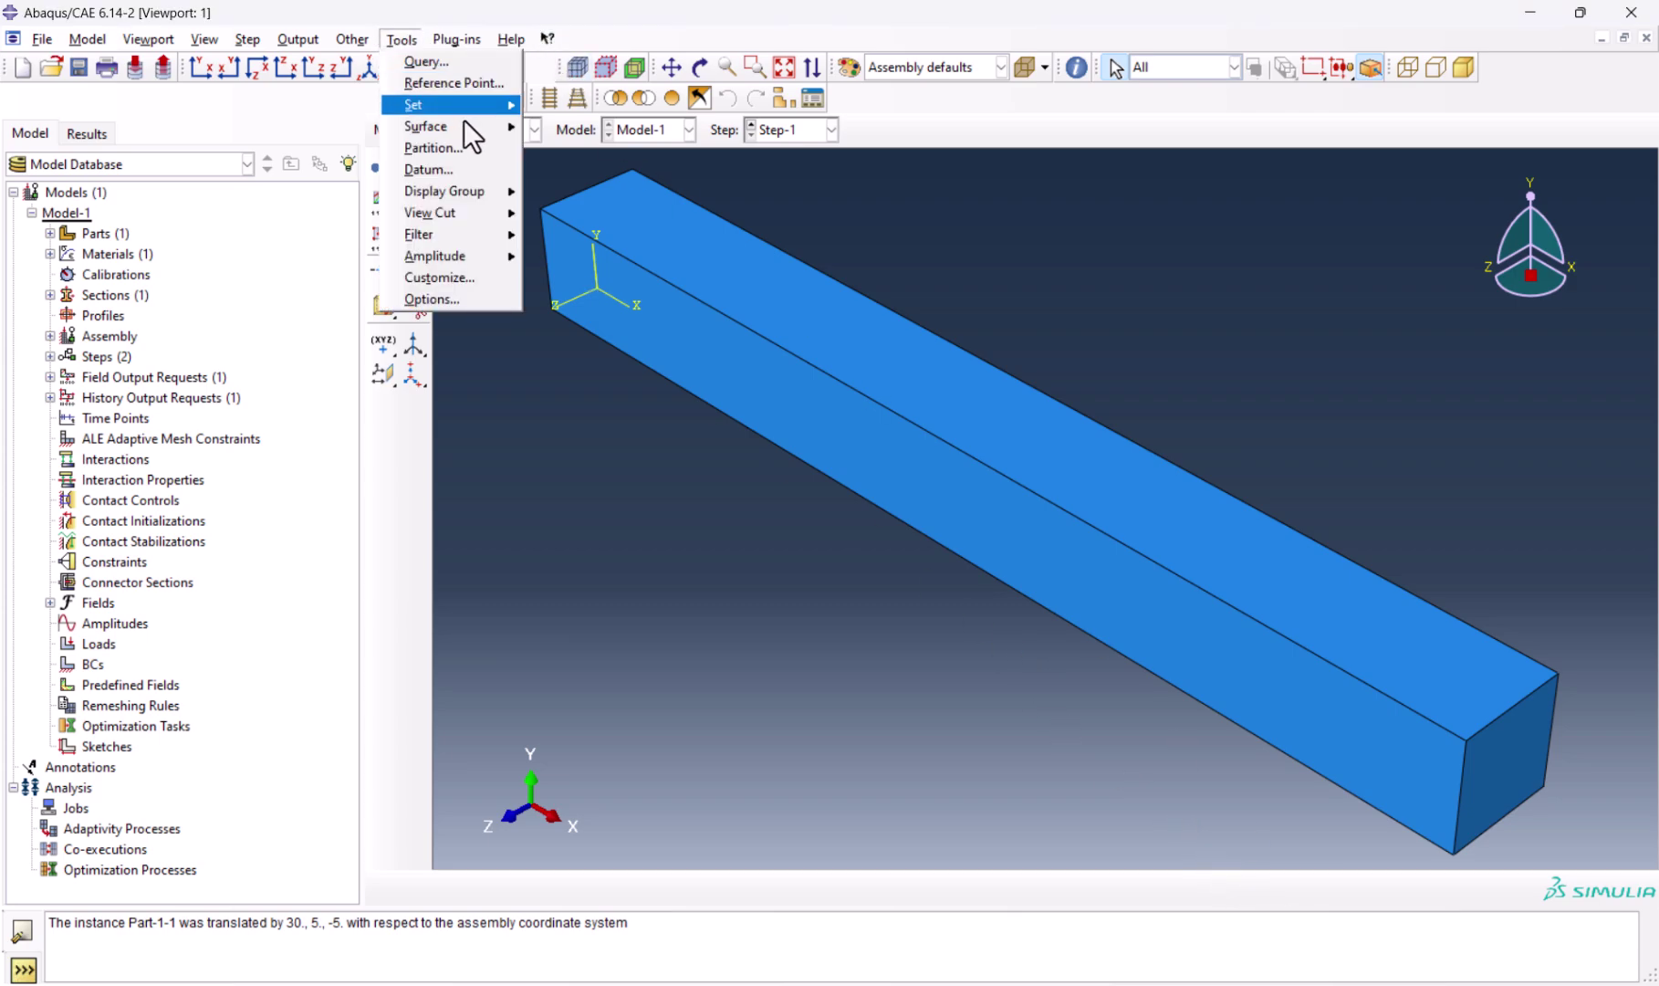
click(480, 83)
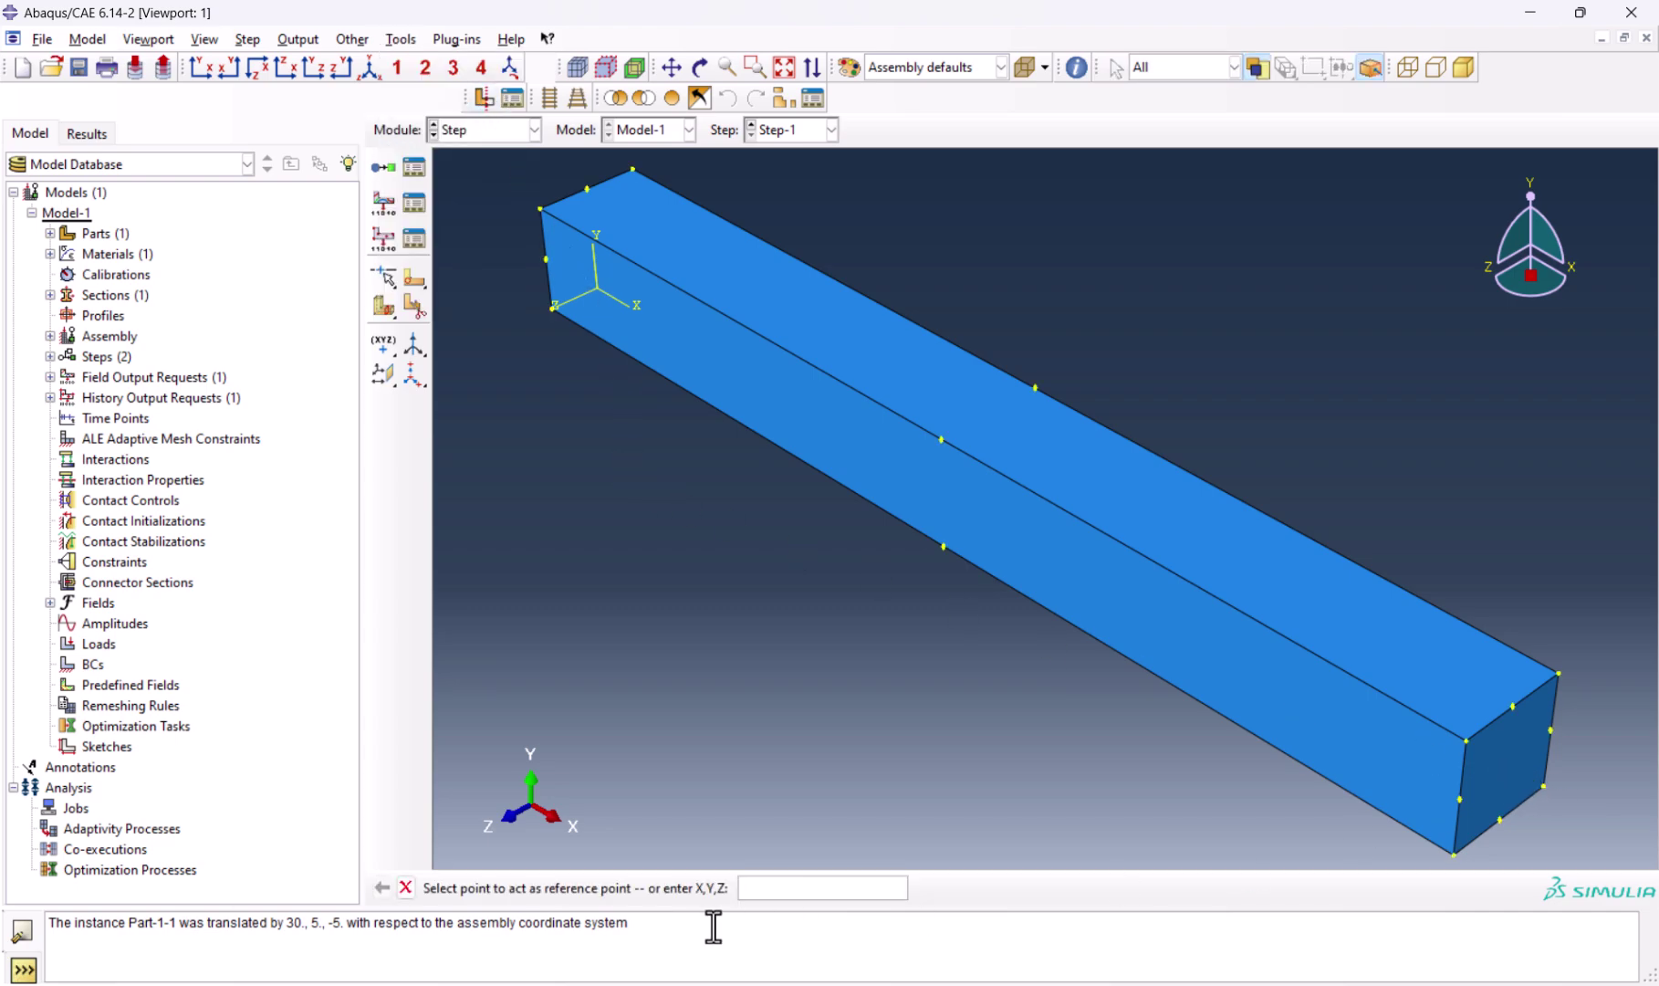
text(100)
text(,0,0)
key(Return)
click(460, 139)
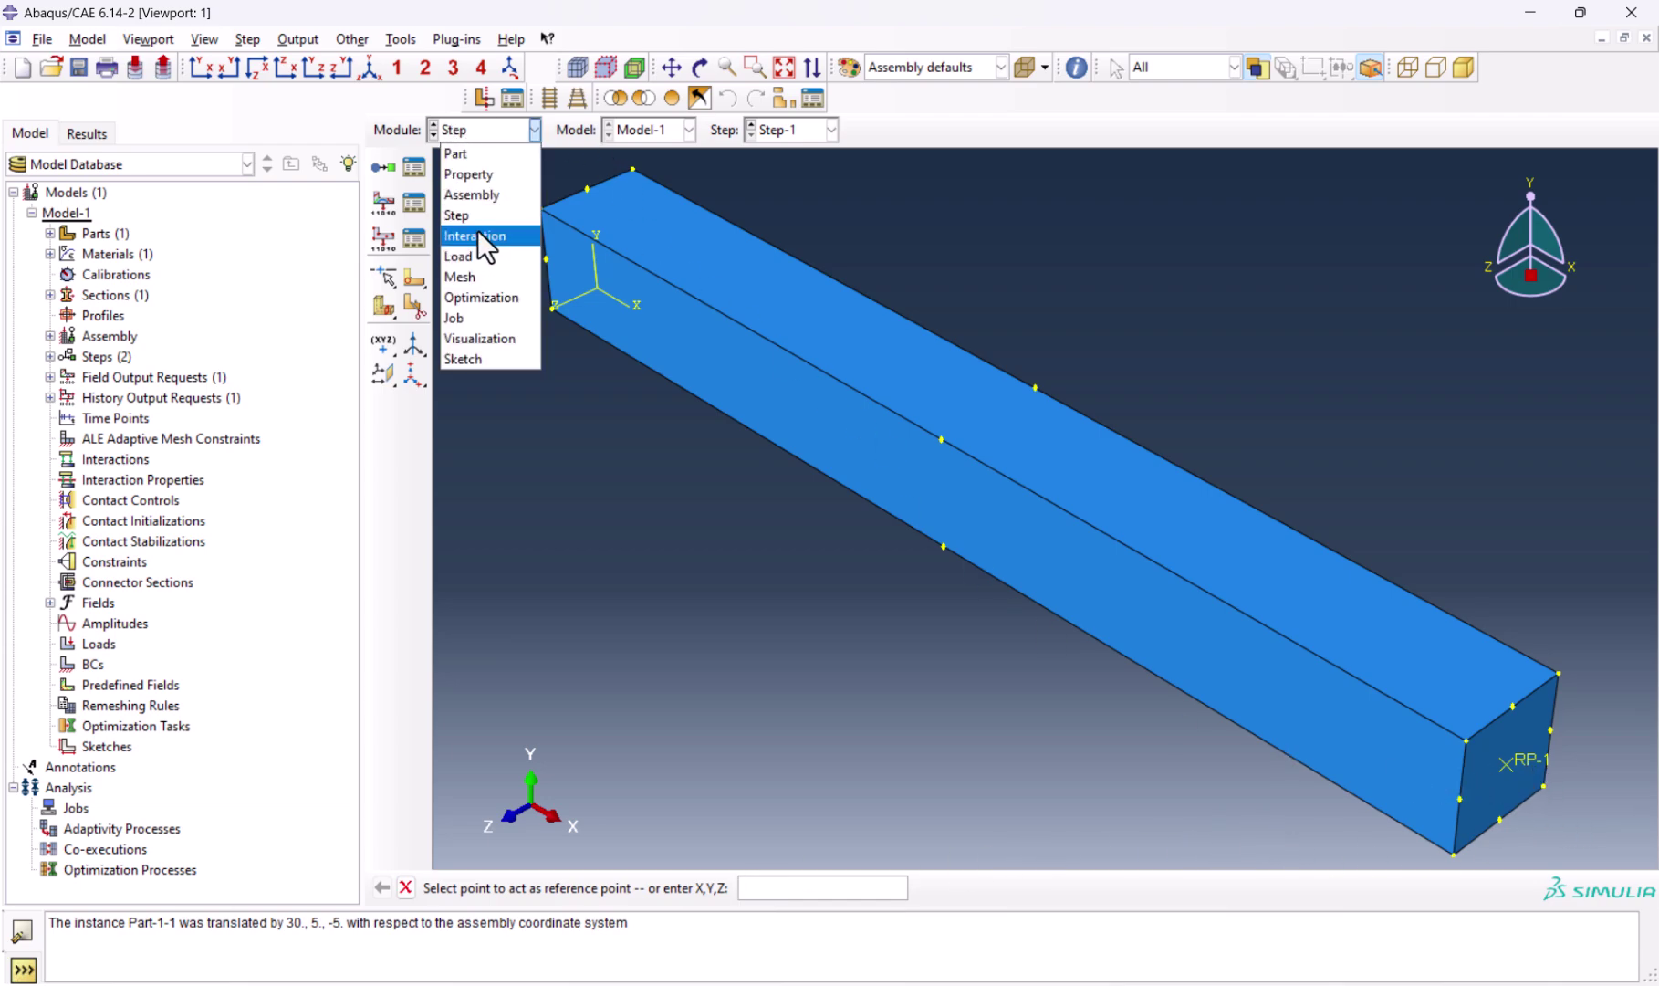
Step: Create kinematic coupling Constraint-1 between RP-1 and the beam's end face surface
click(477, 238)
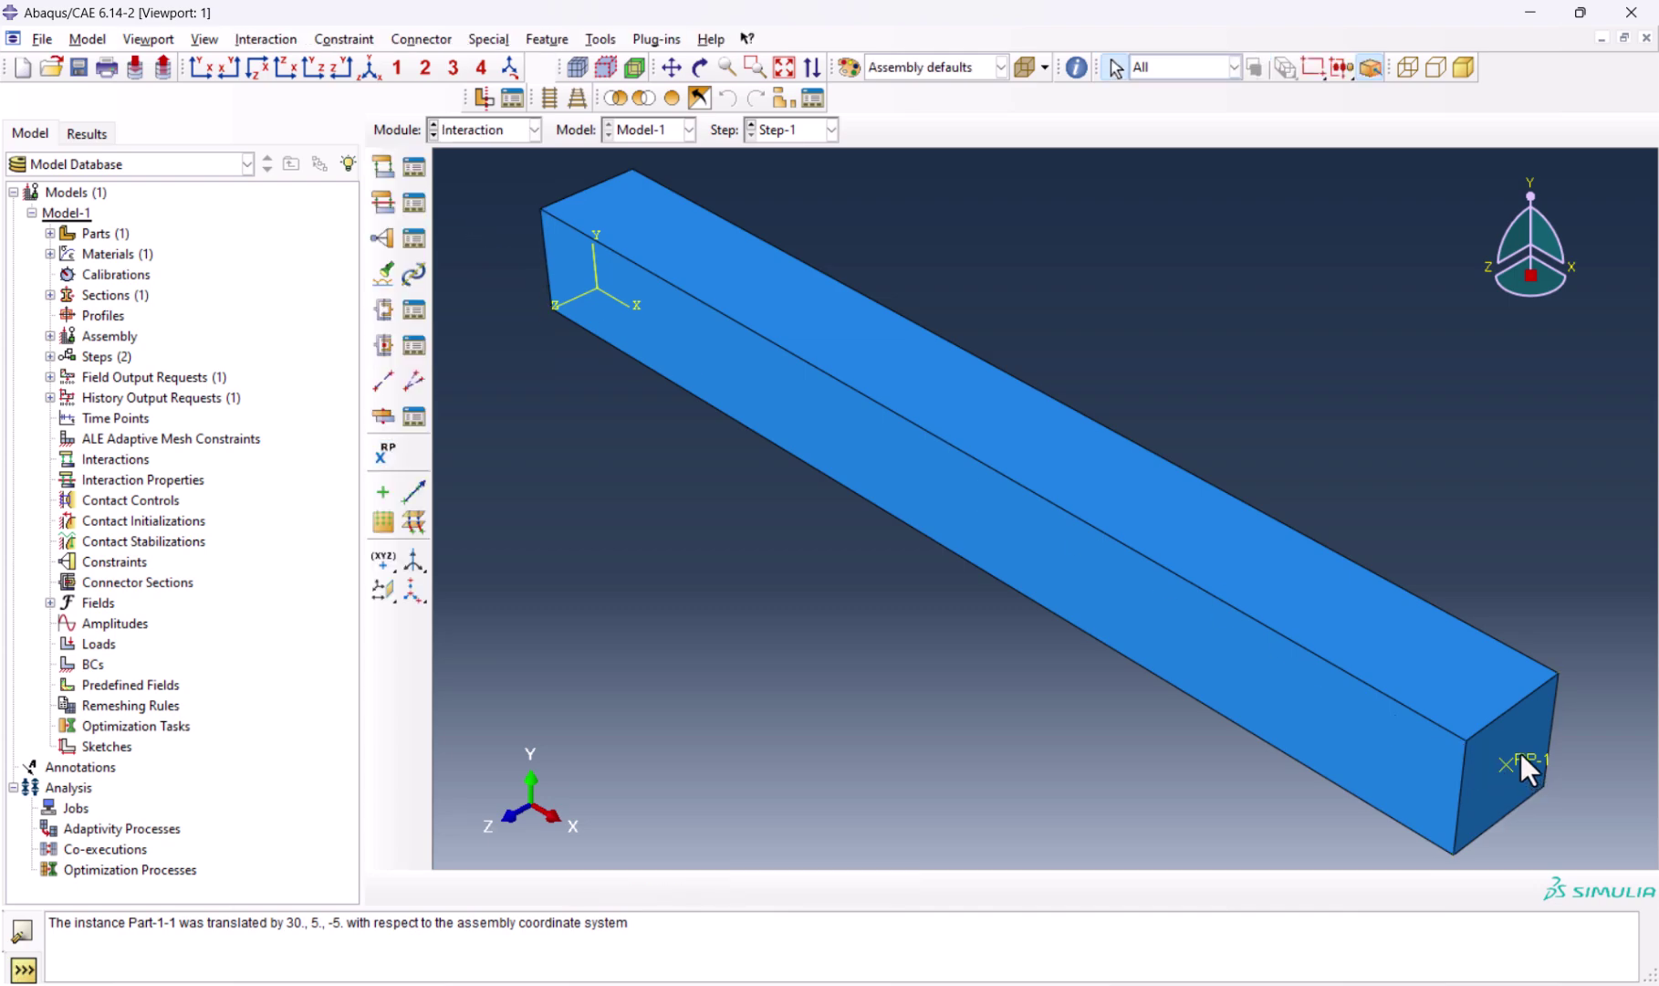
click(1539, 699)
click(382, 237)
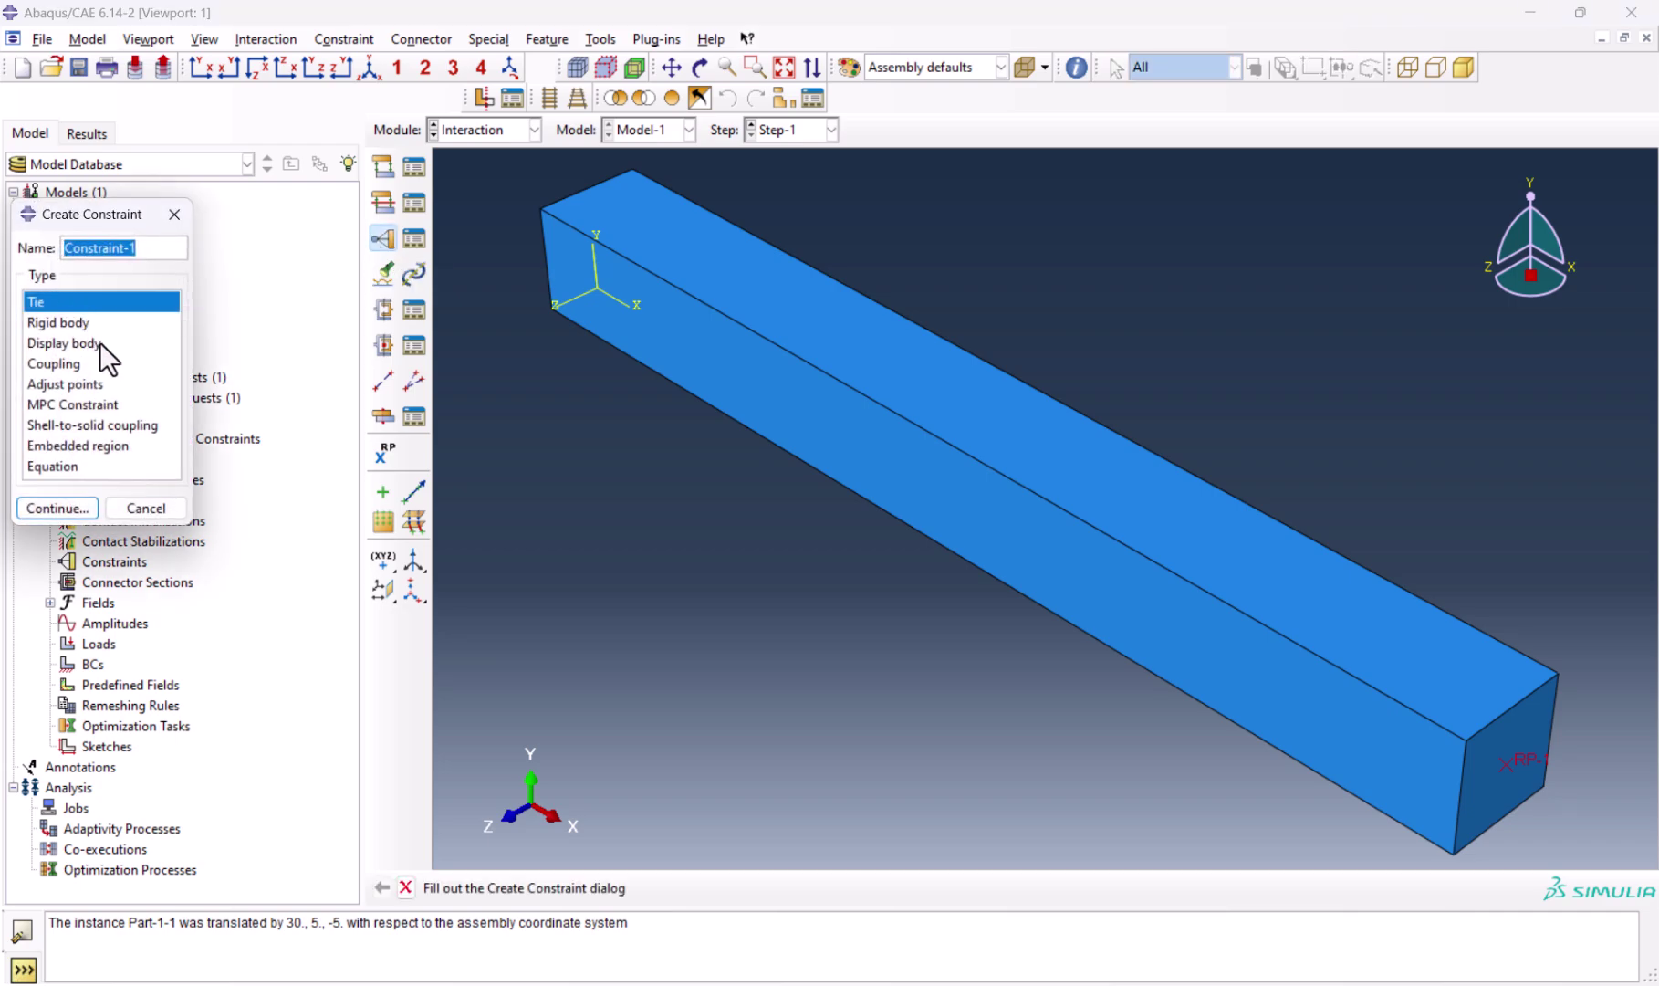
click(64, 365)
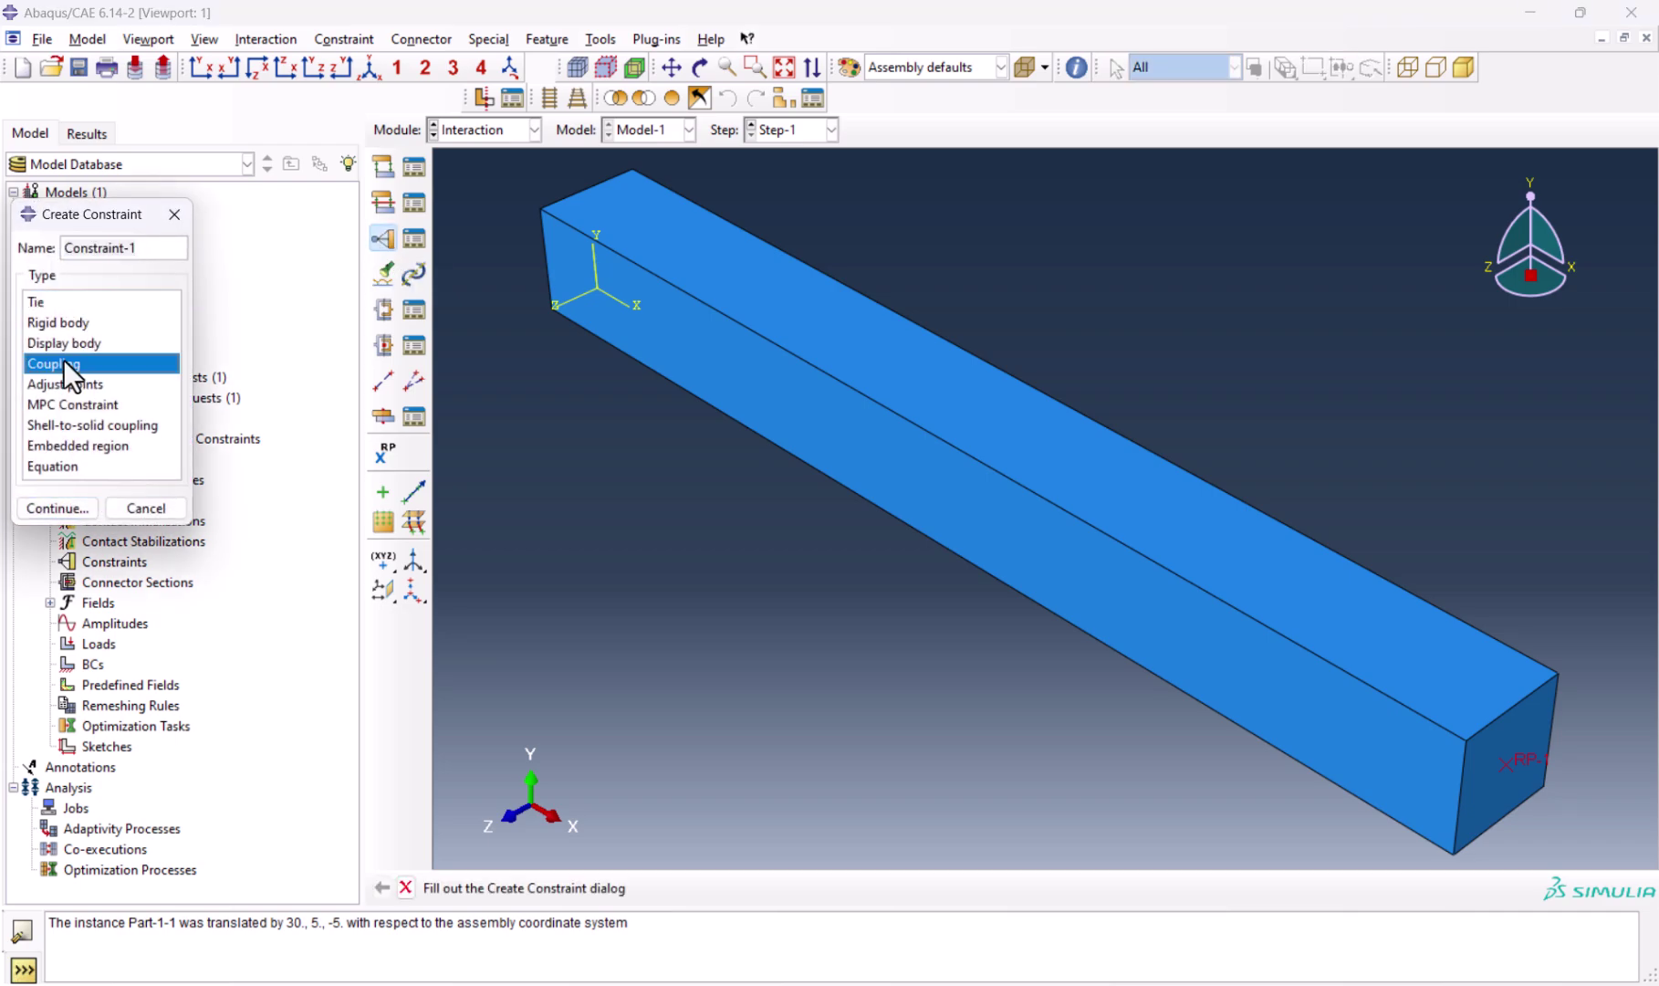
click(62, 508)
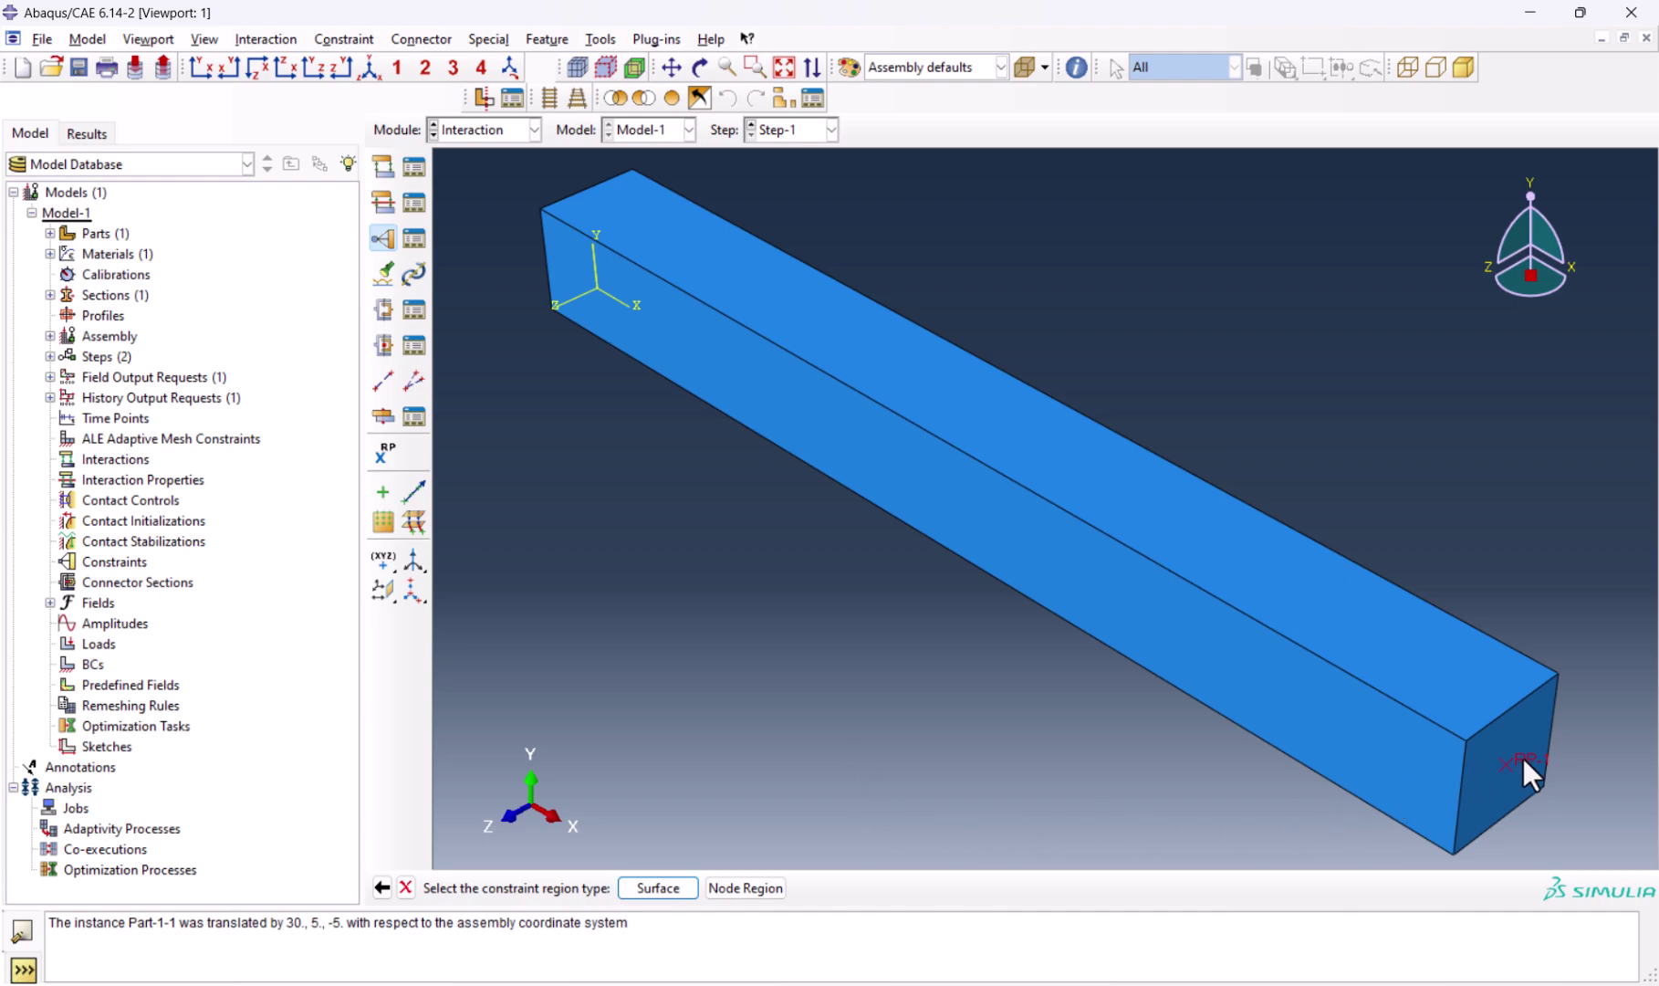
click(753, 888)
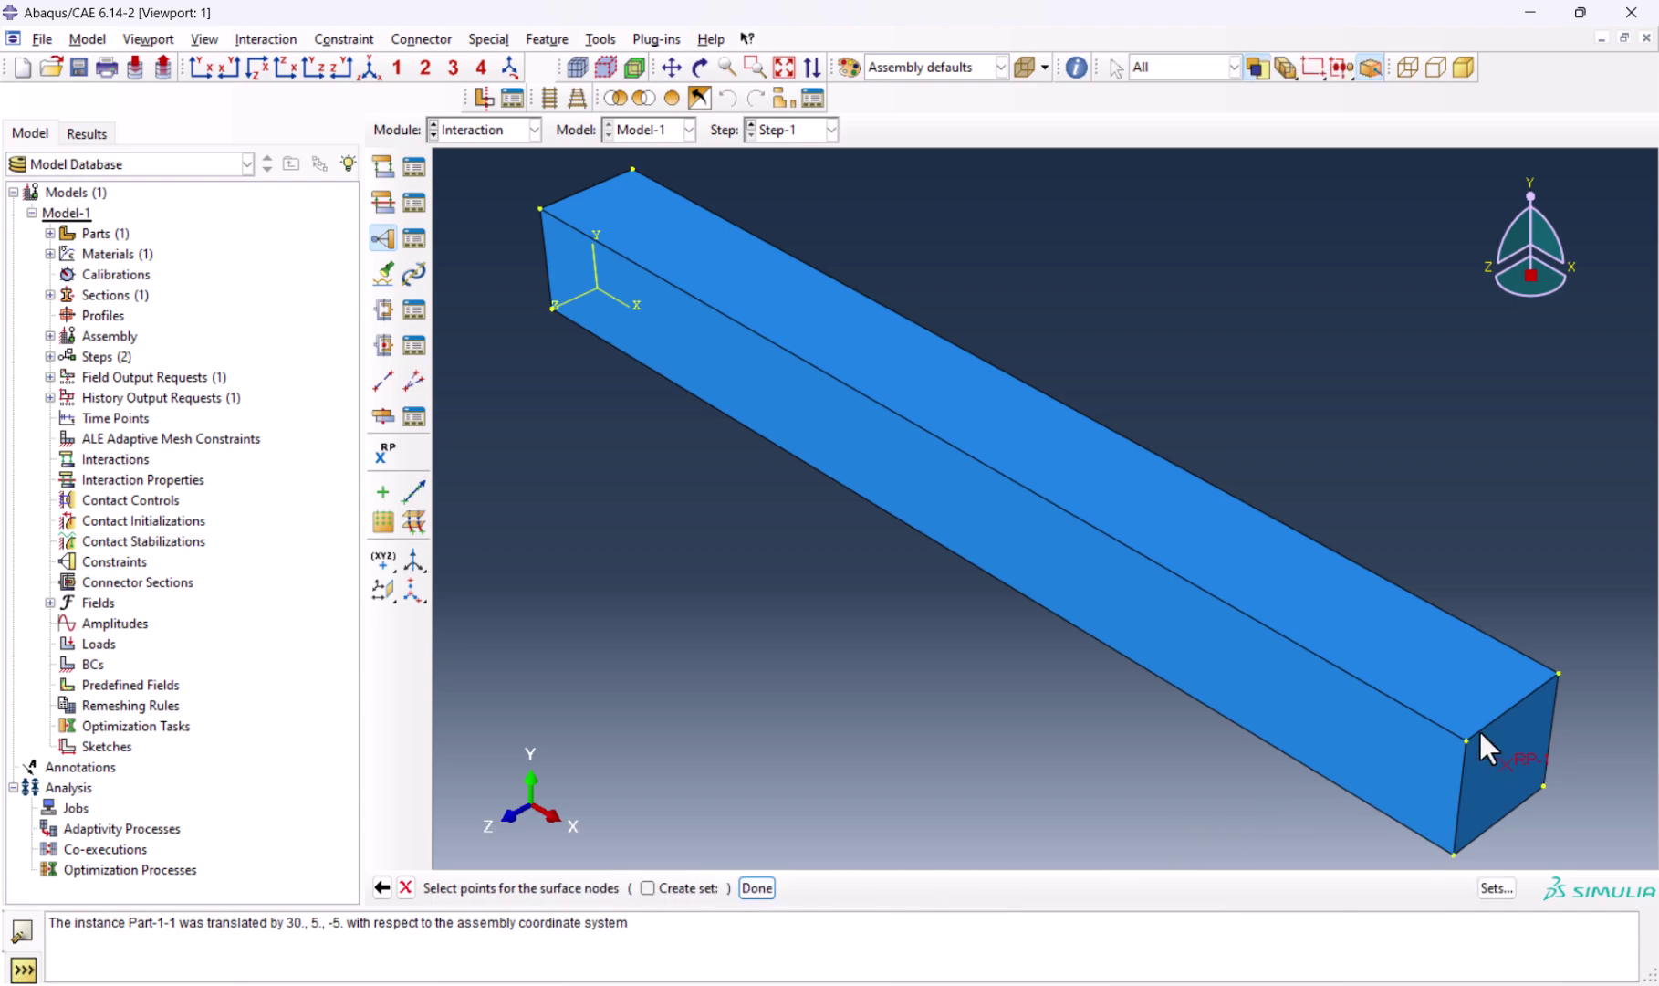
click(1505, 734)
click(751, 888)
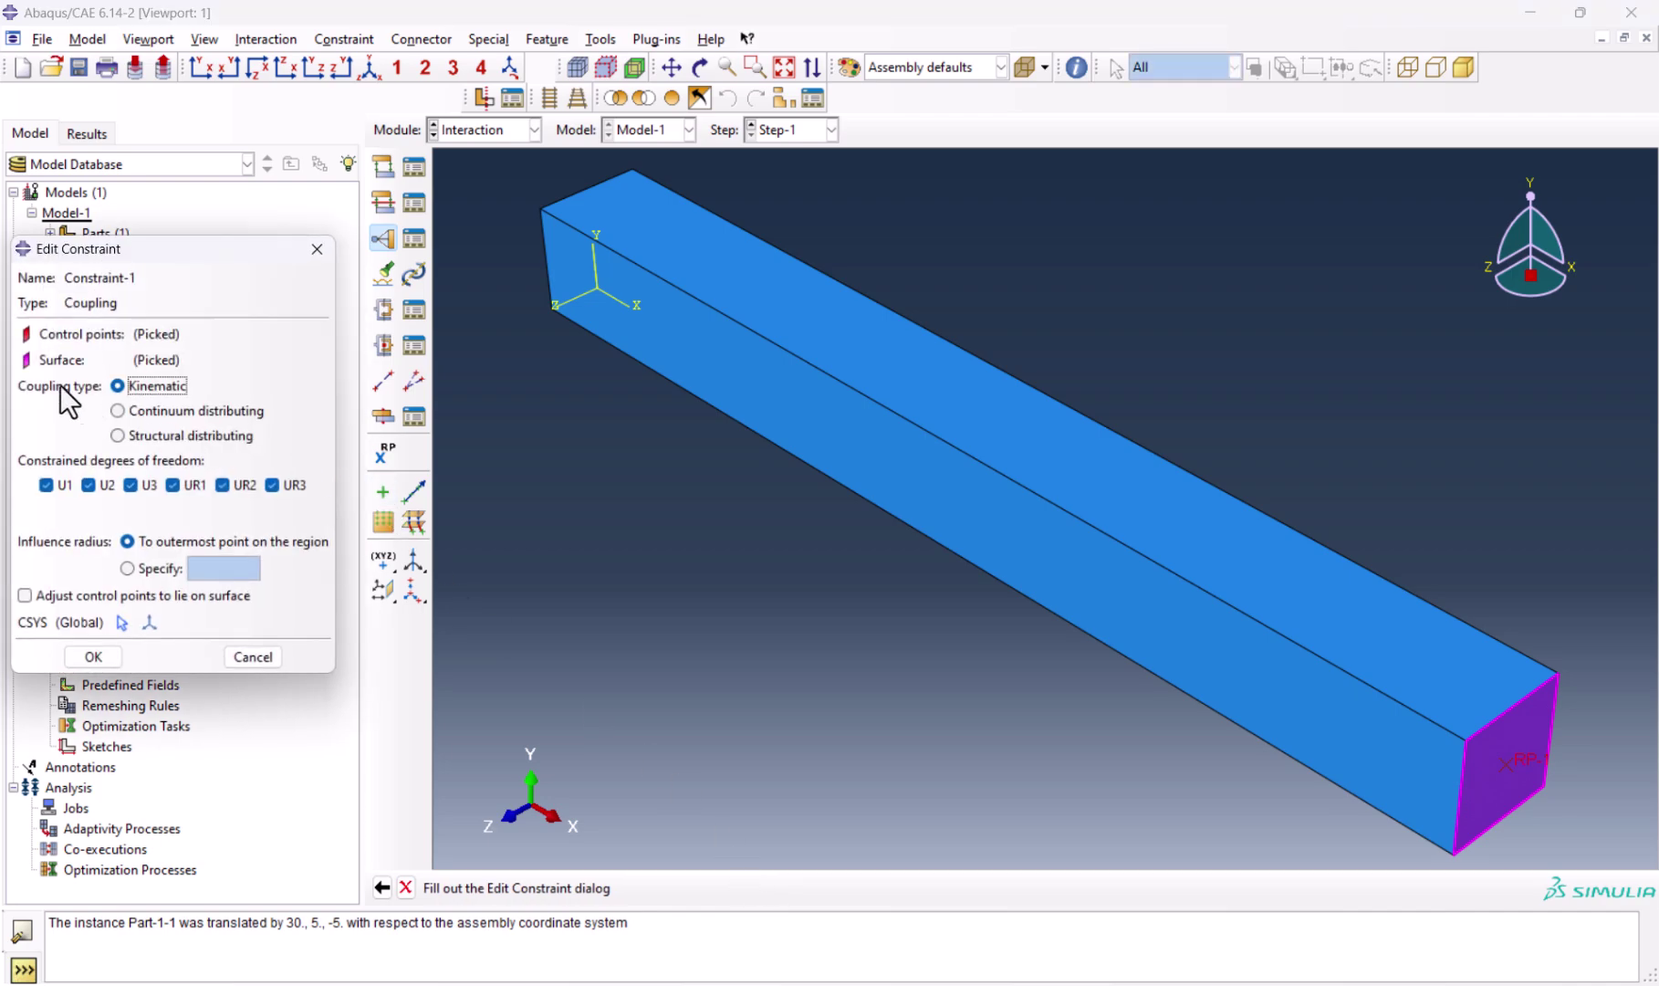
click(102, 657)
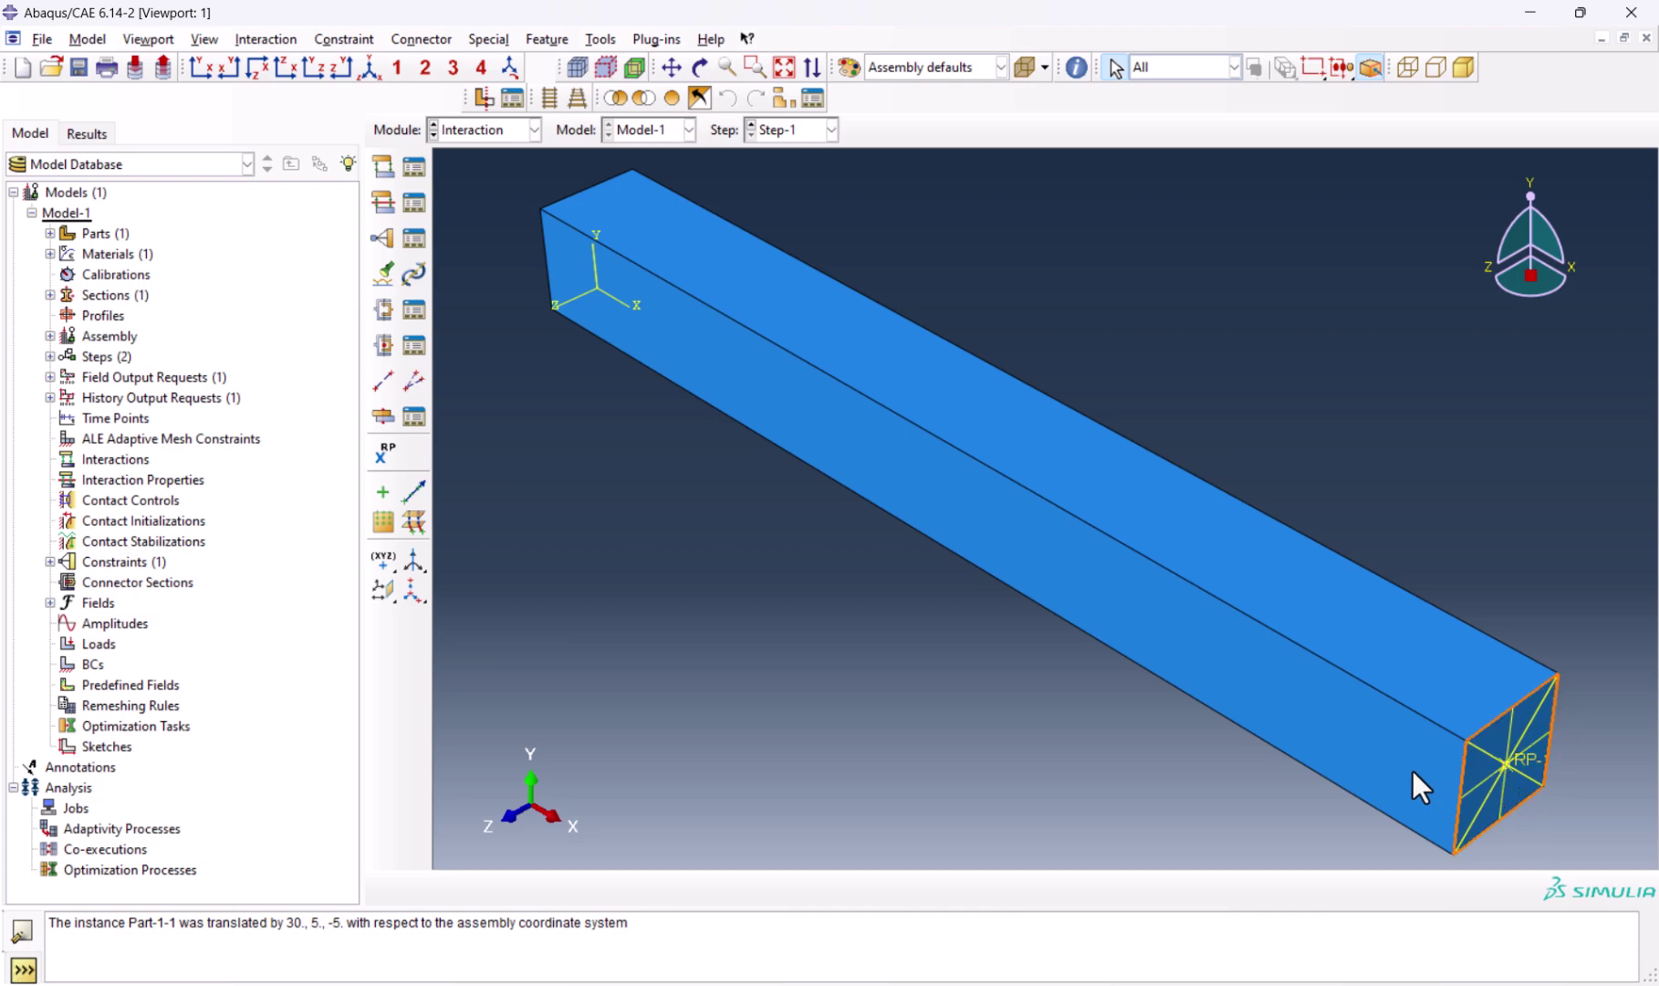
click(472, 133)
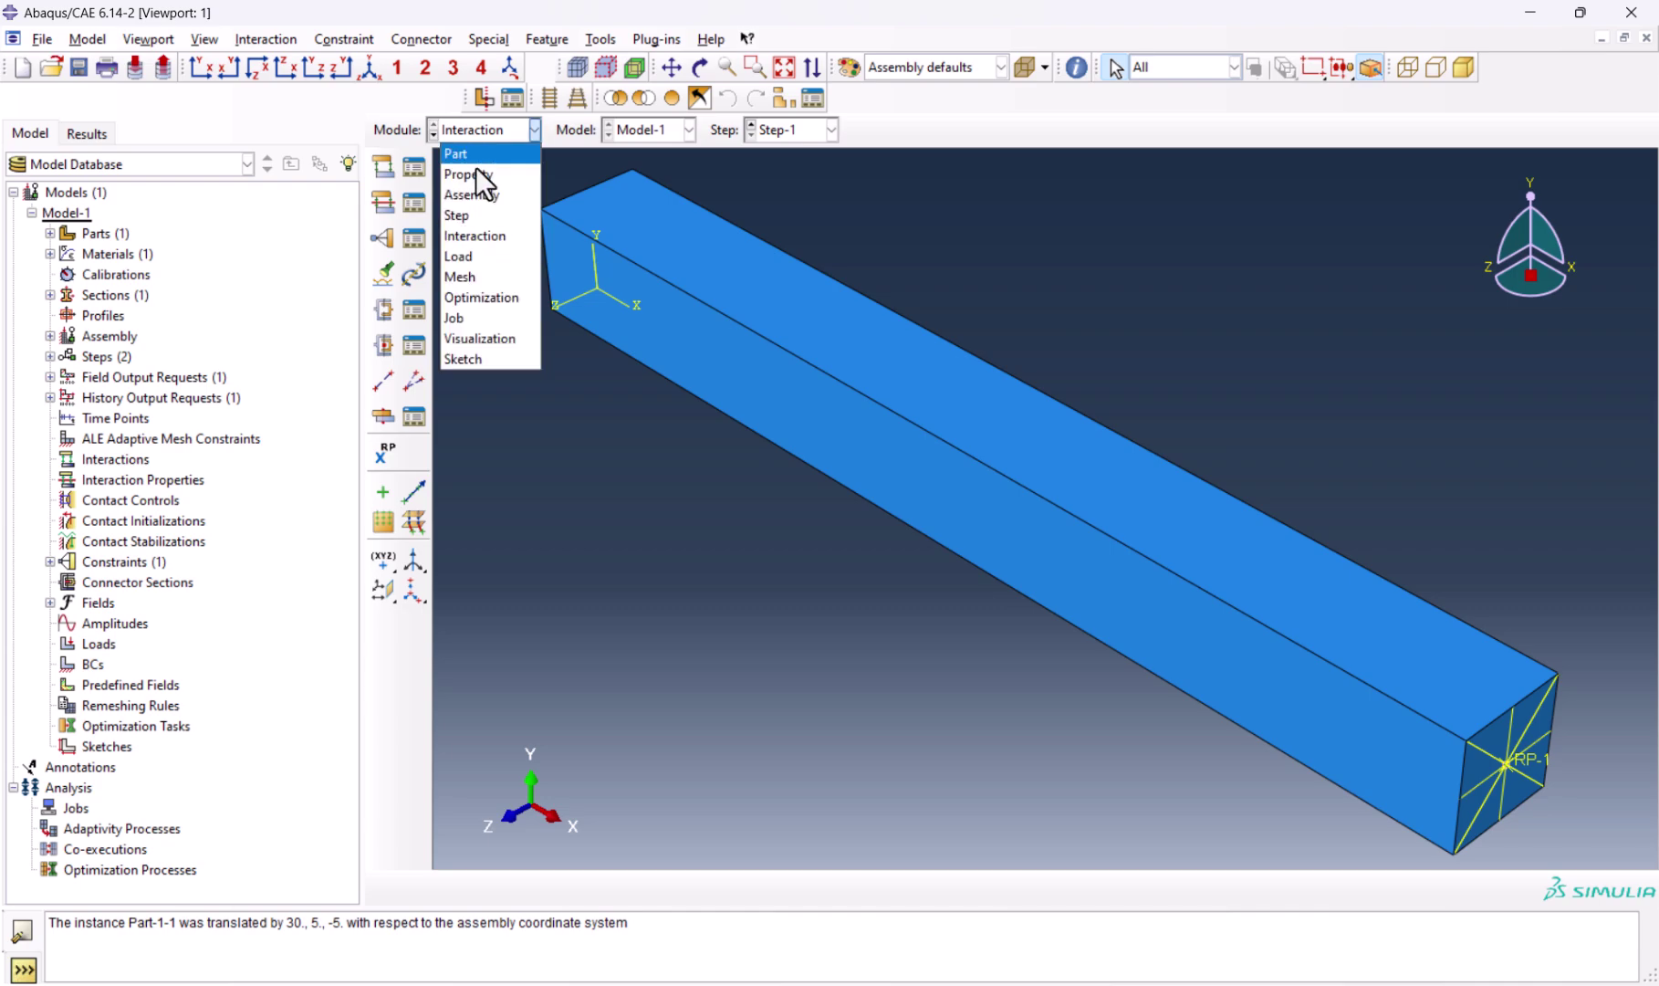
Step: In the Load module, create encastre boundary condition BC-1 on the beam's end face opposite RP-1
click(475, 256)
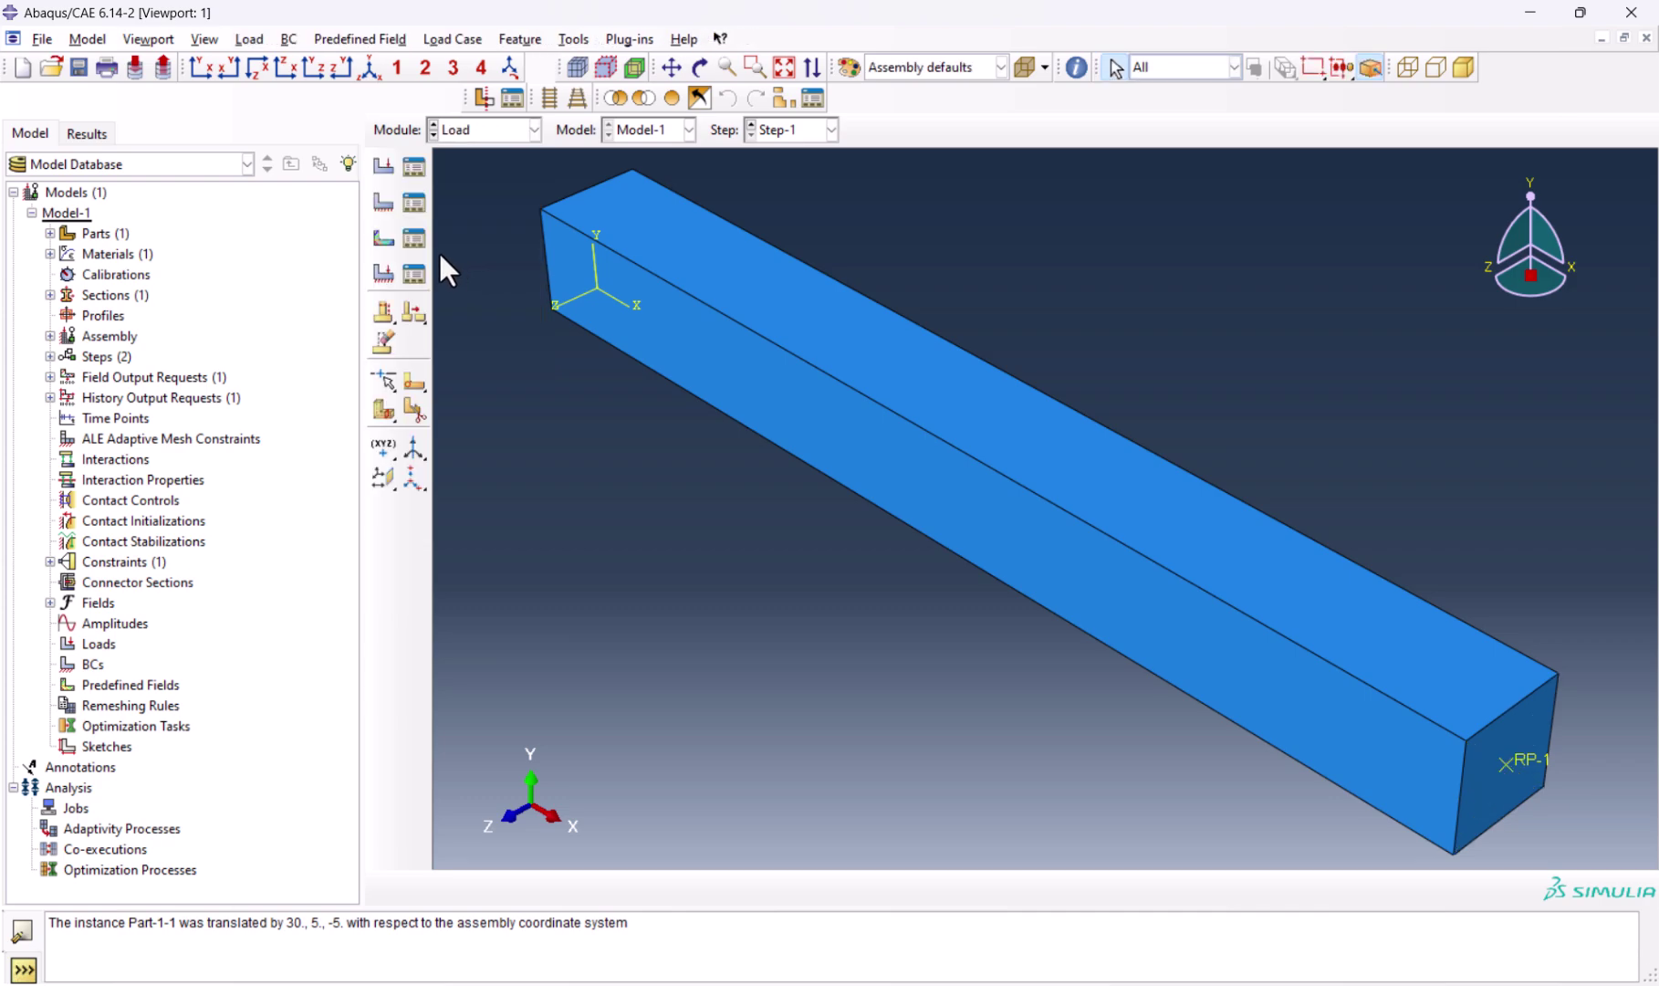
click(389, 200)
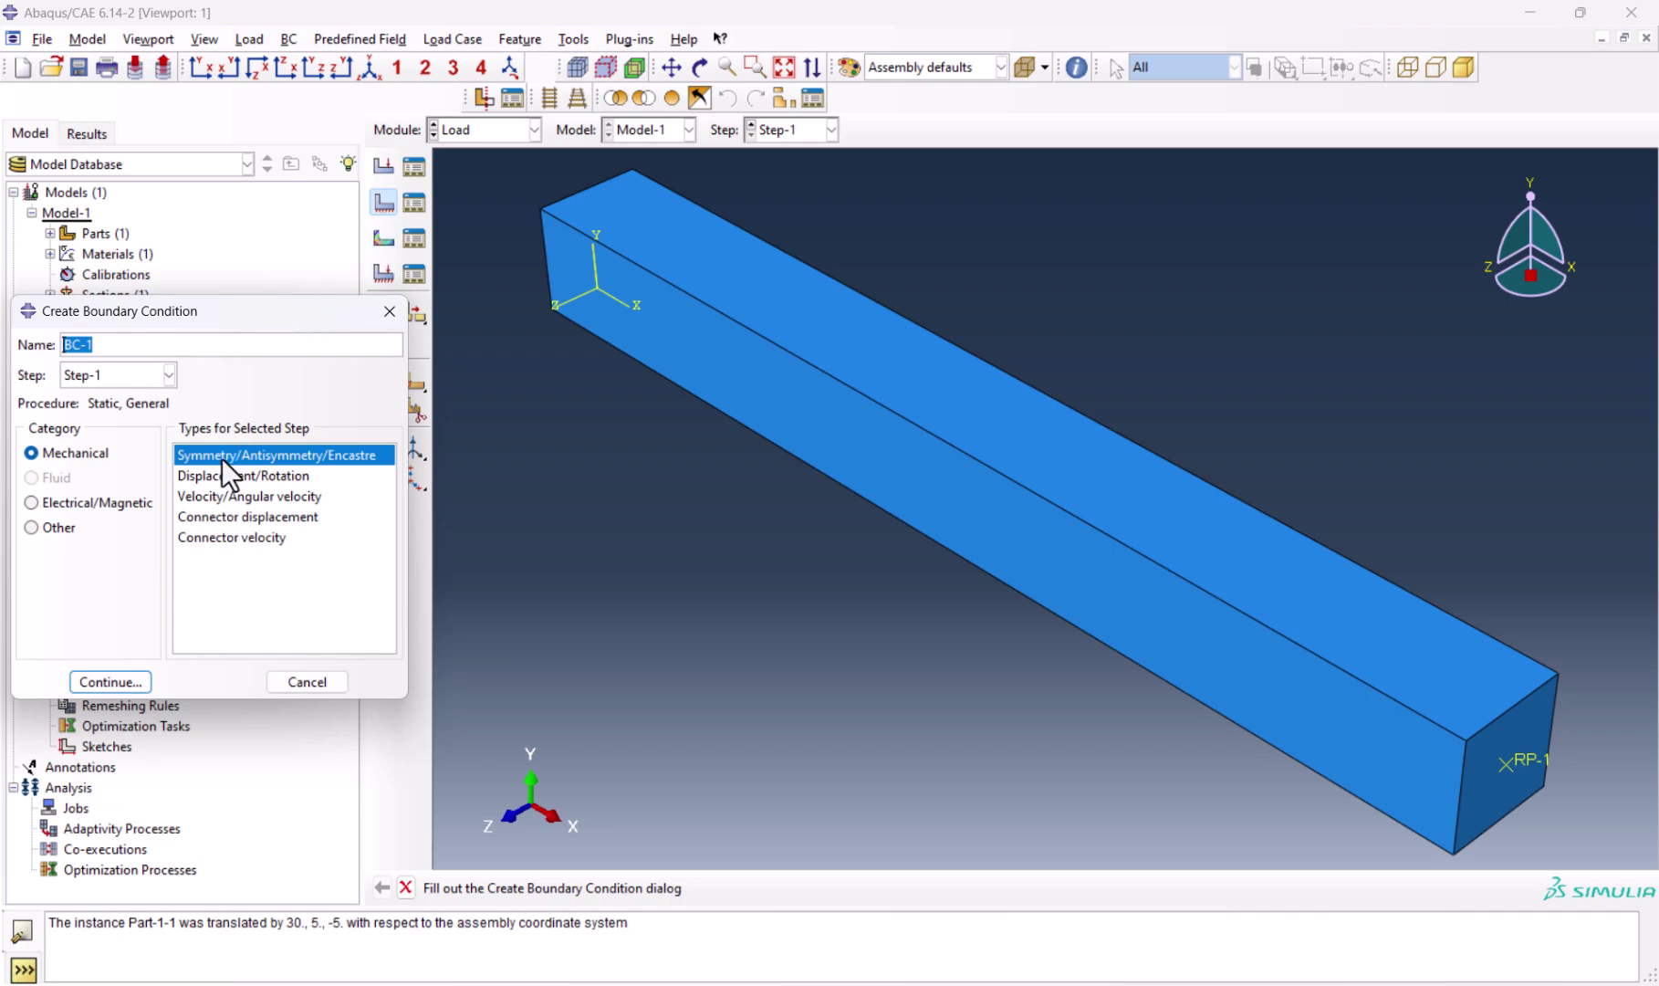
click(109, 687)
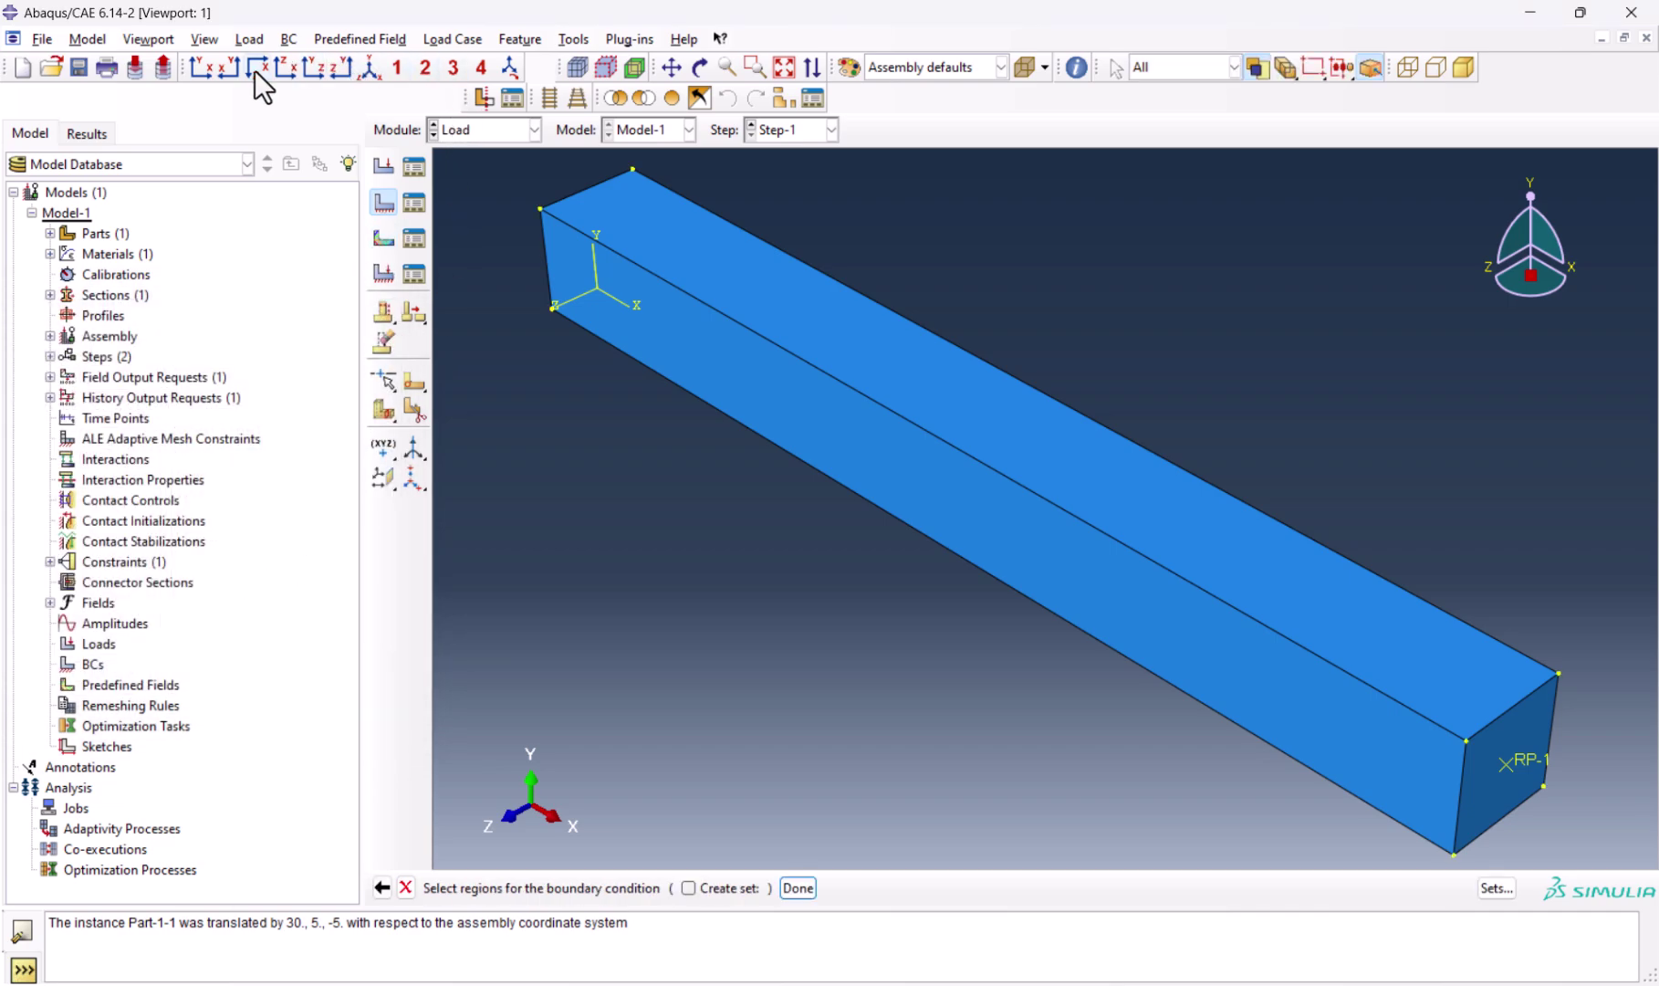
click(701, 68)
mouse_move(907, 484)
mouse_down()
mouse_move(1277, 637)
mouse_move(1168, 551)
mouse_up()
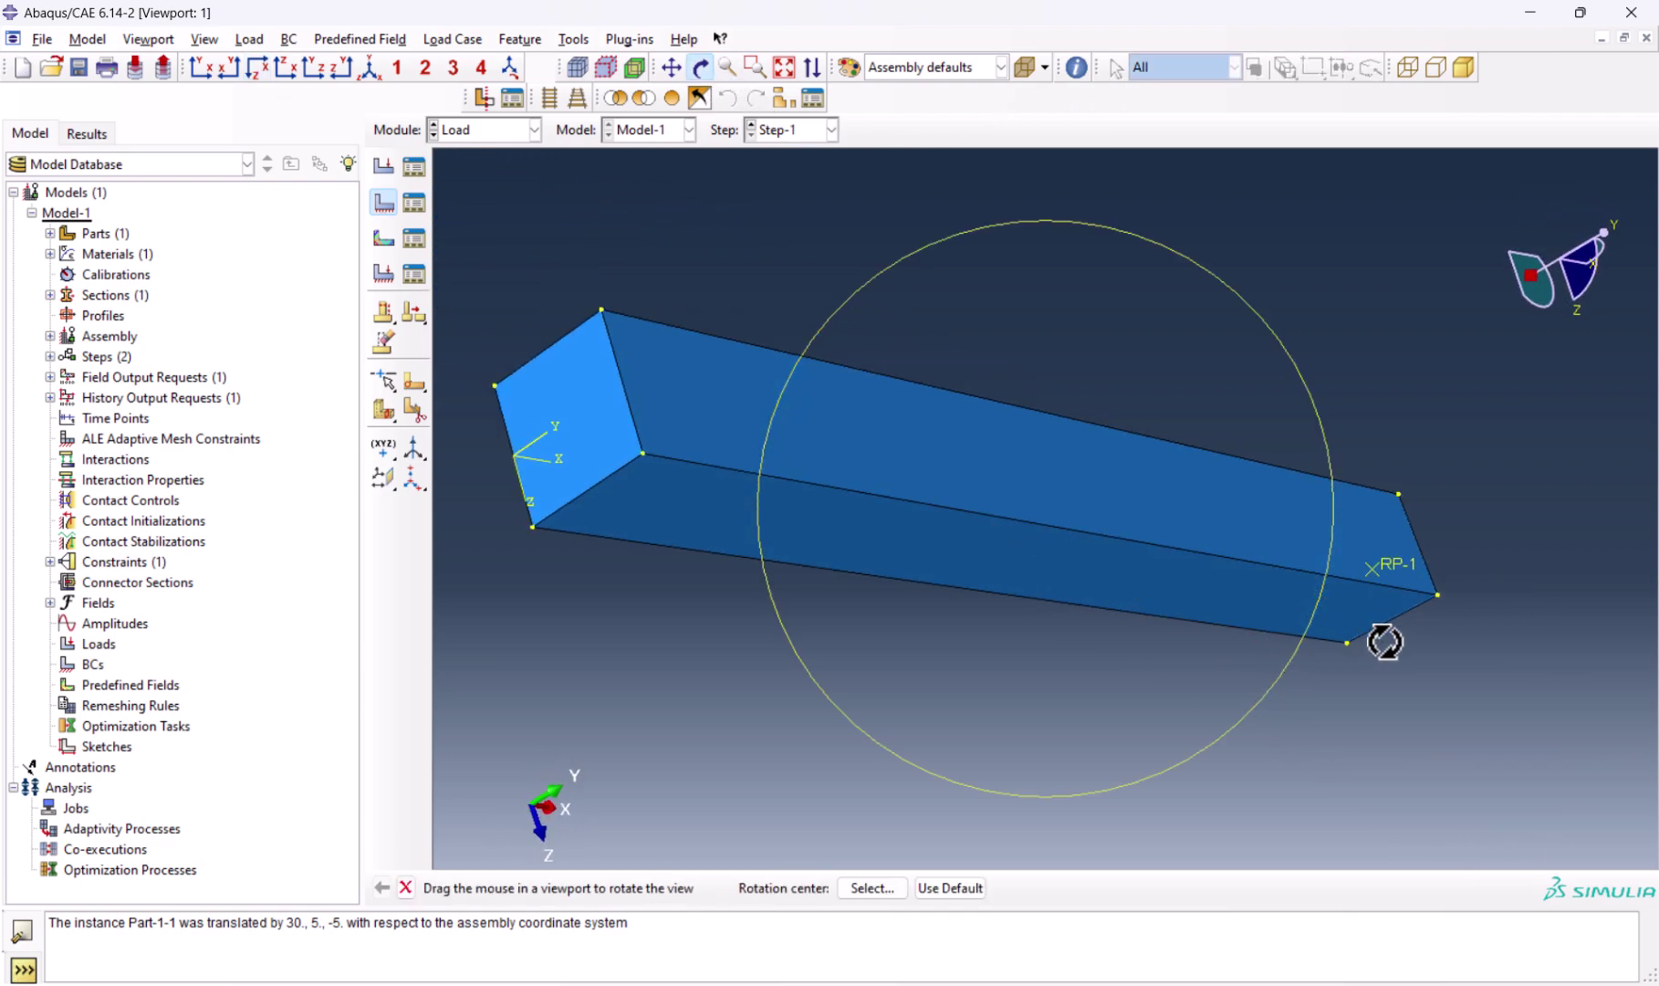
key(Escape)
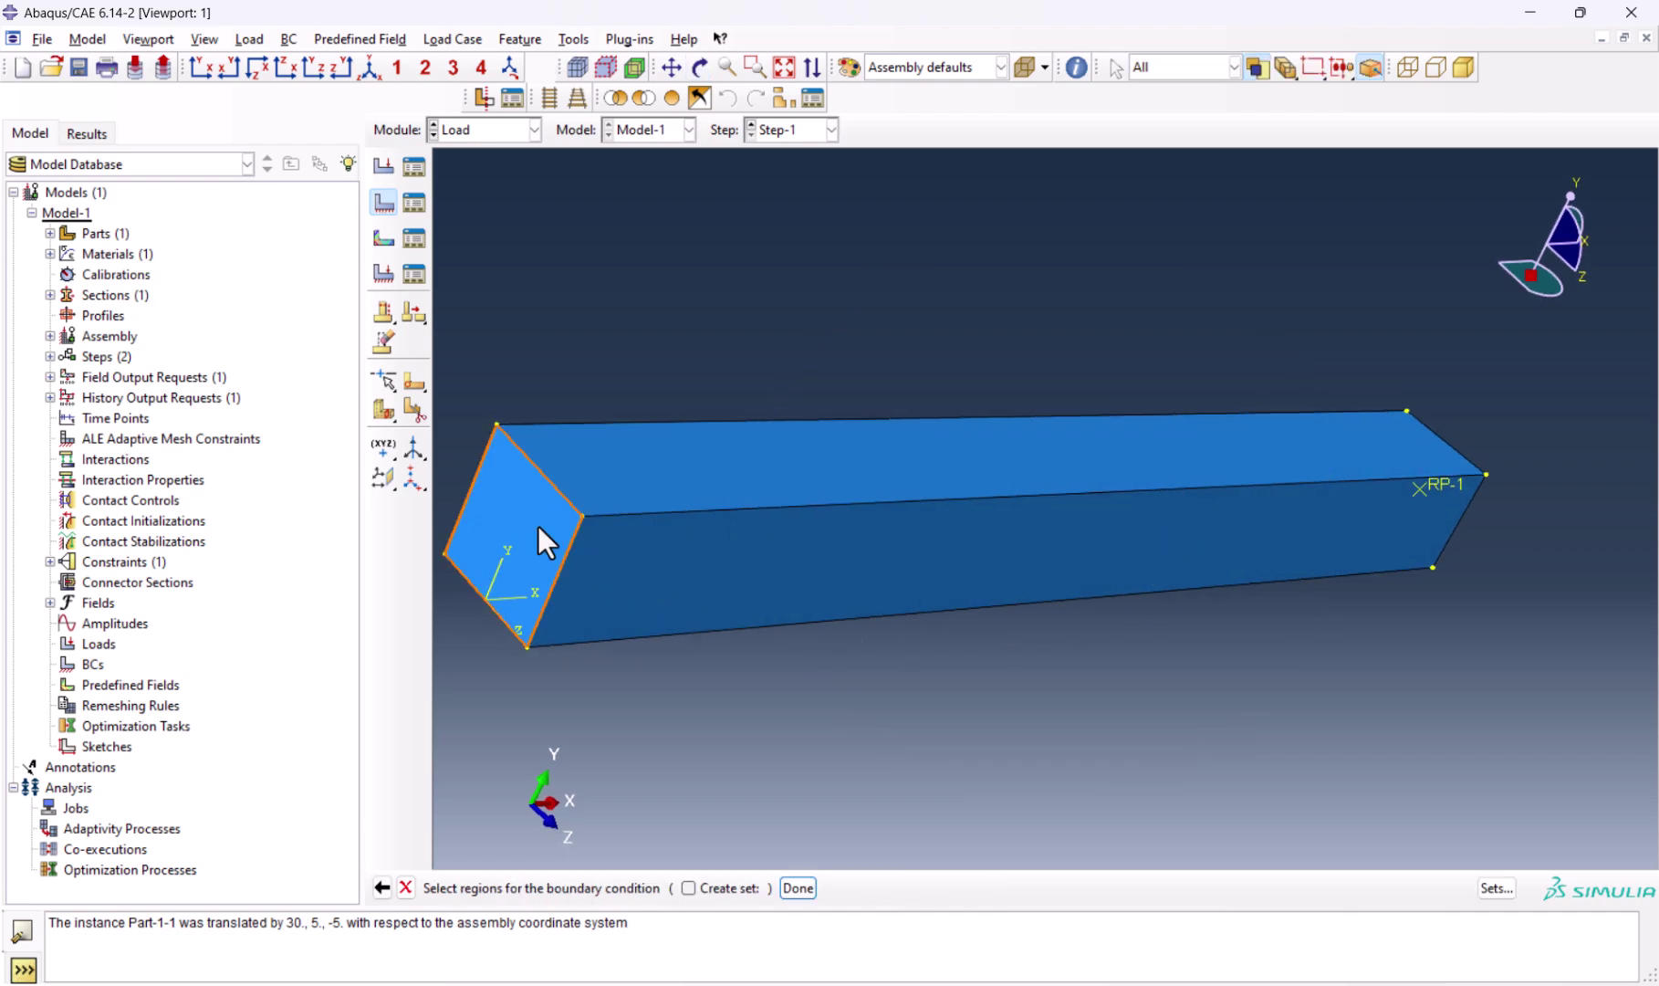
click(537, 525)
click(805, 893)
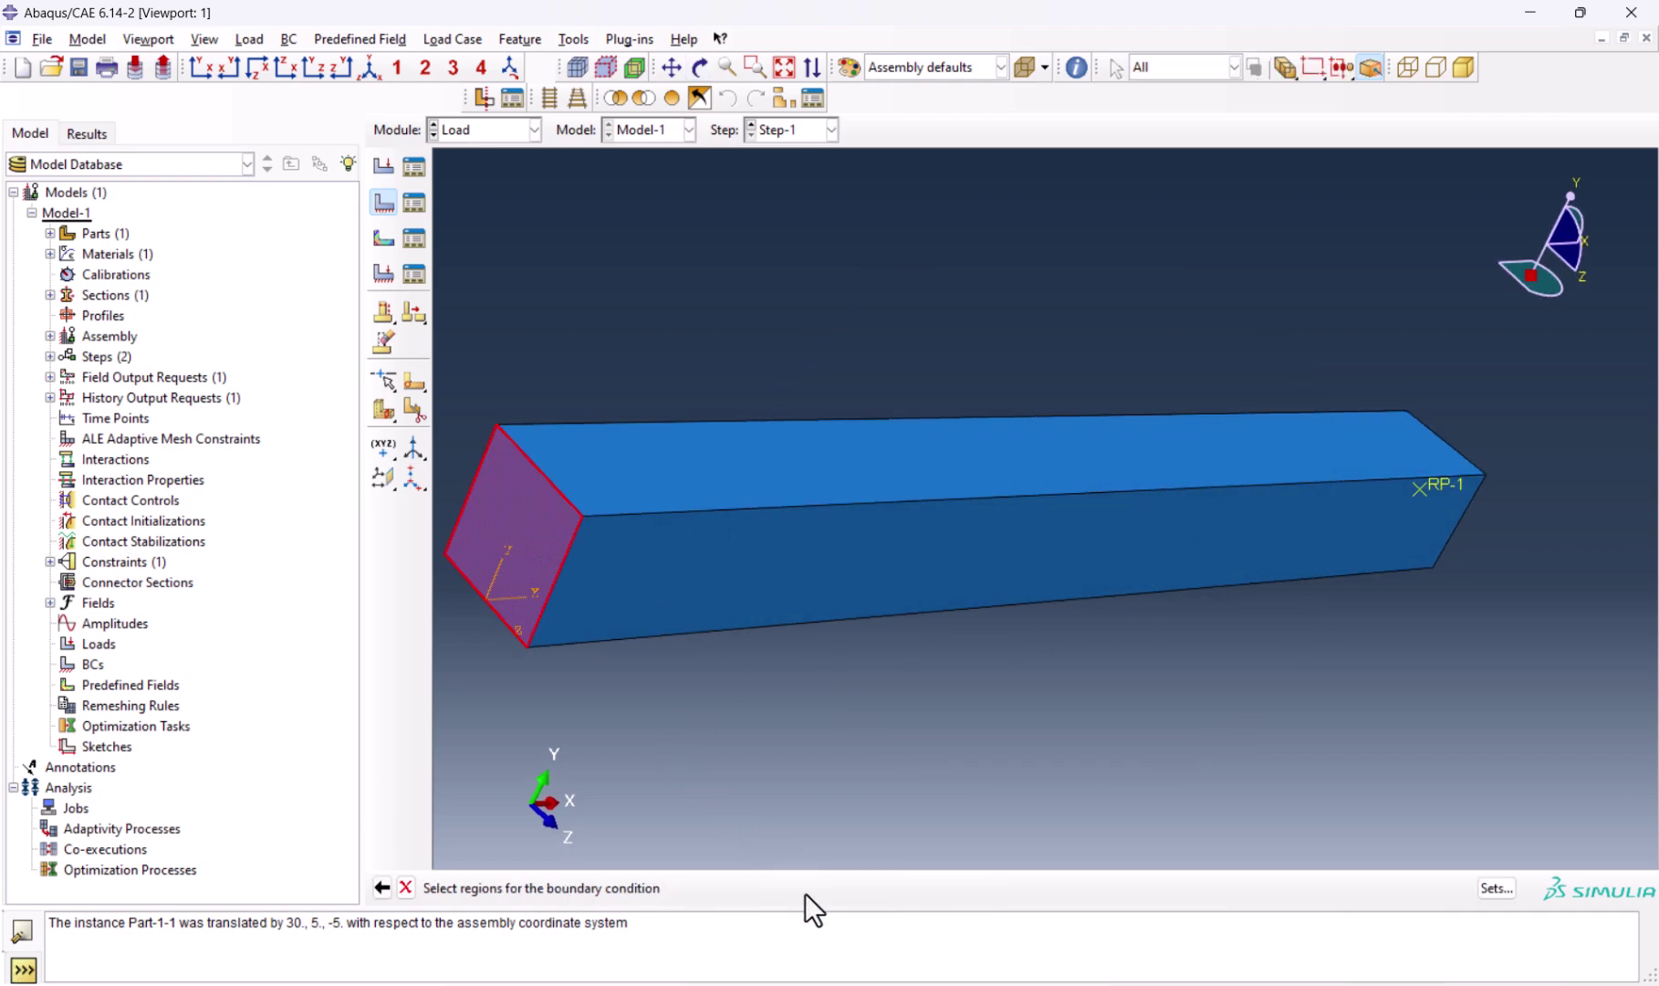
click(101, 764)
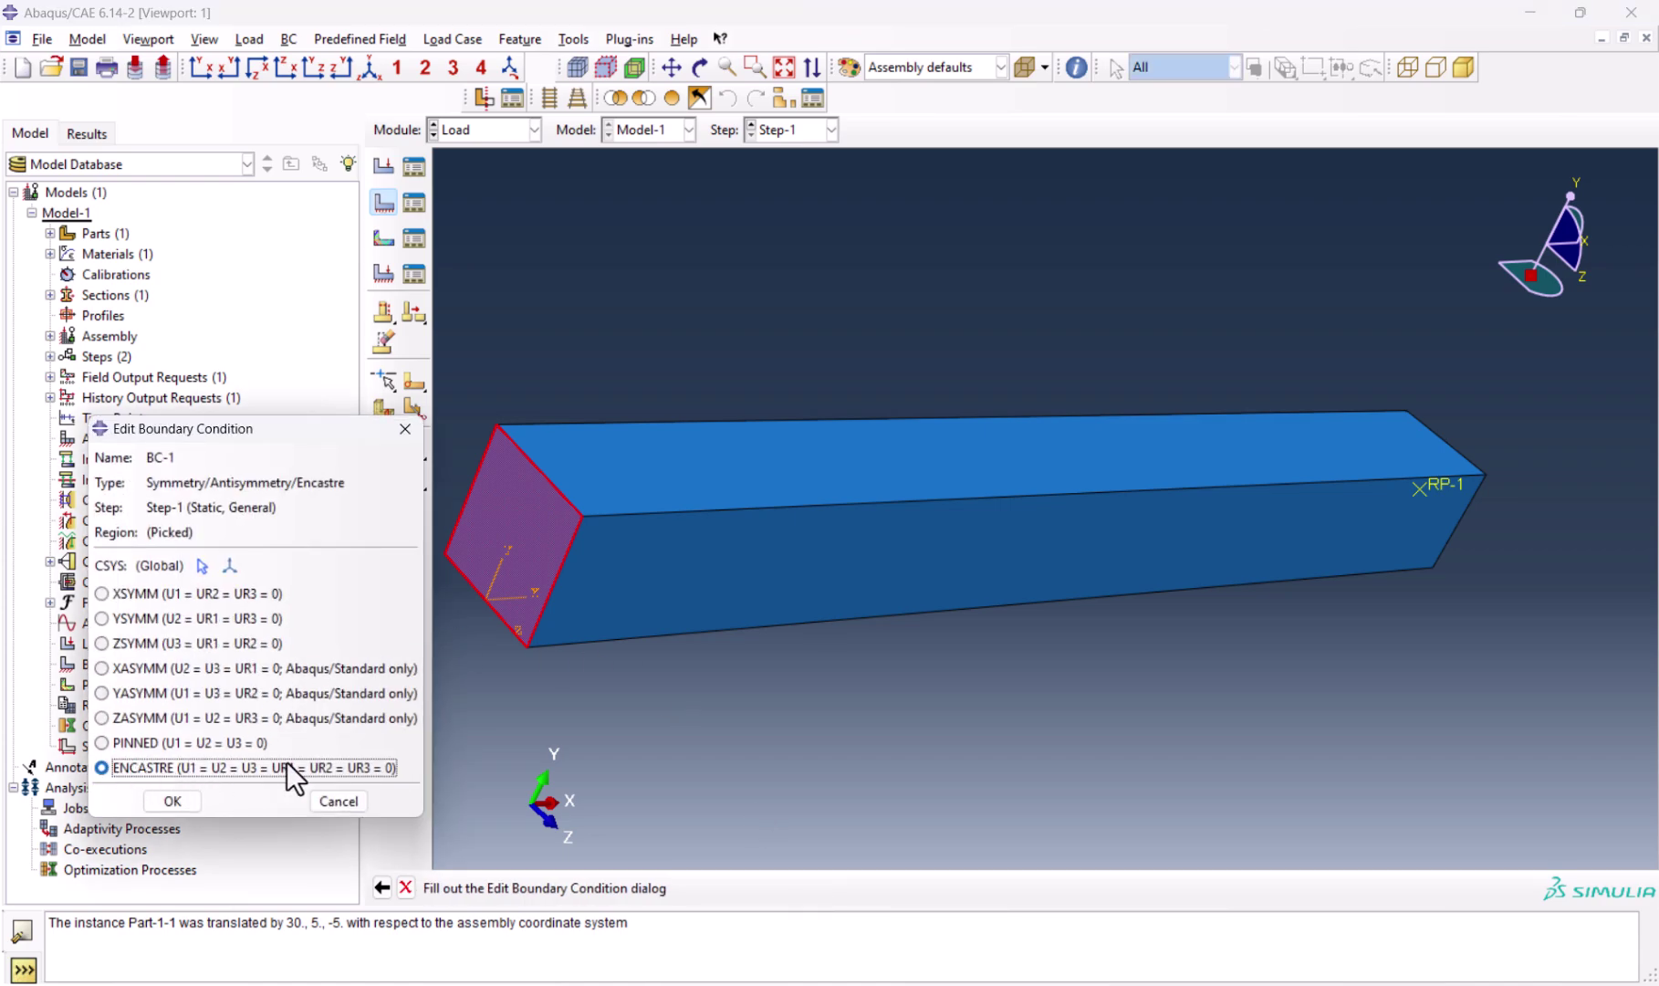
click(173, 801)
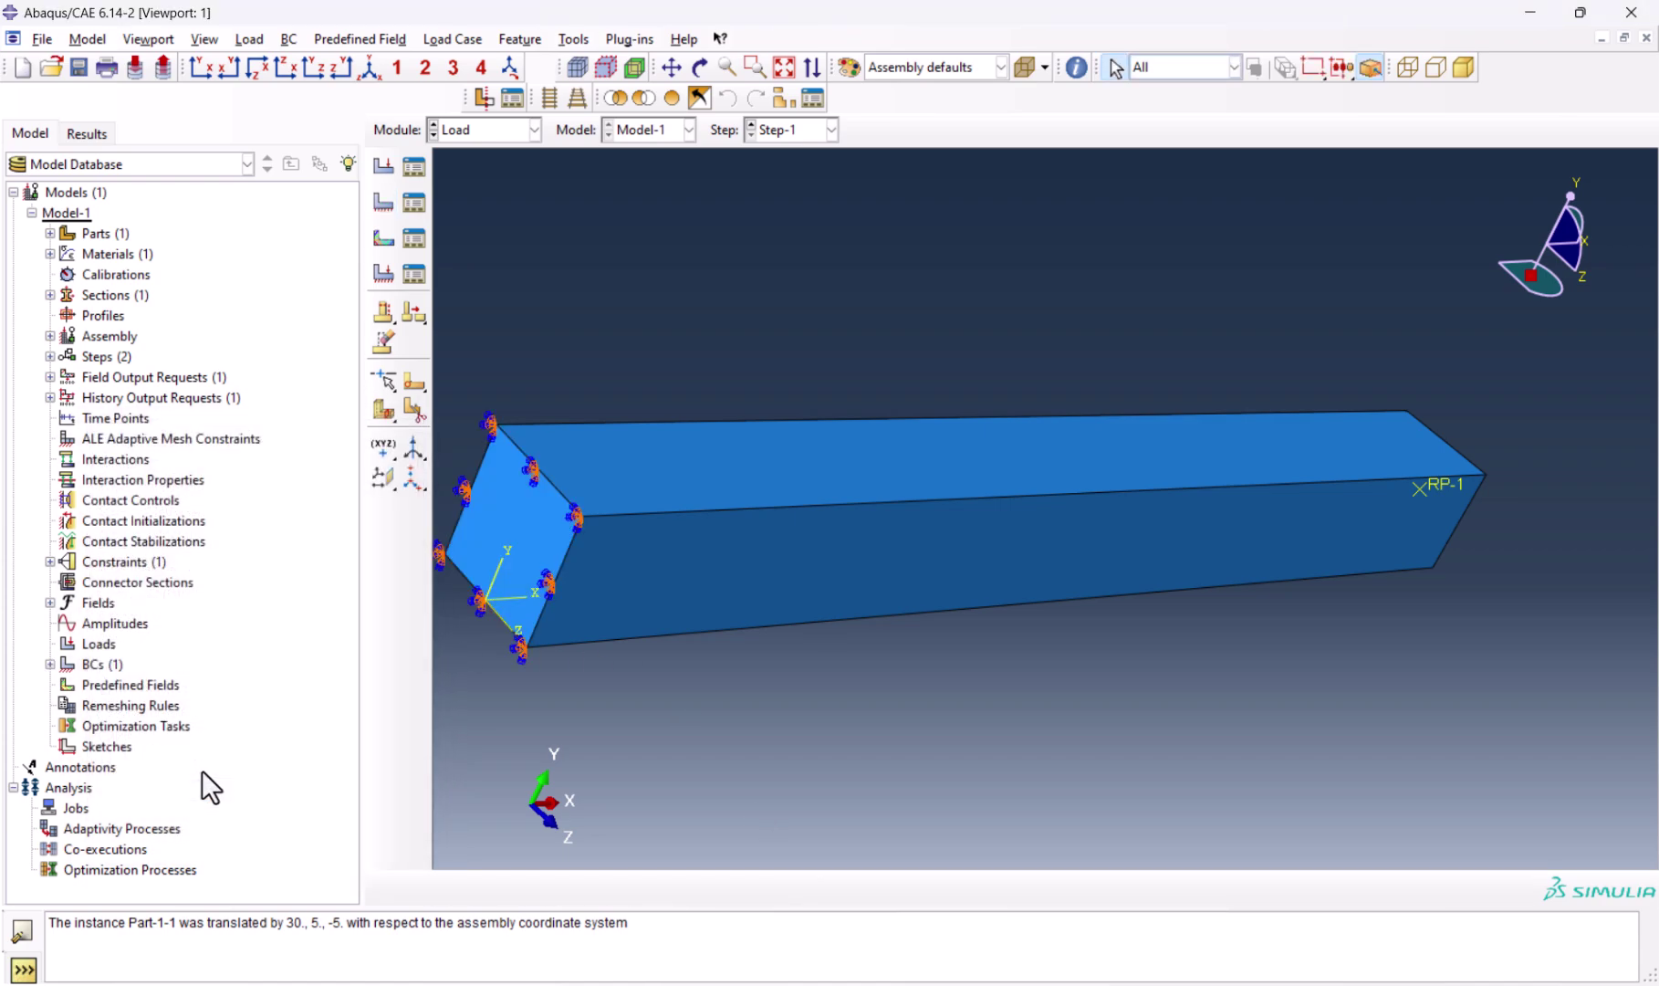
click(372, 64)
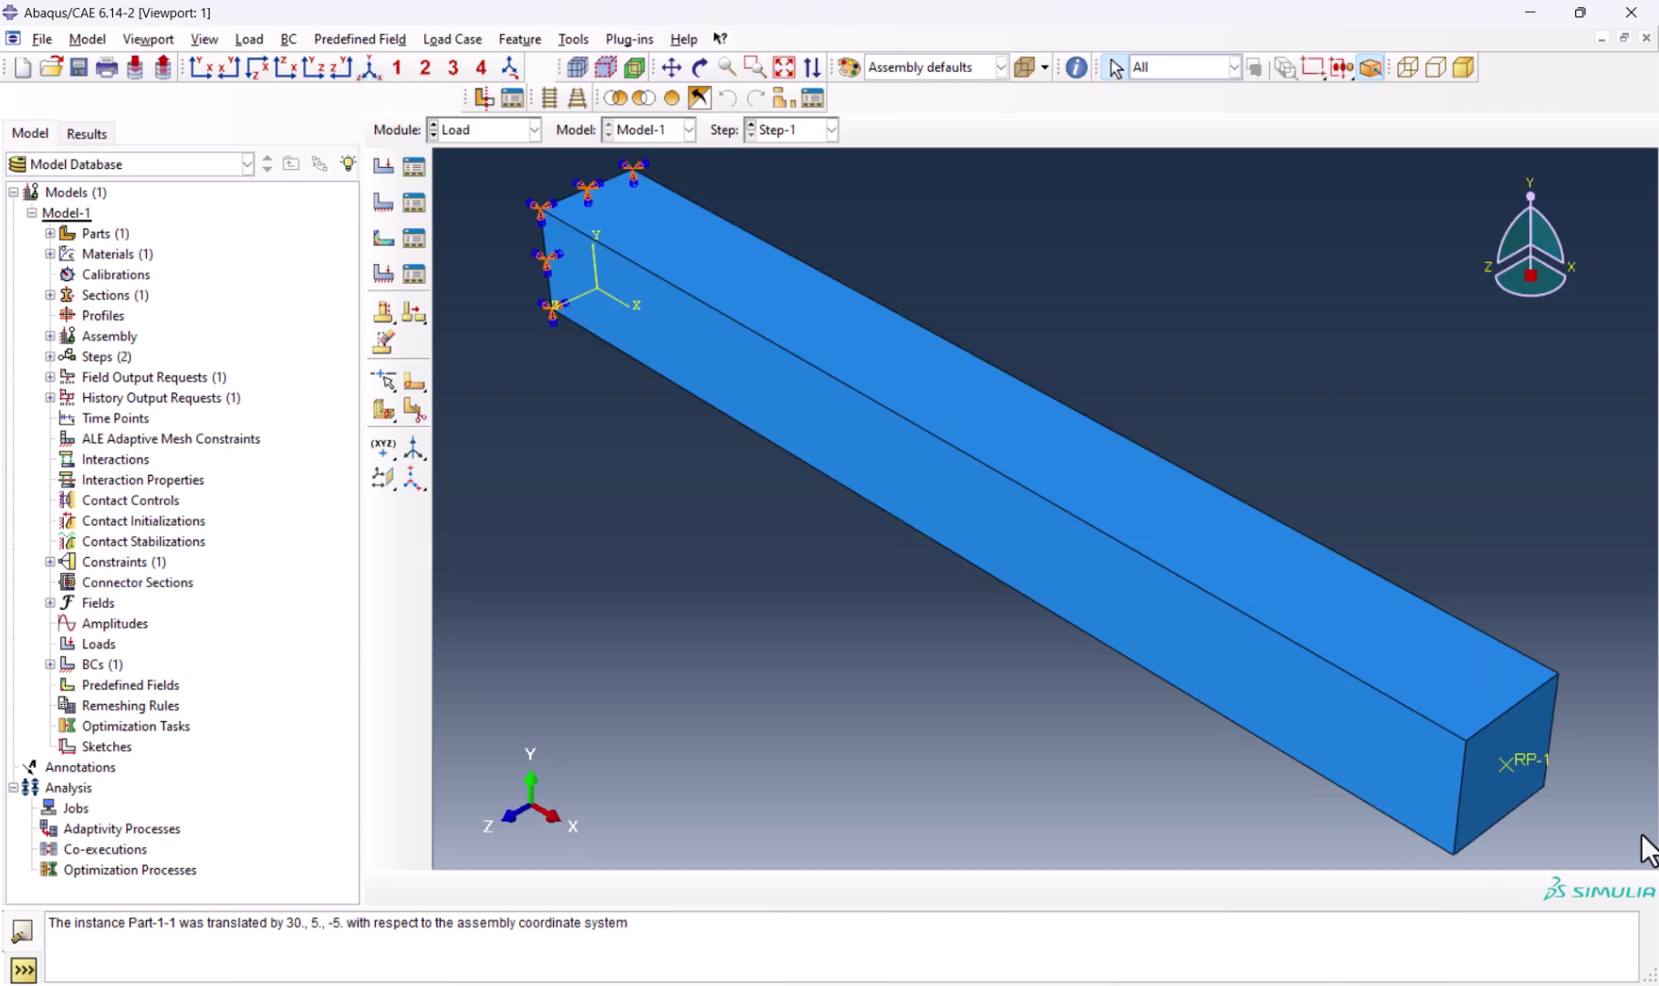
Step: Create a second boundary condition, BC-2, of type Displacement/Rotation on the selected region
click(385, 204)
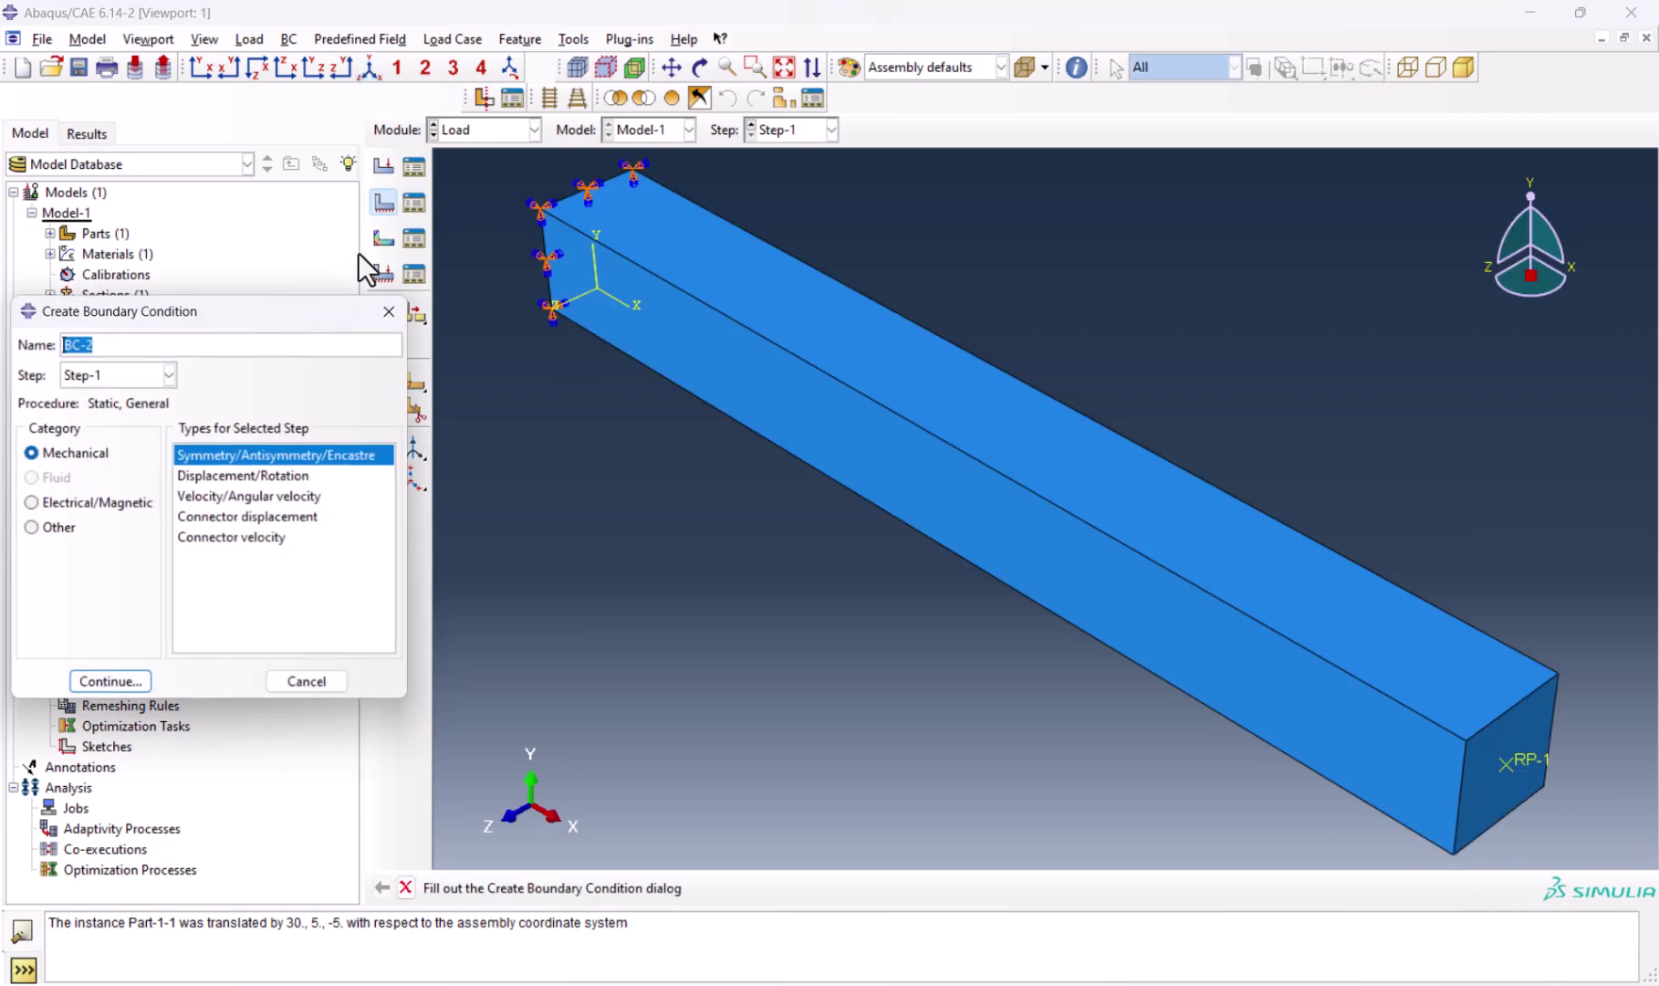
click(232, 474)
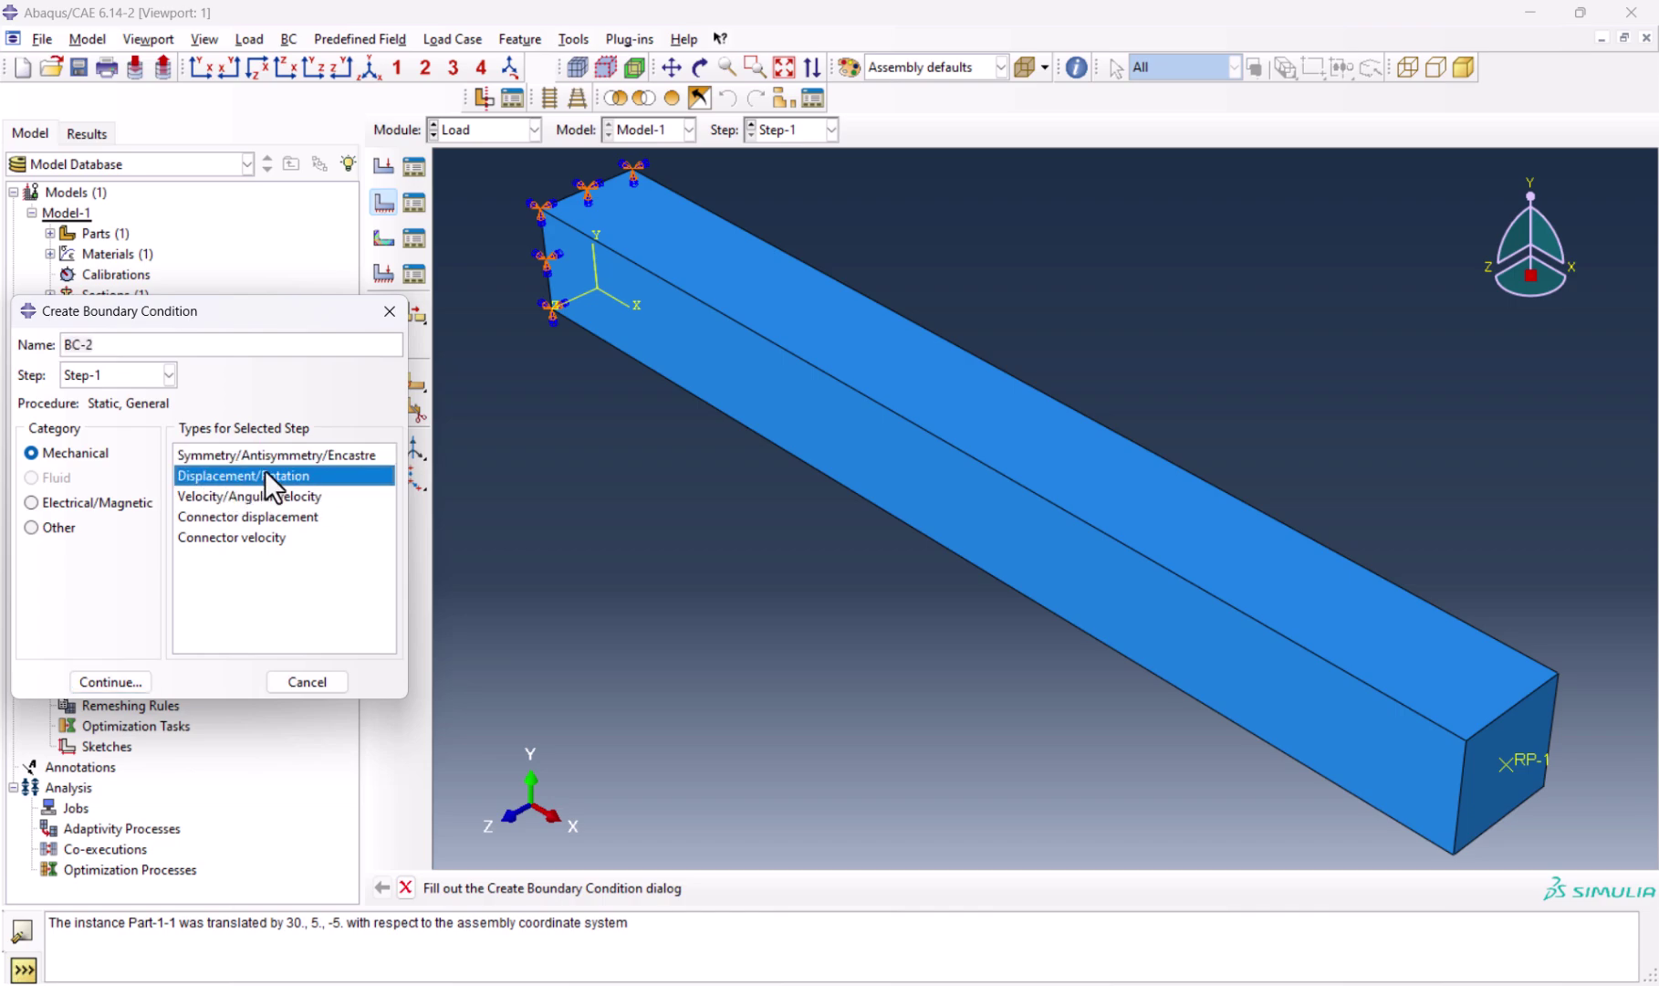
click(129, 684)
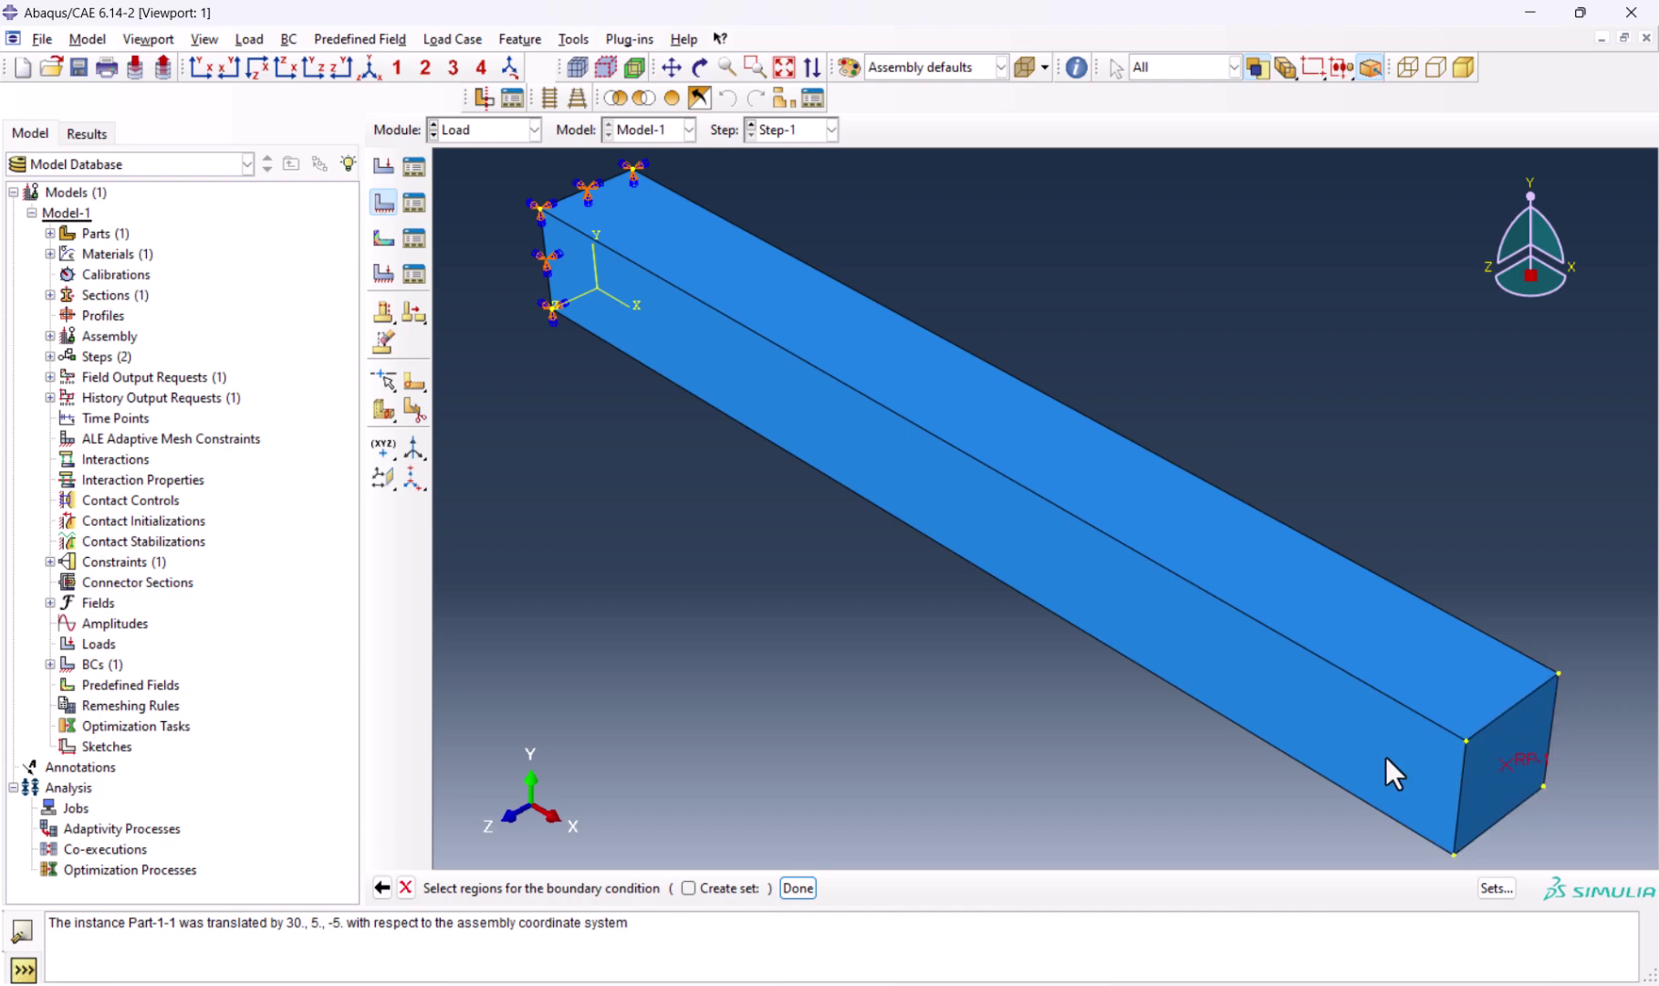
click(796, 887)
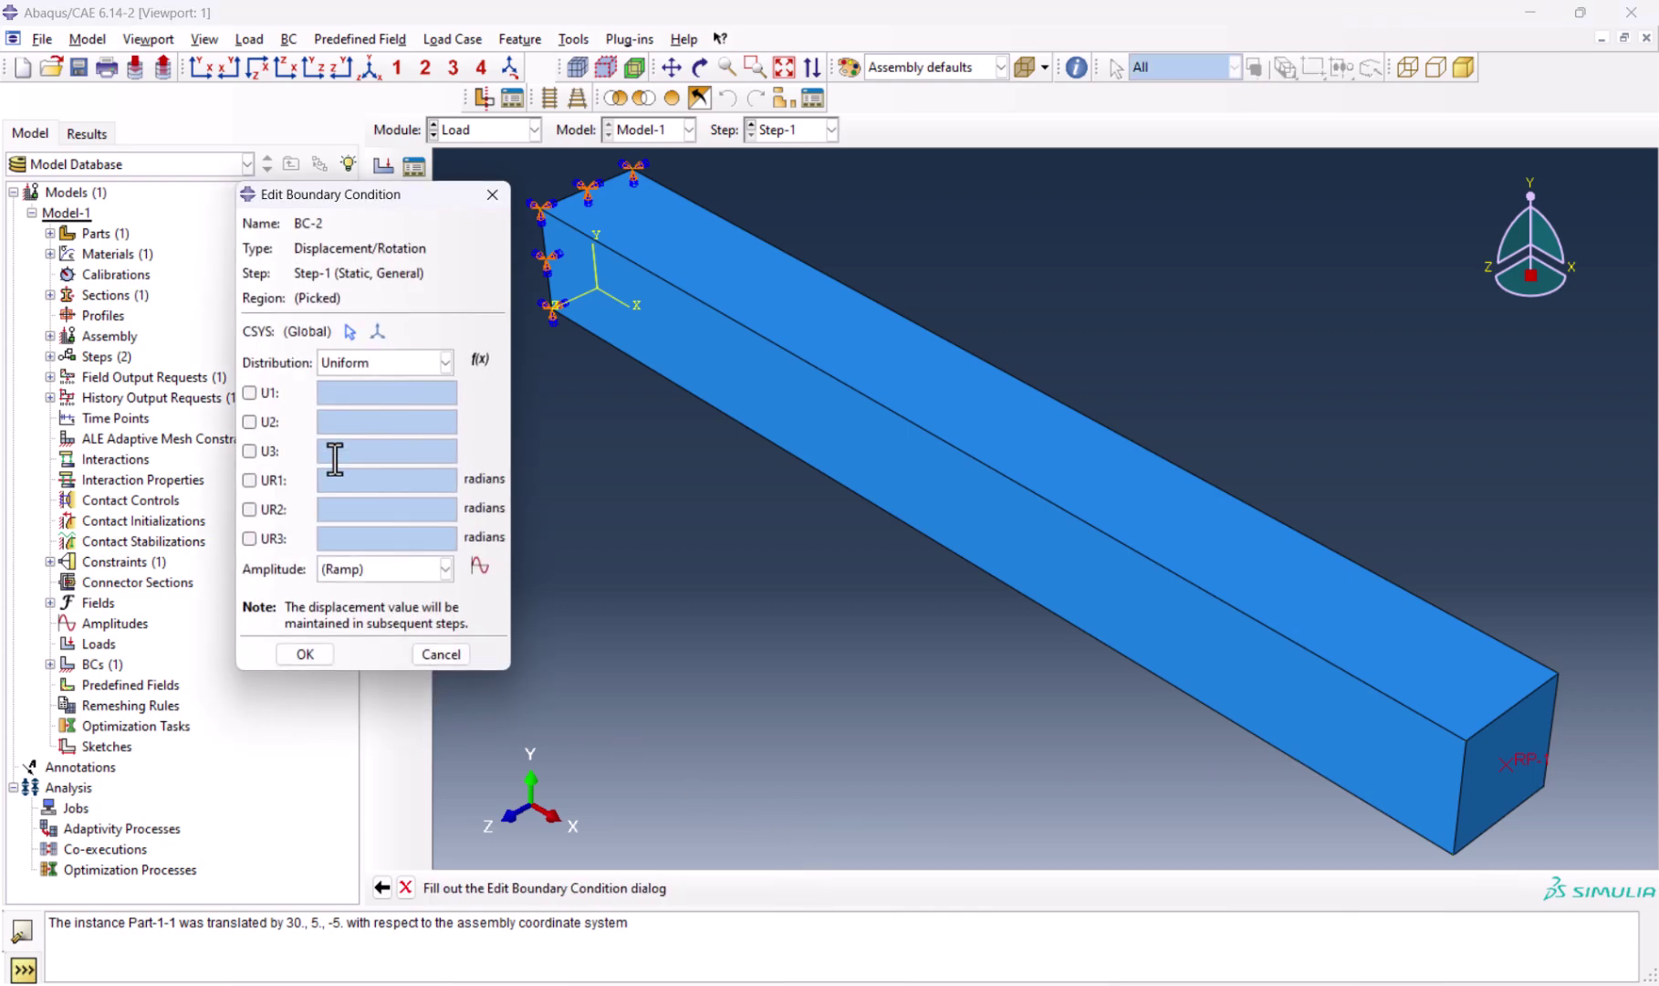
Step: Hold U1, U3 and UR1–UR3 at 0, enter U2 = 1, and check the Amplitude list
click(266, 398)
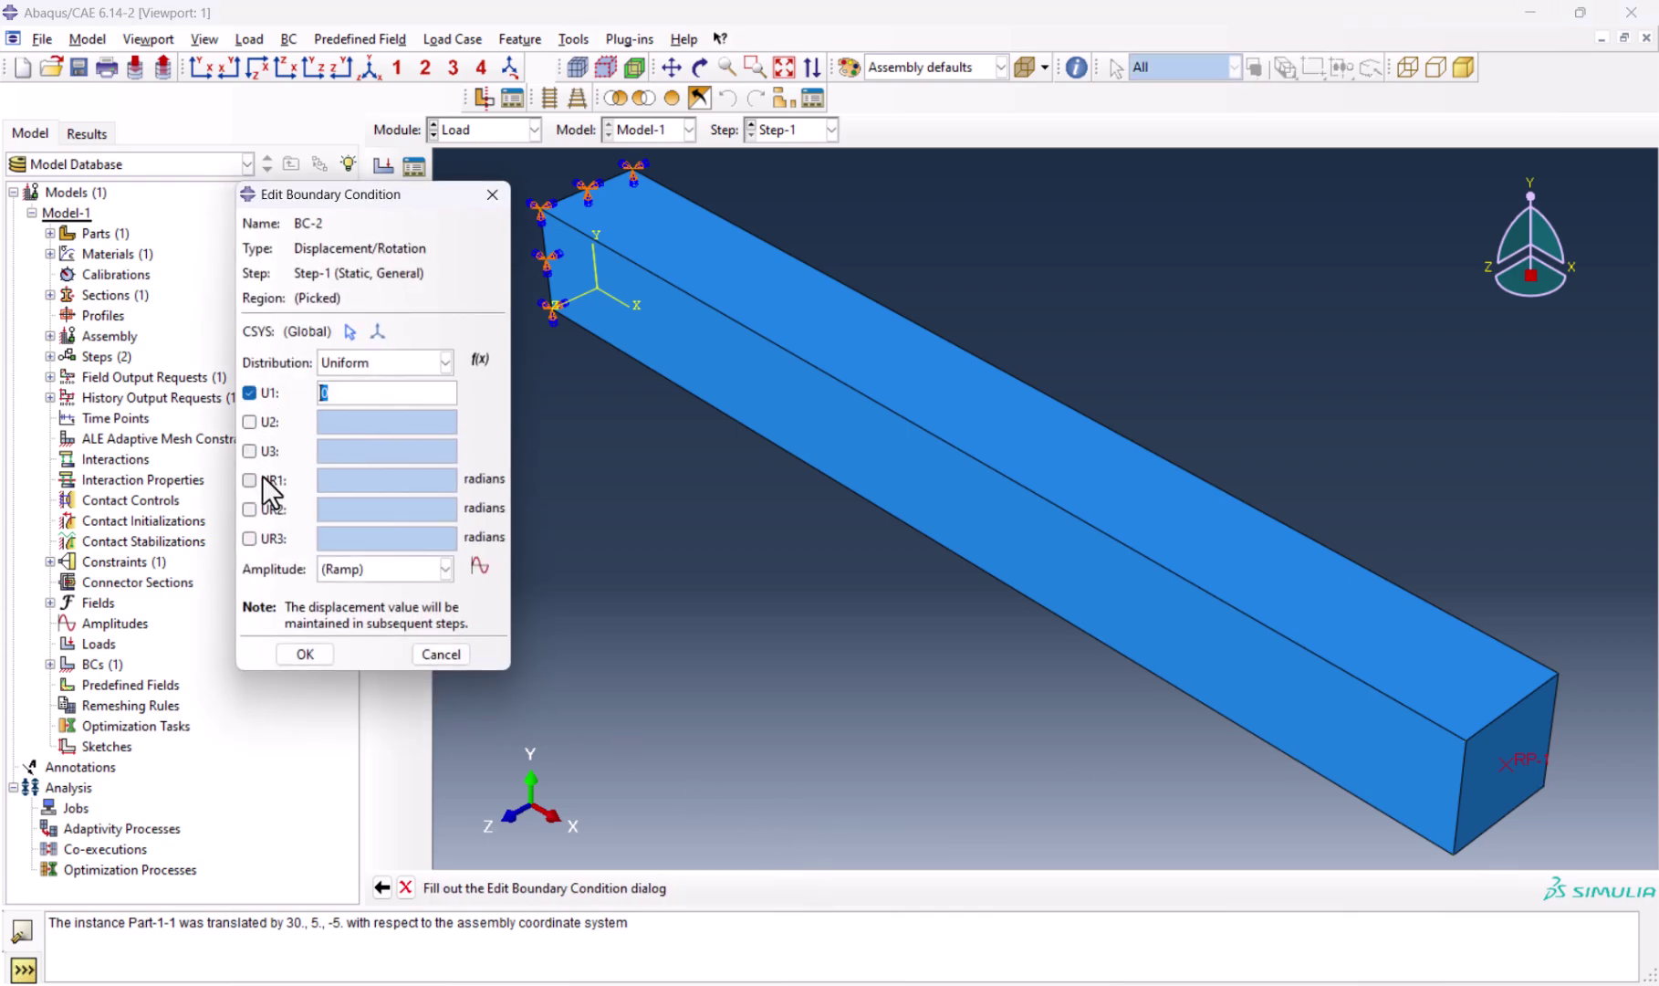
click(260, 478)
click(250, 508)
click(250, 539)
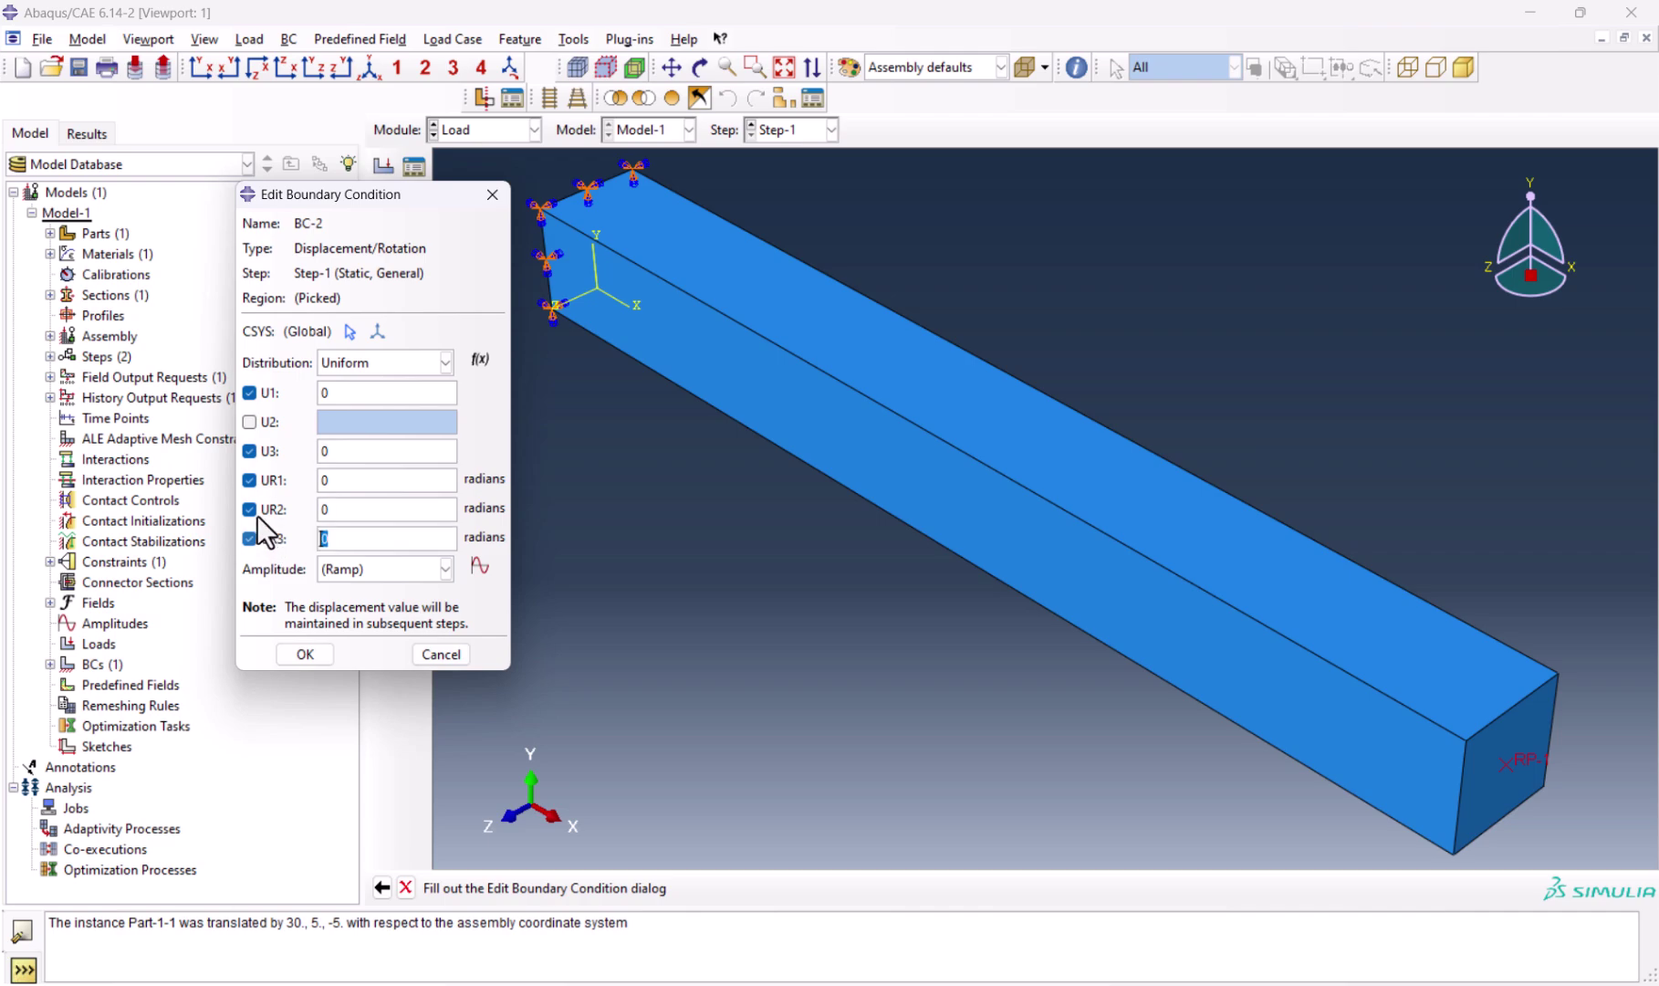
click(252, 421)
click(373, 425)
key(BackSpace)
text(1)
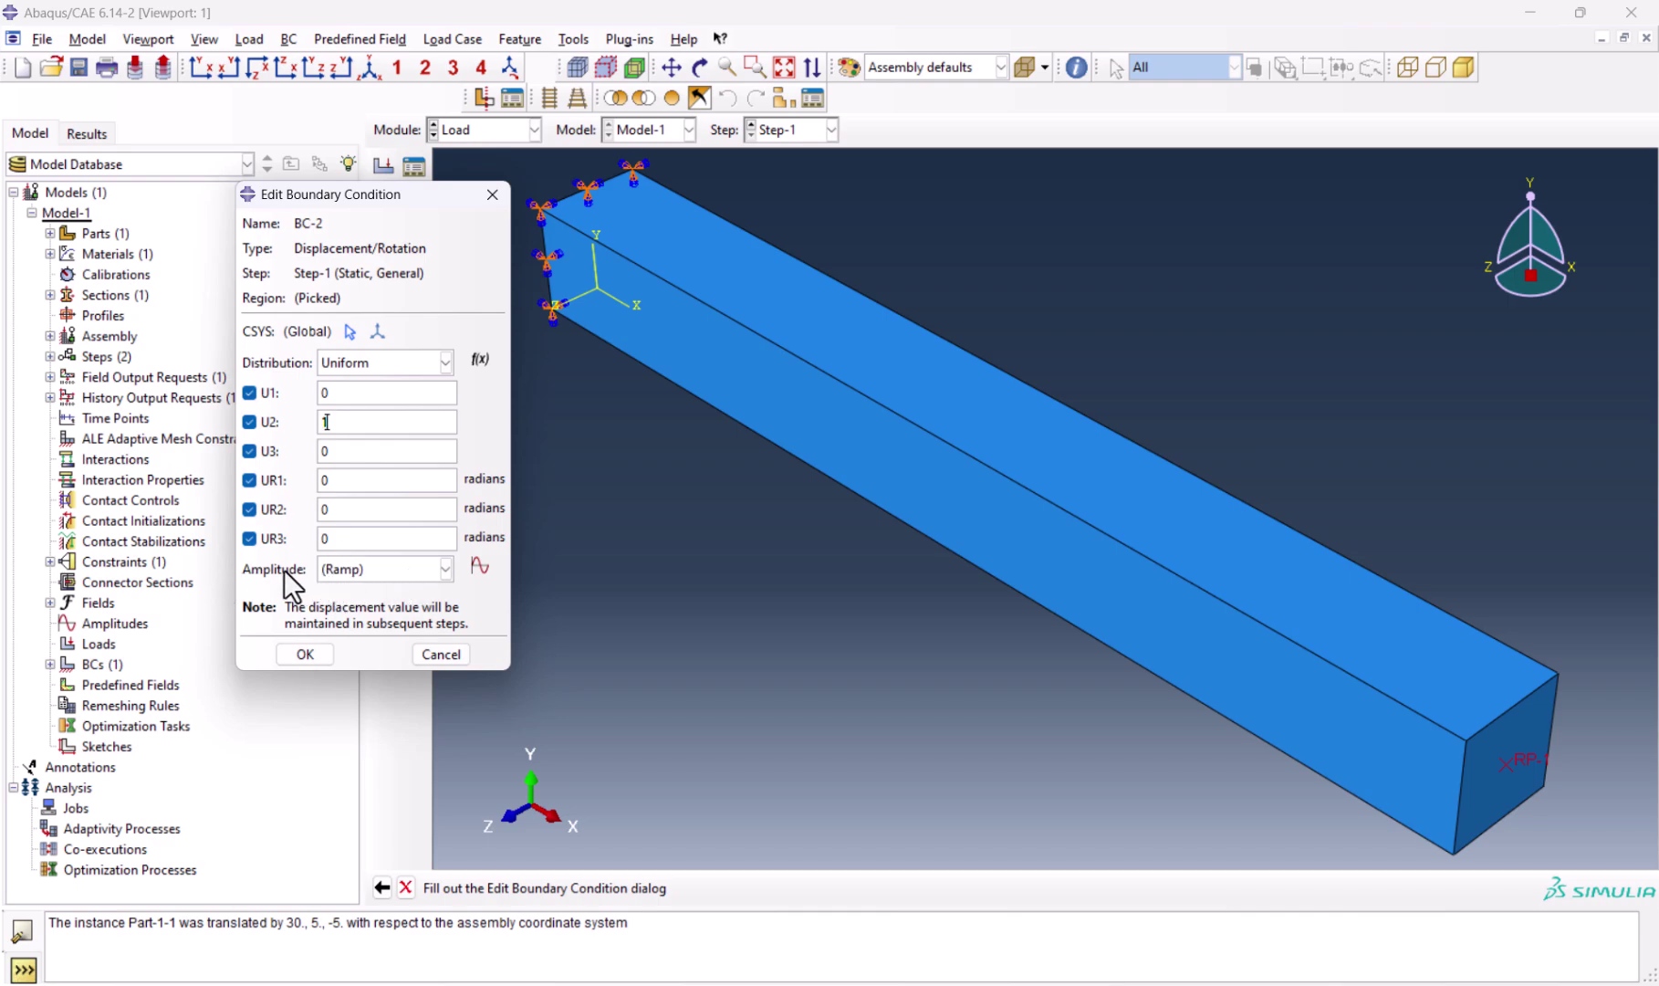
click(372, 570)
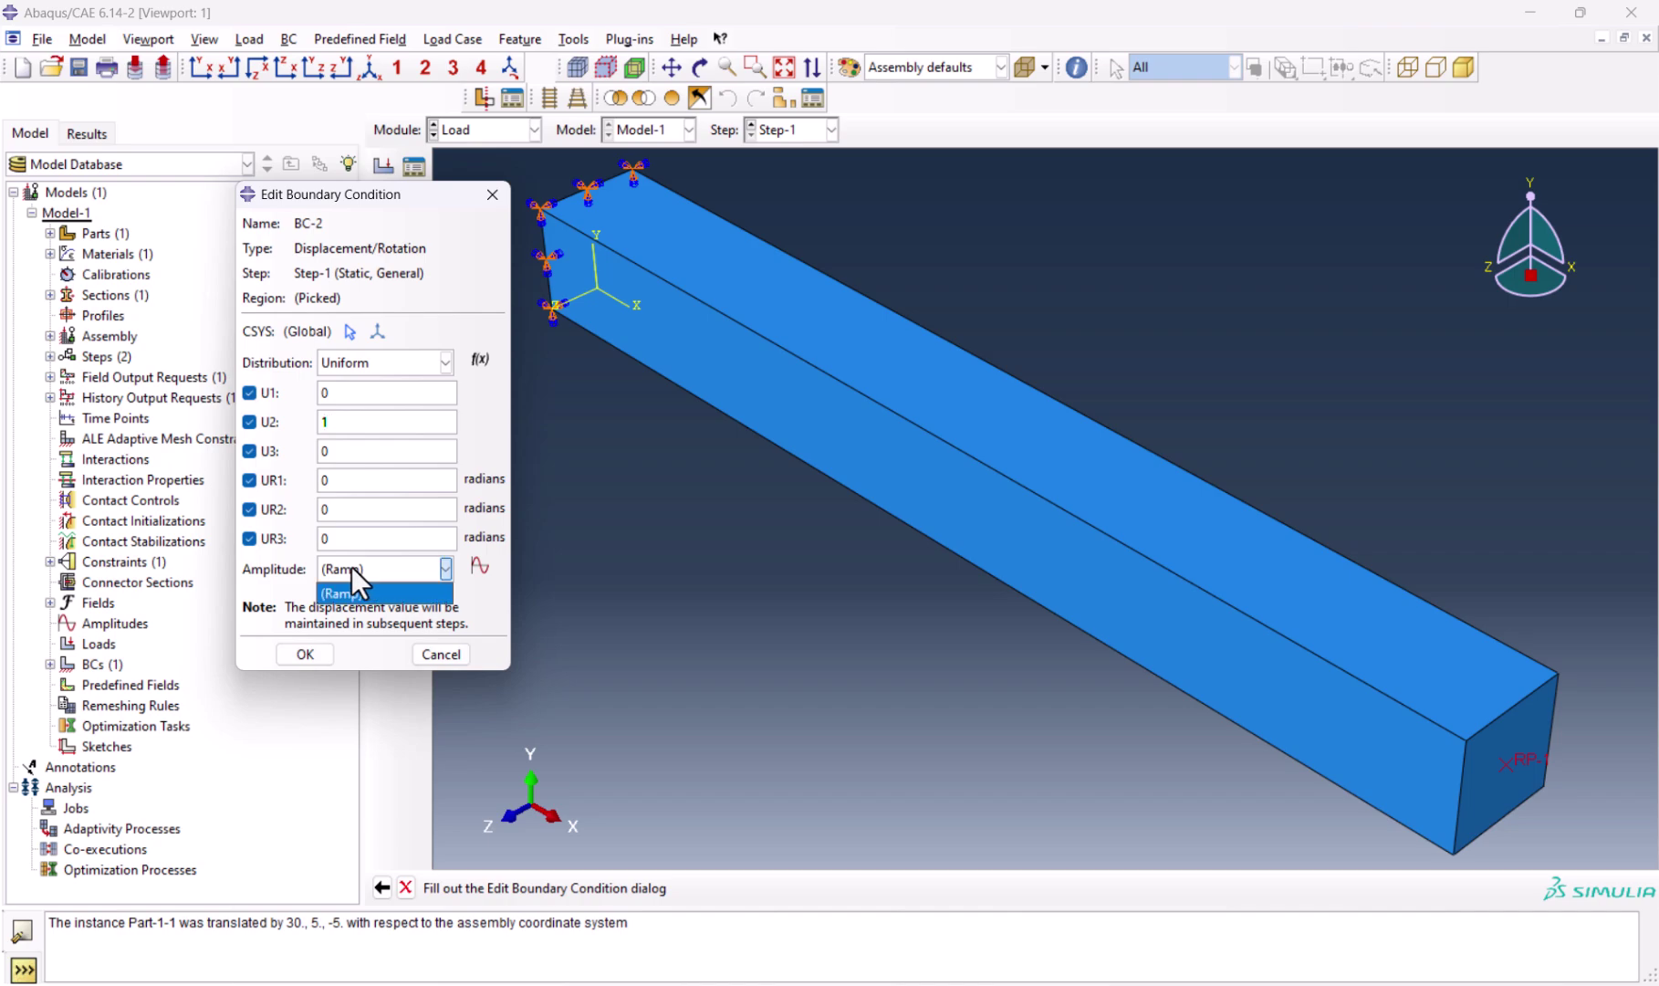
click(357, 585)
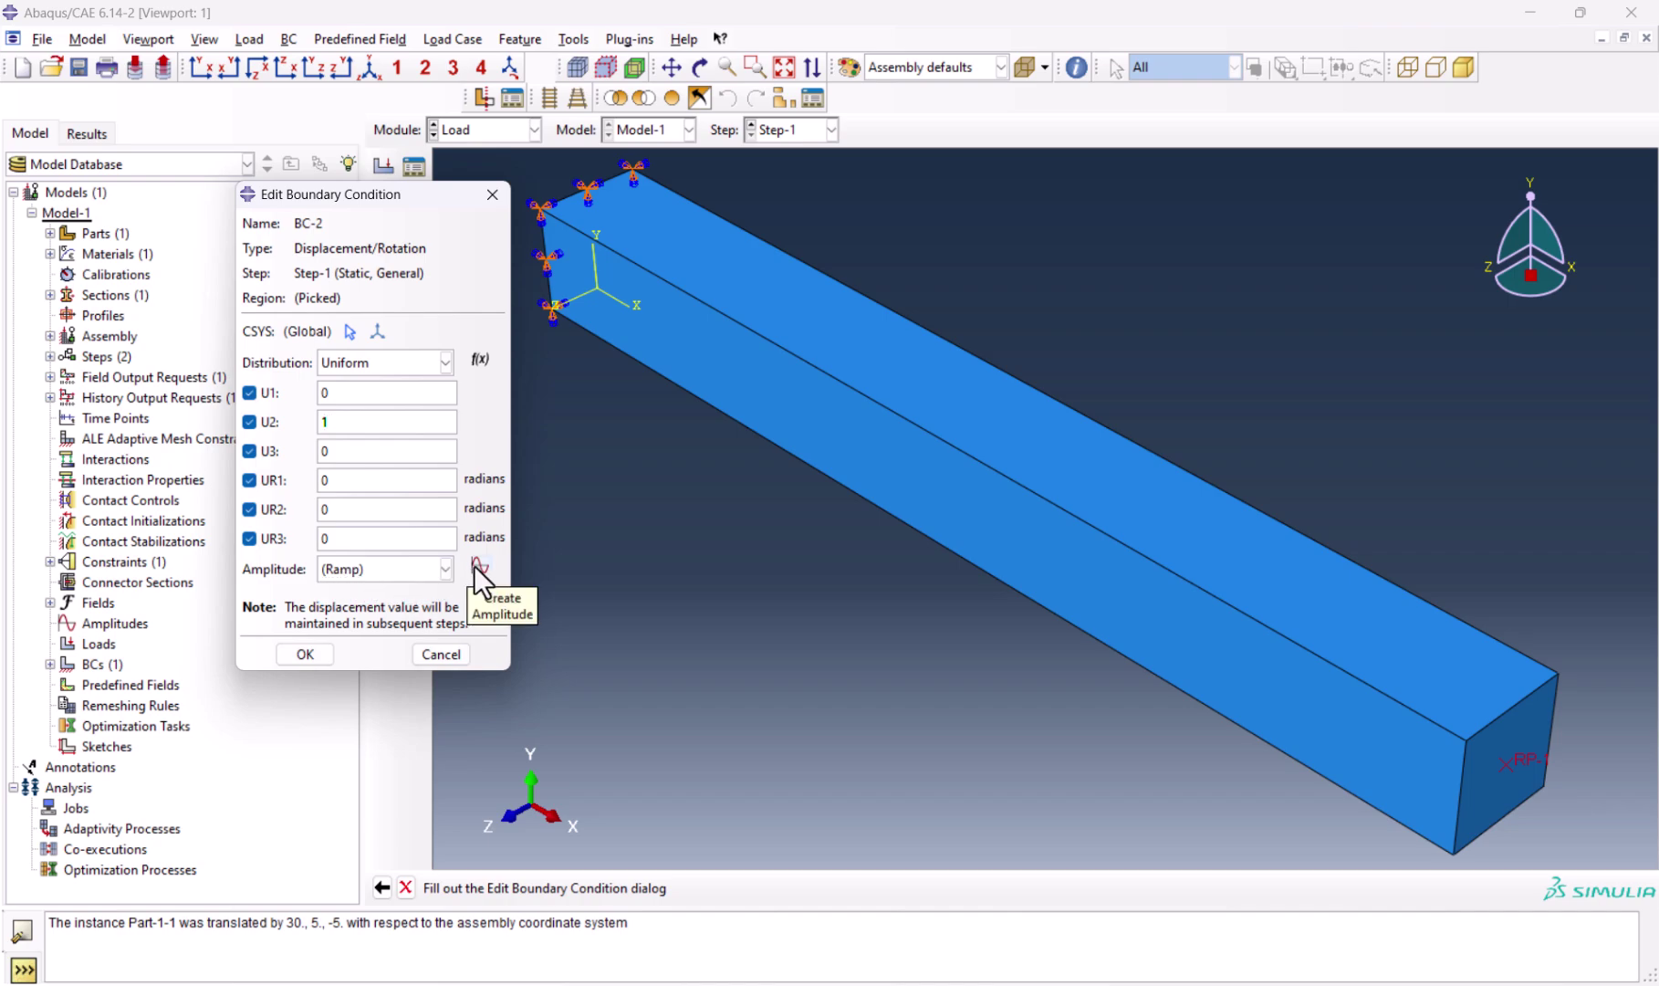
Step: Start the tabular Cyclic Load amplitude and copy the D2:E12 time–amplitude rows from Excel
click(472, 567)
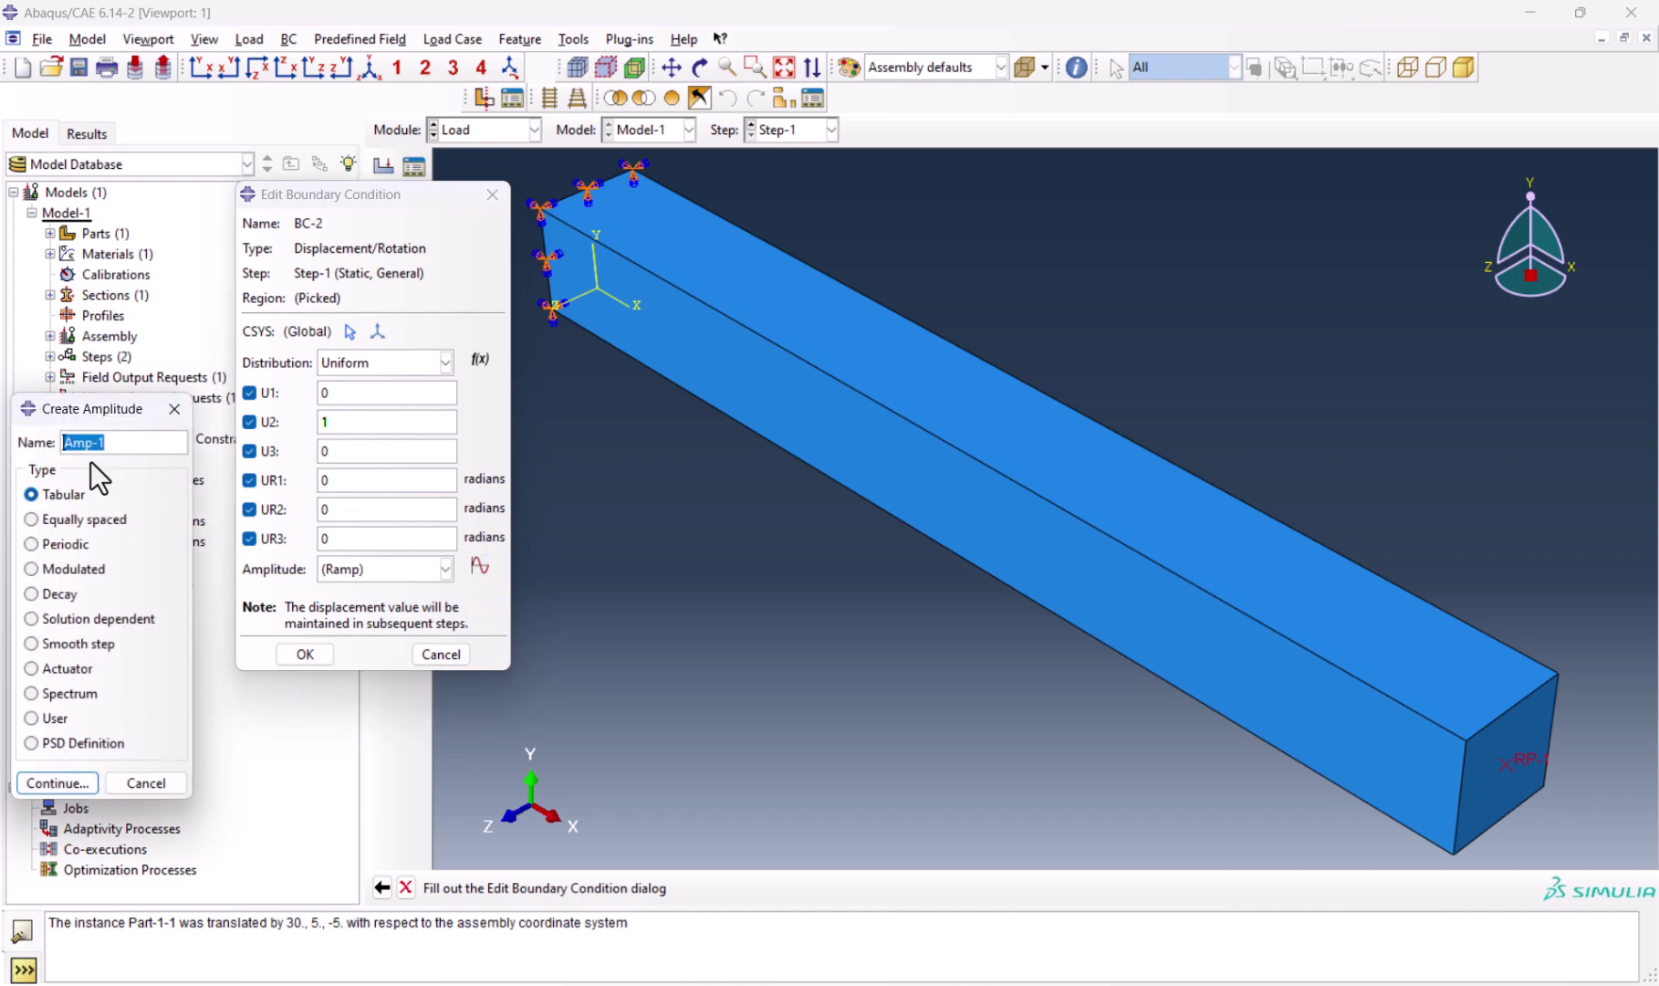
text(Cy)
text(clic Load)
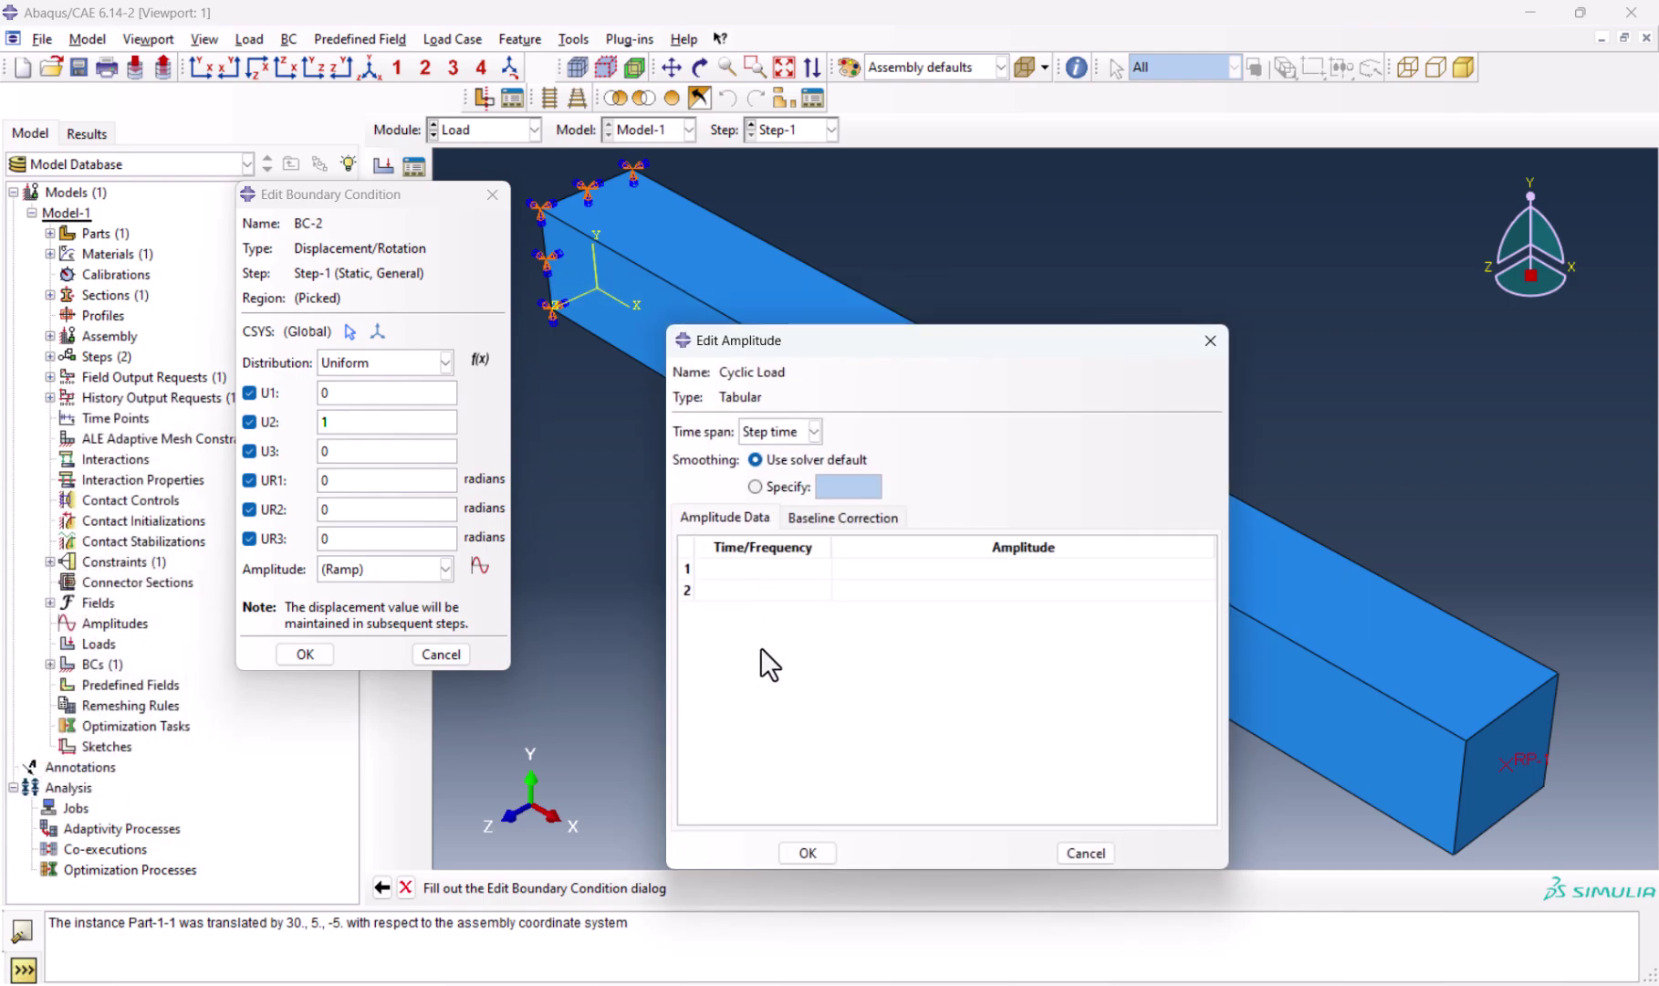
click(987, 979)
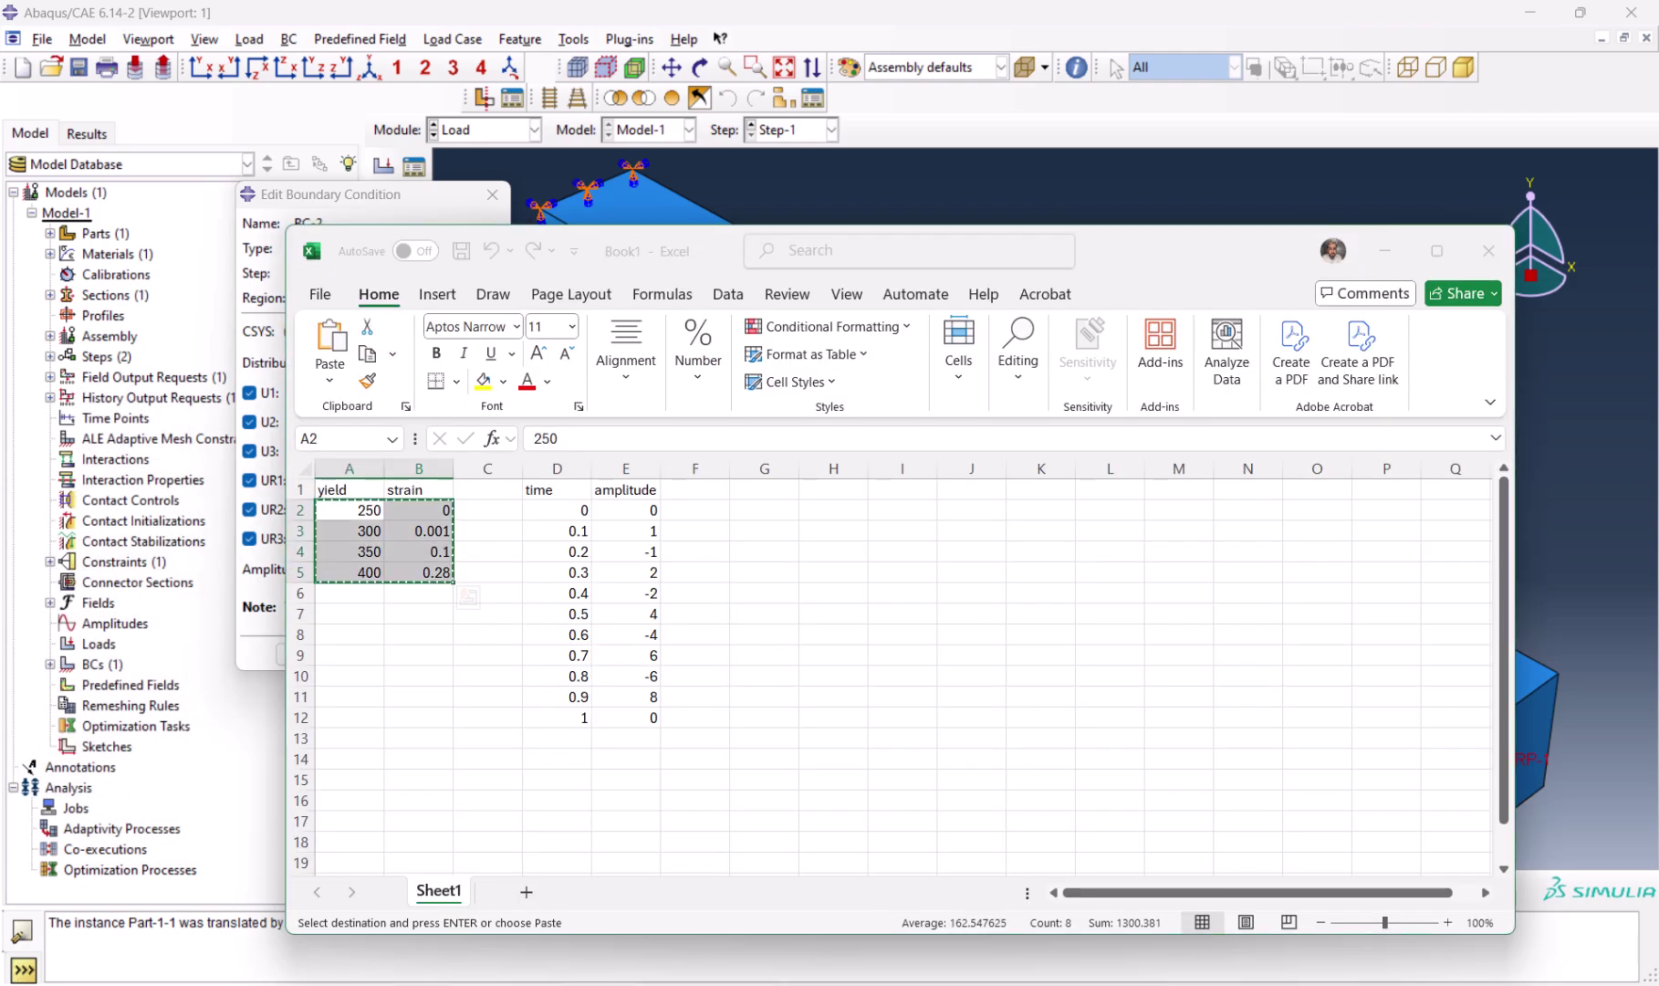
drag(570, 510, 644, 712)
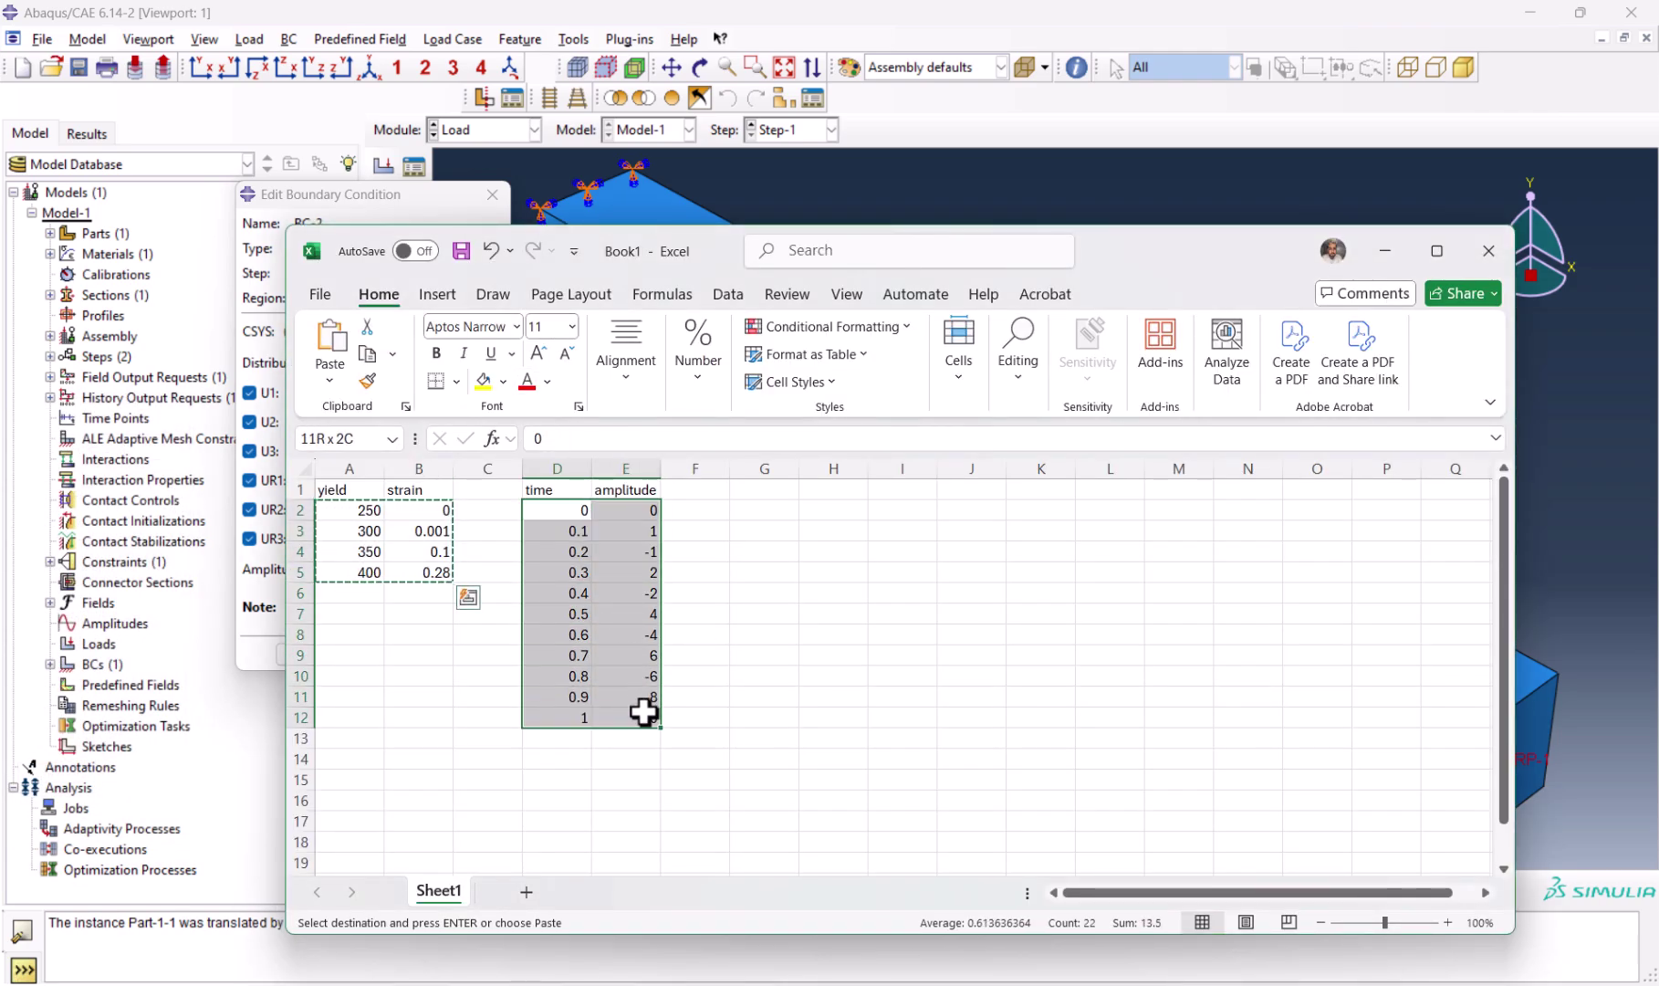
key(ctrl+c)
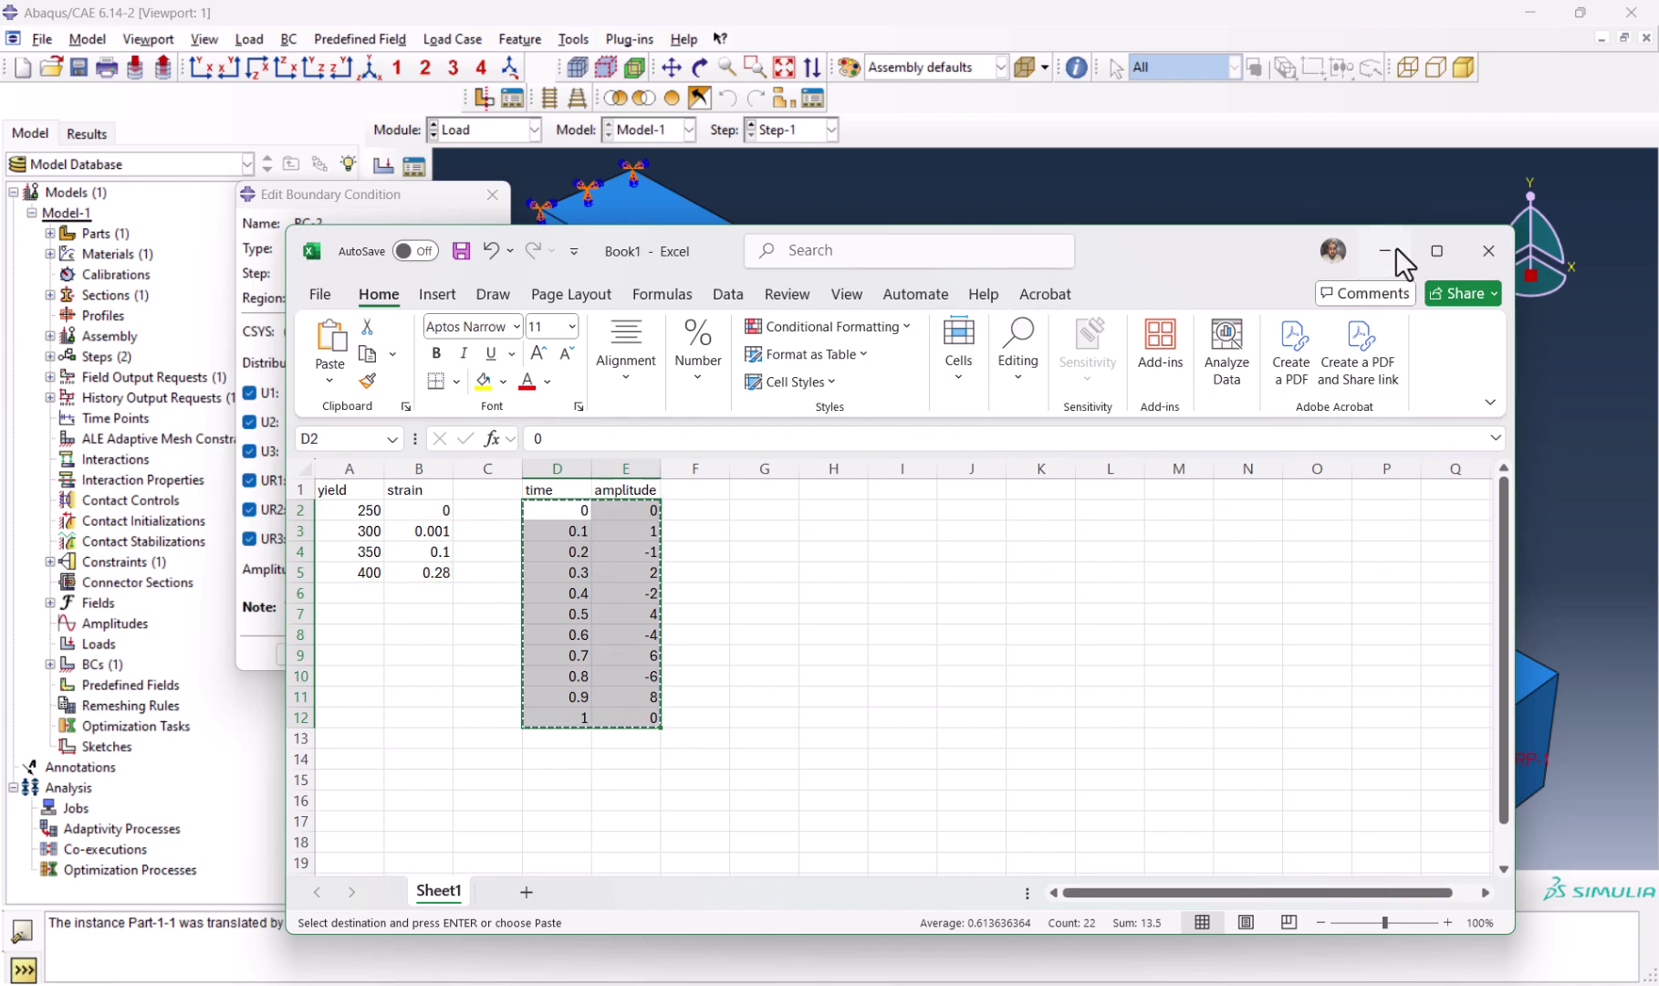
click(1397, 247)
Step: Paste the 11 Excel rows into the Cyclic Load amplitude table, verify them, and confirm
click(818, 569)
key(ctrl+v)
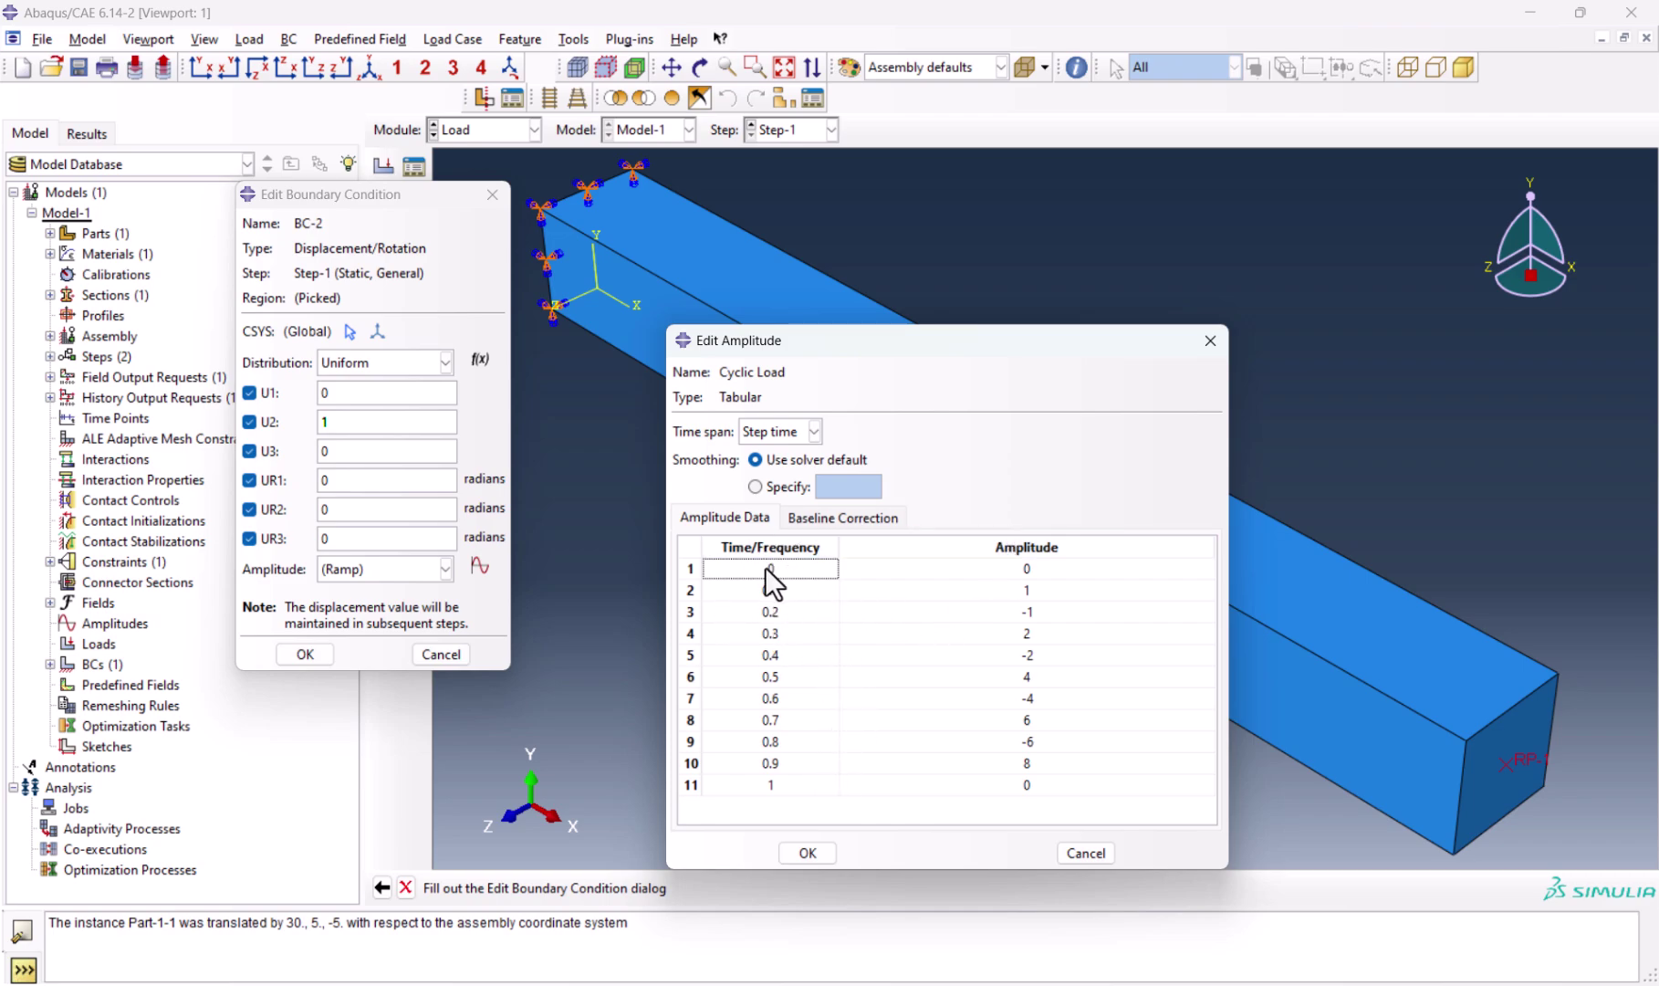
click(999, 567)
click(786, 585)
click(1019, 590)
click(795, 633)
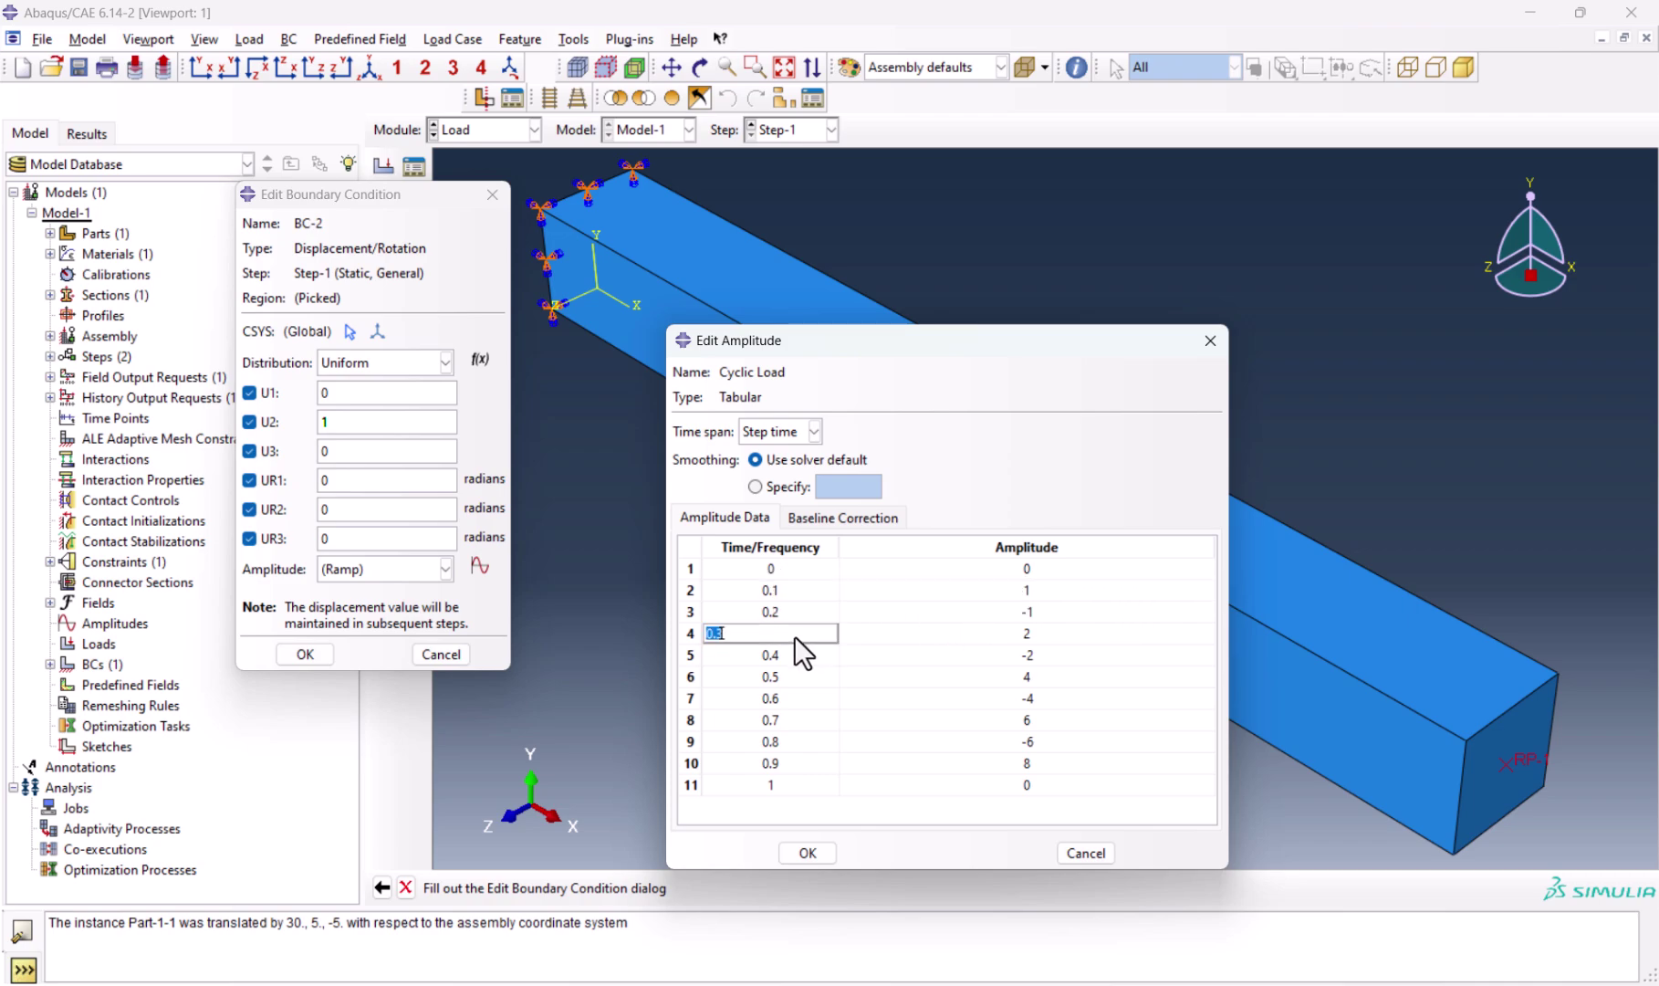
click(1003, 632)
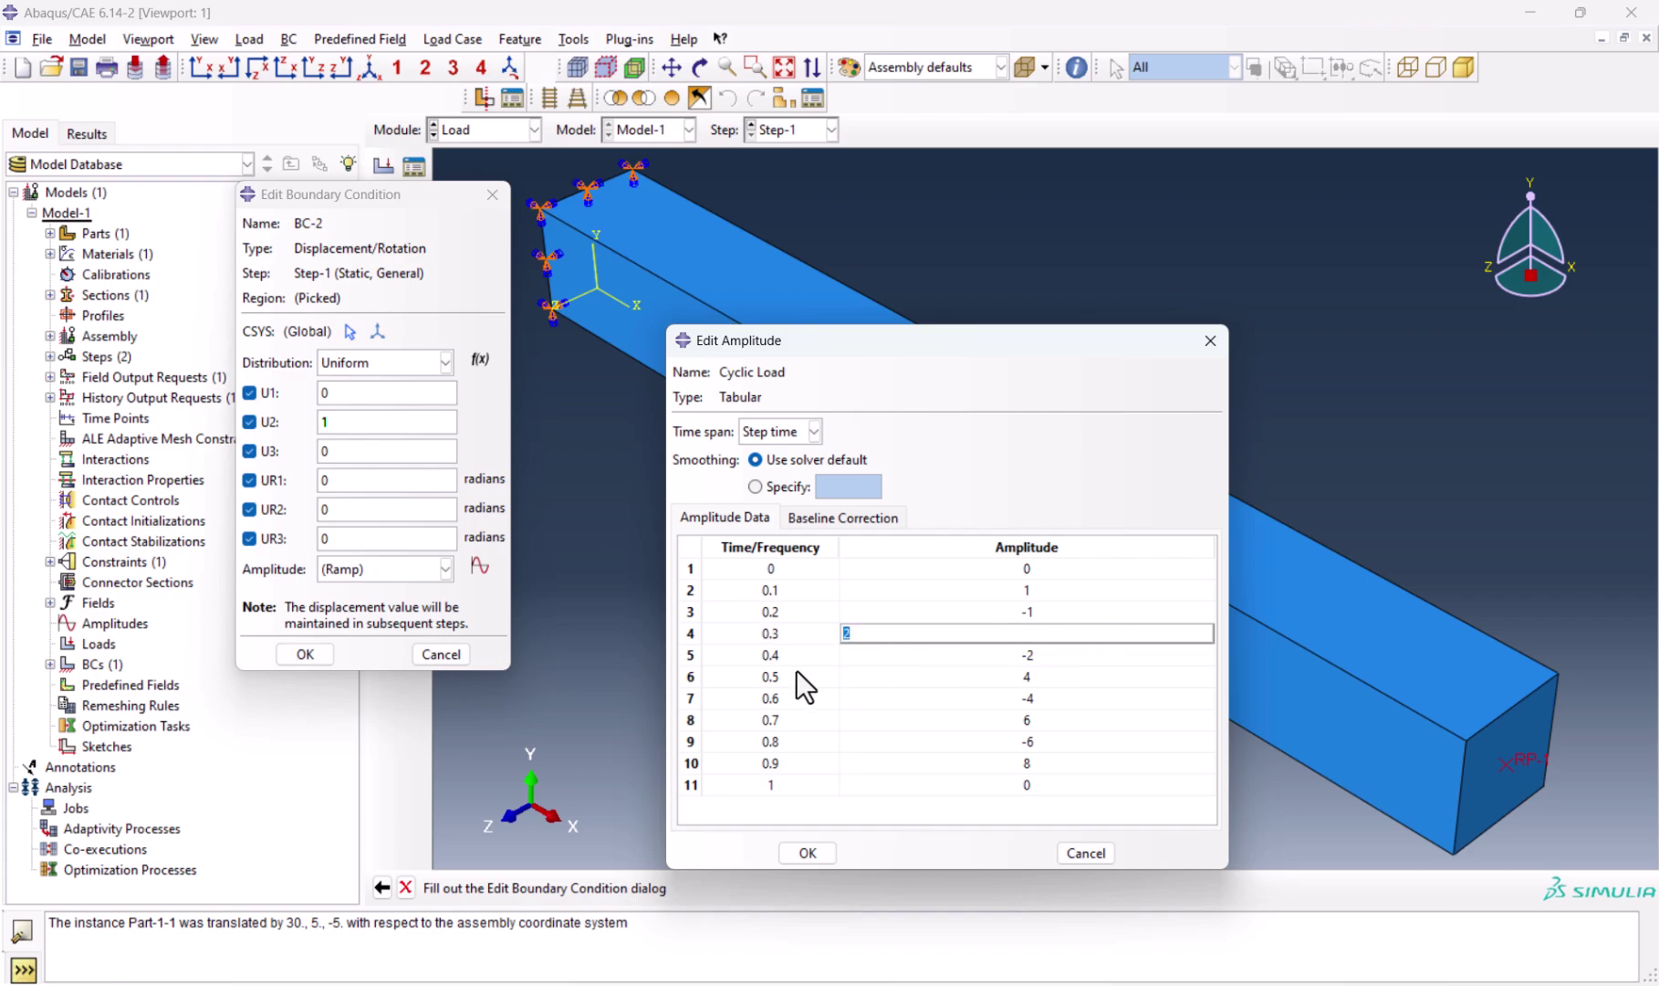
click(809, 852)
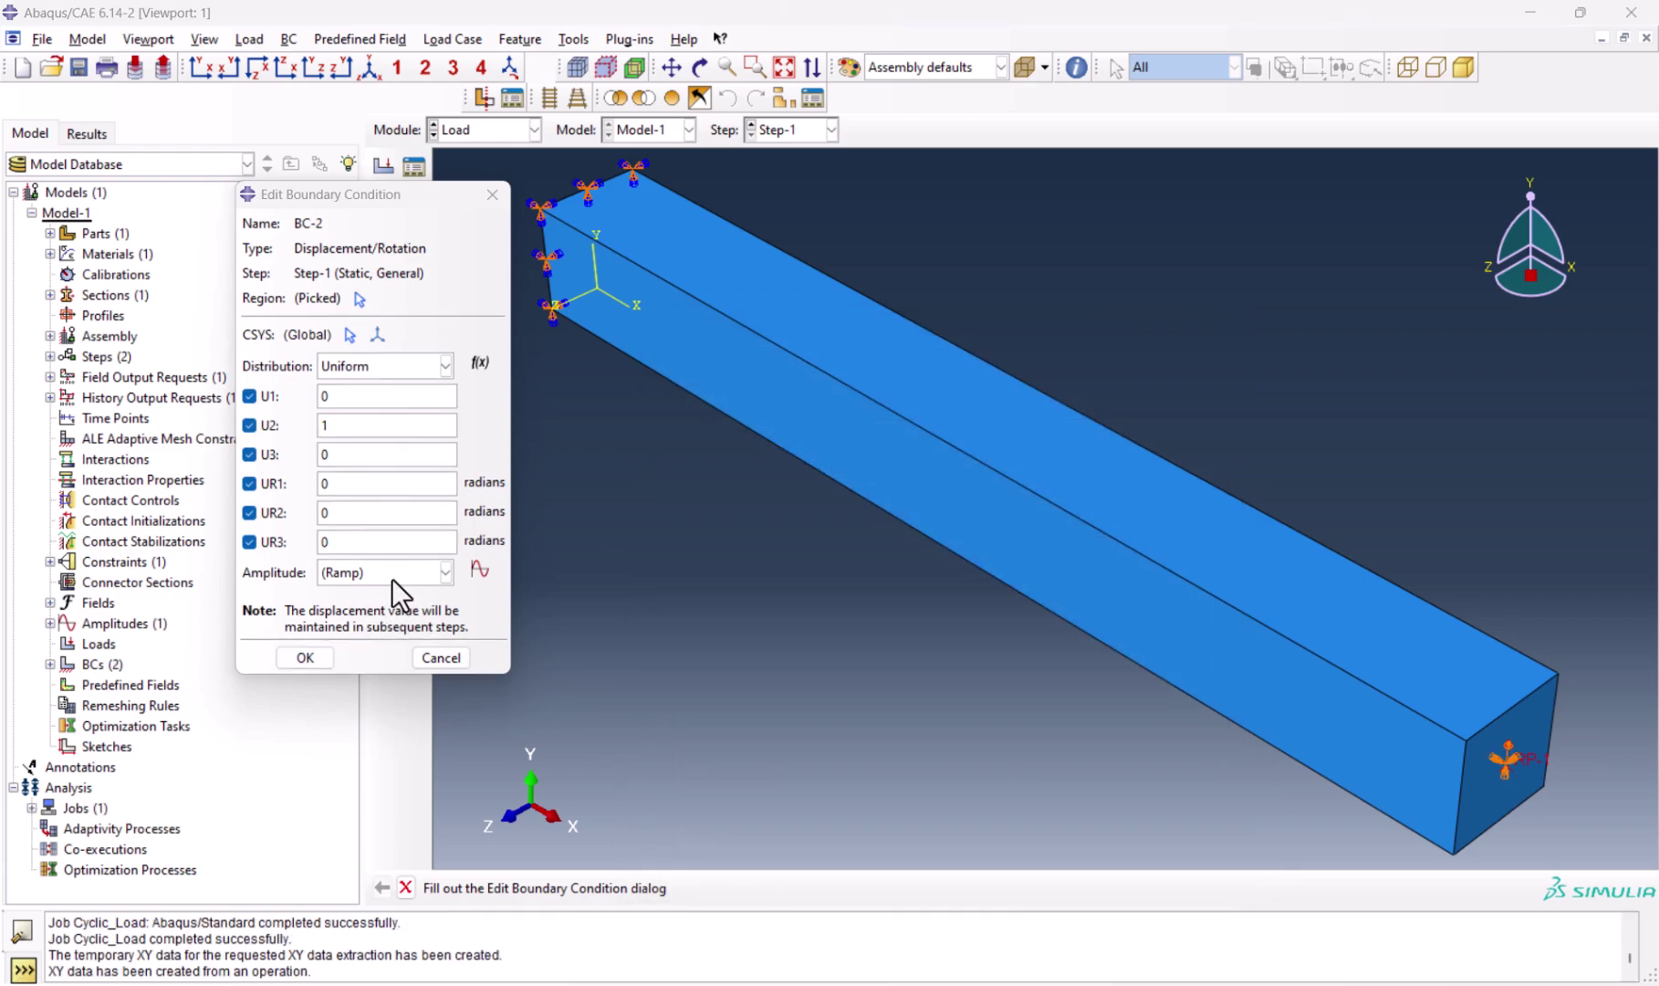
Step: Assign the Cyclic Load amplitude to BC-2 and confirm the boundary condition
click(392, 575)
click(372, 616)
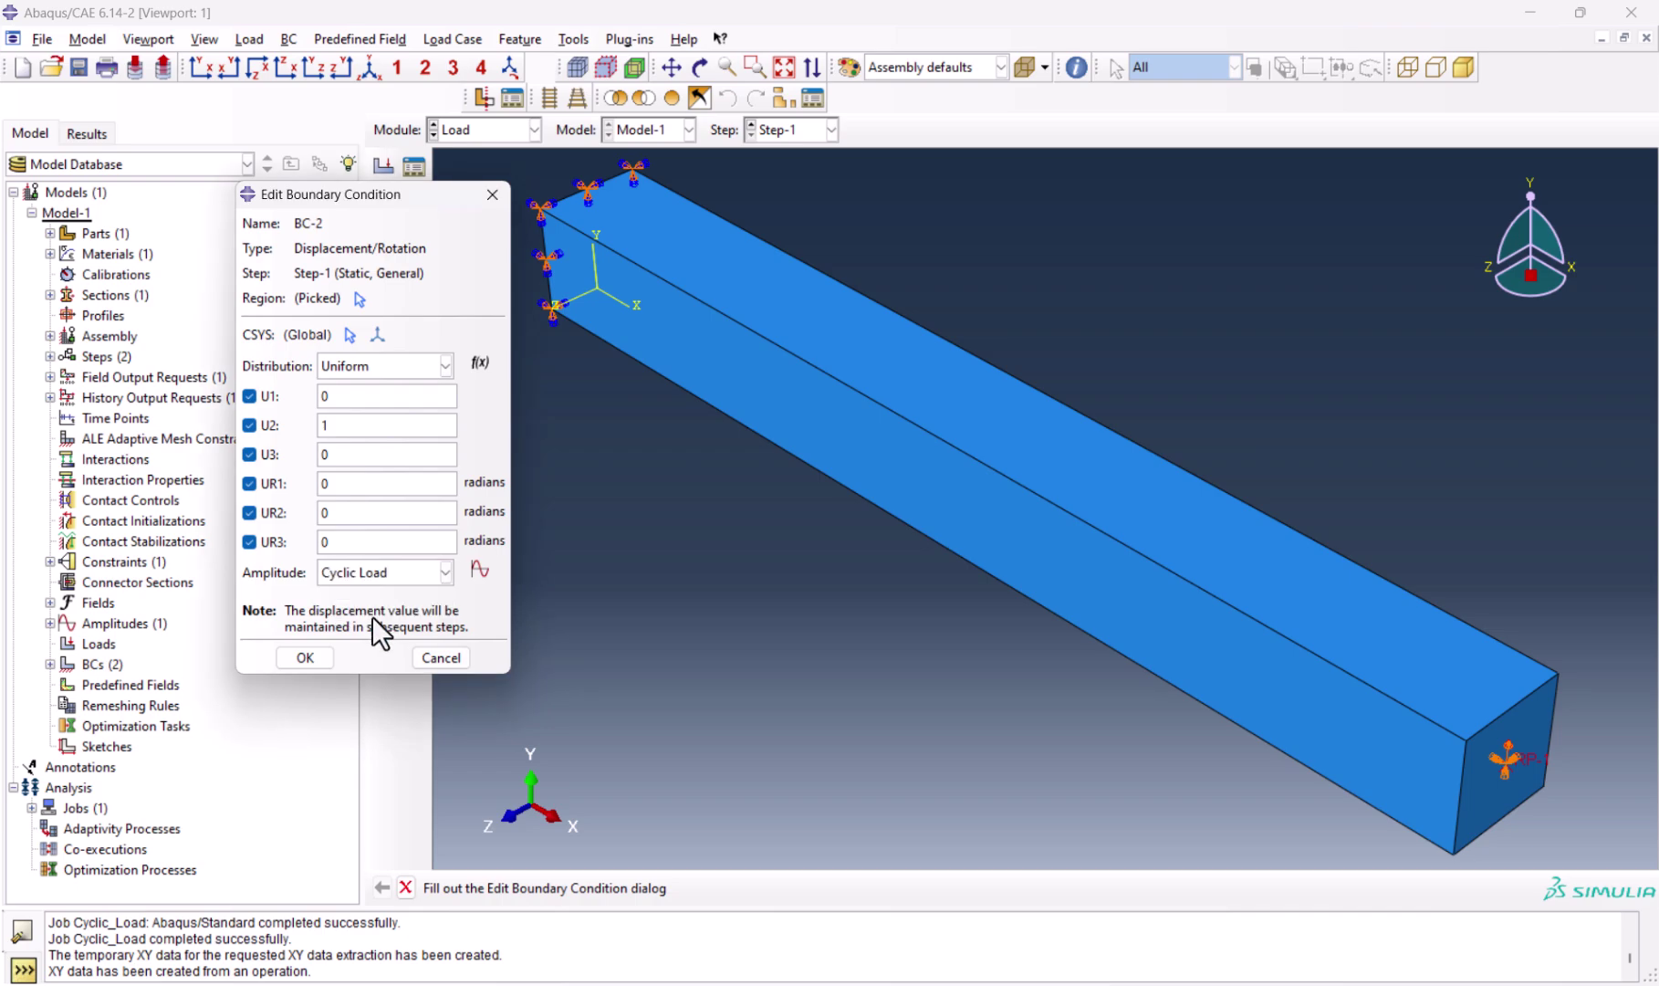
click(306, 657)
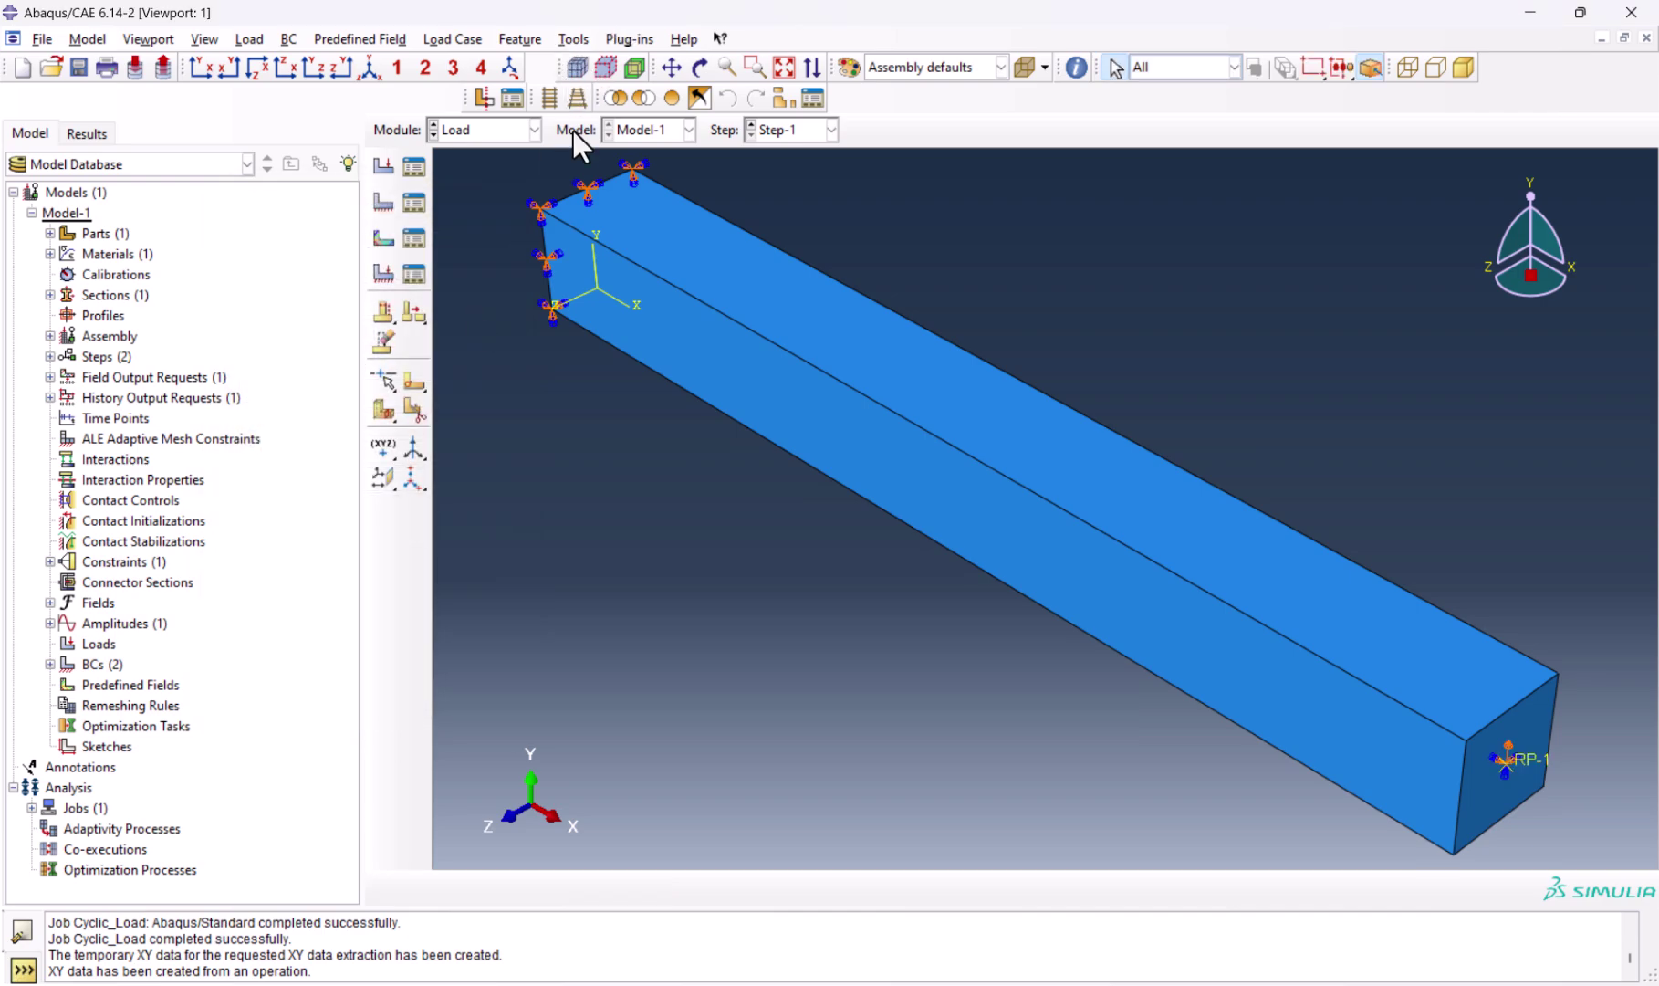
Step: In the Mesh module, seed Part-1-1 globally and mesh it into 1250 hexahedral elements
click(493, 135)
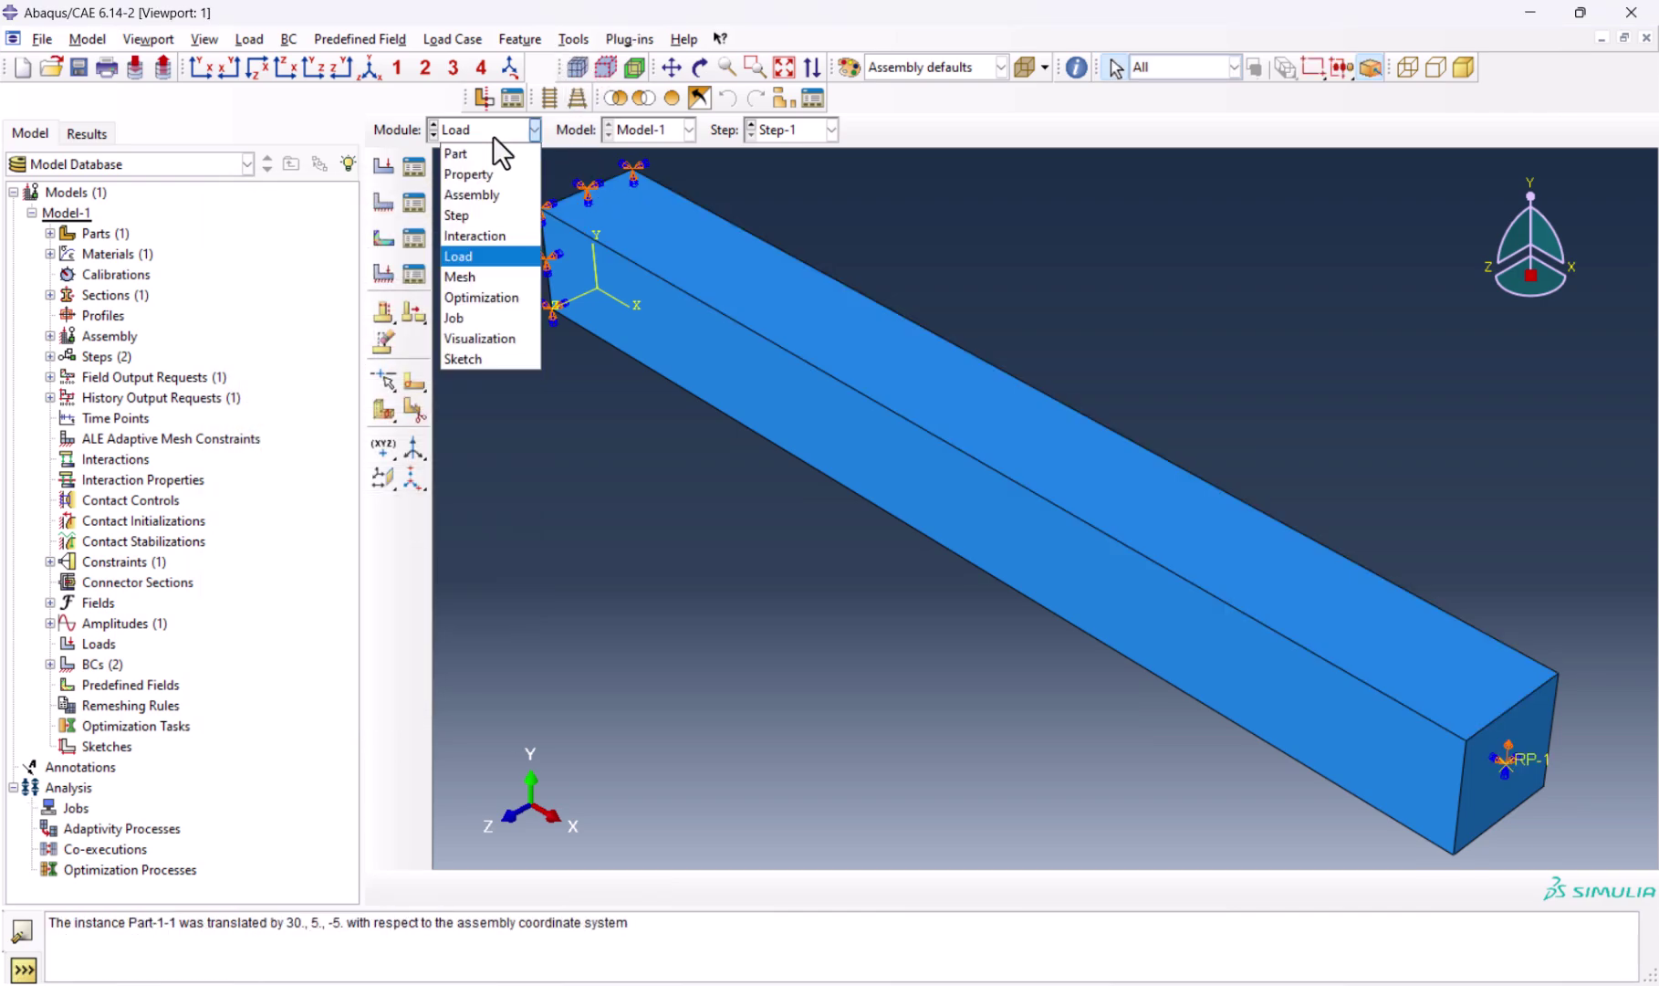
click(462, 276)
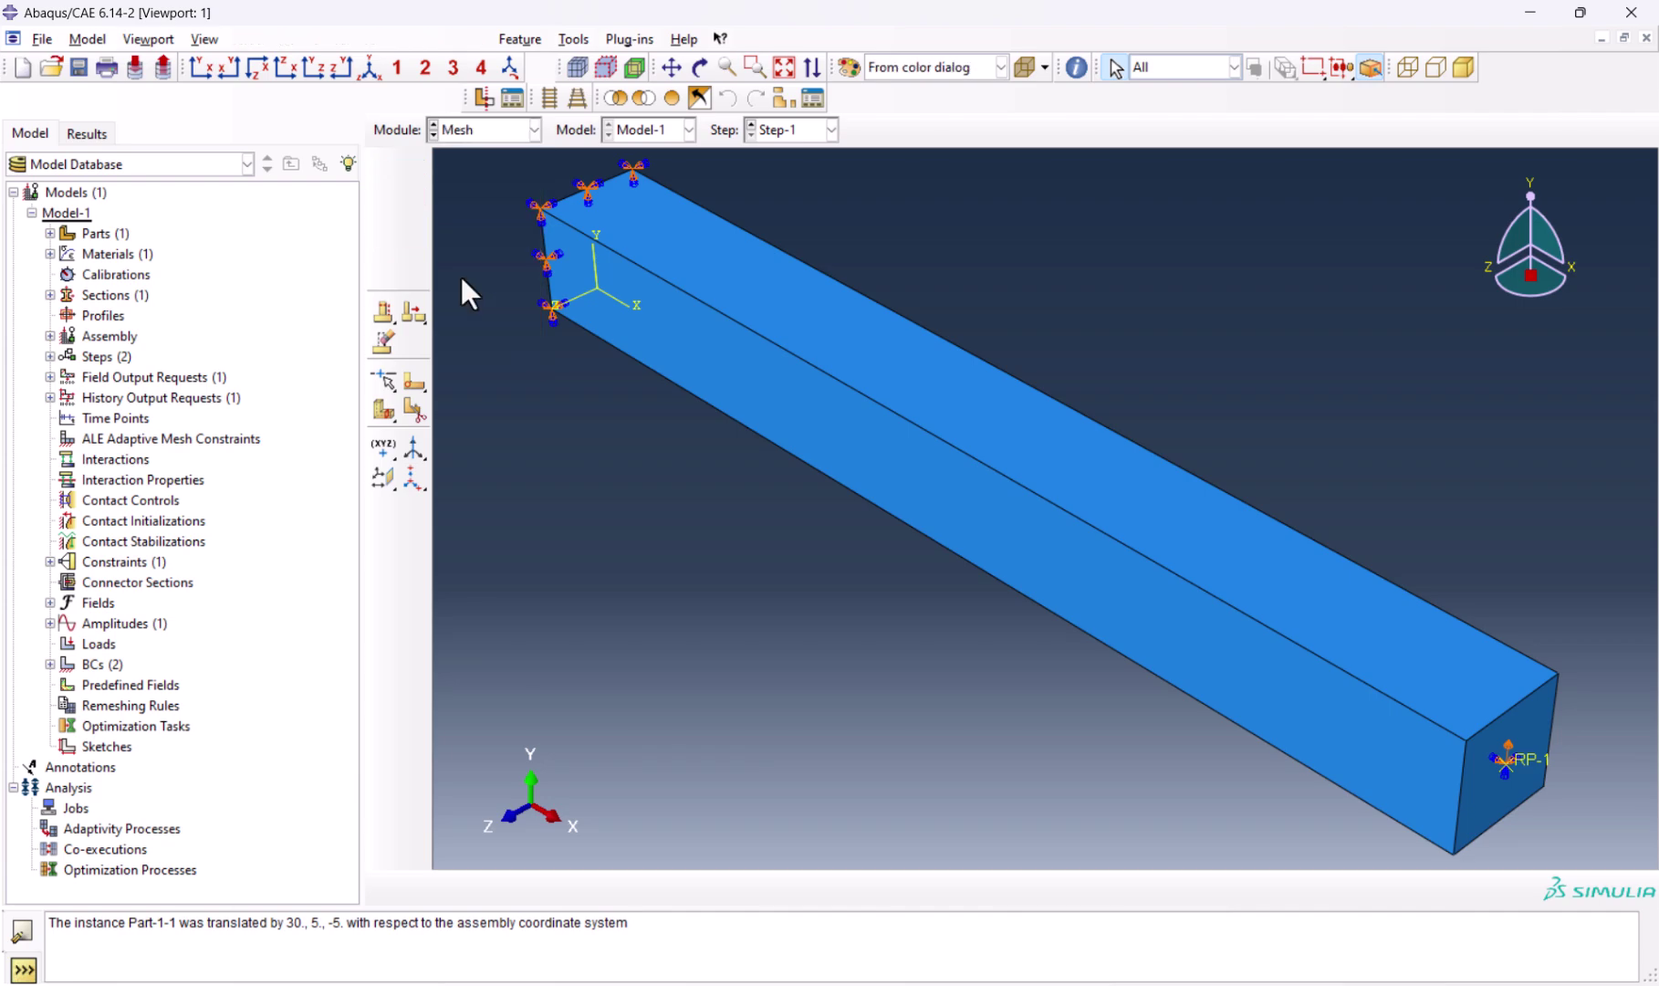
click(382, 169)
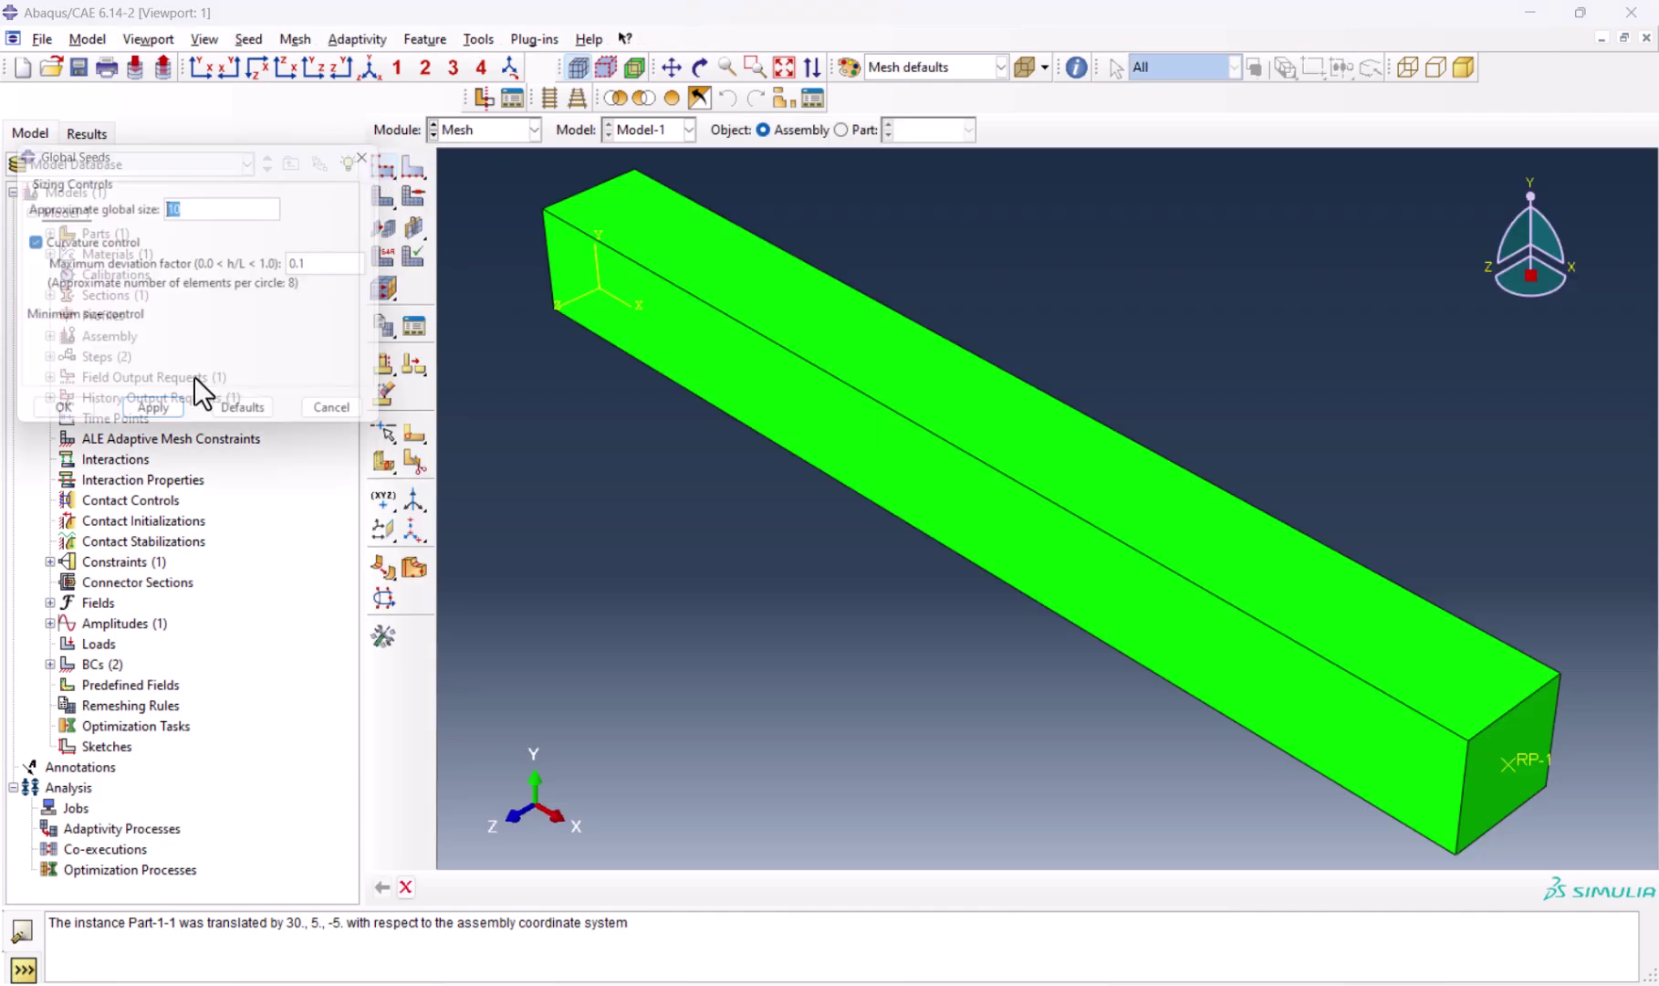
click(157, 420)
click(76, 419)
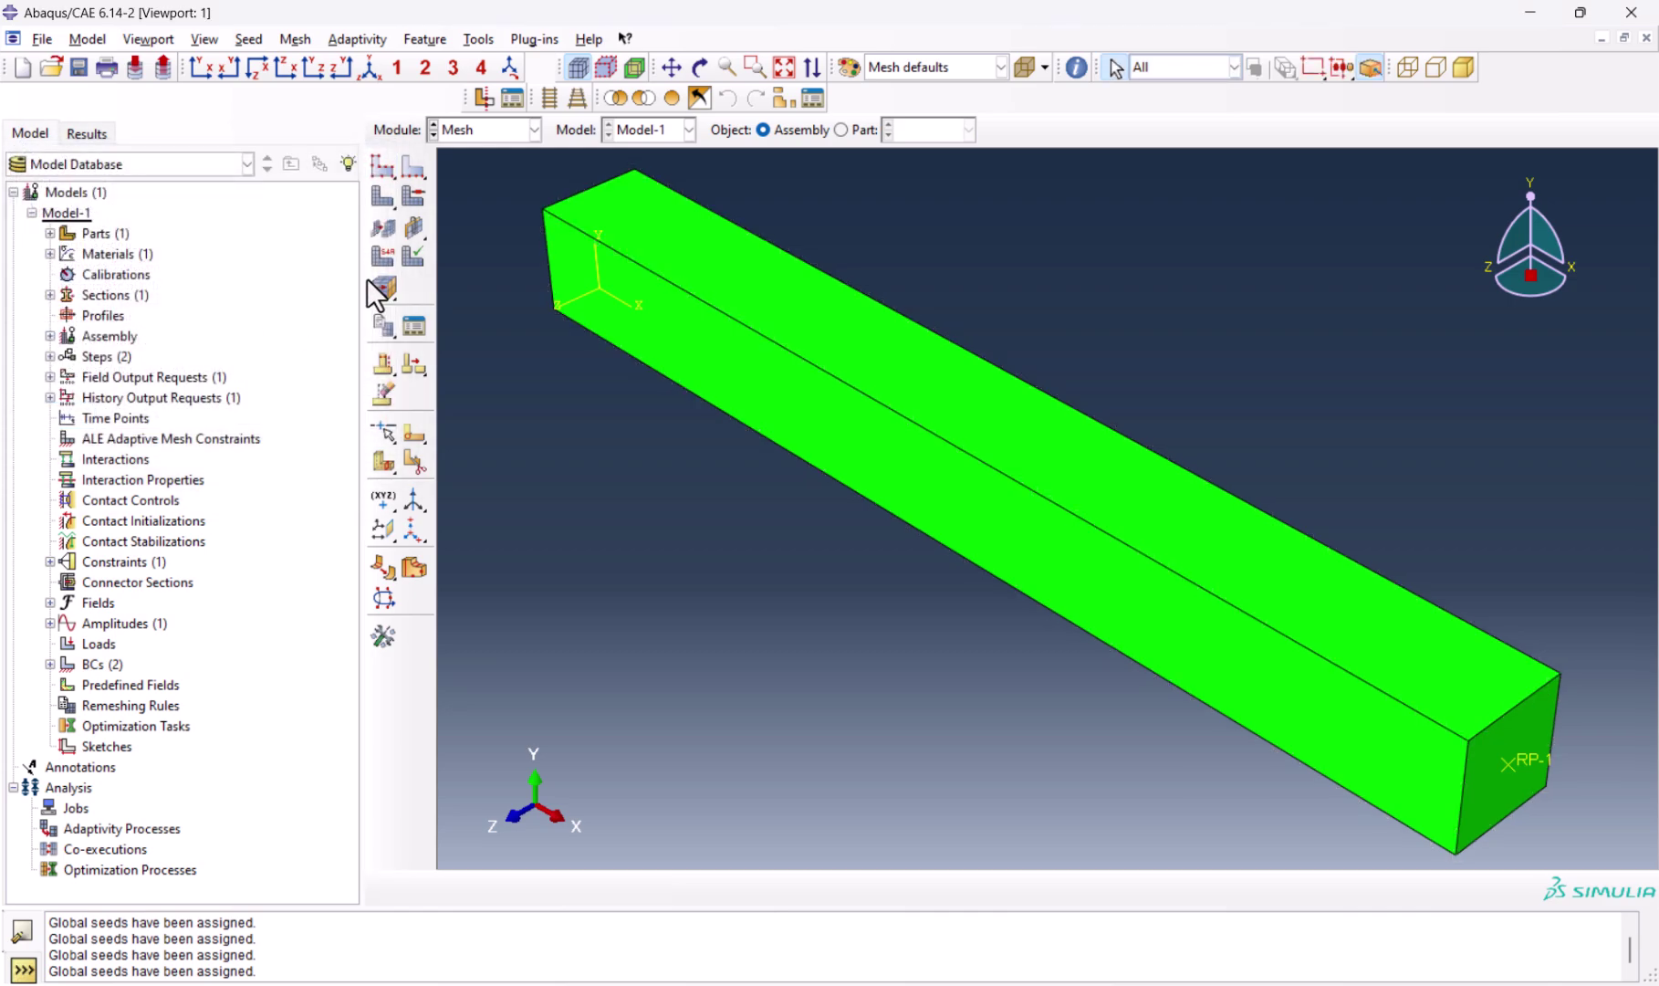
click(383, 197)
middle_click(602, 404)
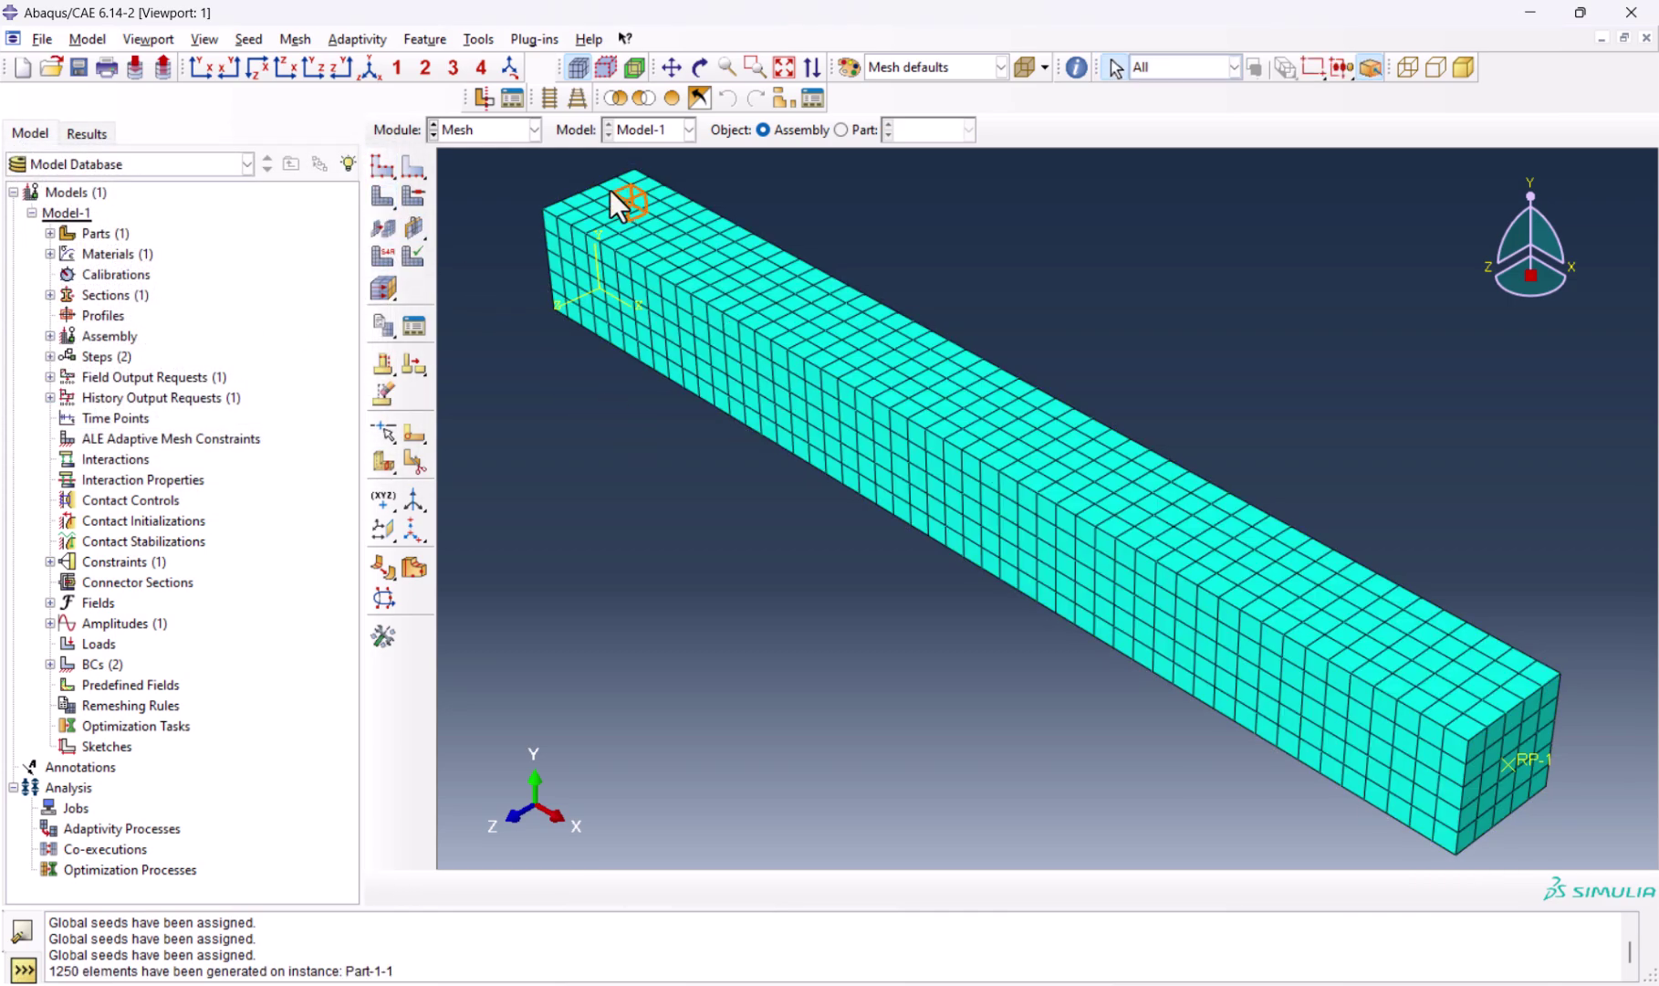
click(506, 131)
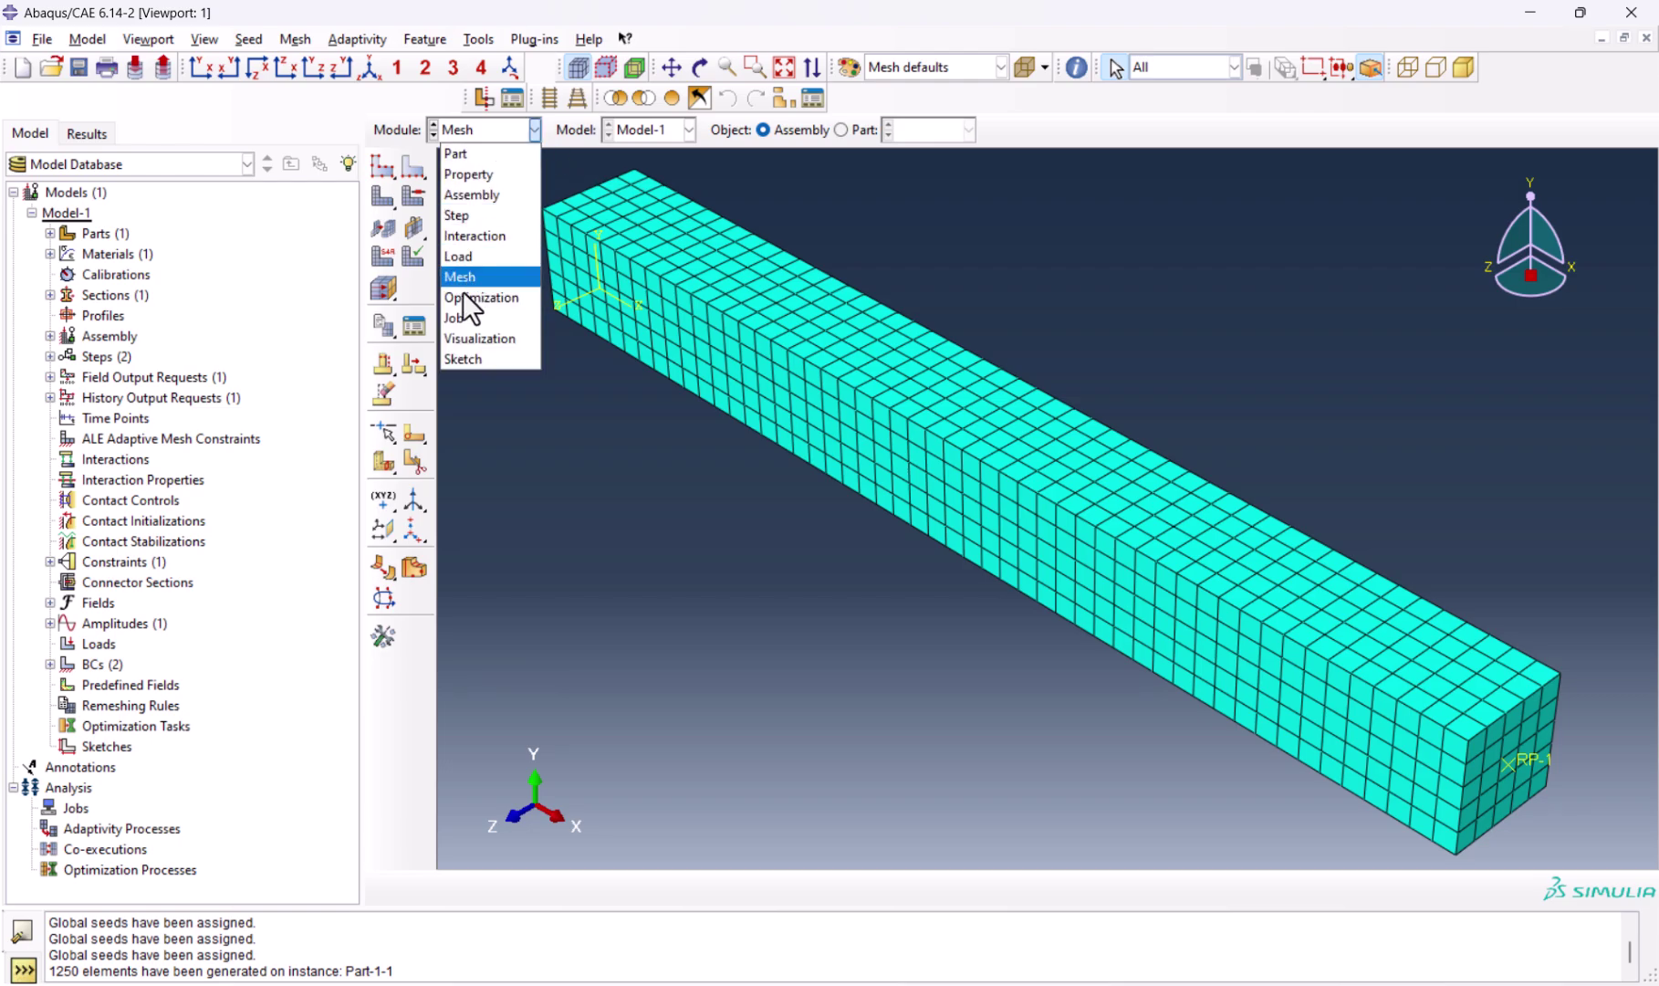
Step: In the Job module, create an analysis job named Cyclic_Load
click(459, 317)
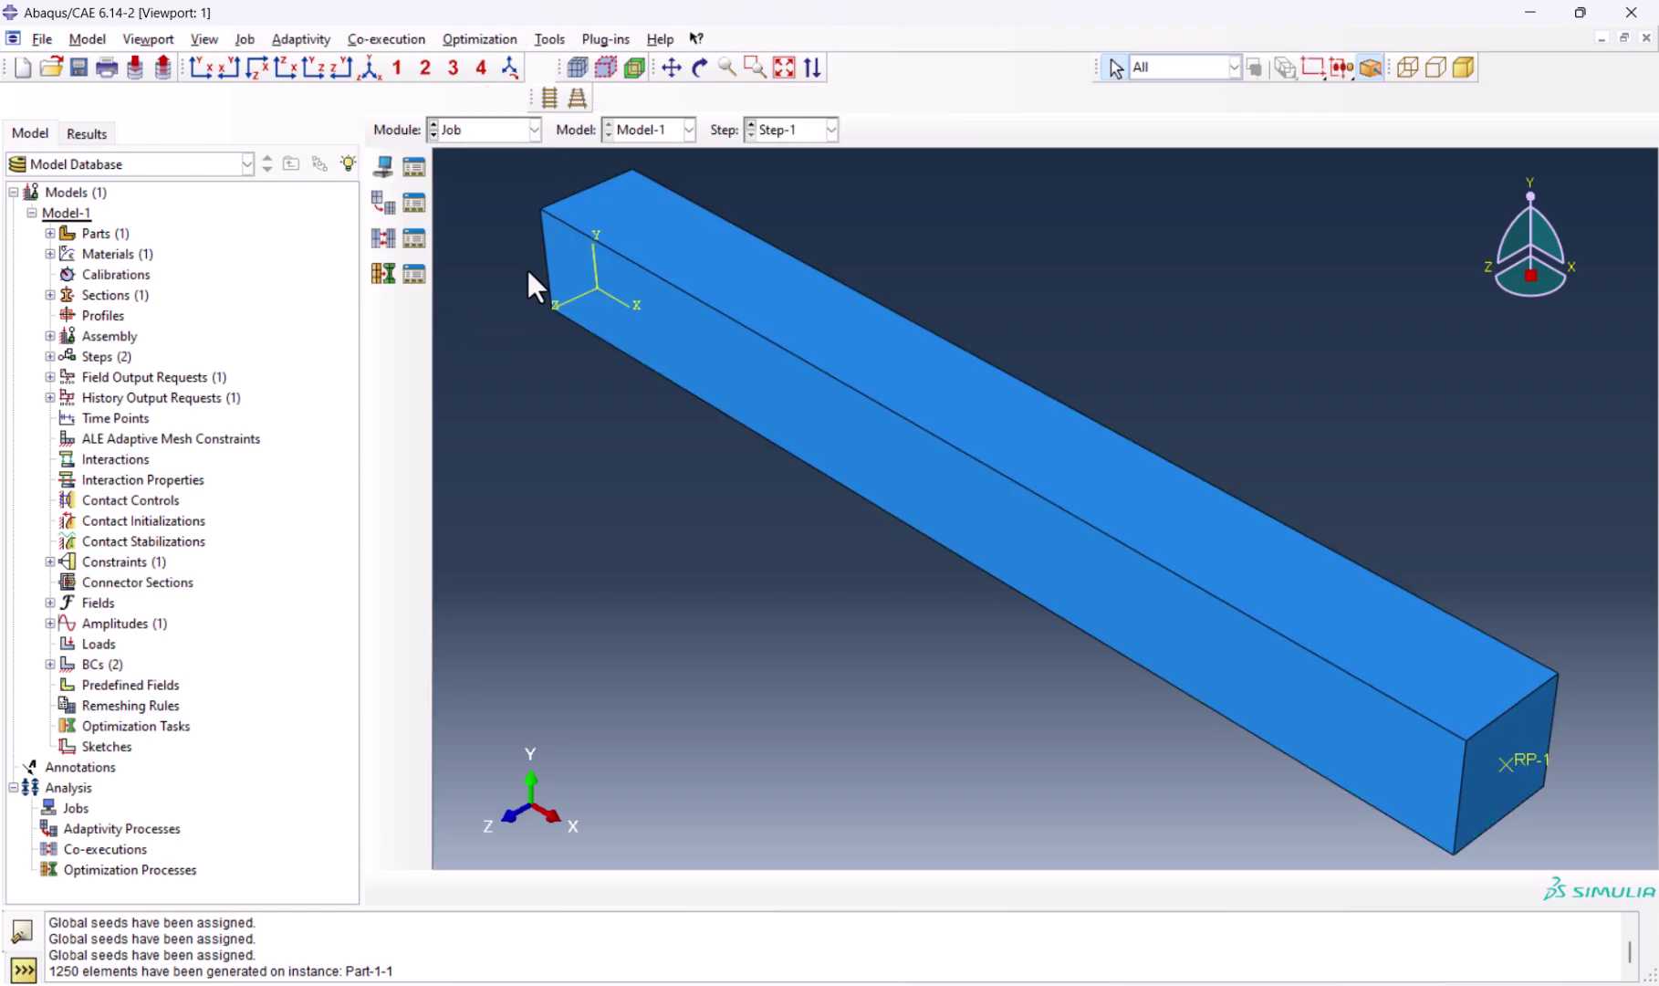
click(385, 166)
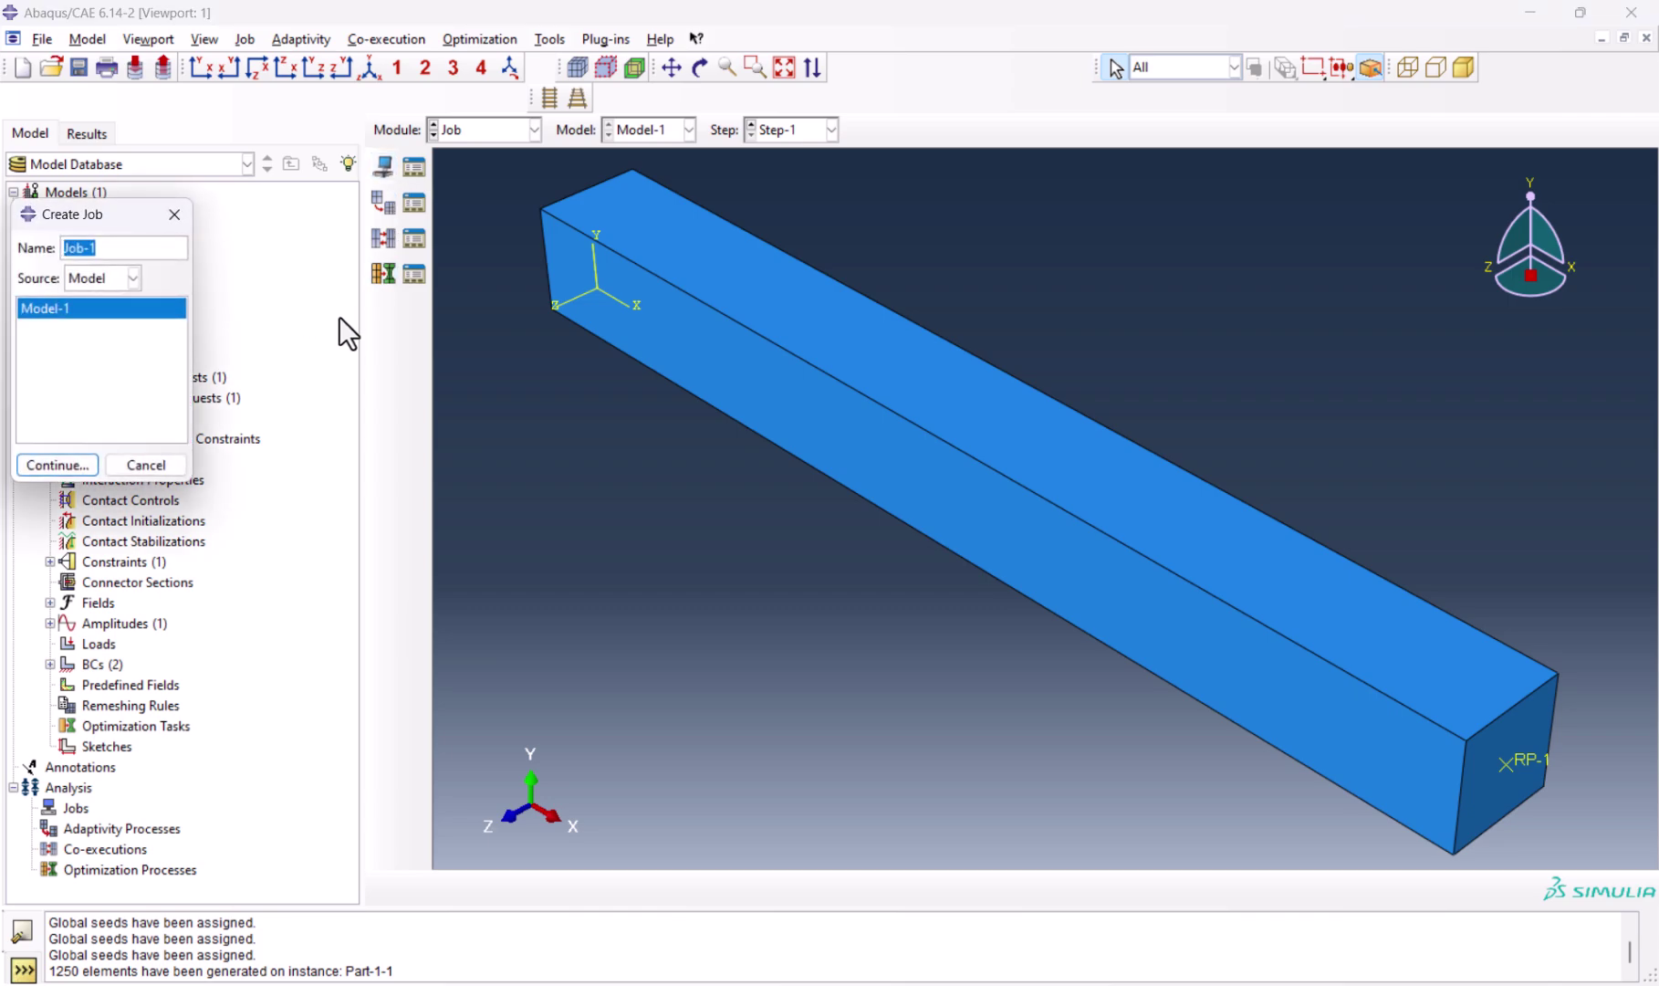
text(Cyclic_Load)
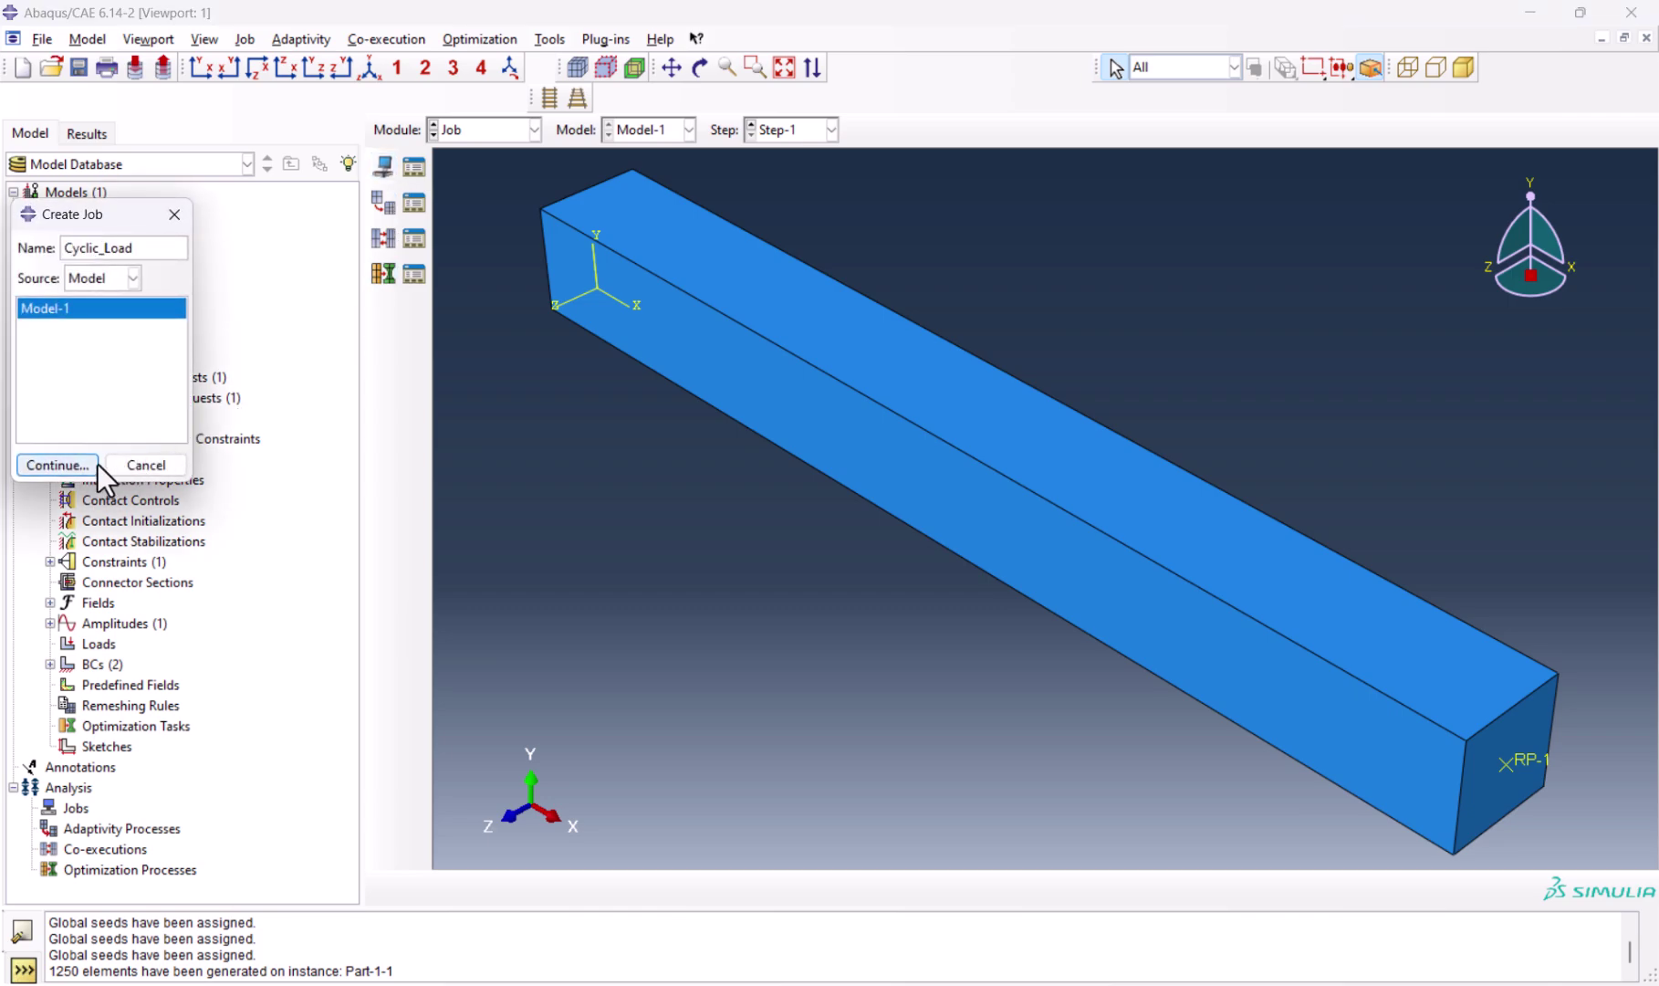
click(81, 462)
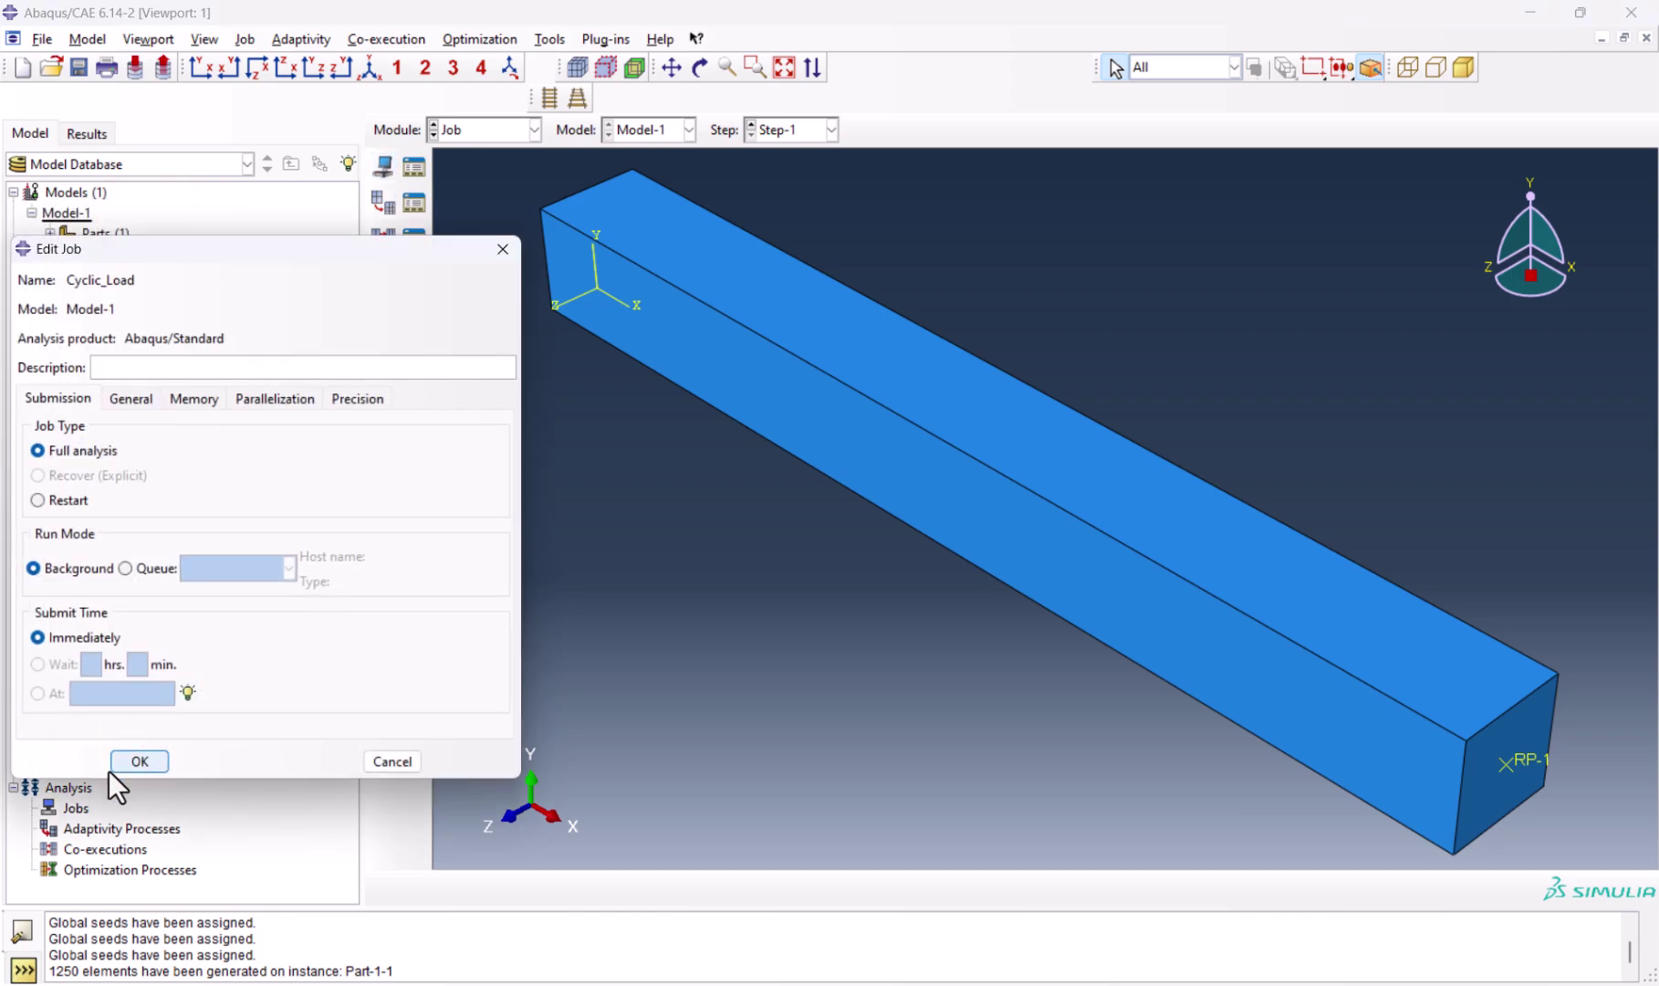
click(155, 762)
Step: Submit Cyclic_Load from the Job Manager and open its results once complete
click(417, 167)
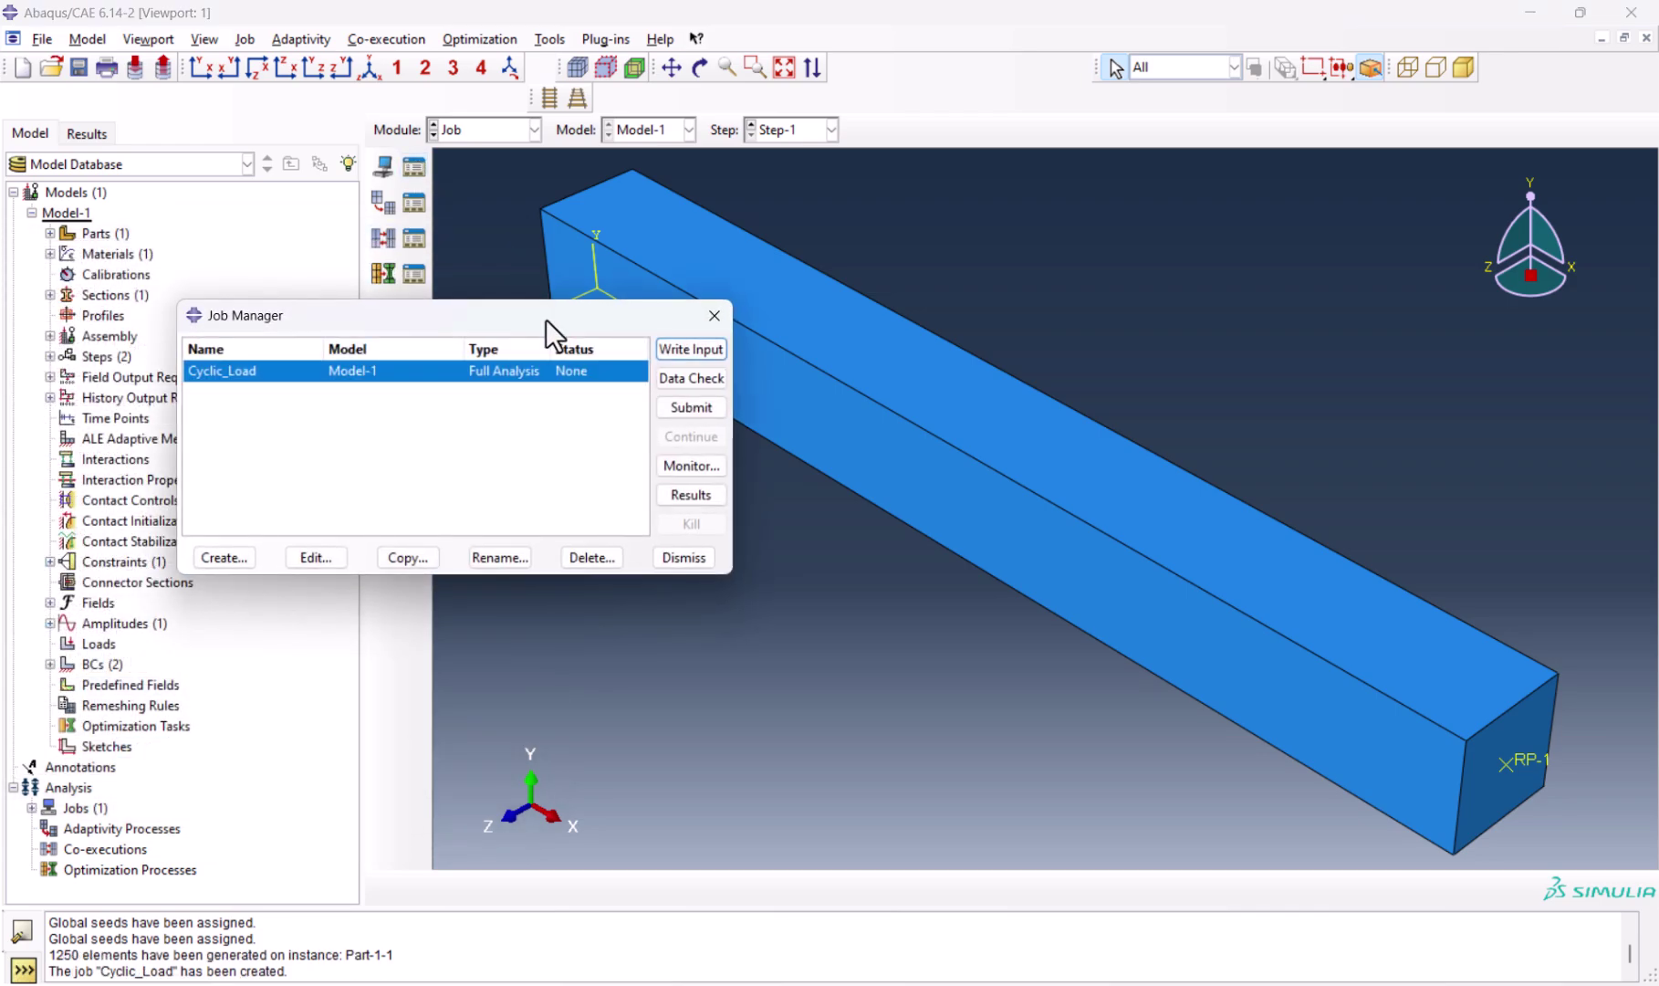
click(691, 410)
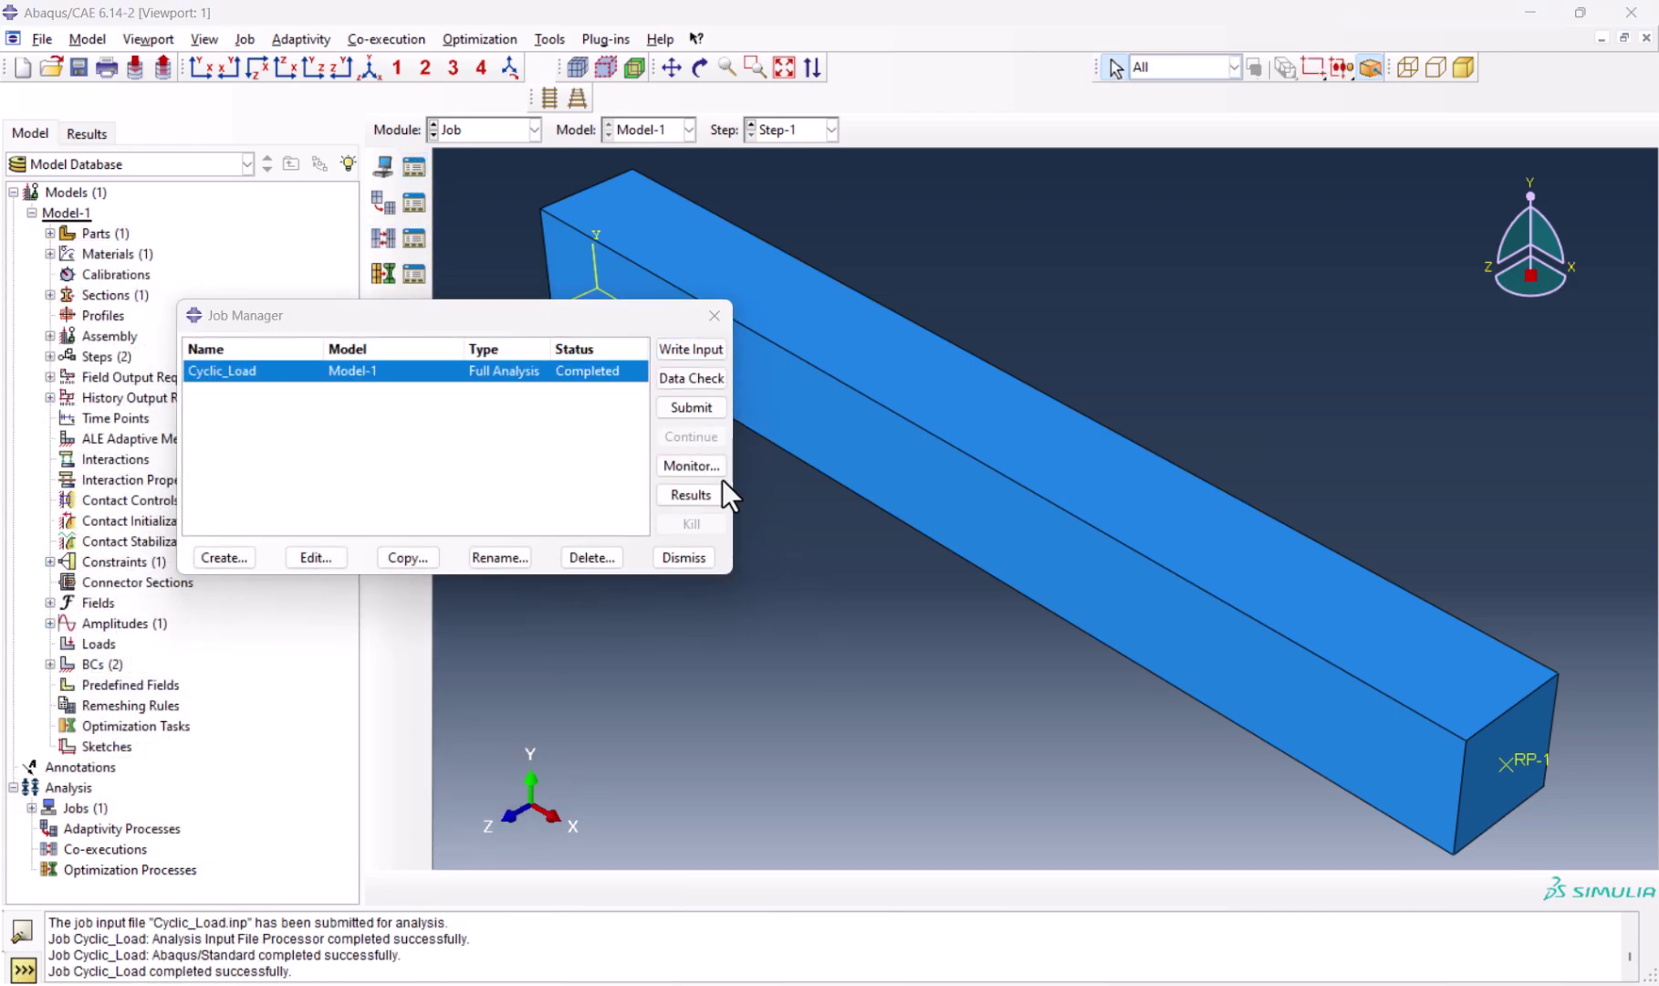
click(691, 494)
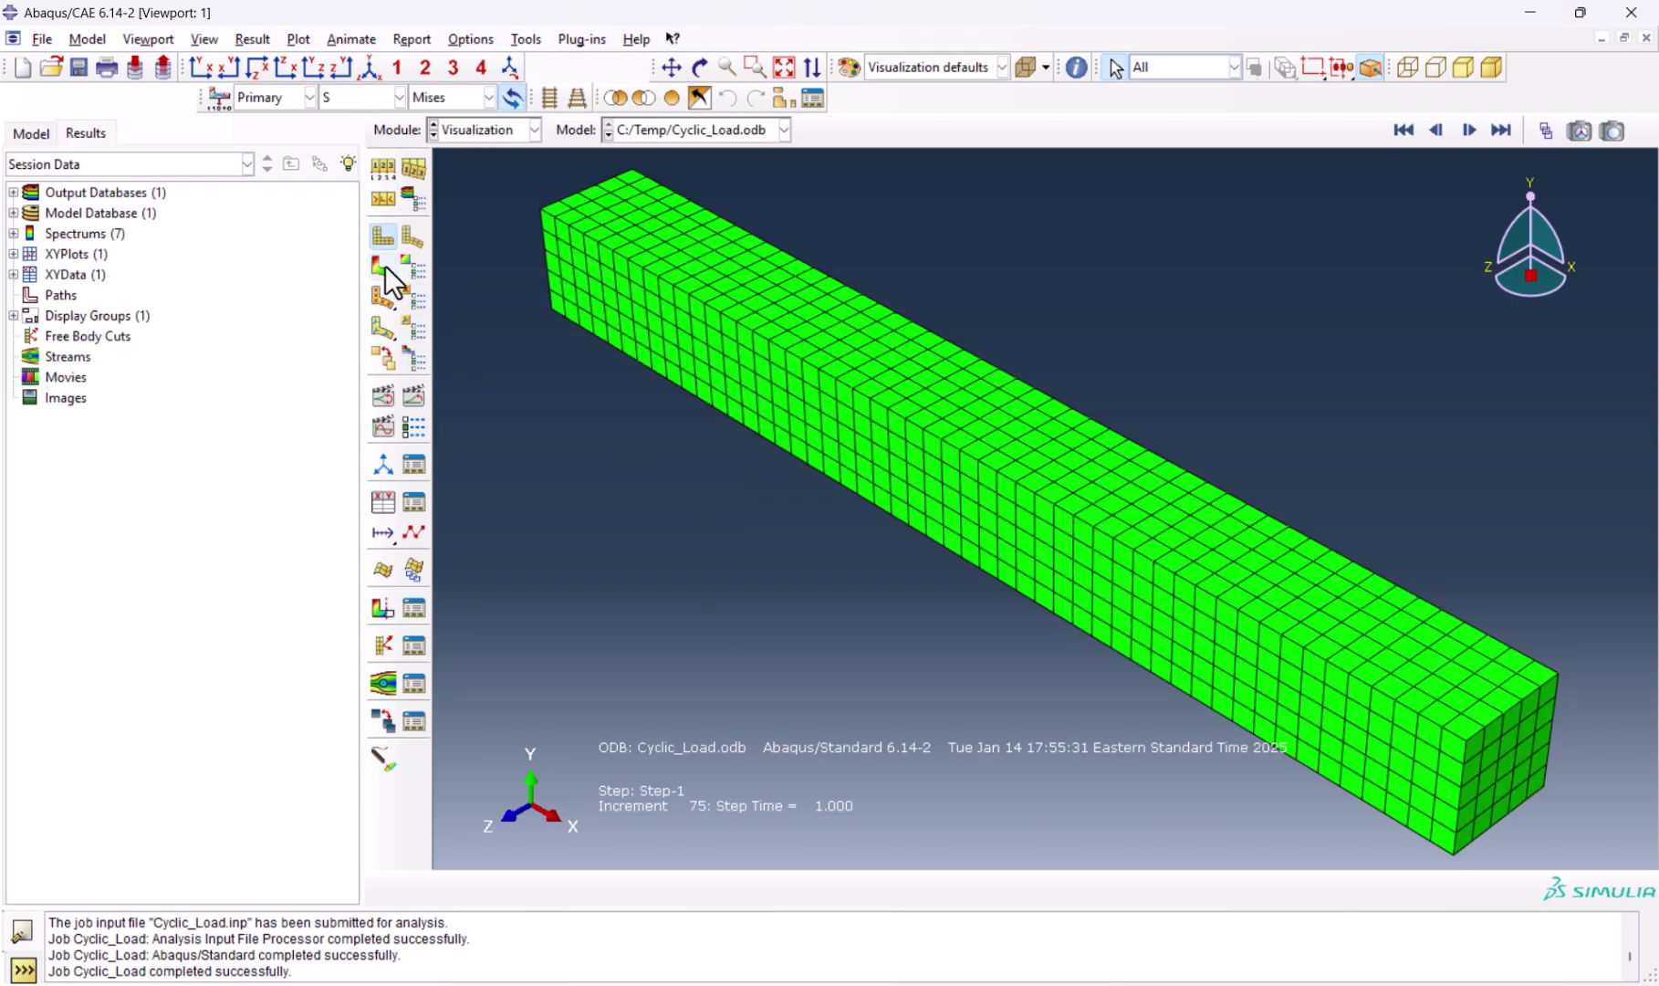
Step: Show Mises stress contours and move the animation frame rate toward Slow
click(385, 265)
scroll(969, 313, up, 1)
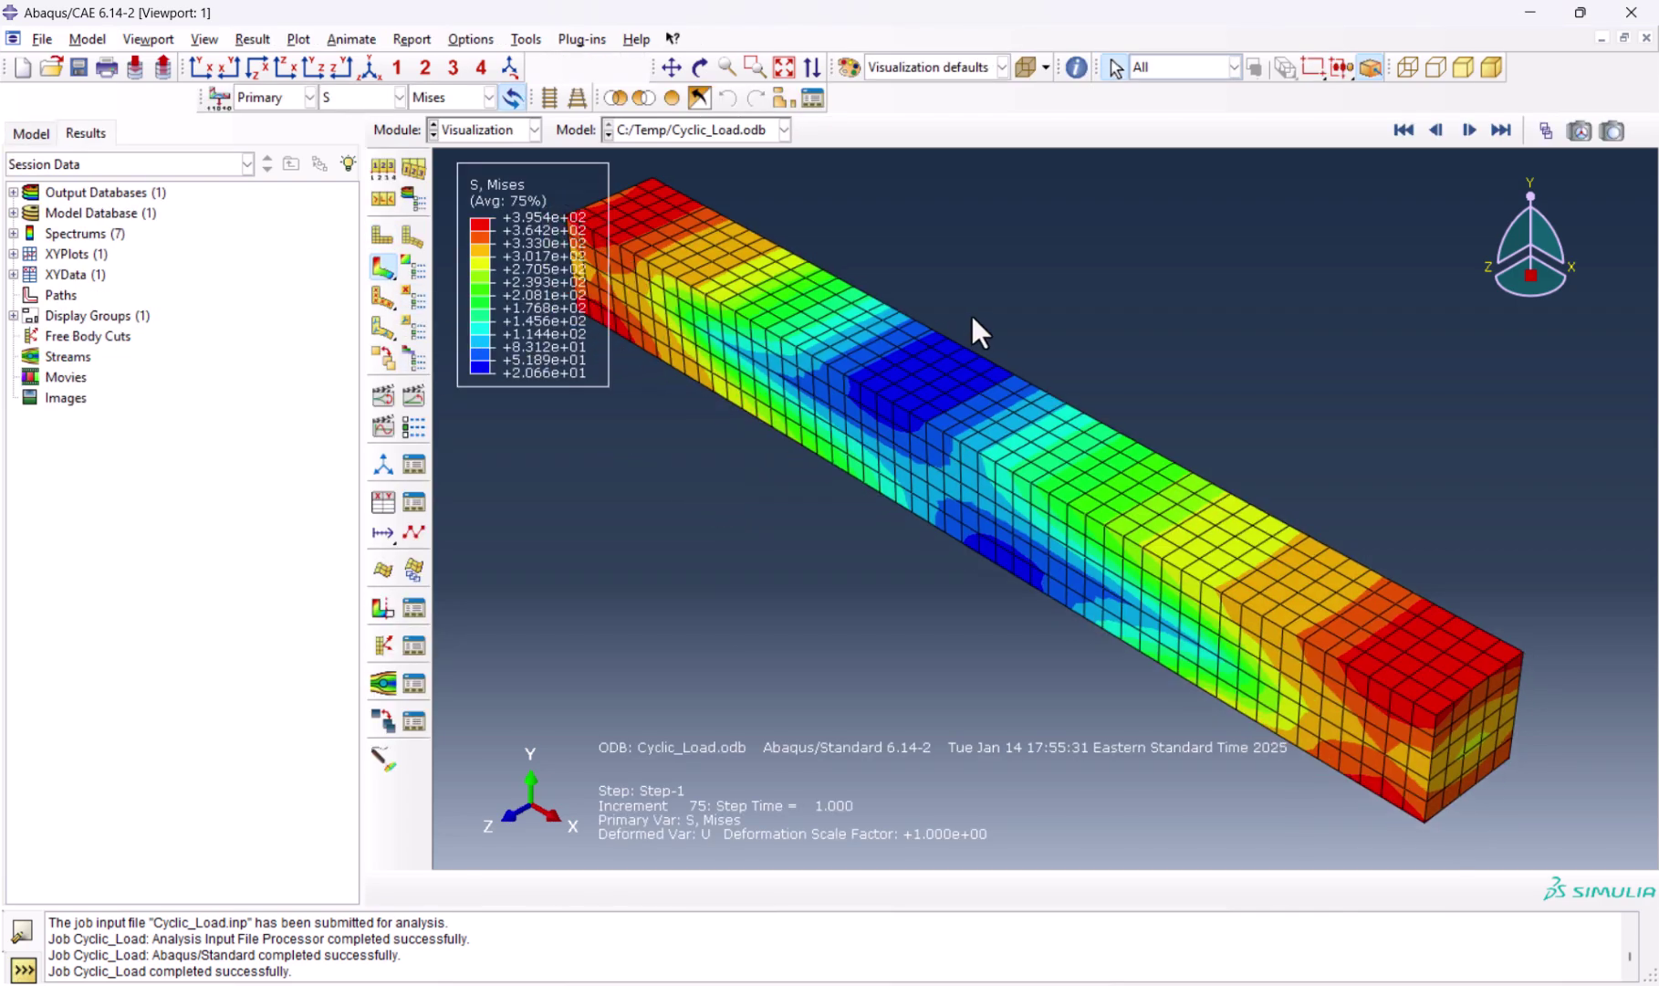
scroll(974, 312, up, 1)
scroll(1072, 362, up, 1)
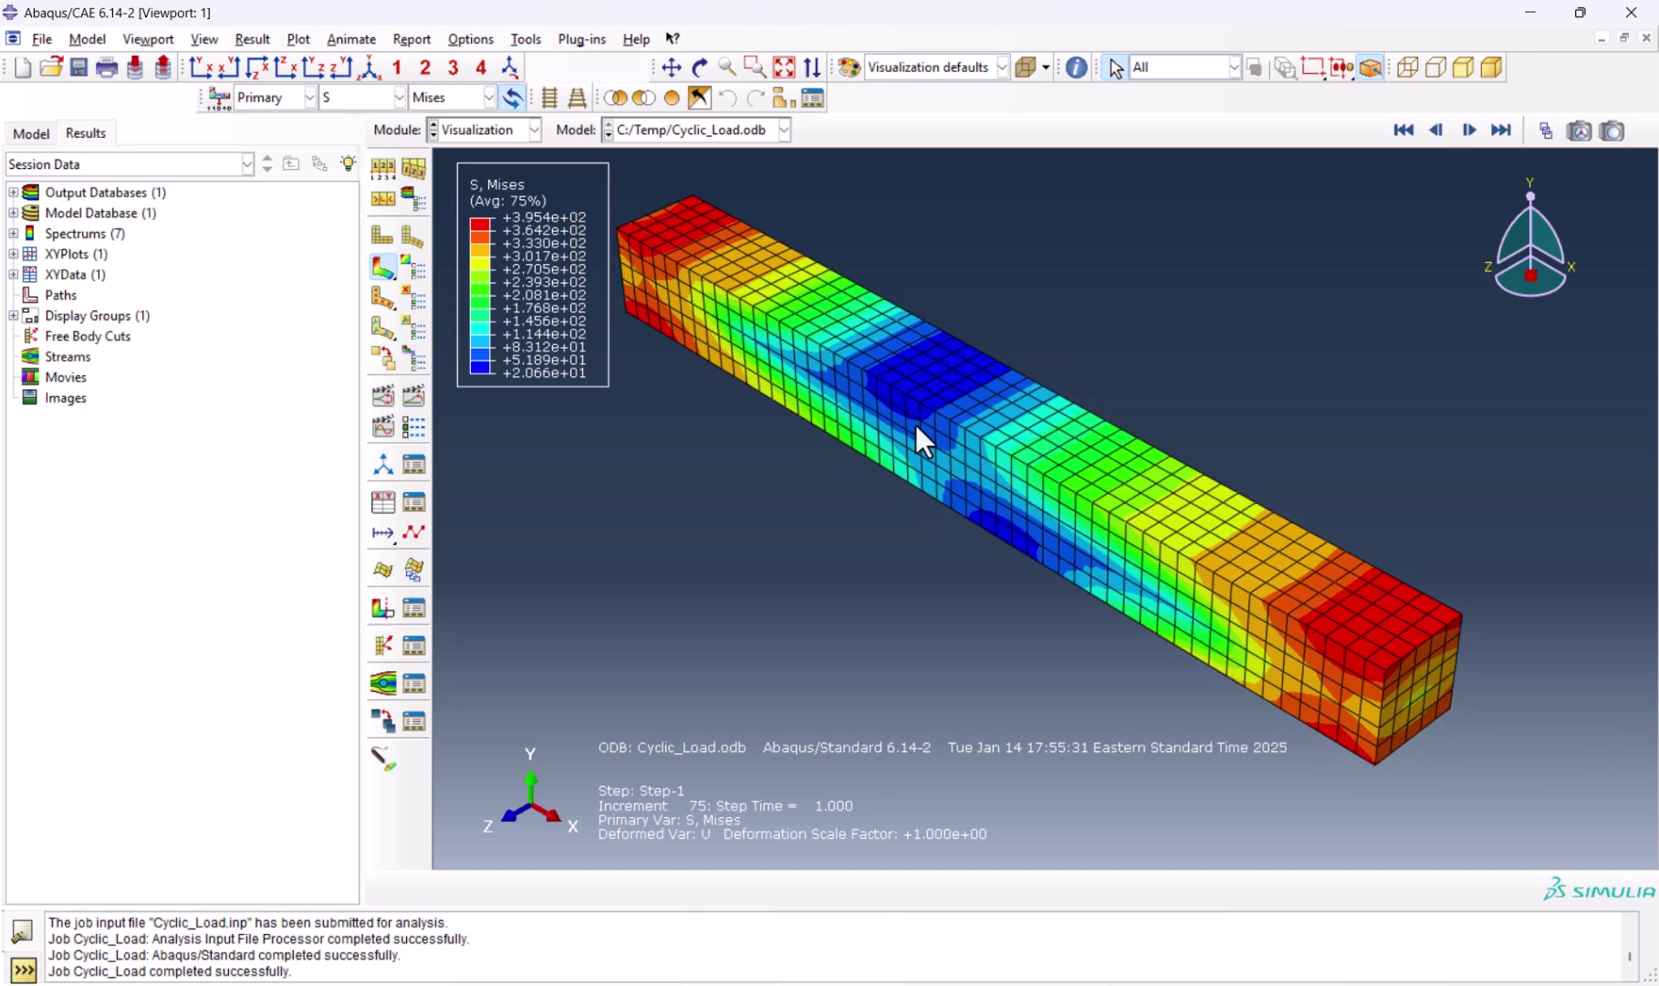
click(414, 427)
drag(334, 328, 194, 328)
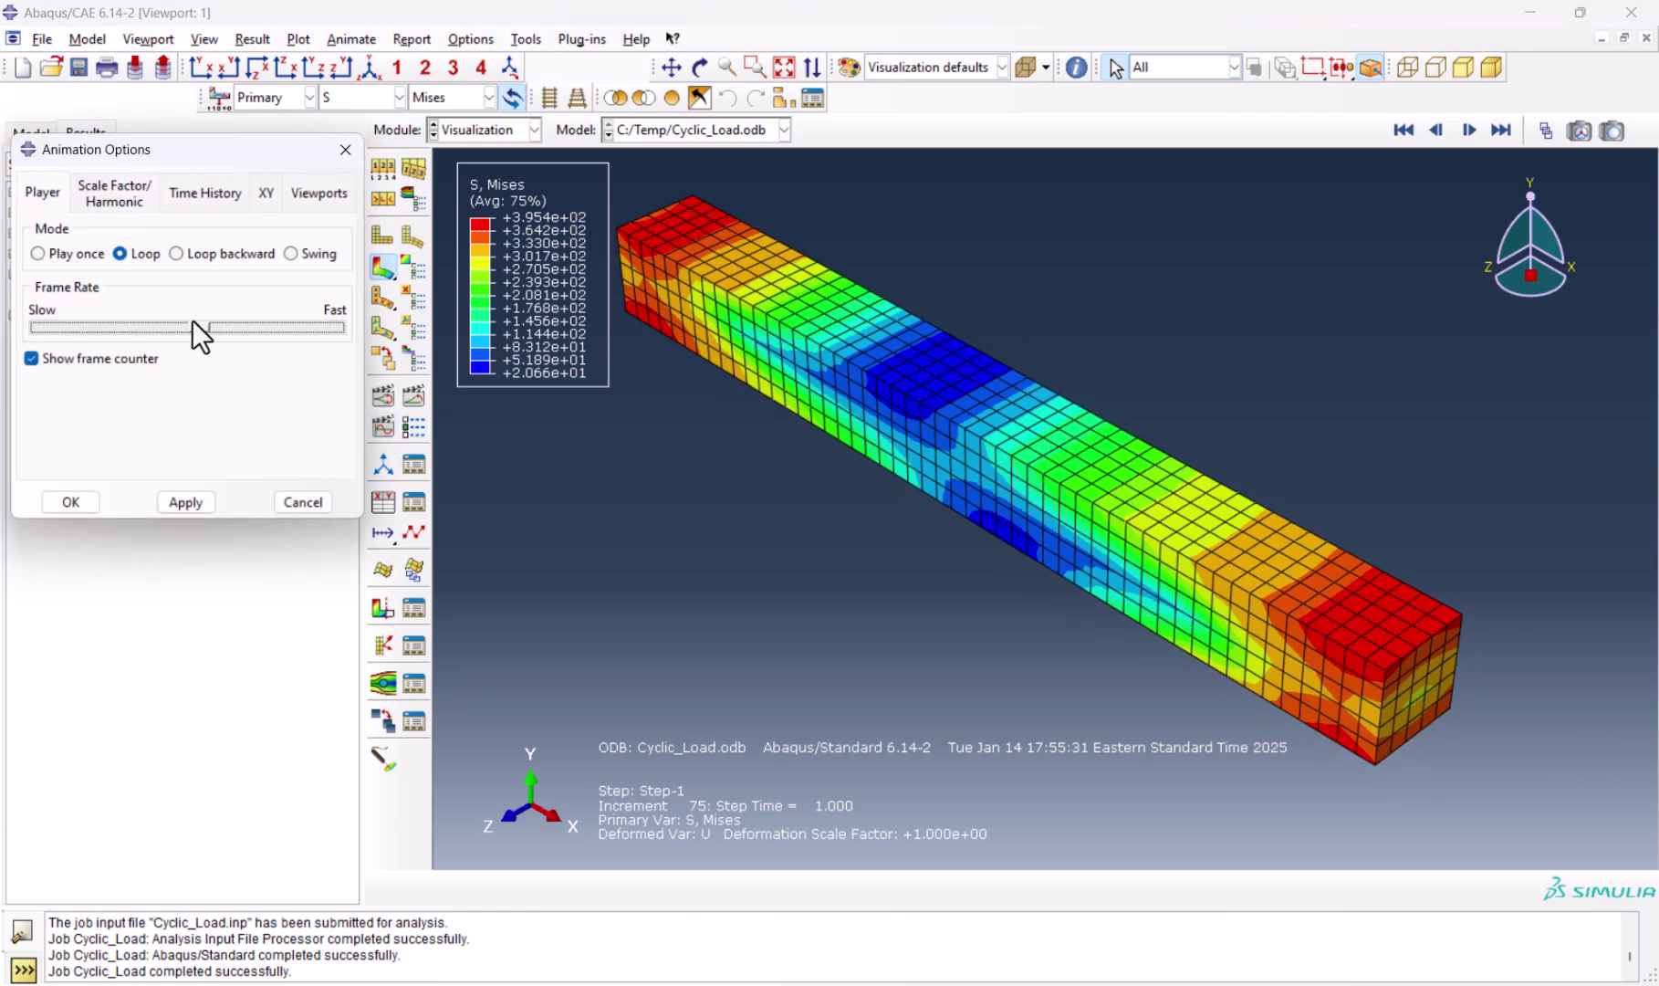
click(70, 502)
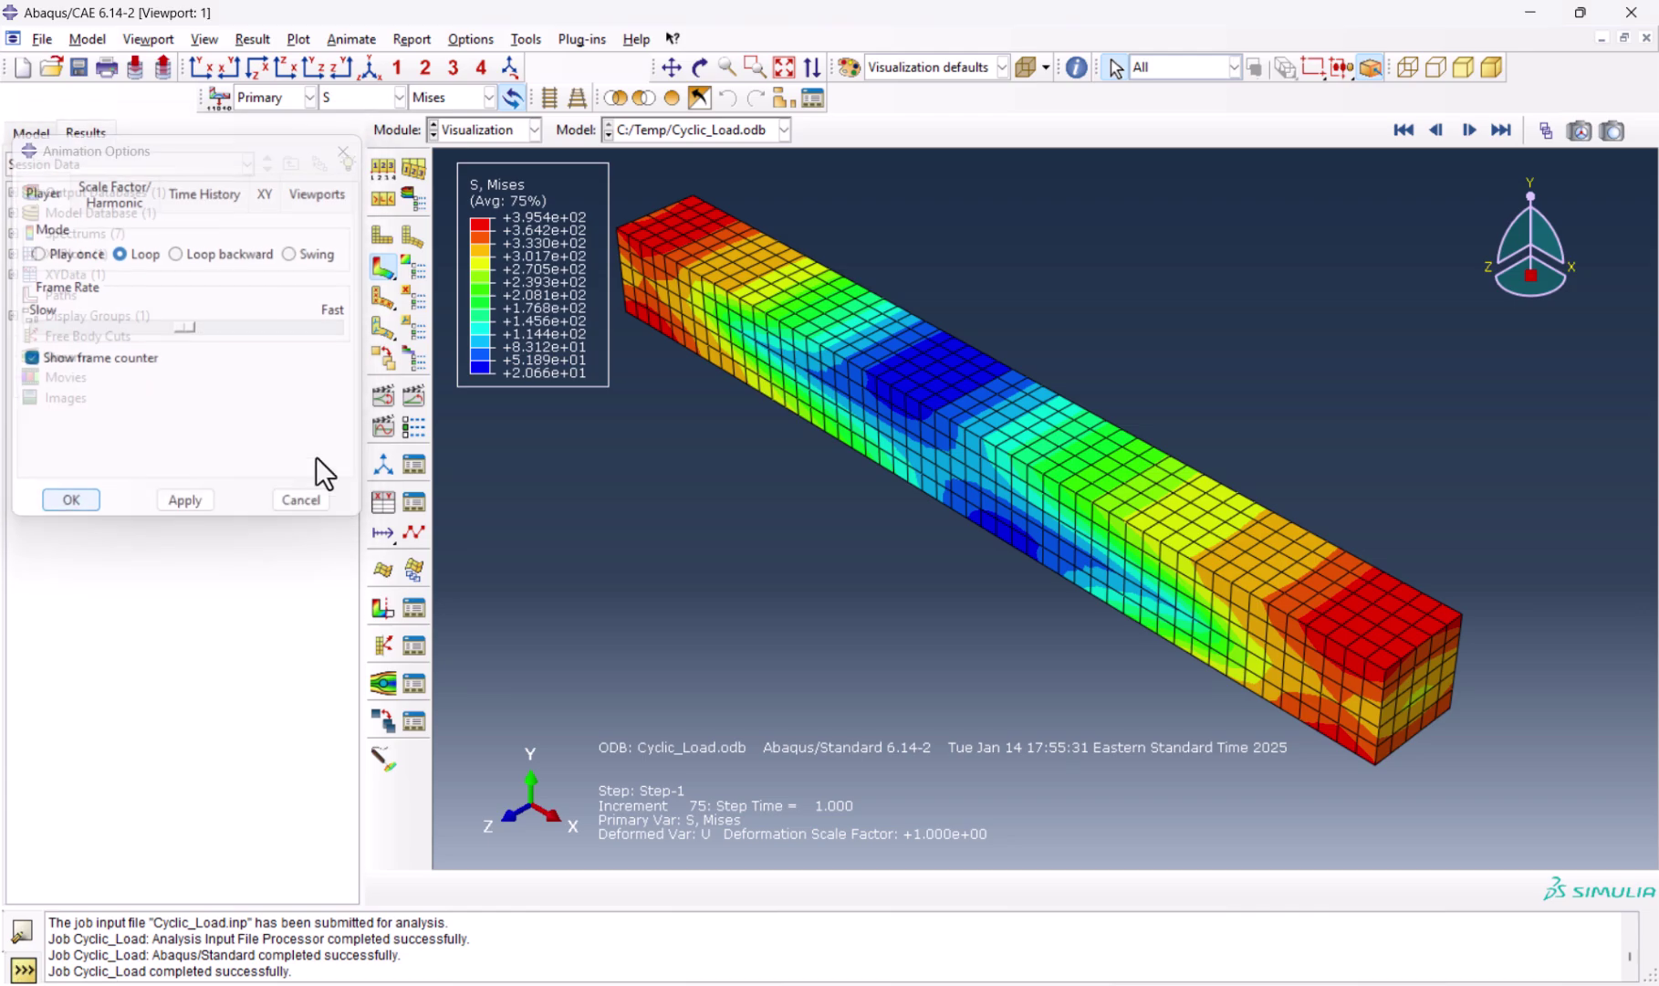
Step: Play the Mises stress time-history animation, then jump to final frame 75
click(413, 403)
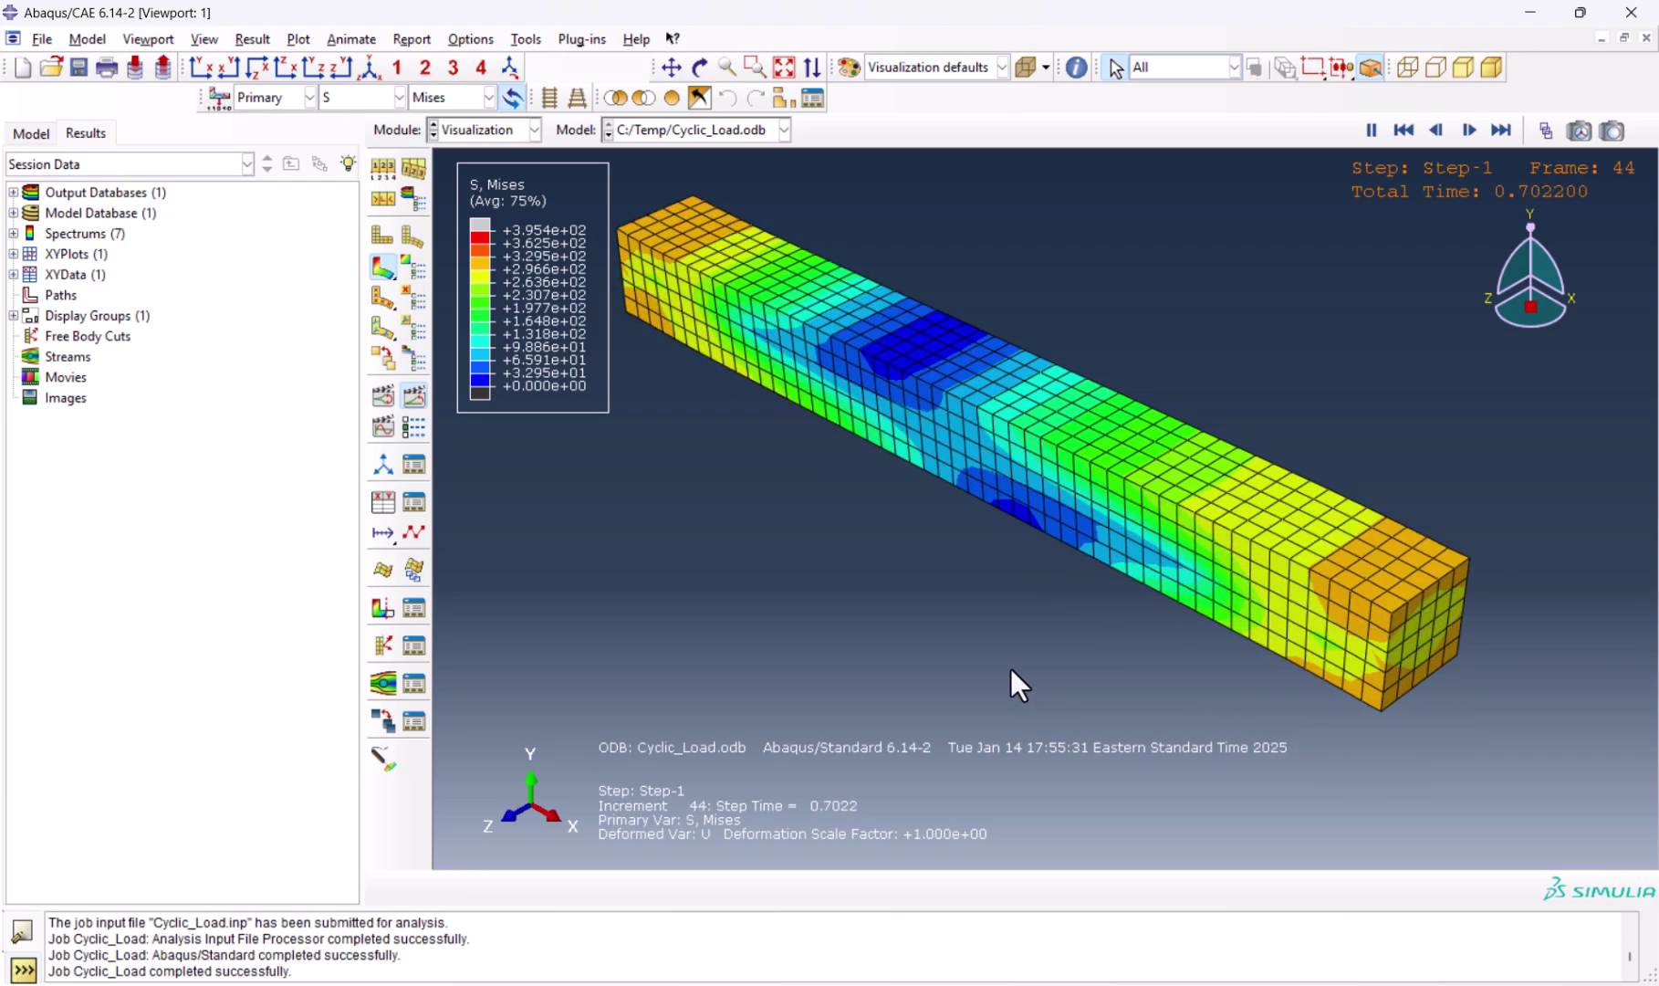
click(407, 397)
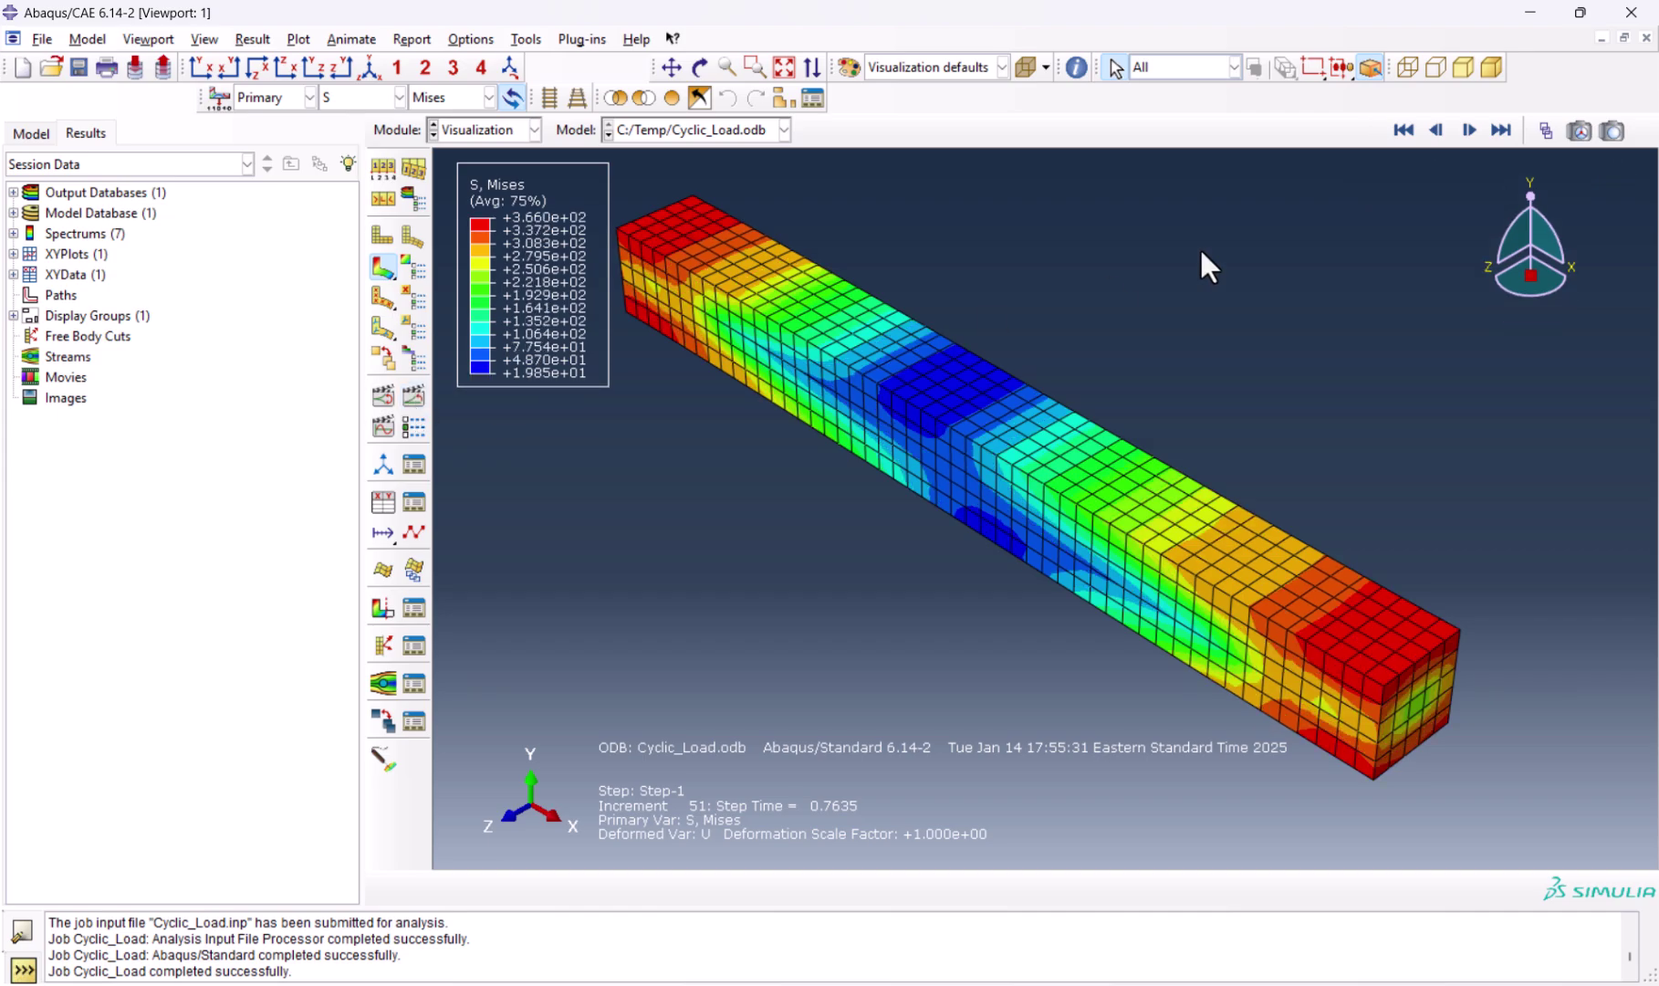
click(1535, 129)
drag(263, 480, 357, 478)
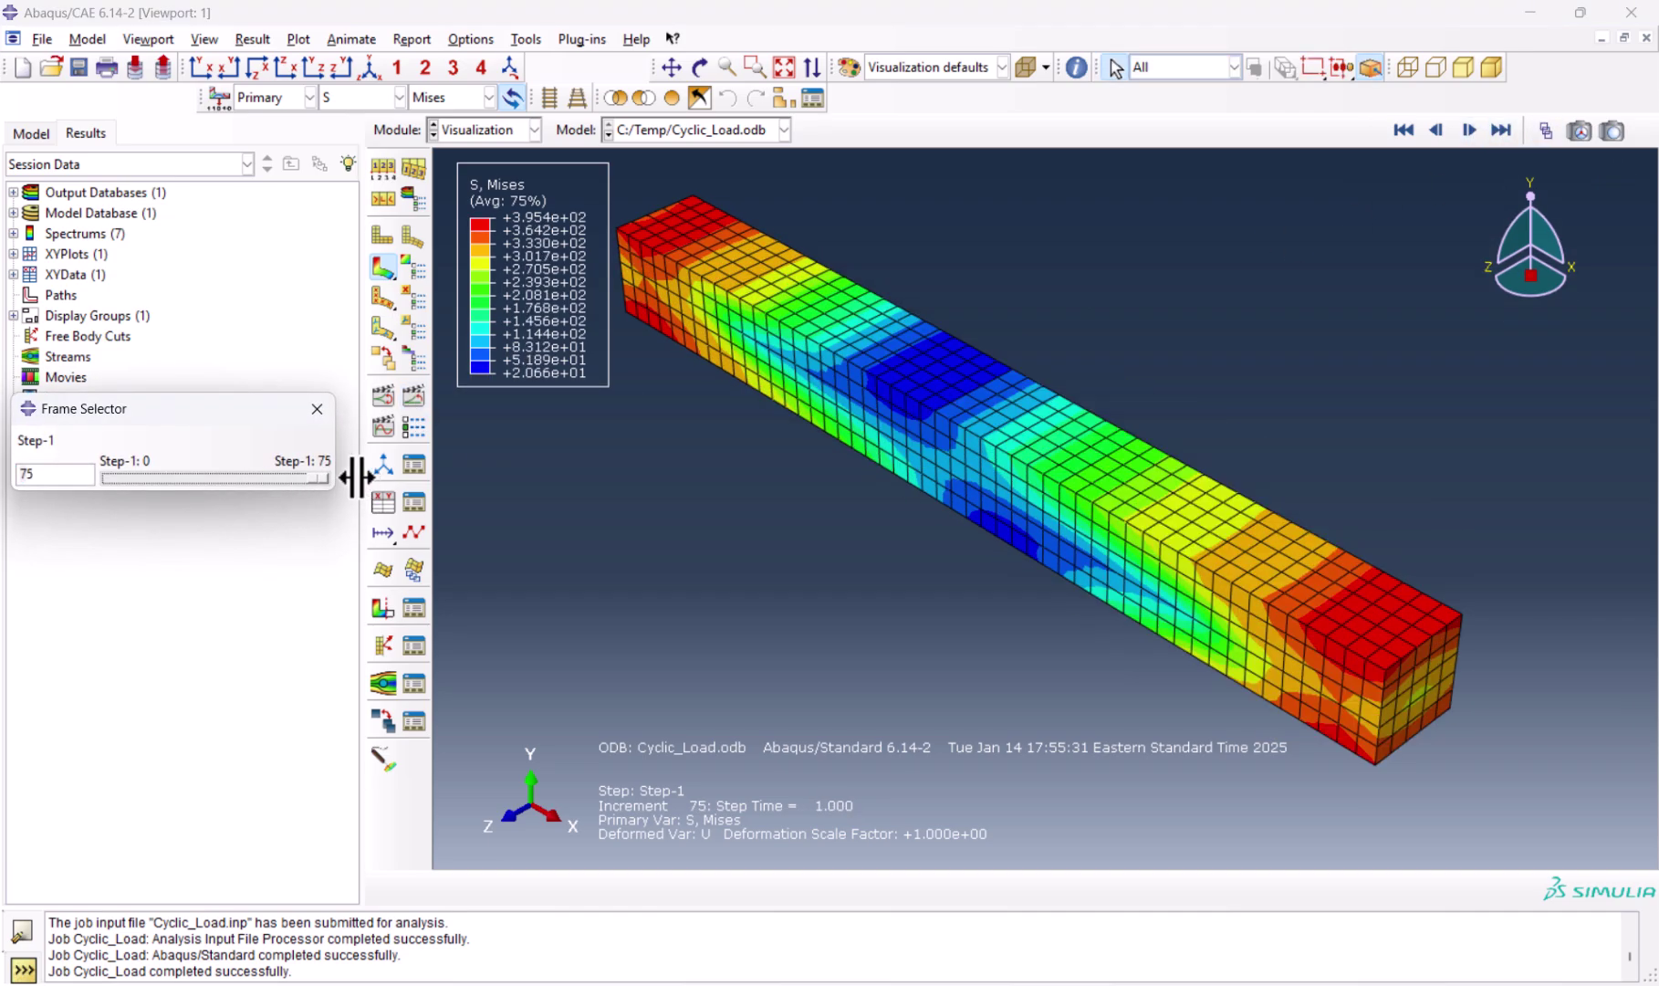
click(317, 410)
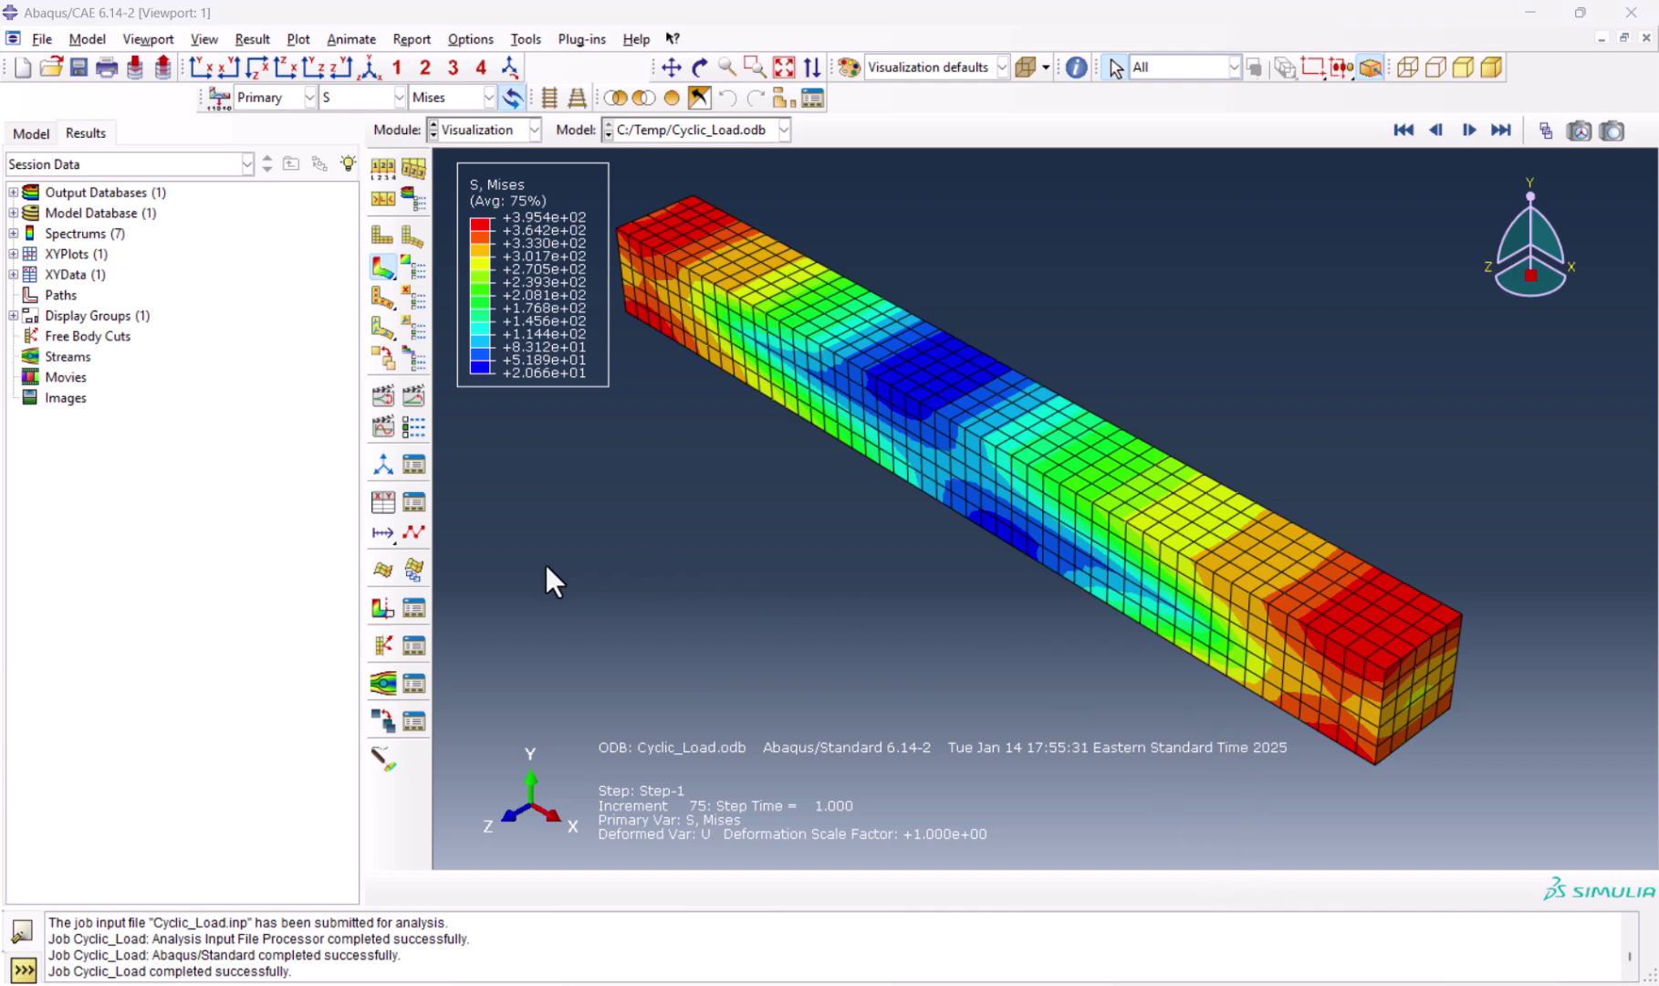
Step: Set up ODB field output XY data with RF2 and U2 at unique nodal positions
click(381, 497)
click(100, 555)
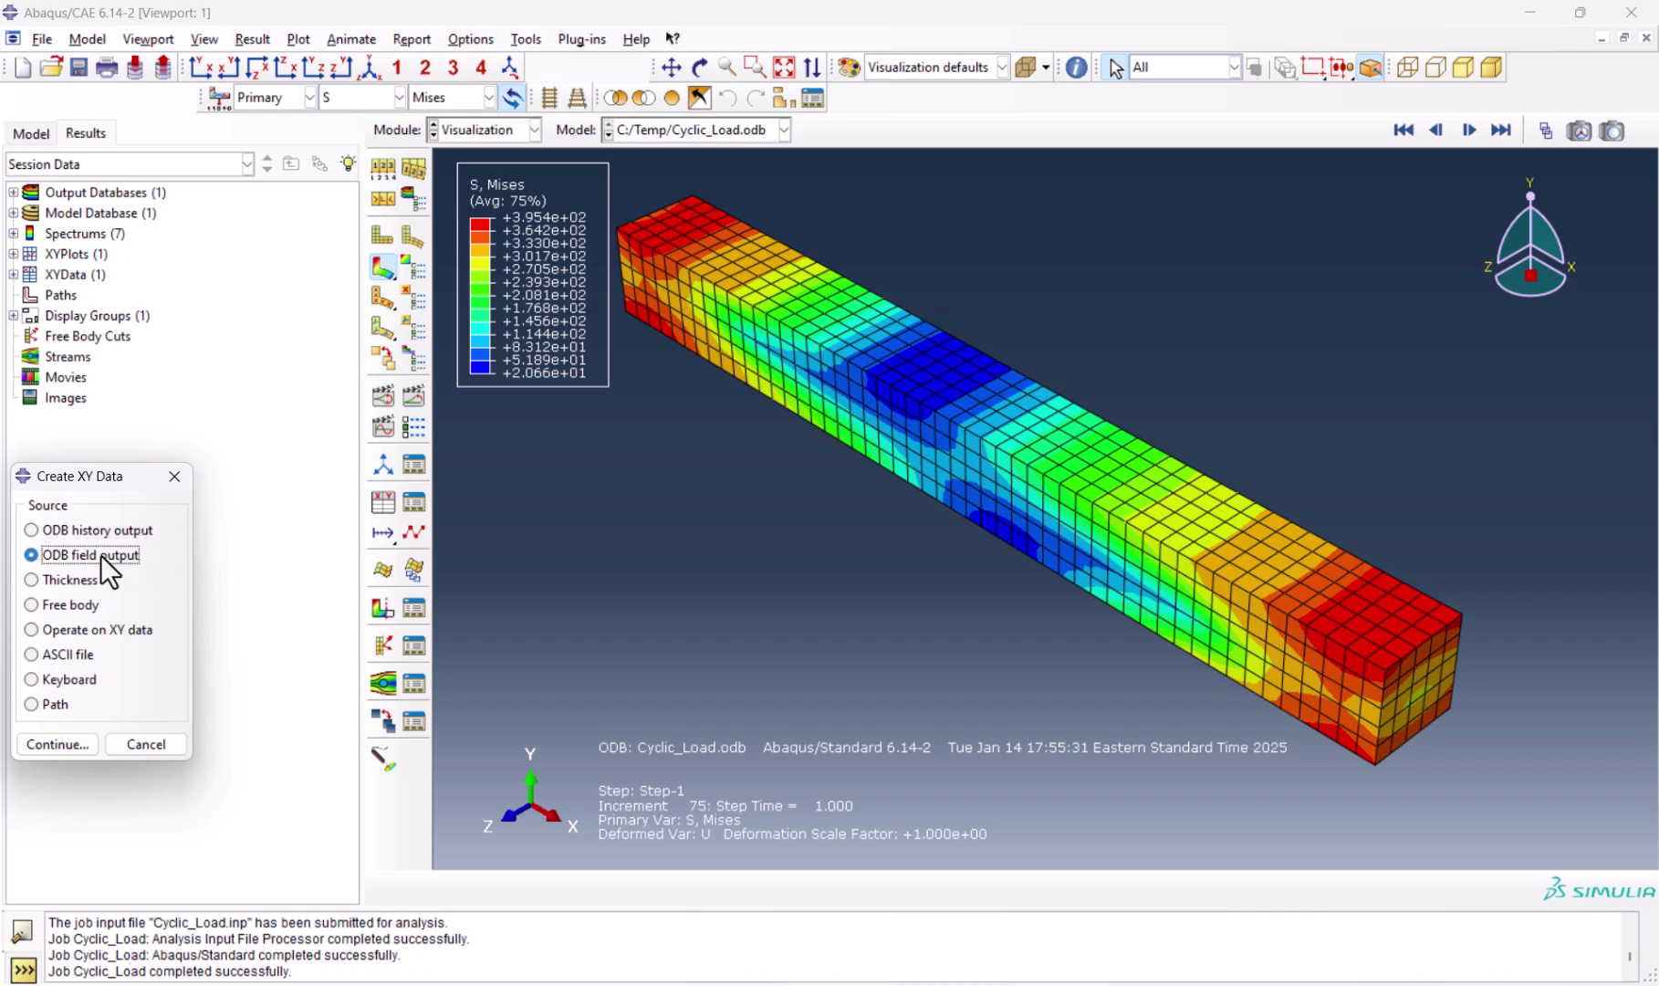
click(75, 745)
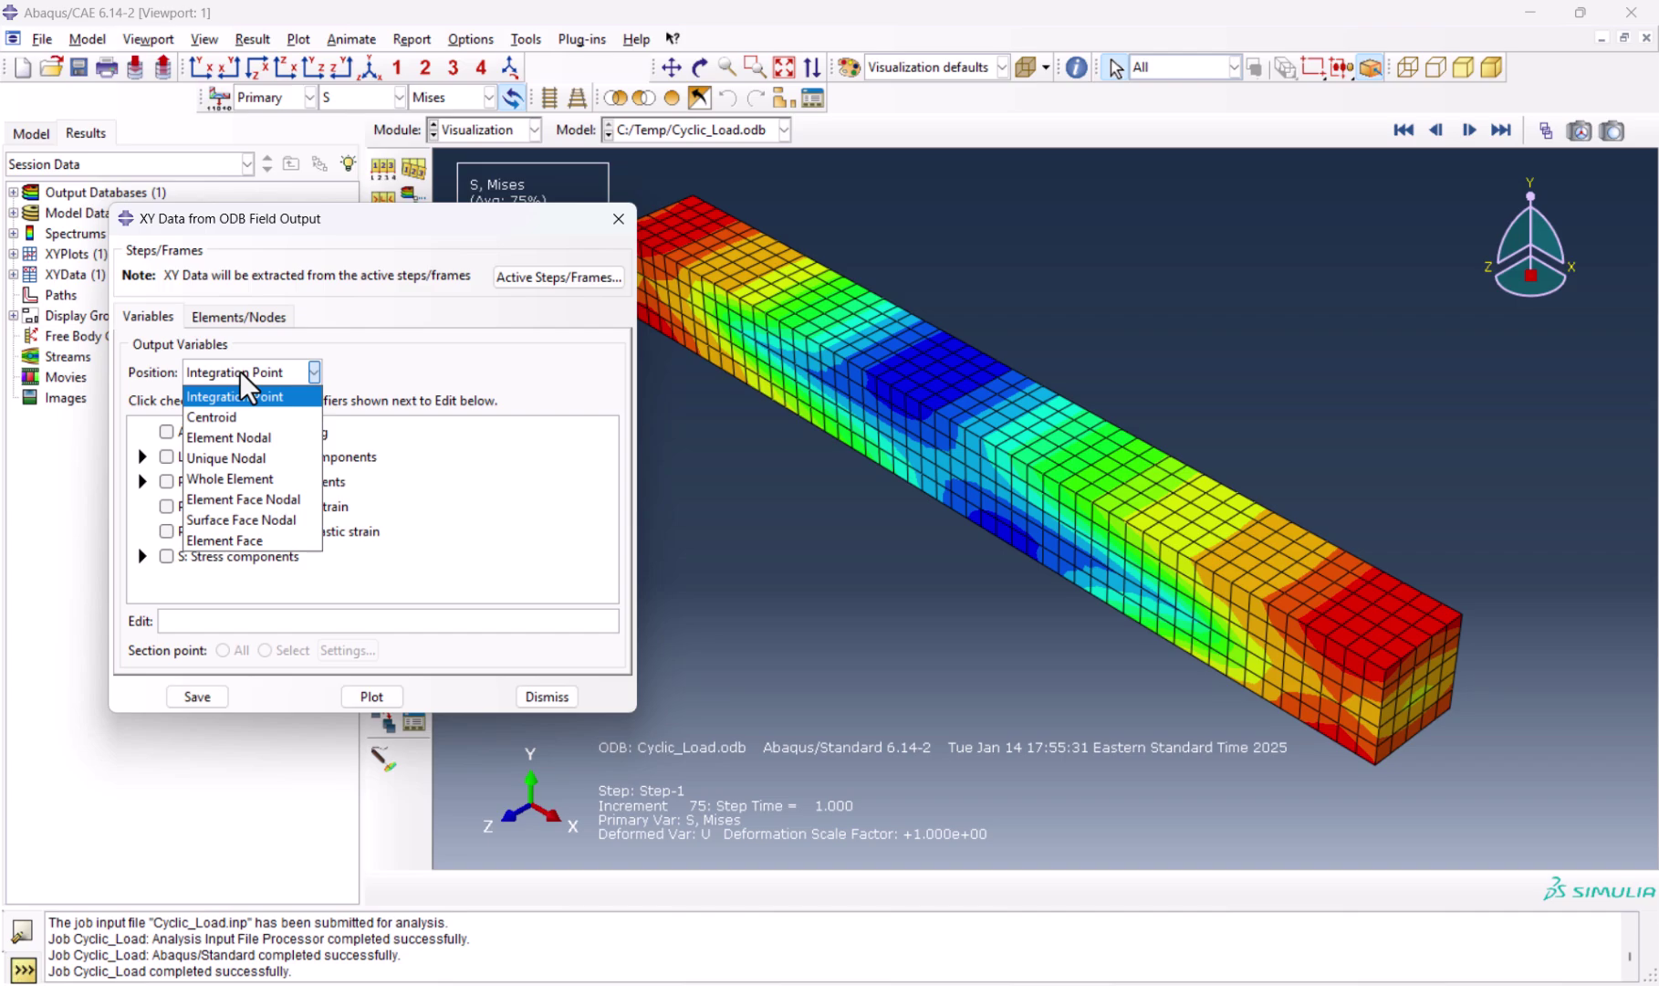
click(238, 458)
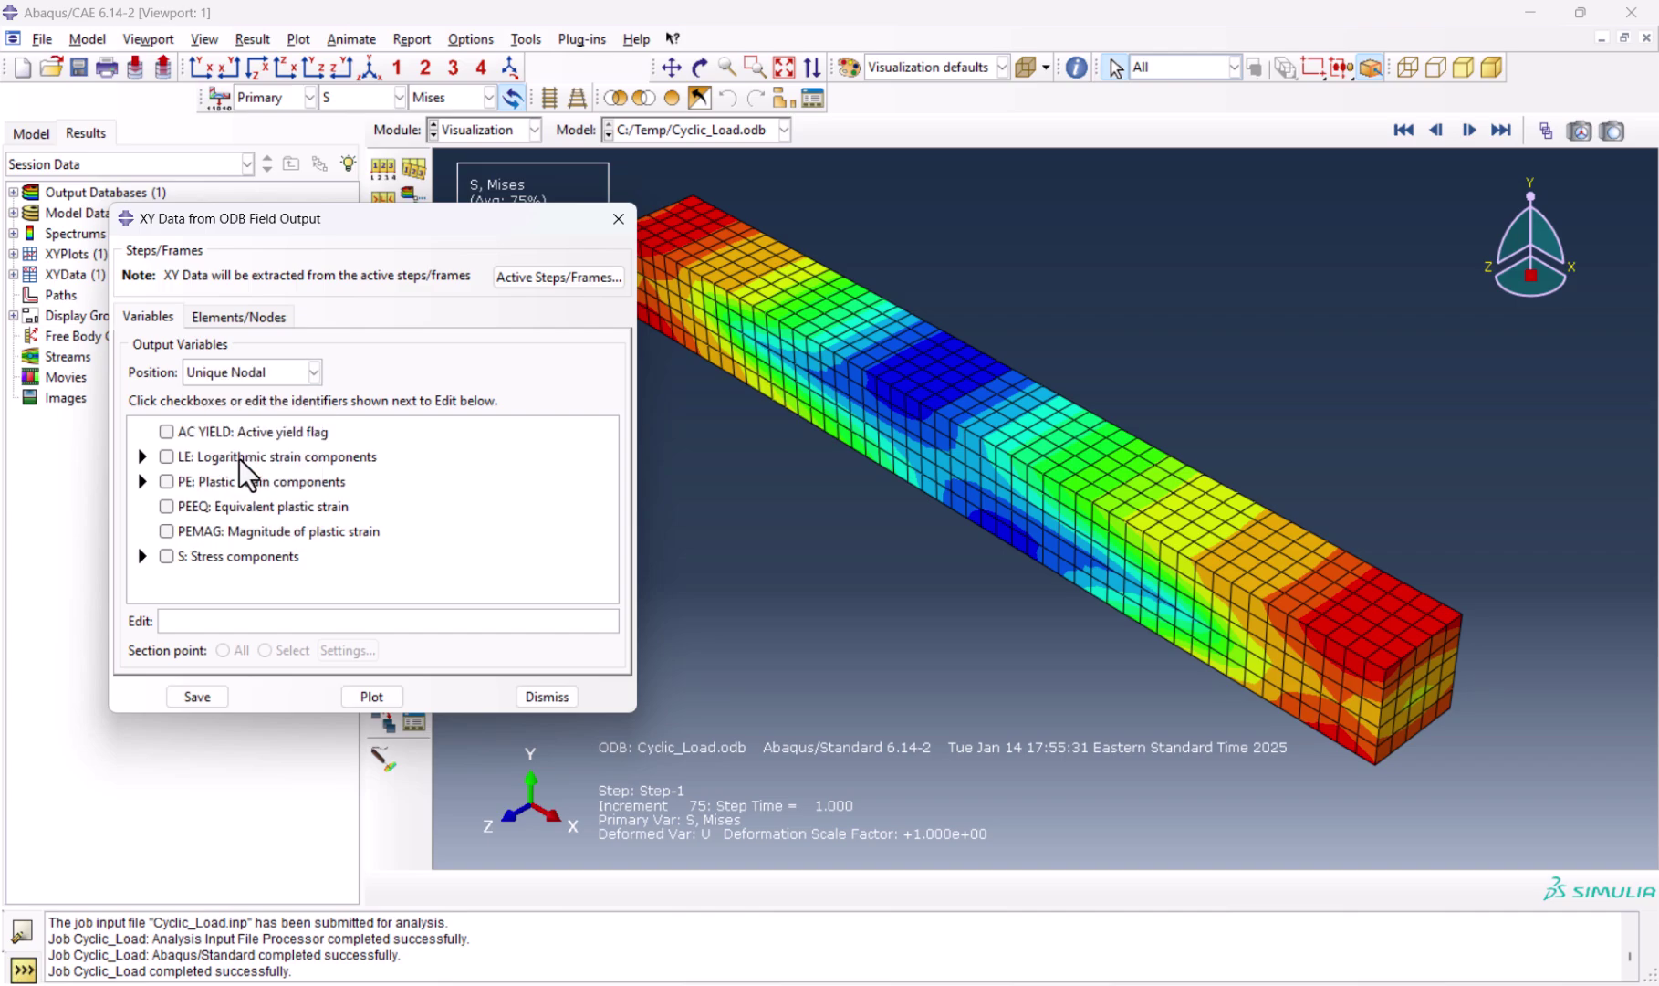
scroll(219, 470, down, 1)
scroll(212, 485, down, 2)
scroll(207, 486, down, 1)
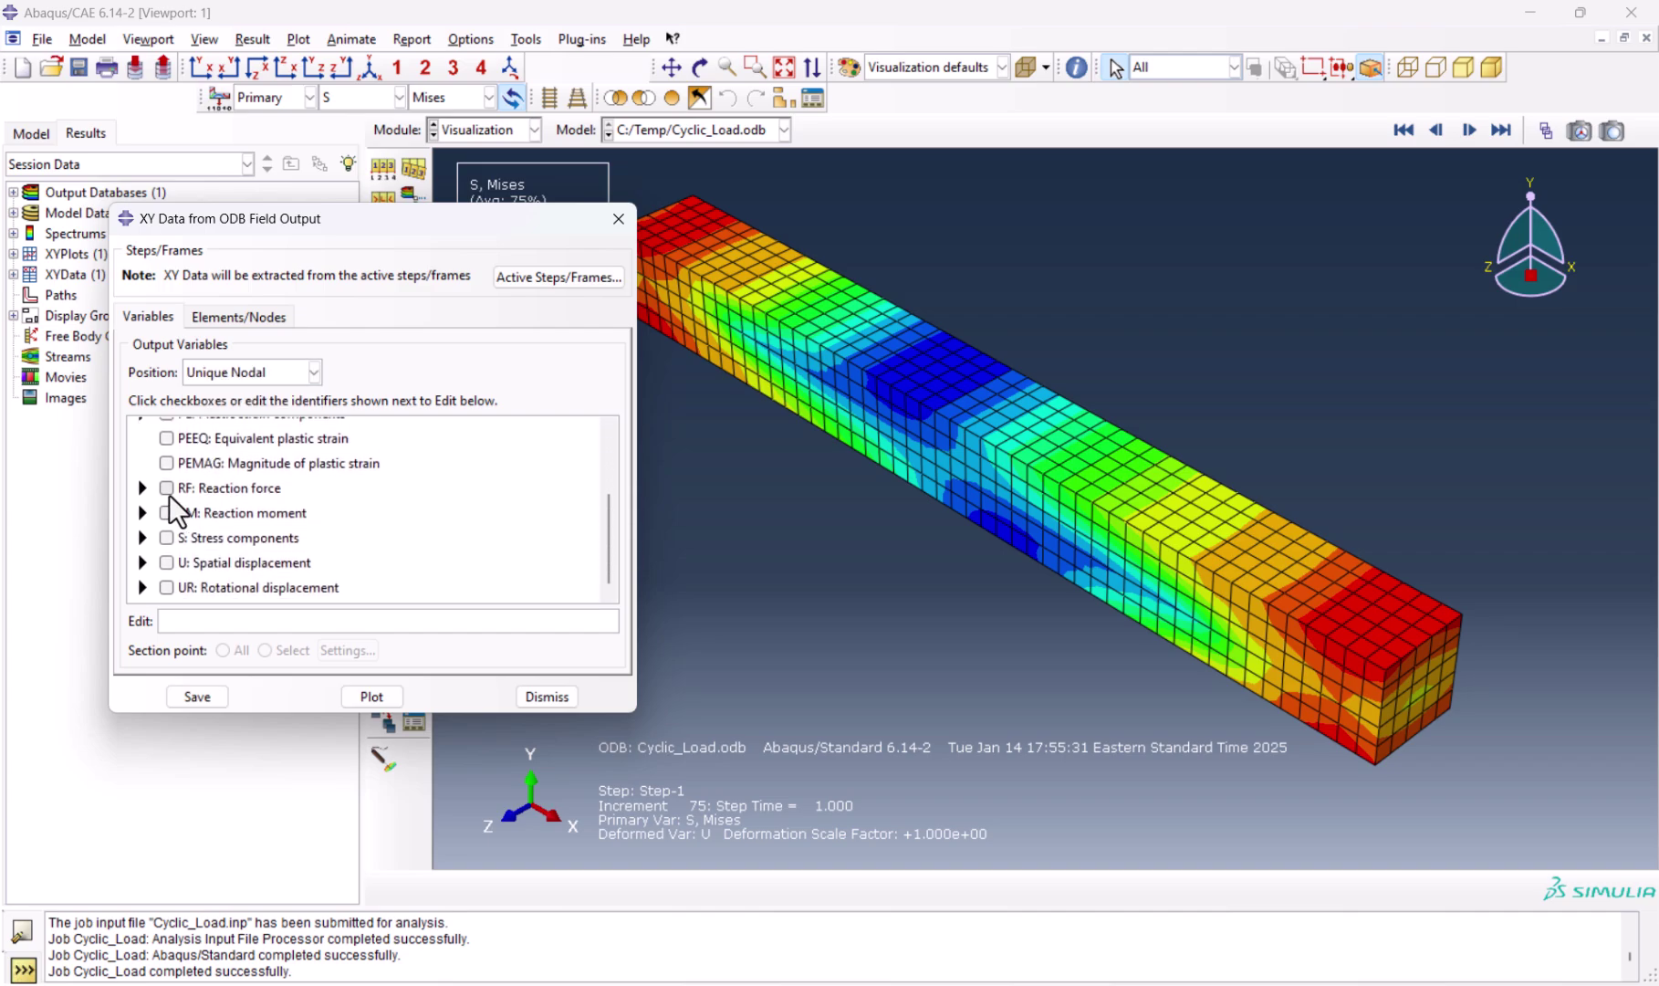
click(143, 487)
click(191, 550)
scroll(198, 539, down, 2)
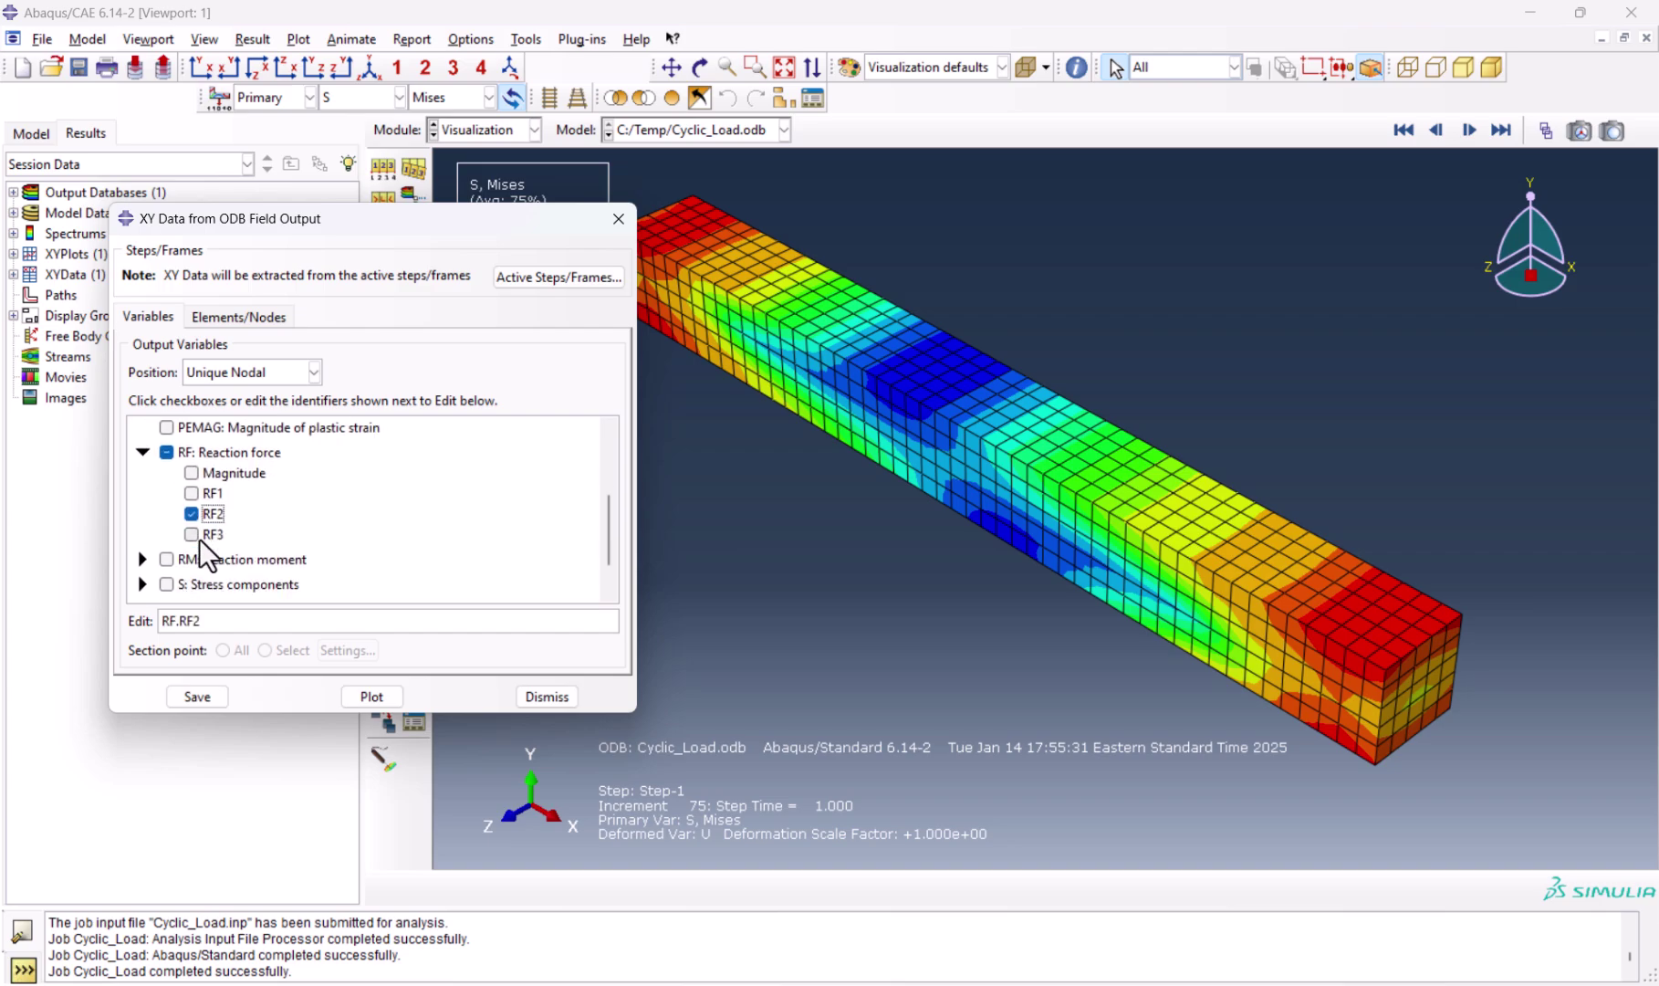
scroll(169, 541, down, 1)
click(142, 566)
scroll(195, 547, down, 3)
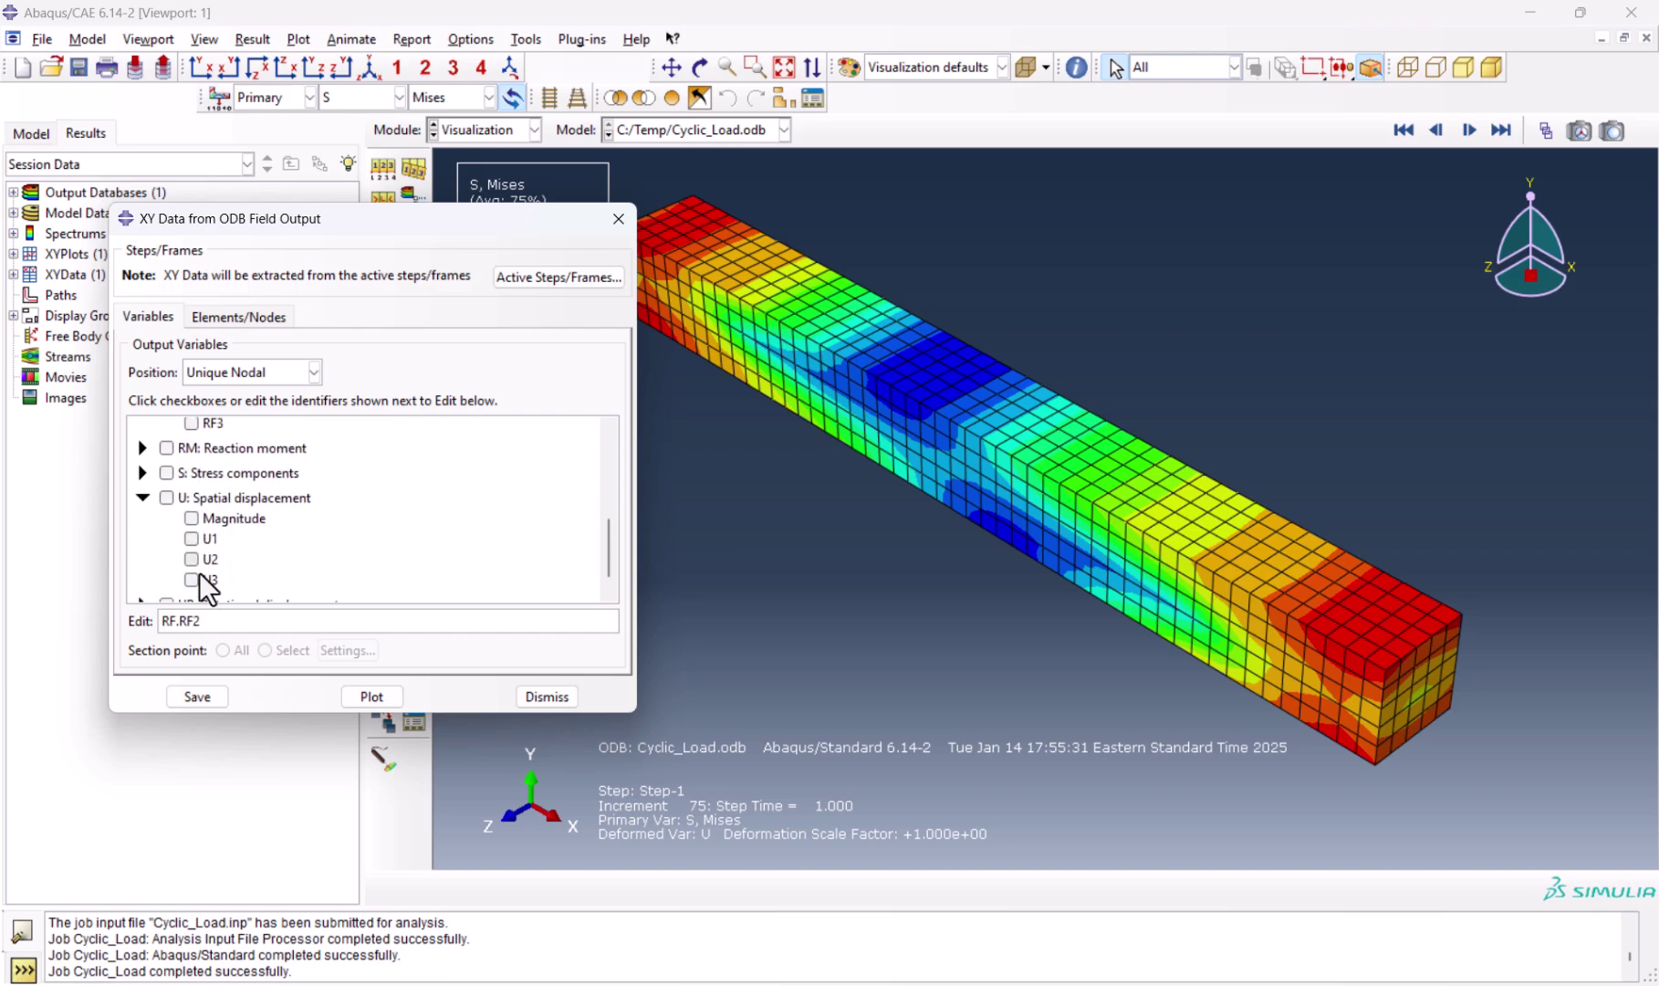
click(192, 559)
Step: Choose the reference point node set and plot RF2 and U2 against time
click(228, 319)
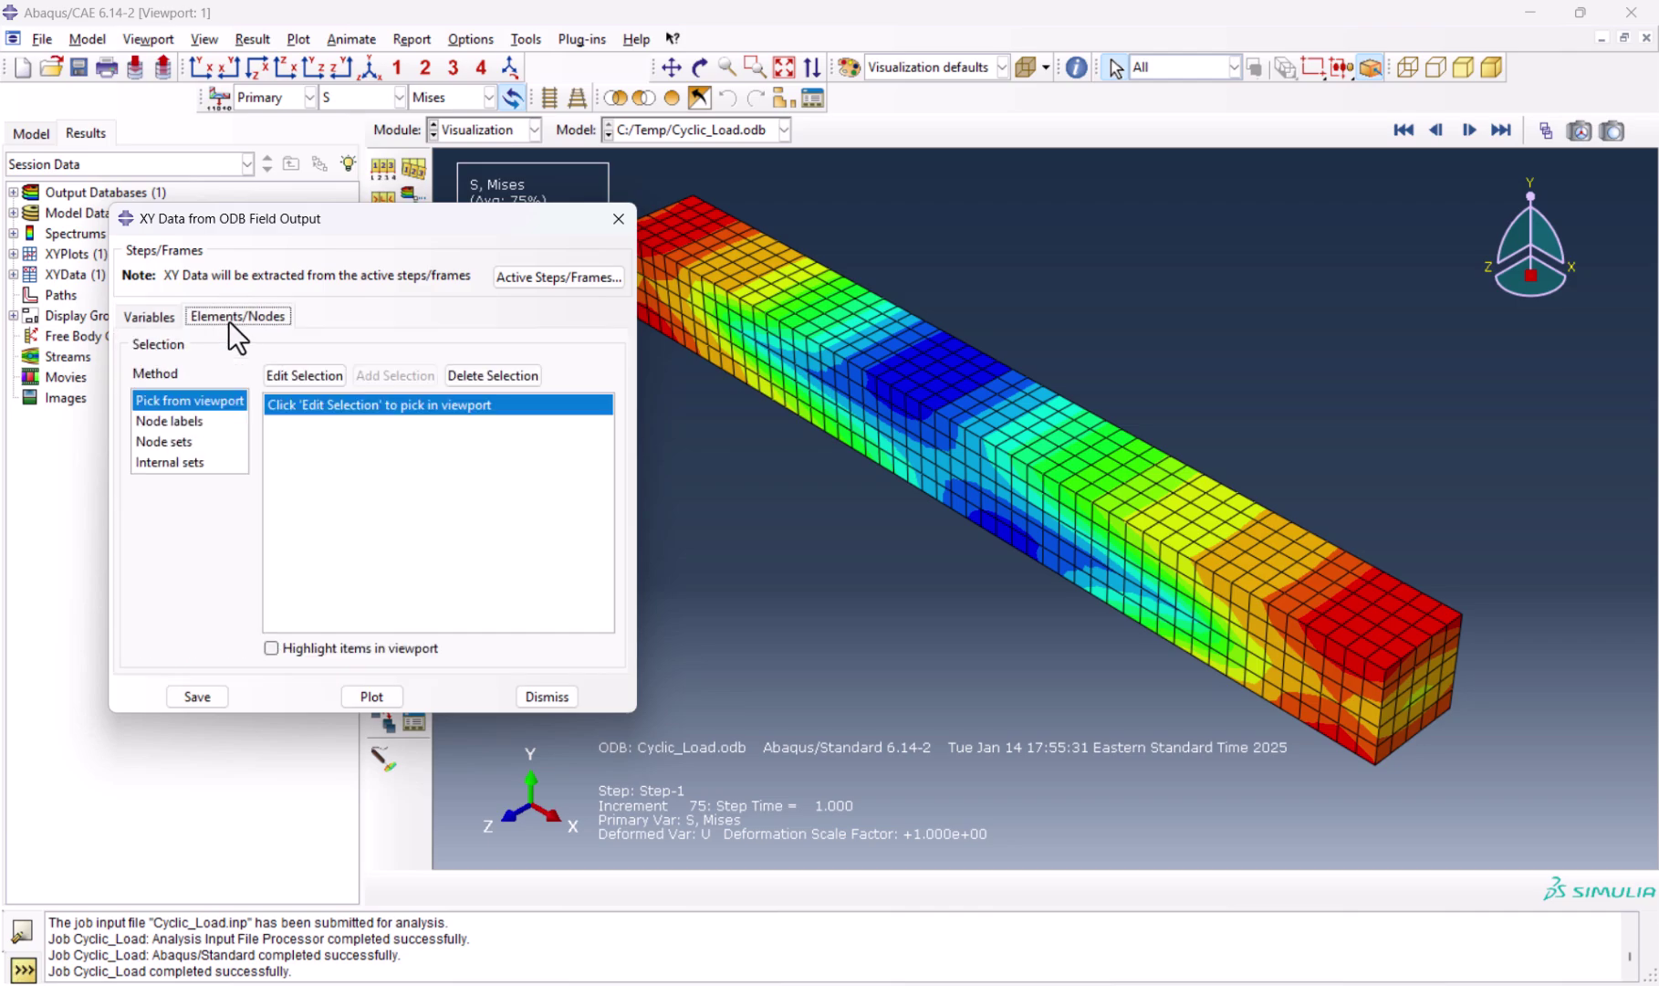
click(172, 439)
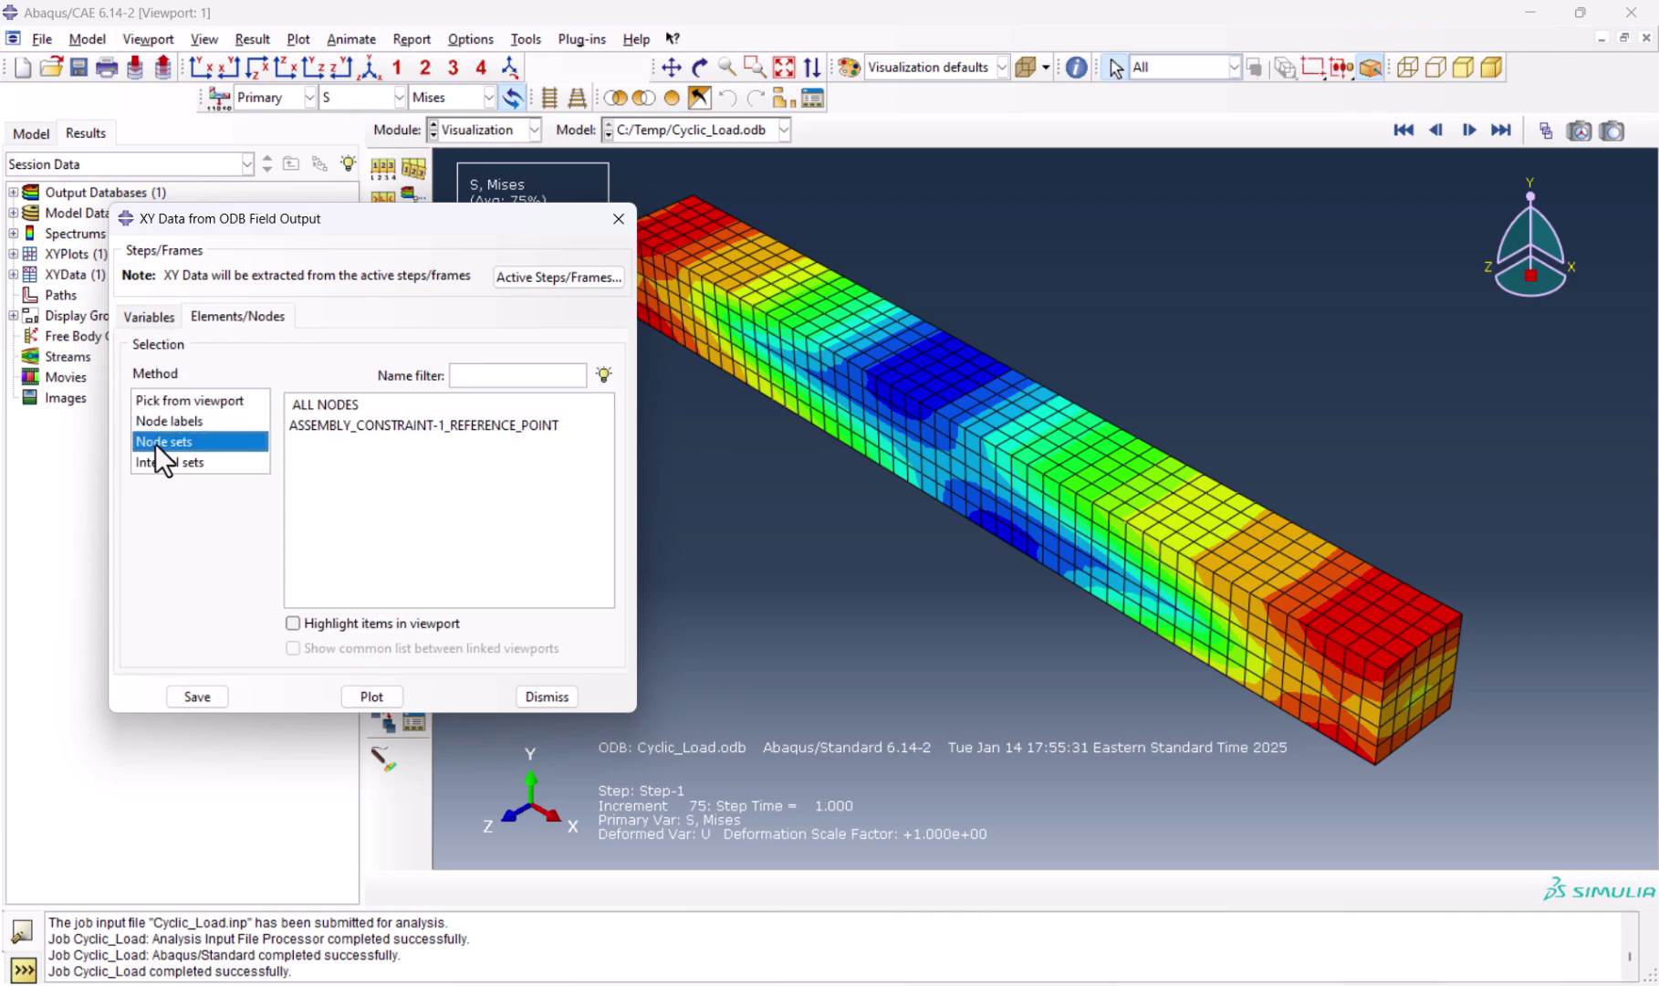
click(331, 424)
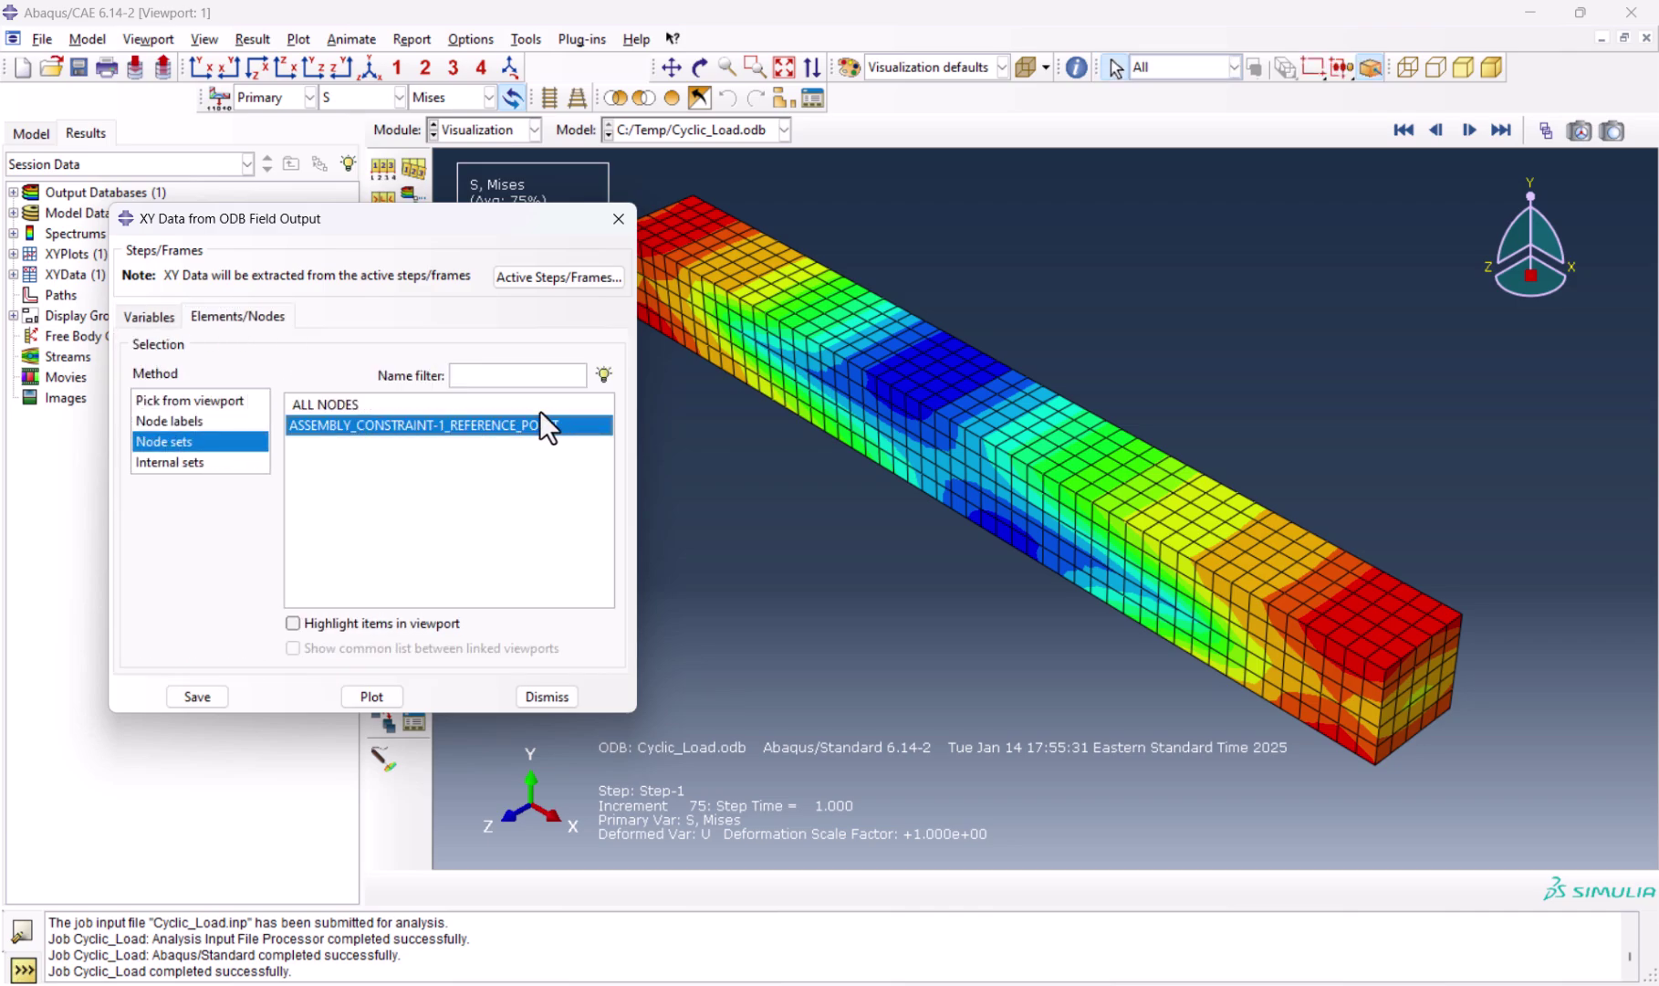
click(372, 697)
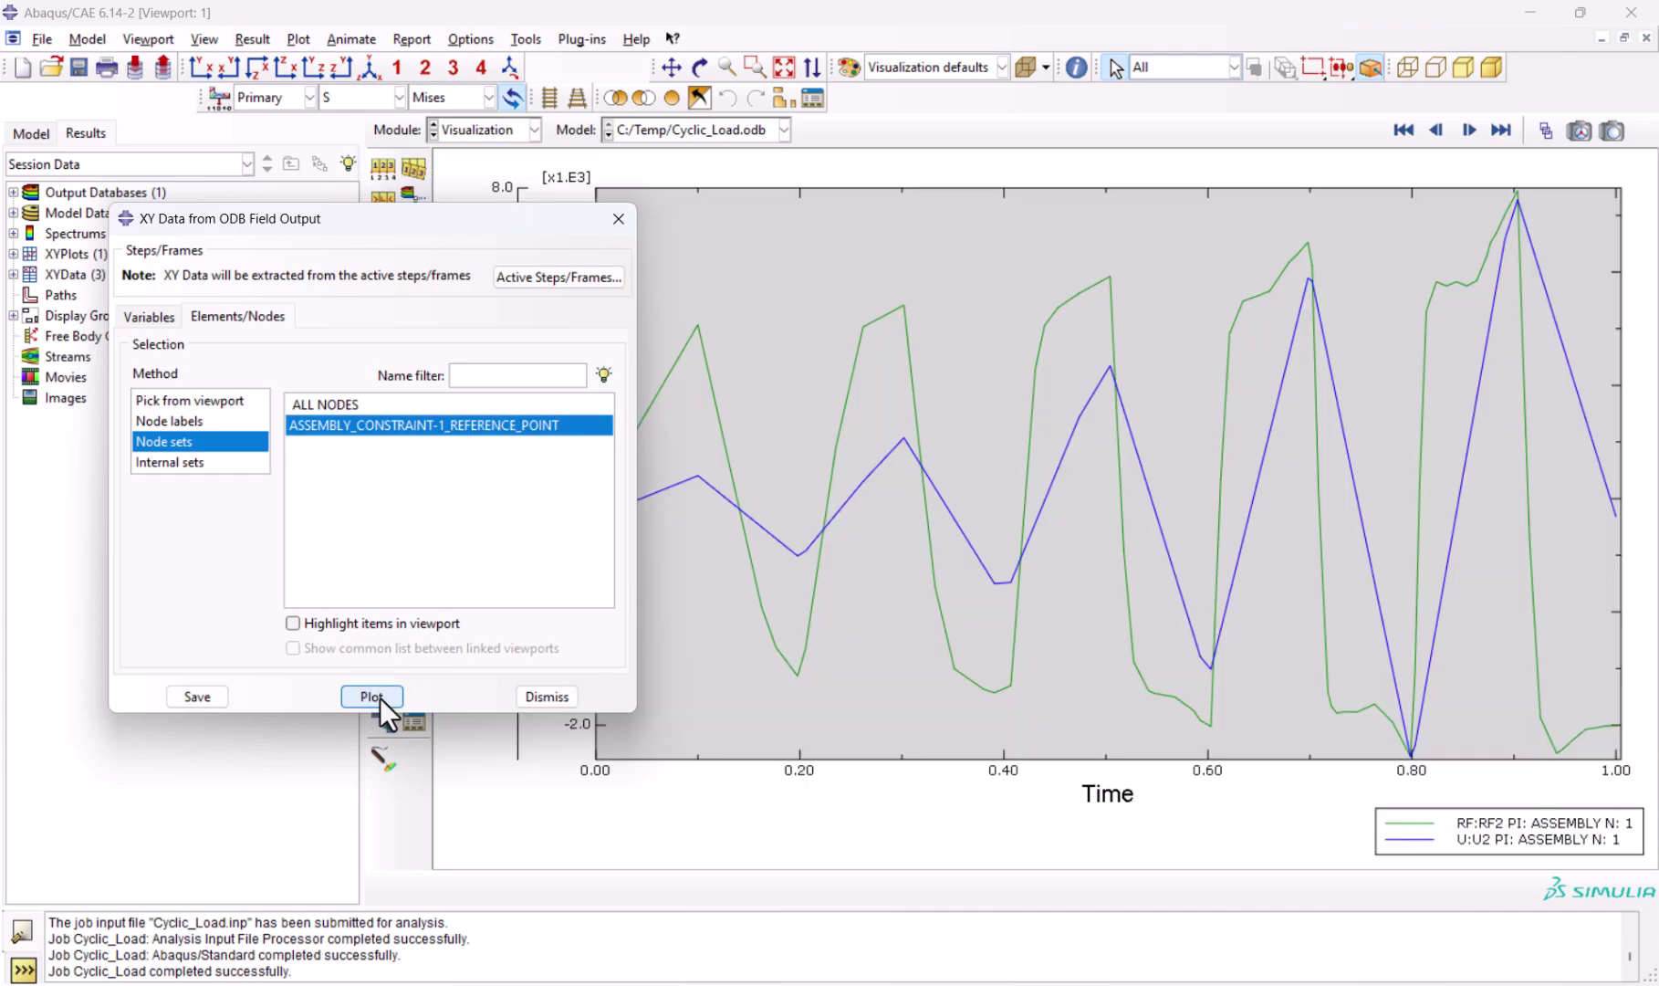
click(618, 219)
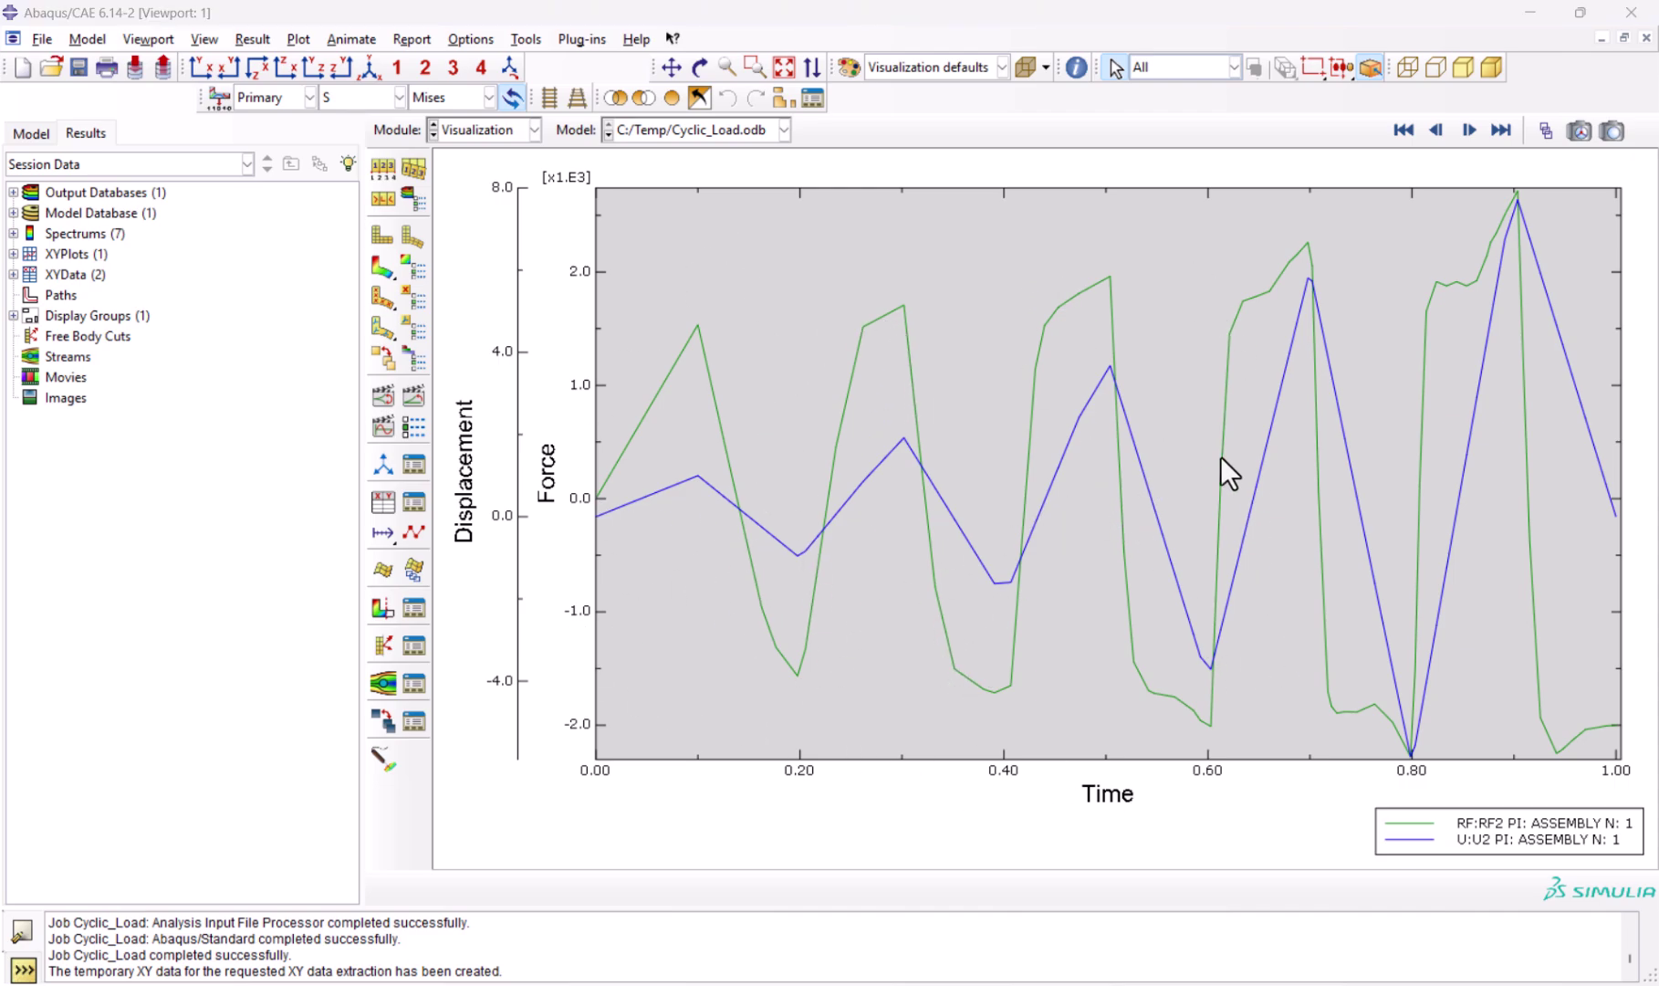
Step: Plot combine(U:U2, RF:RF2) from Operate on XY data to get the hysteresis loop
drag(550, 452, 484, 476)
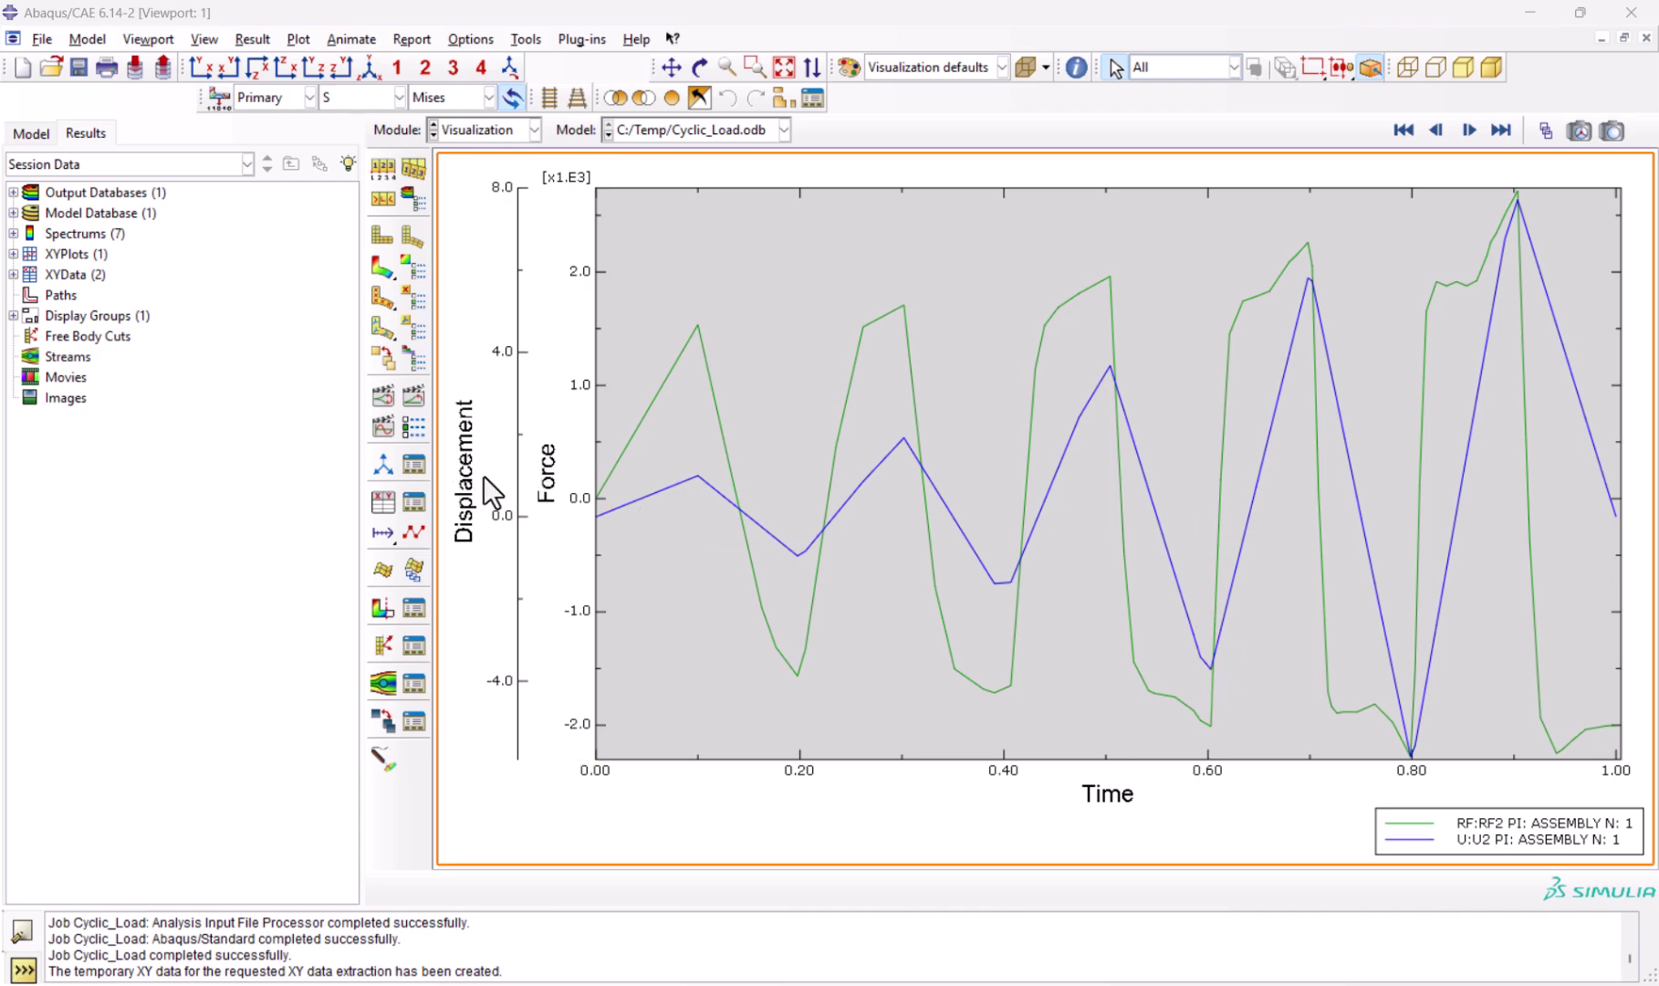
click(385, 504)
click(105, 632)
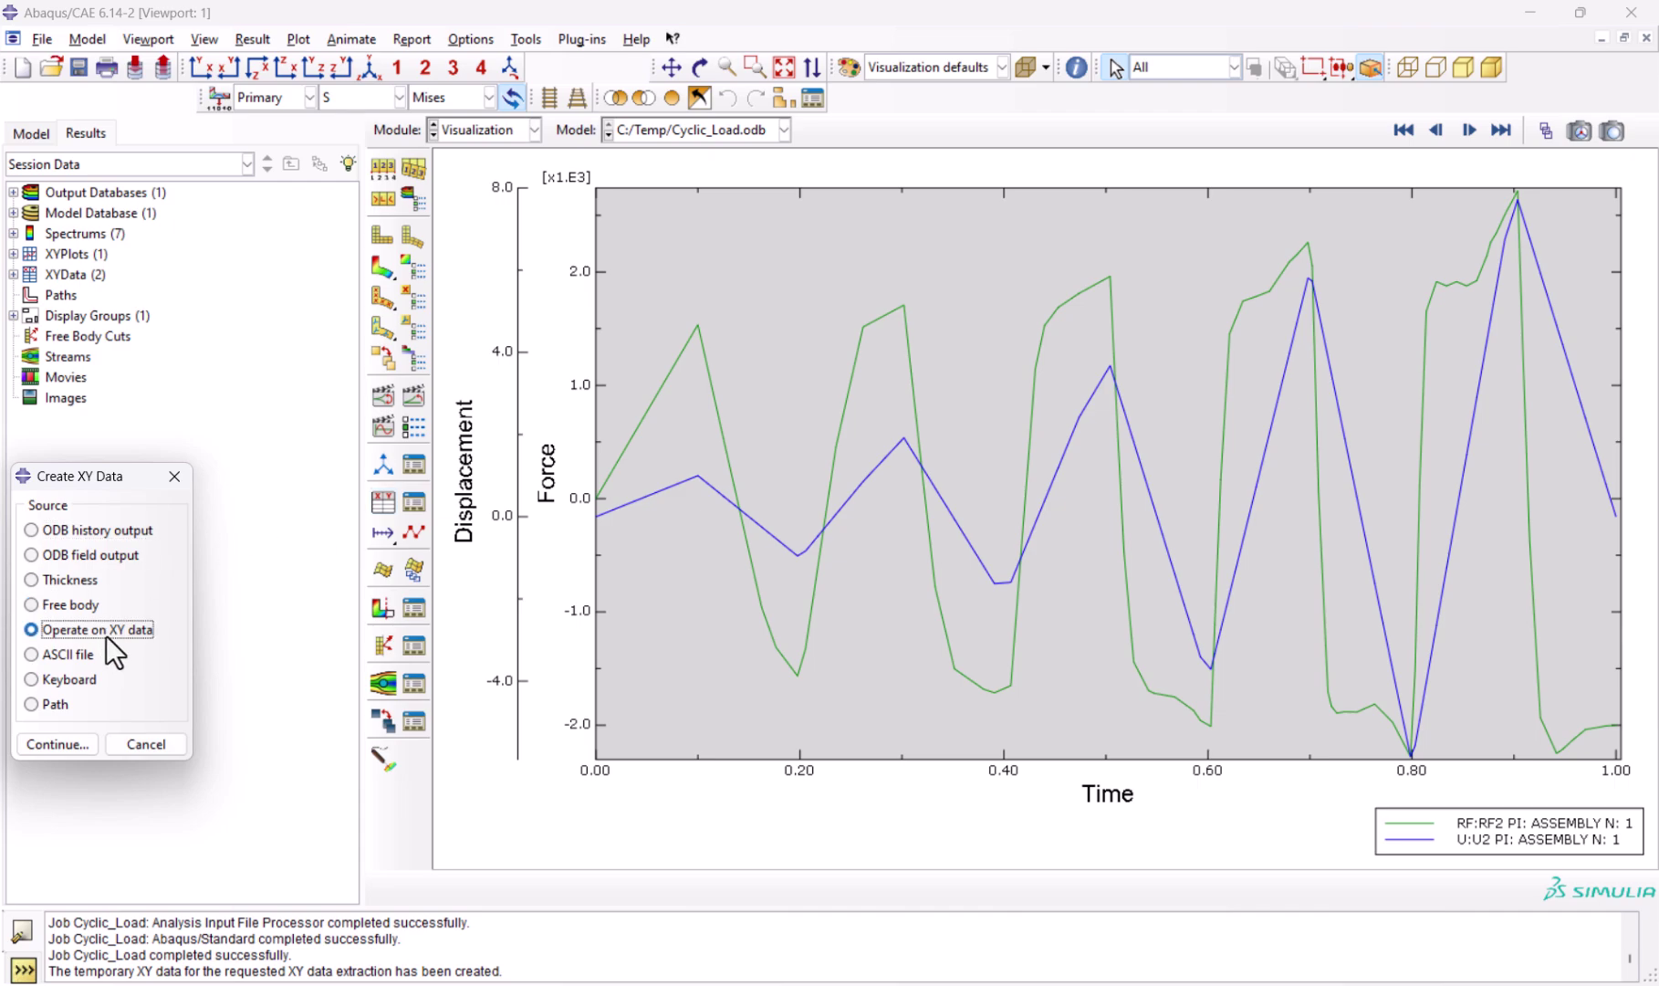
click(55, 746)
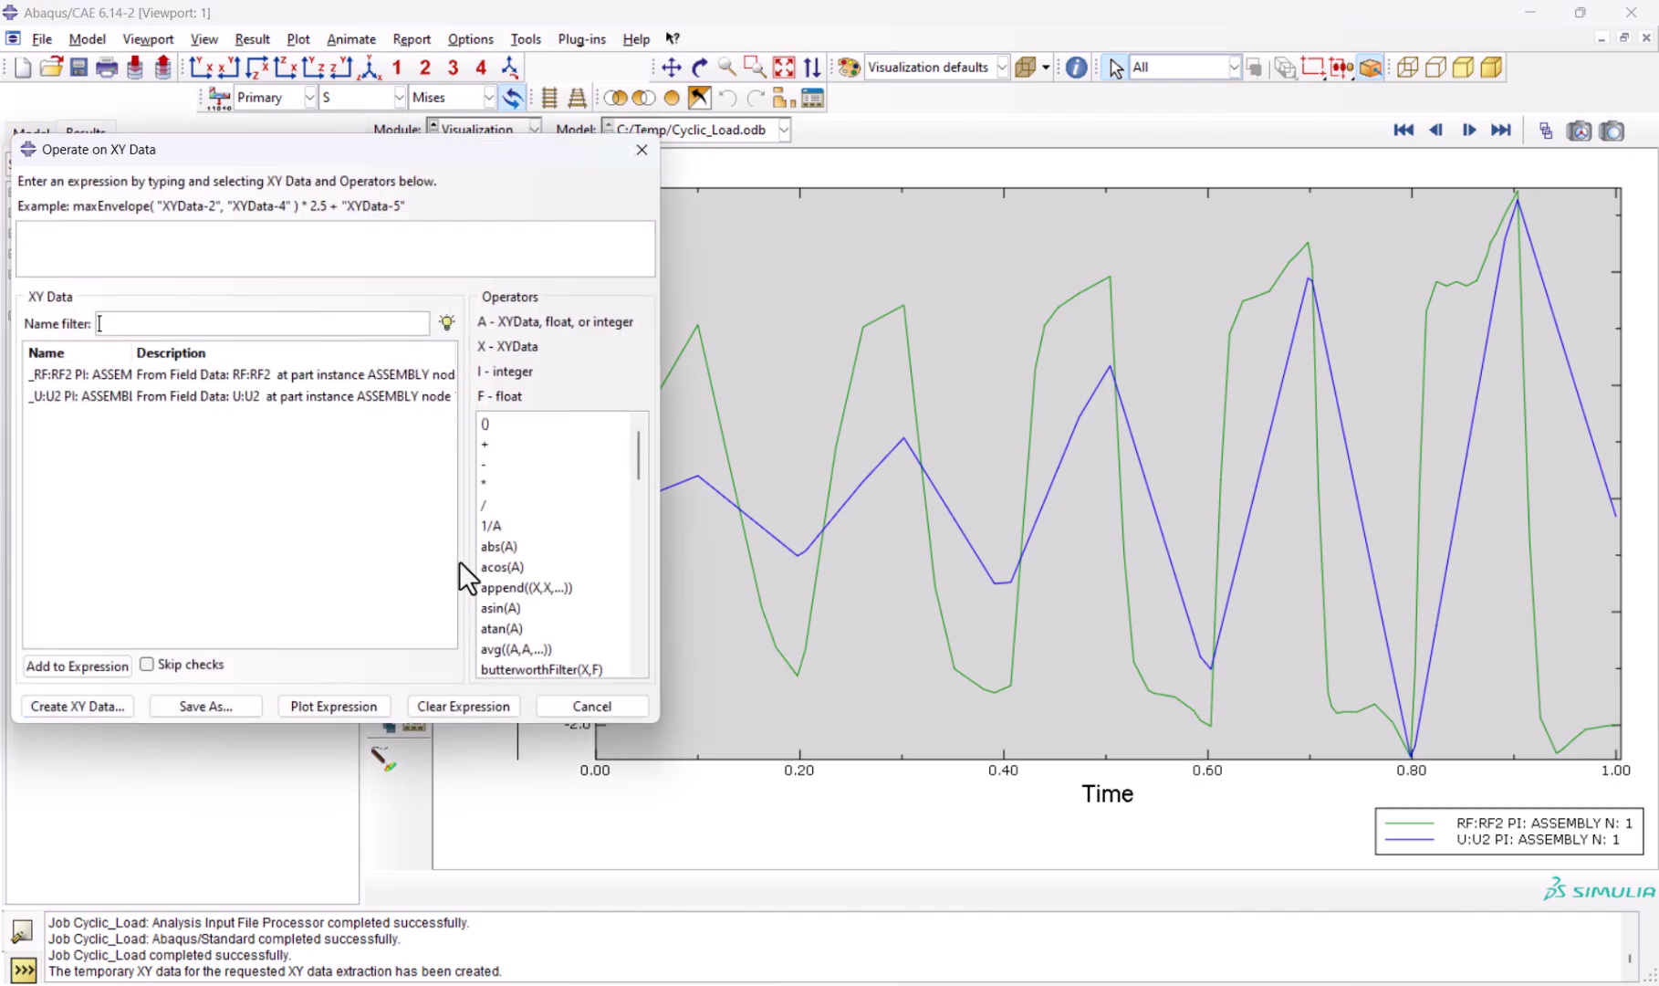
scroll(553, 532, down, 1)
scroll(548, 622, down, 2)
click(497, 609)
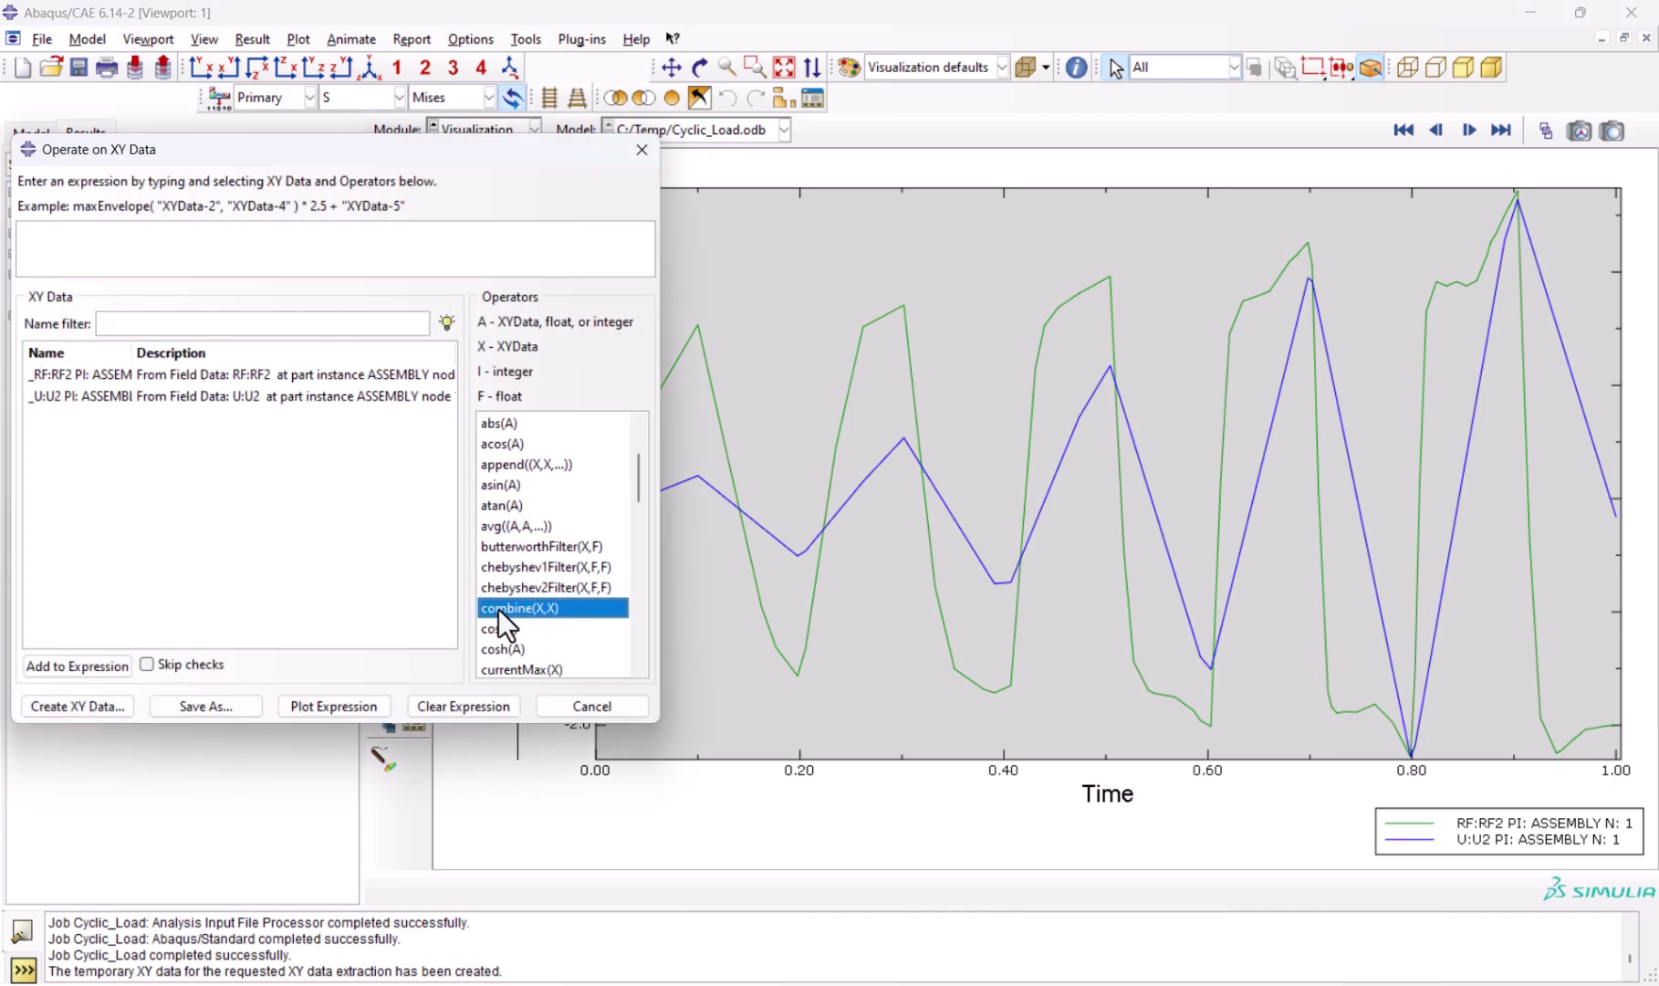
click(222, 397)
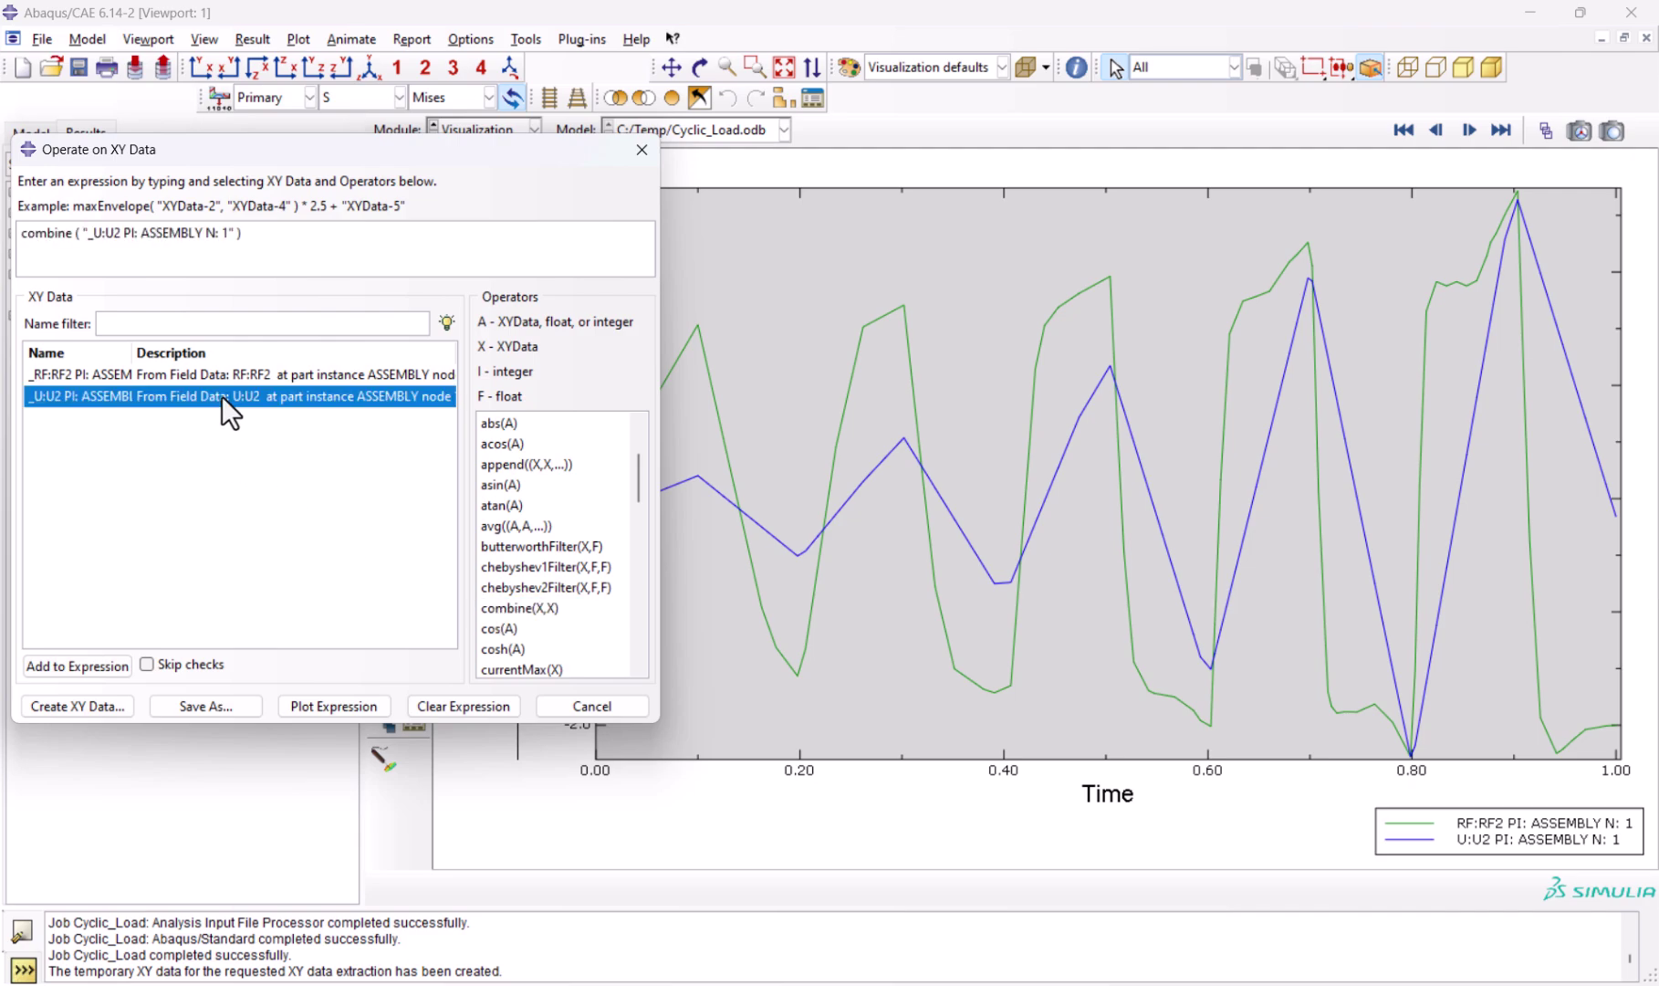
click(229, 372)
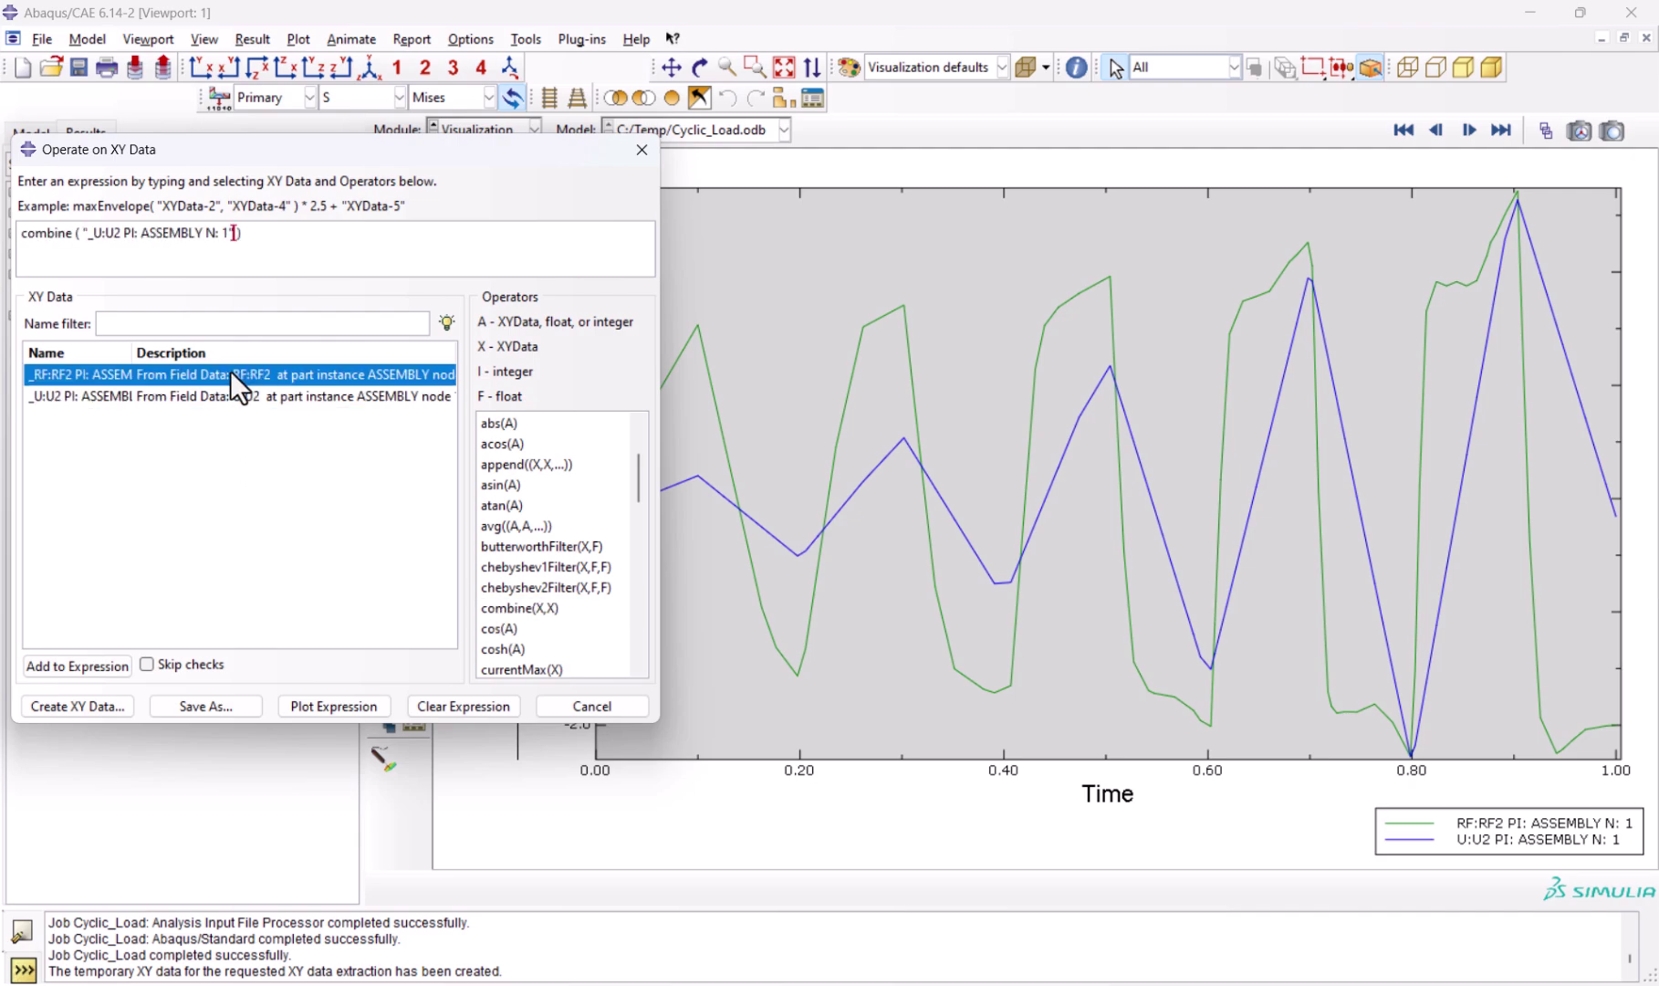
click(325, 708)
click(642, 149)
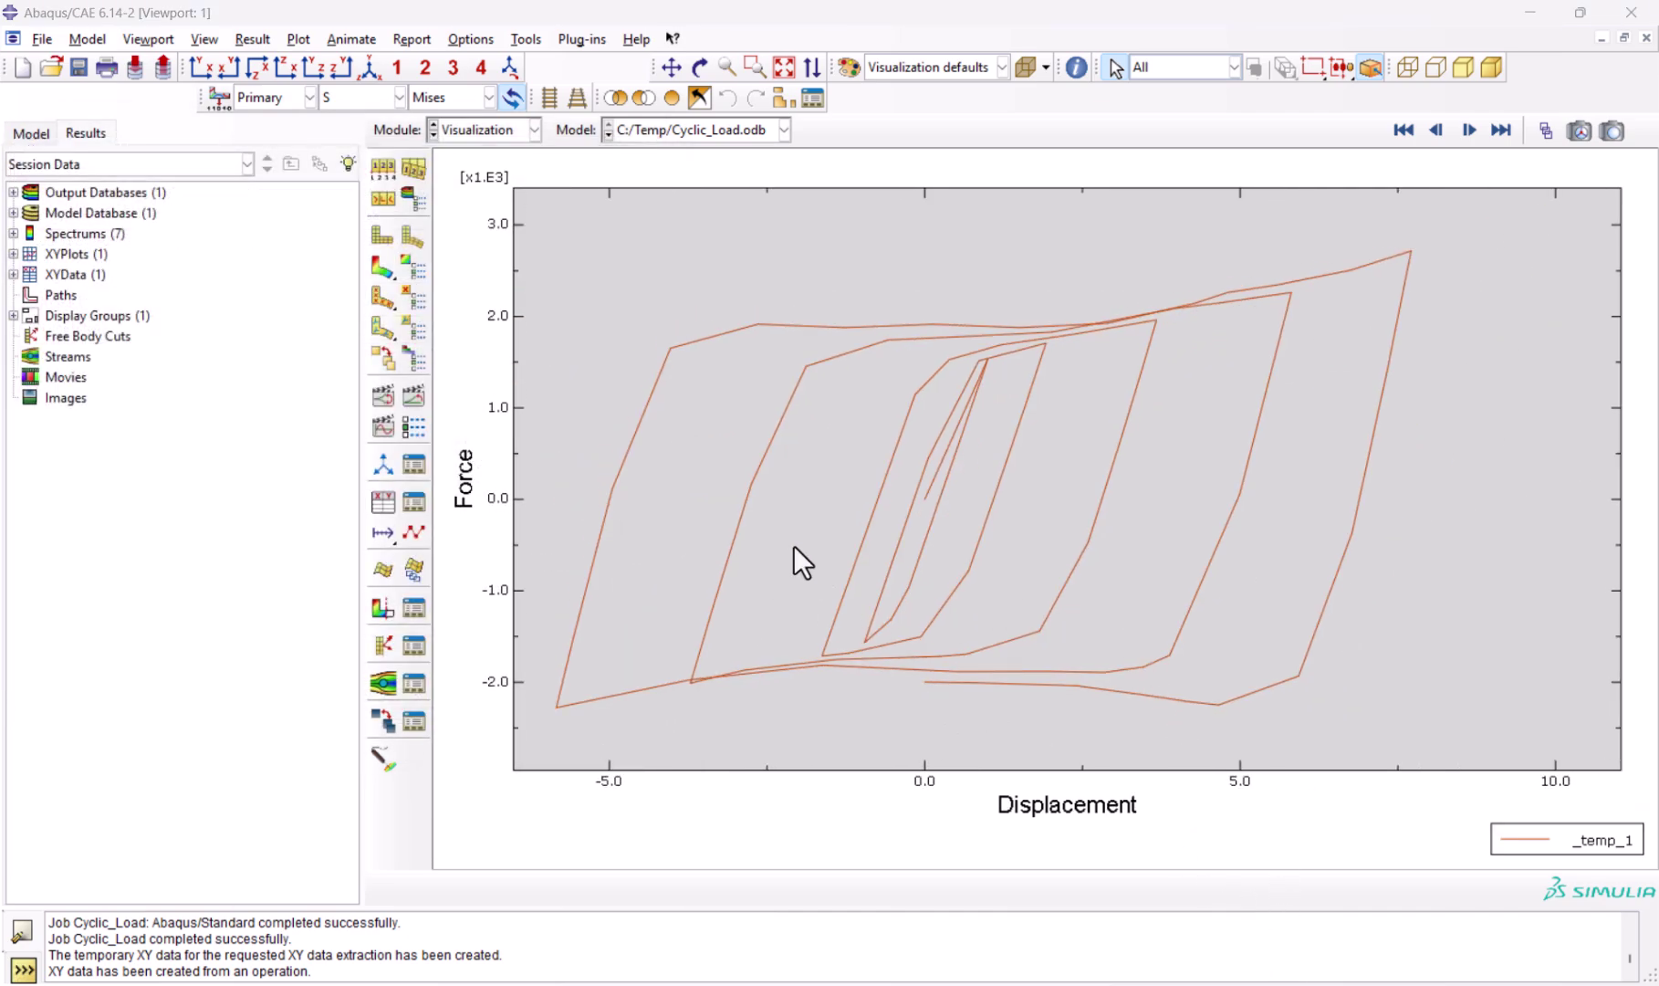
scroll(950, 464, up, 1)
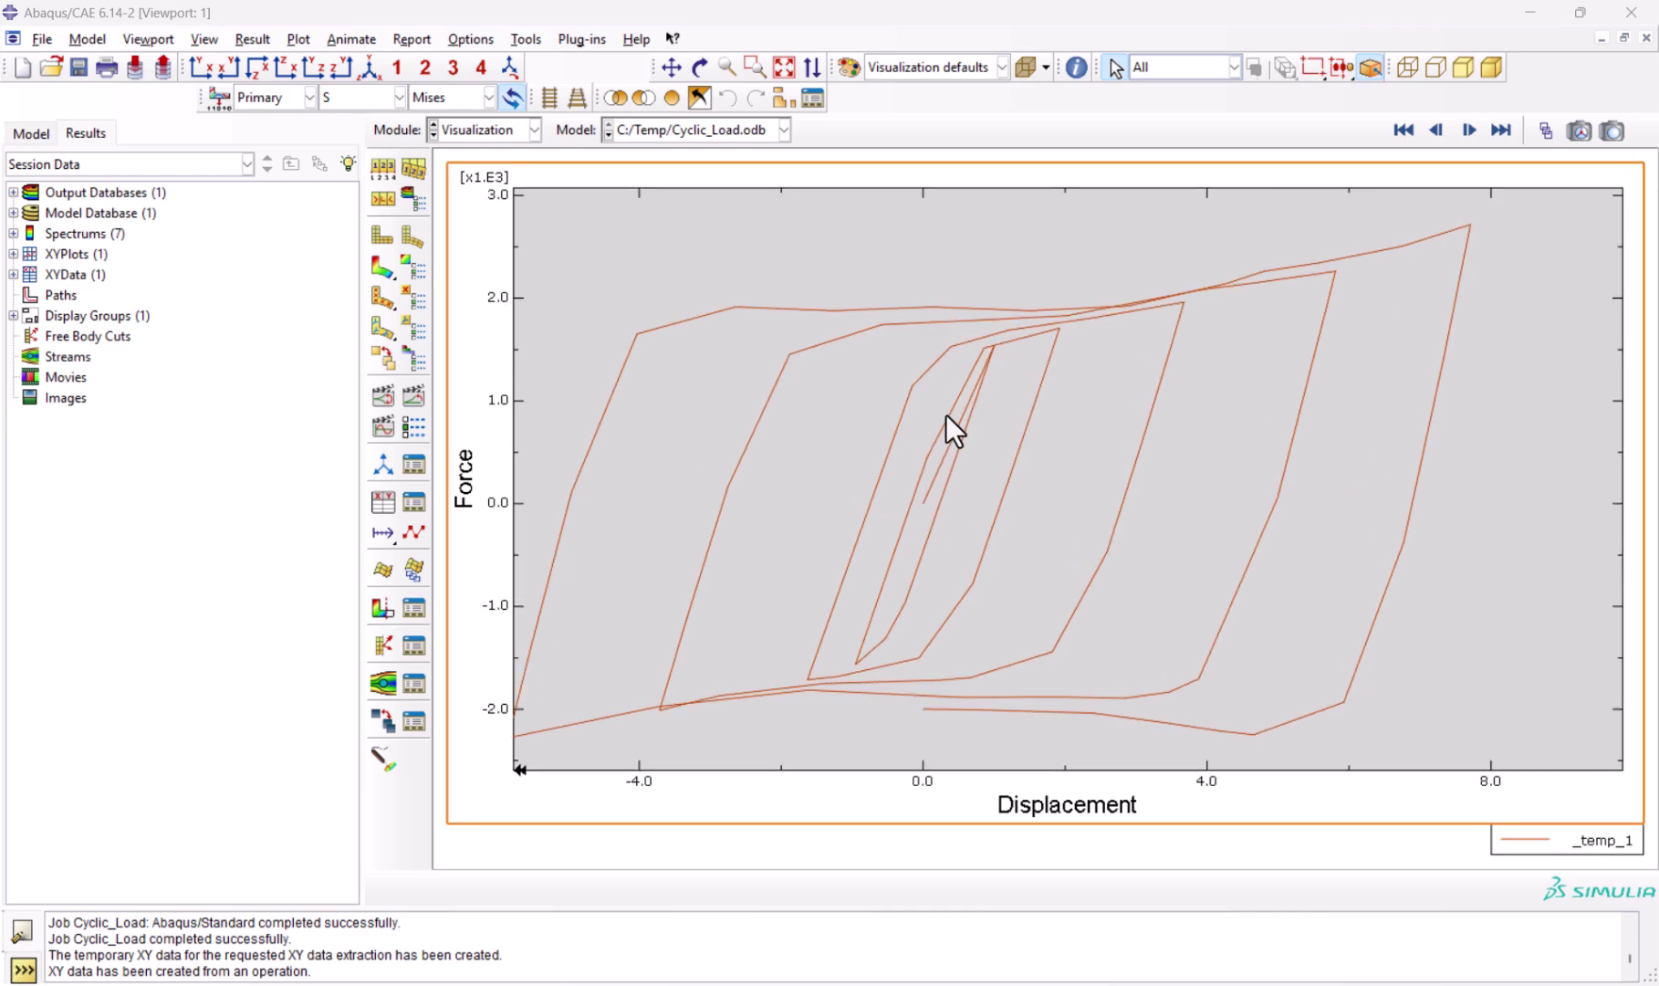